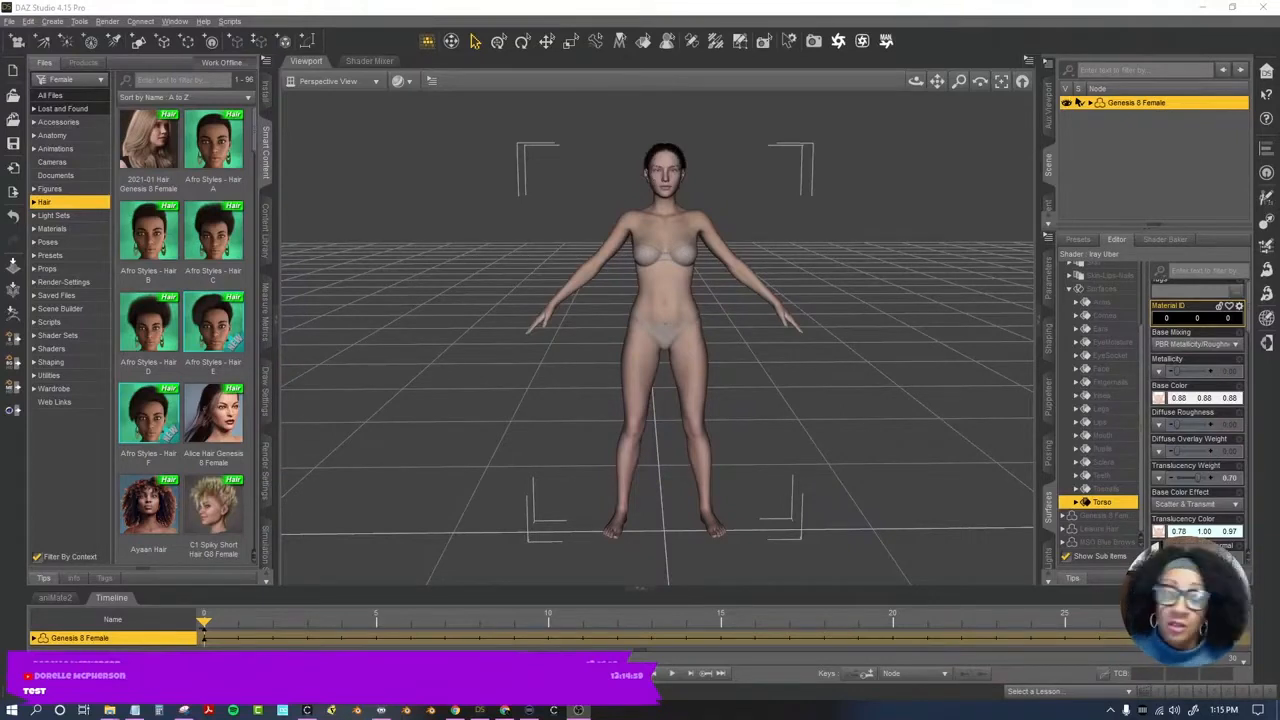
{"action": "scroll", "coordinate": [830, 322], "scroll_direction": "up", "scroll_amount": 3}
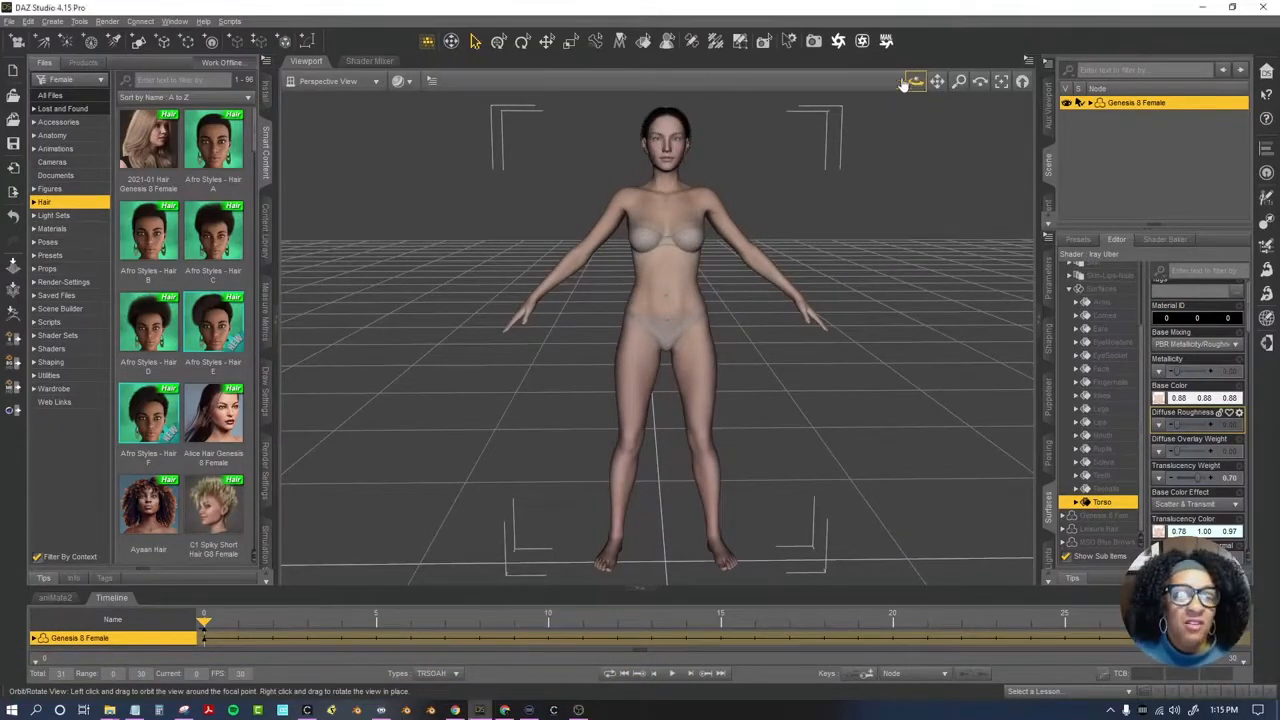
{"action": "left_click_drag", "start_coordinate": [917, 88], "coordinate": [934, 122]}
{"action": "scroll", "coordinate": [847, 223], "scroll_direction": "up", "scroll_amount": 5}
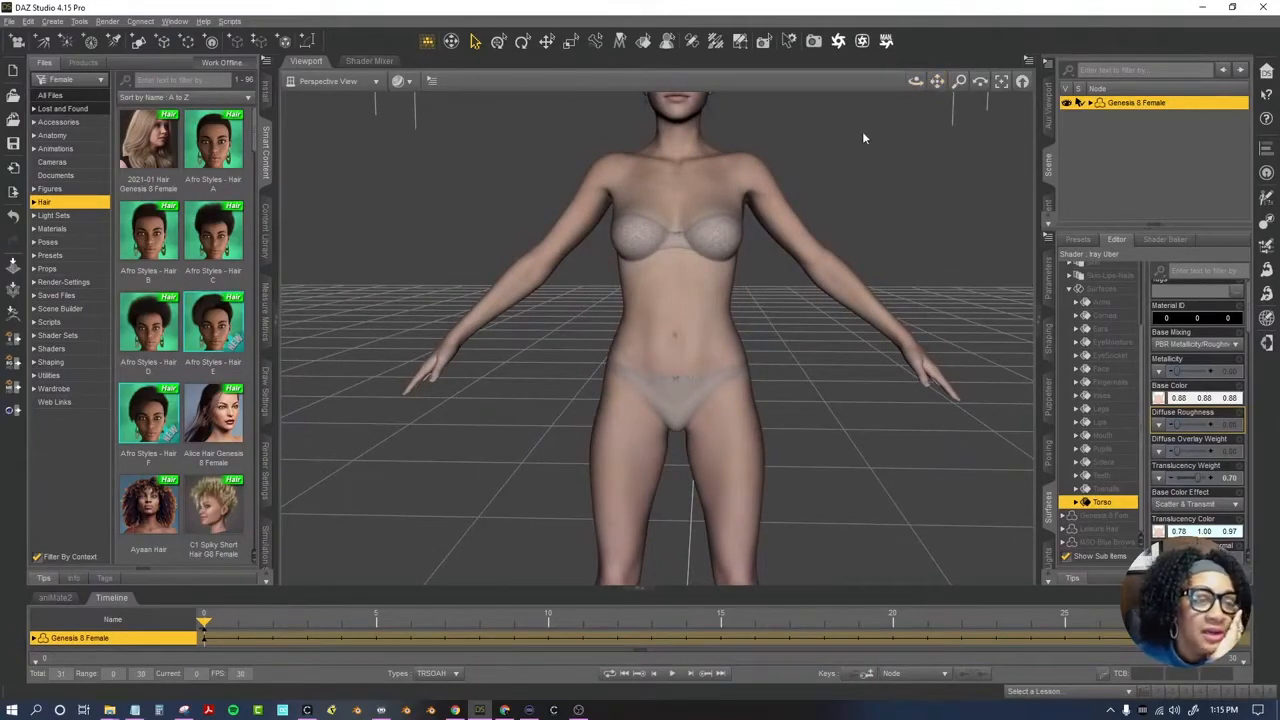
{"action": "scroll", "coordinate": [879, 226], "scroll_direction": "down", "scroll_amount": 5}
{"action": "left_click_drag", "start_coordinate": [915, 82], "coordinate": [925, 175]}
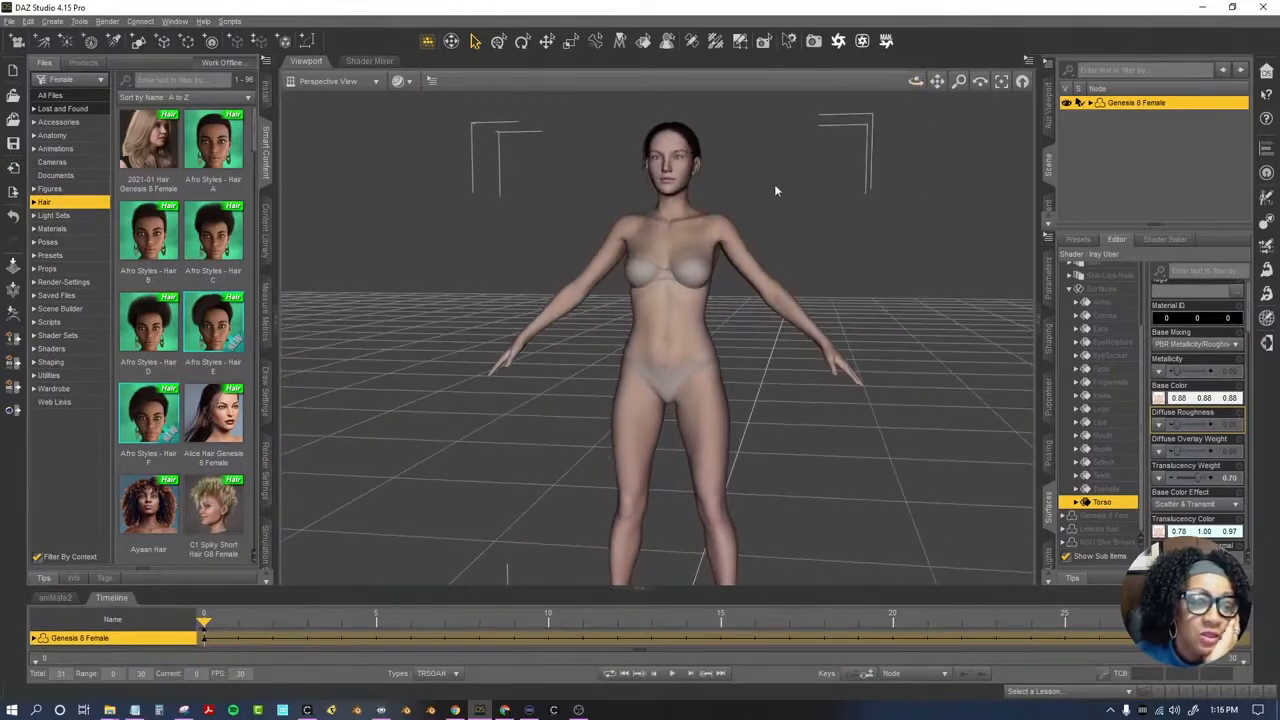
{"action": "scroll", "coordinate": [770, 180], "scroll_direction": "up", "scroll_amount": 1}
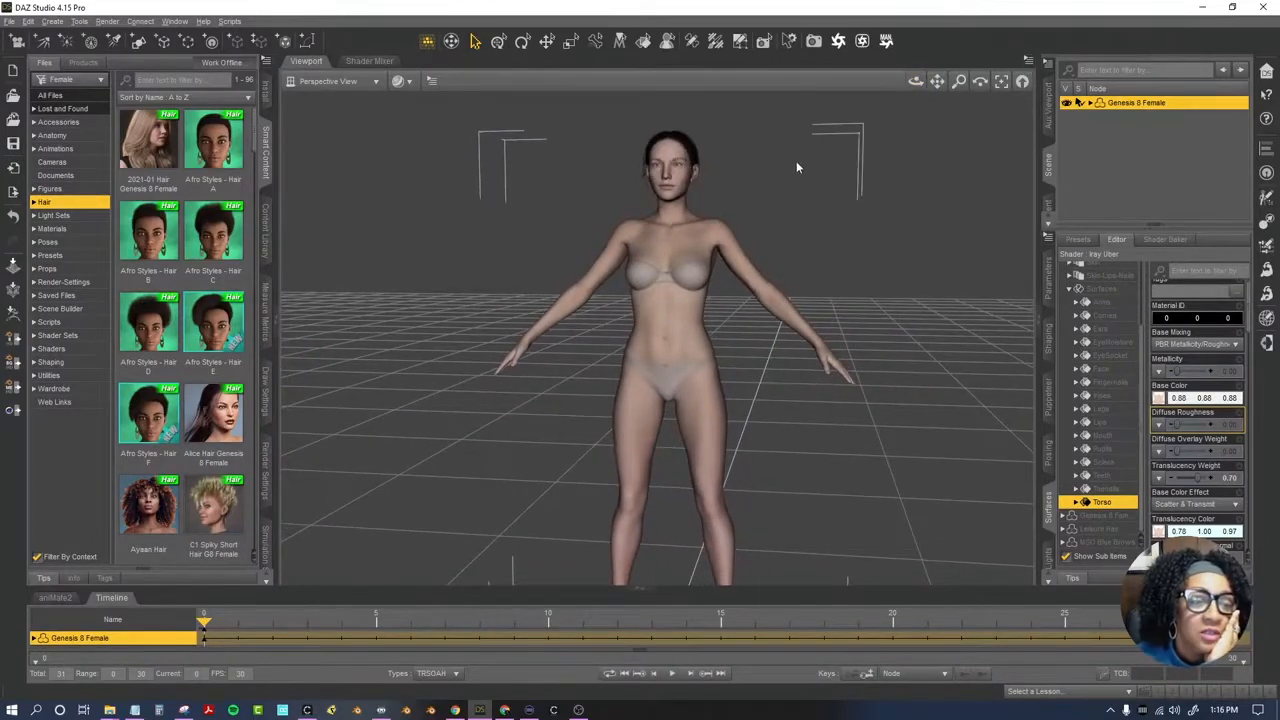
{"action": "scroll", "coordinate": [750, 150], "scroll_direction": "up", "scroll_amount": 1}
Frame the view closely on the figure's head, and reselect the whole Genesis 8 Female figure.
{"action": "left_click", "coordinate": [705, 136]}
{"action": "left_click", "coordinate": [980, 82]}
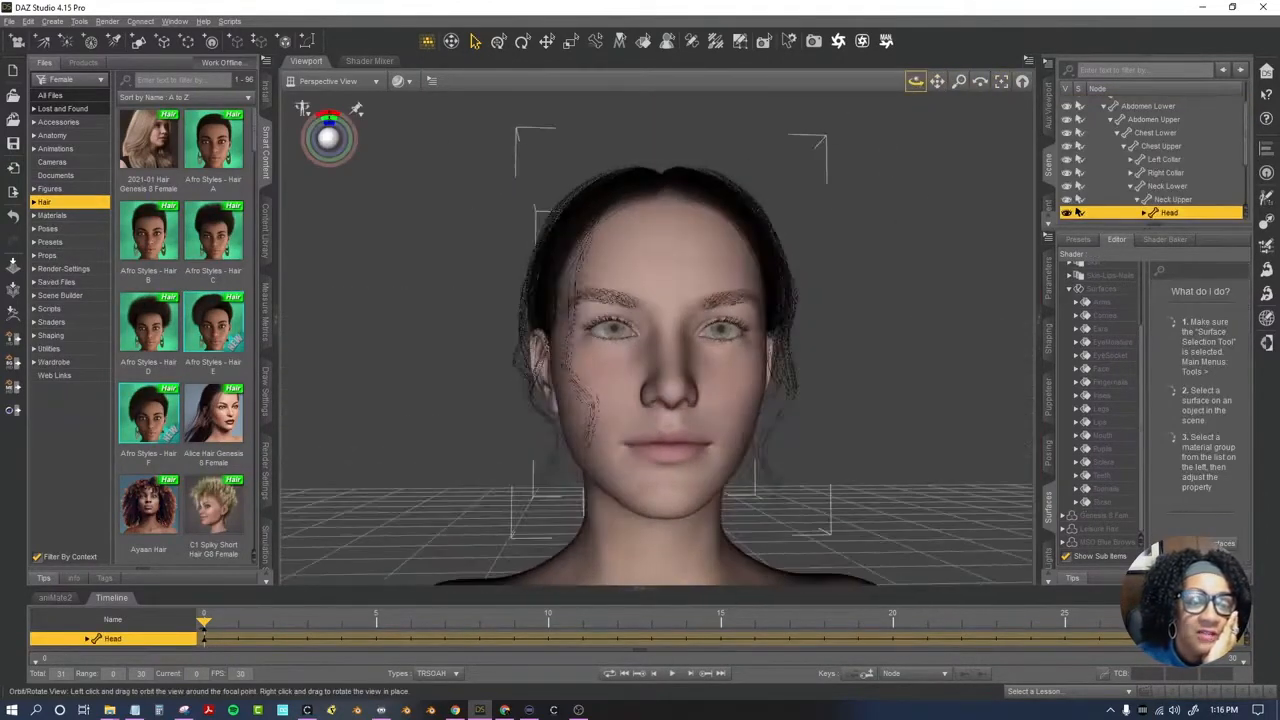
{"action": "left_click_drag", "start_coordinate": [916, 82], "coordinate": [922, 100]}
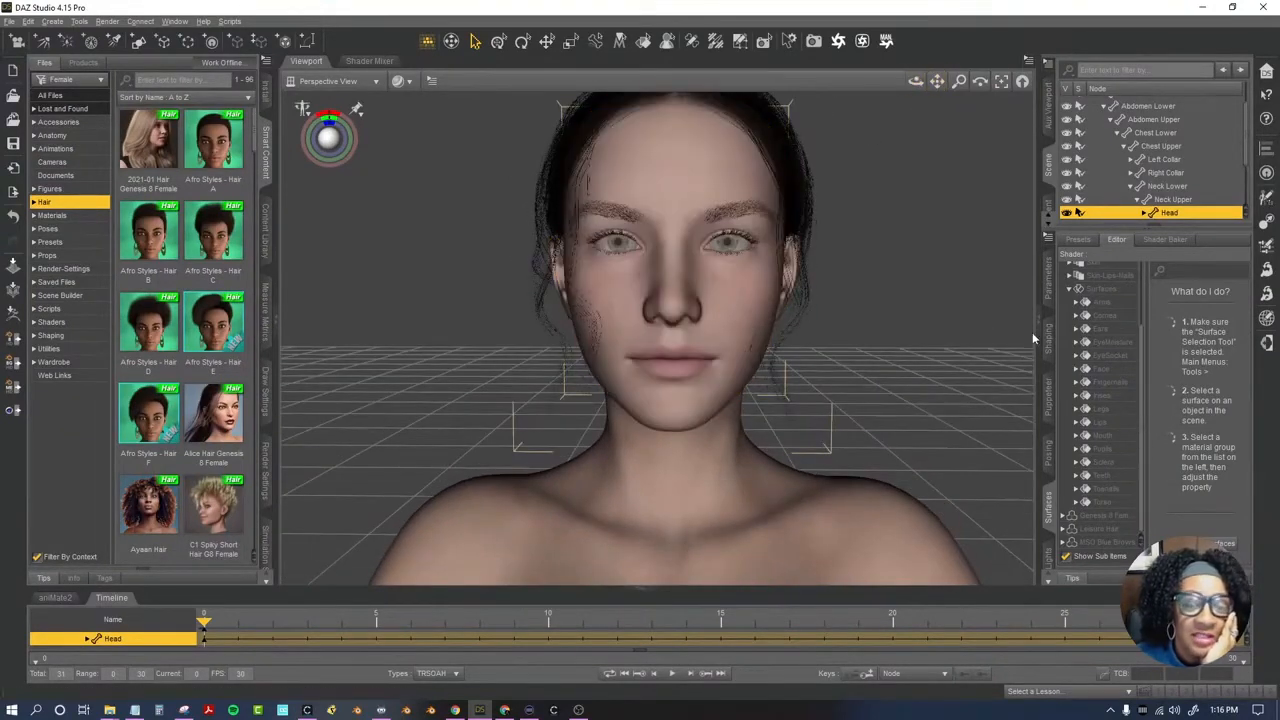
{"action": "left_click", "coordinate": [1049, 295]}
{"action": "scroll", "coordinate": [1160, 105], "scroll_direction": "up", "scroll_amount": 1}
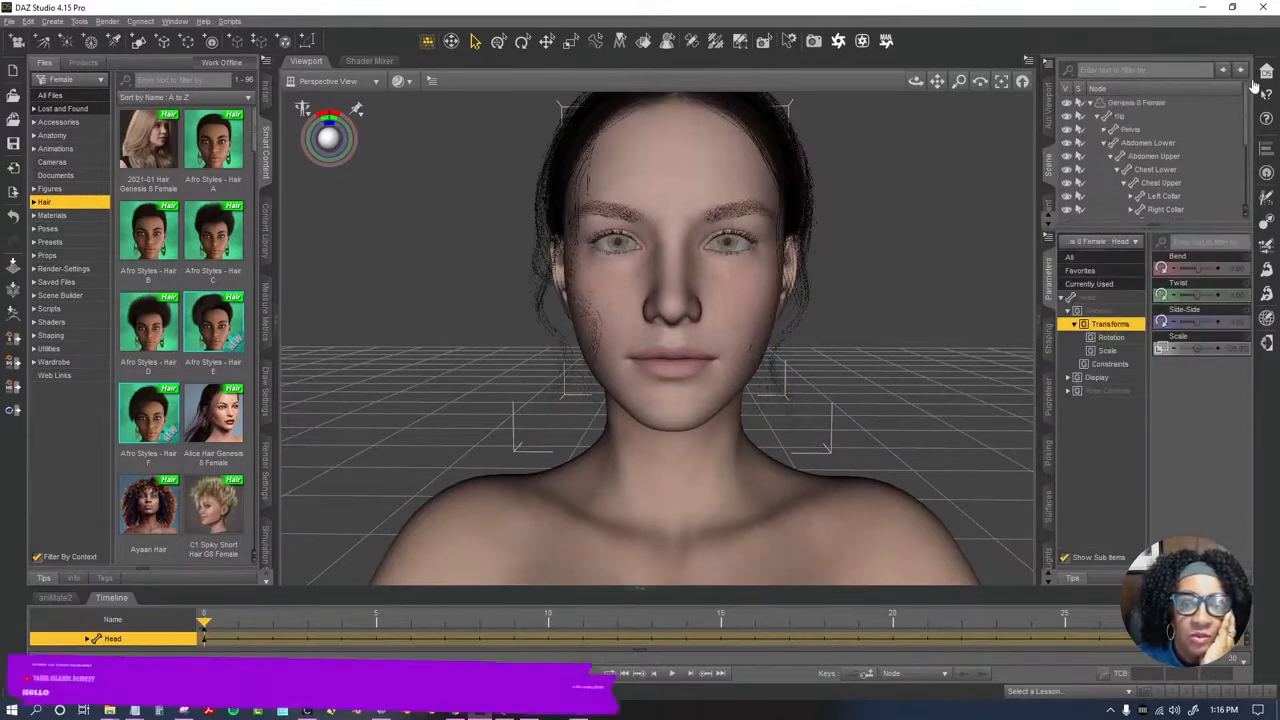
{"action": "left_click", "coordinate": [1158, 102]}
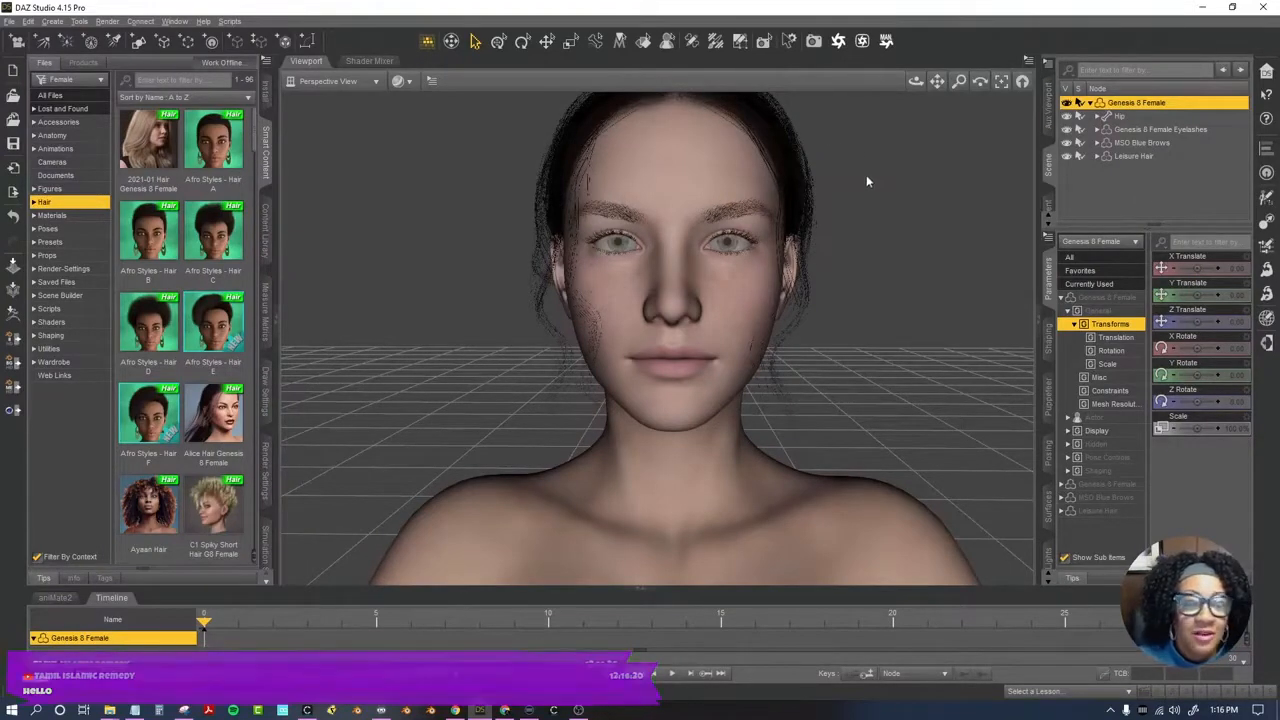
Open the Genesis 8 Female's head shaping morphs and look through the available character heads.
{"action": "left_click", "coordinate": [1048, 348]}
{"action": "left_click", "coordinate": [1109, 380]}
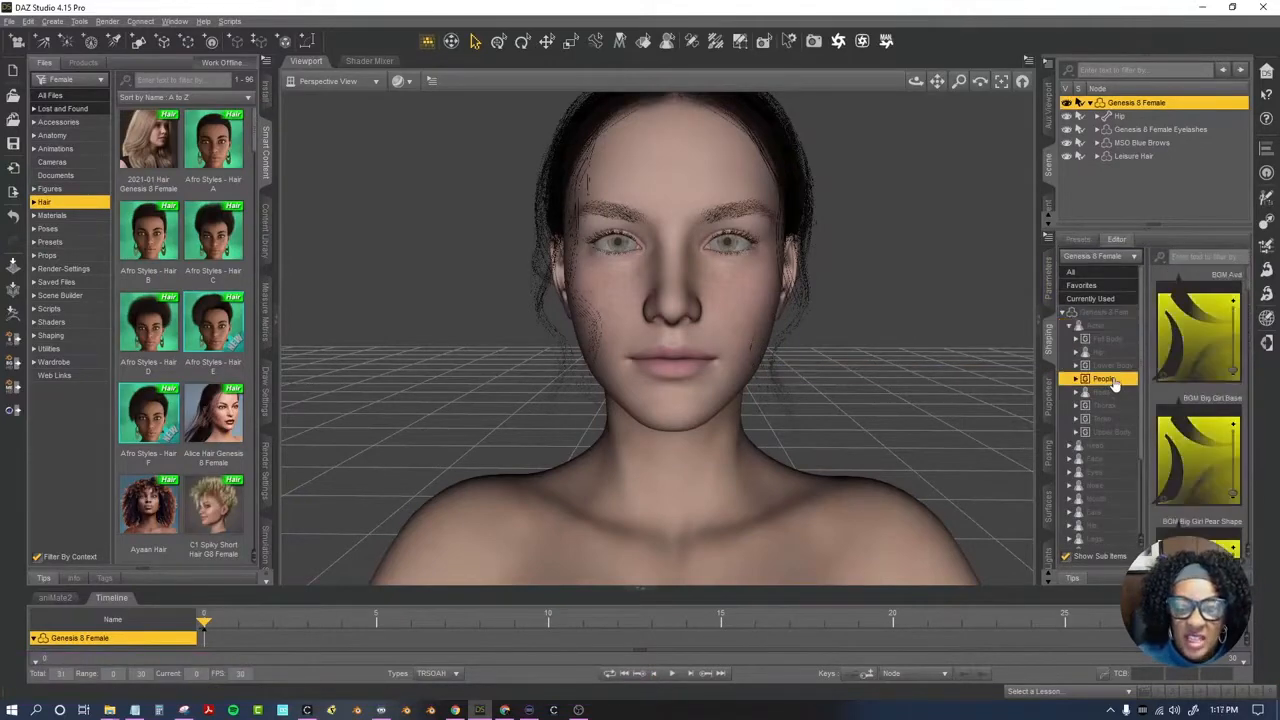
{"action": "left_click", "coordinate": [1109, 393]}
{"action": "scroll", "coordinate": [1170, 354], "scroll_direction": "down", "scroll_amount": 8}
{"action": "scroll", "coordinate": [1173, 358], "scroll_direction": "down", "scroll_amount": 5}
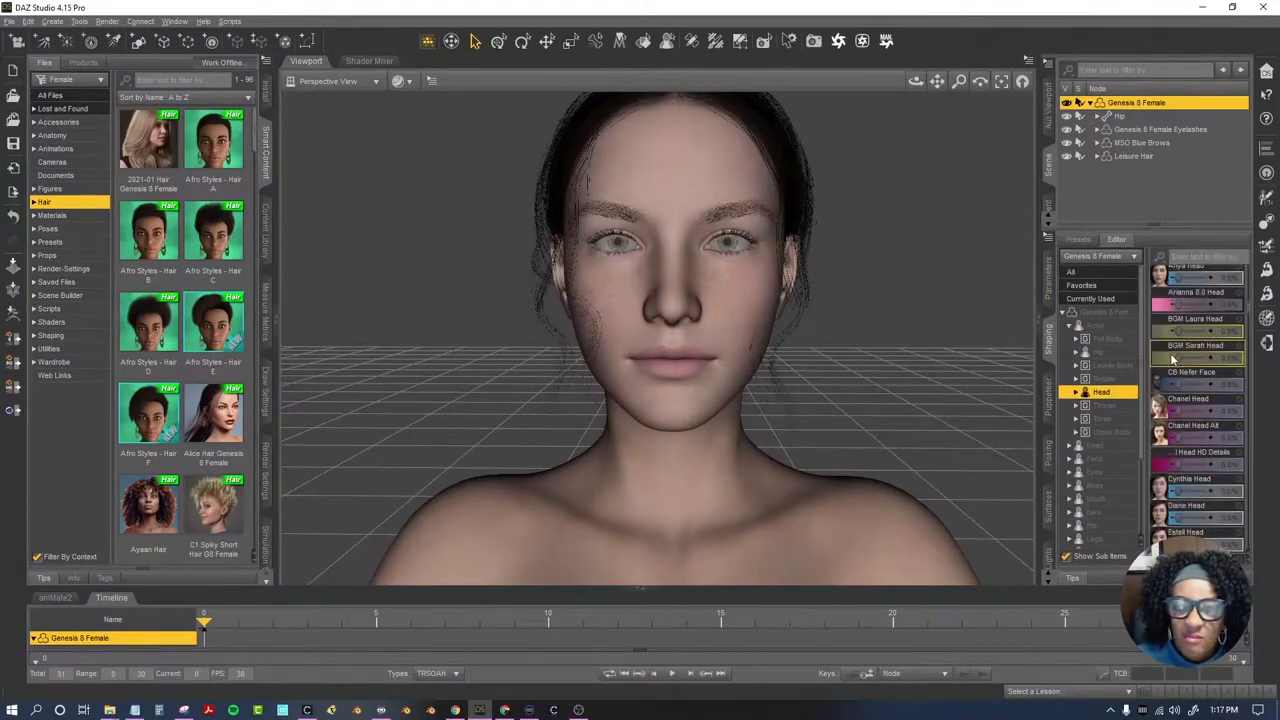
{"action": "scroll", "coordinate": [1173, 358], "scroll_direction": "down", "scroll_amount": 4}
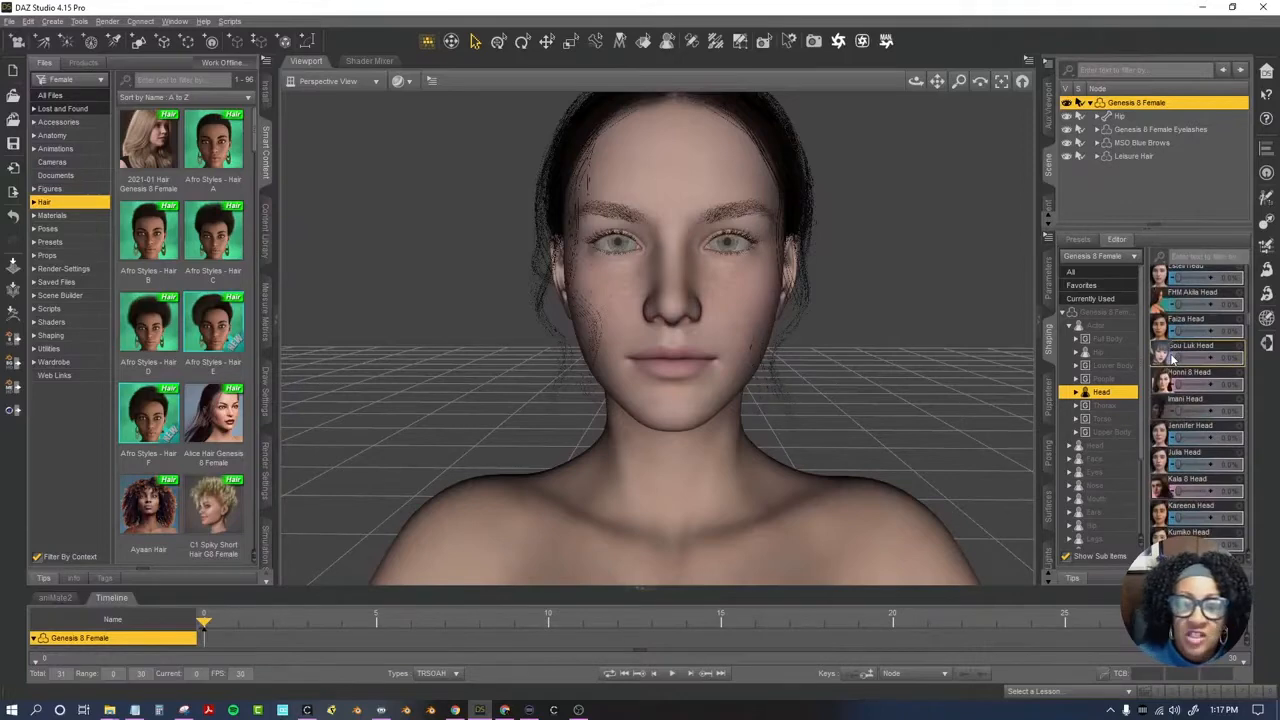
{"action": "scroll", "coordinate": [1188, 425], "scroll_direction": "up", "scroll_amount": 4}
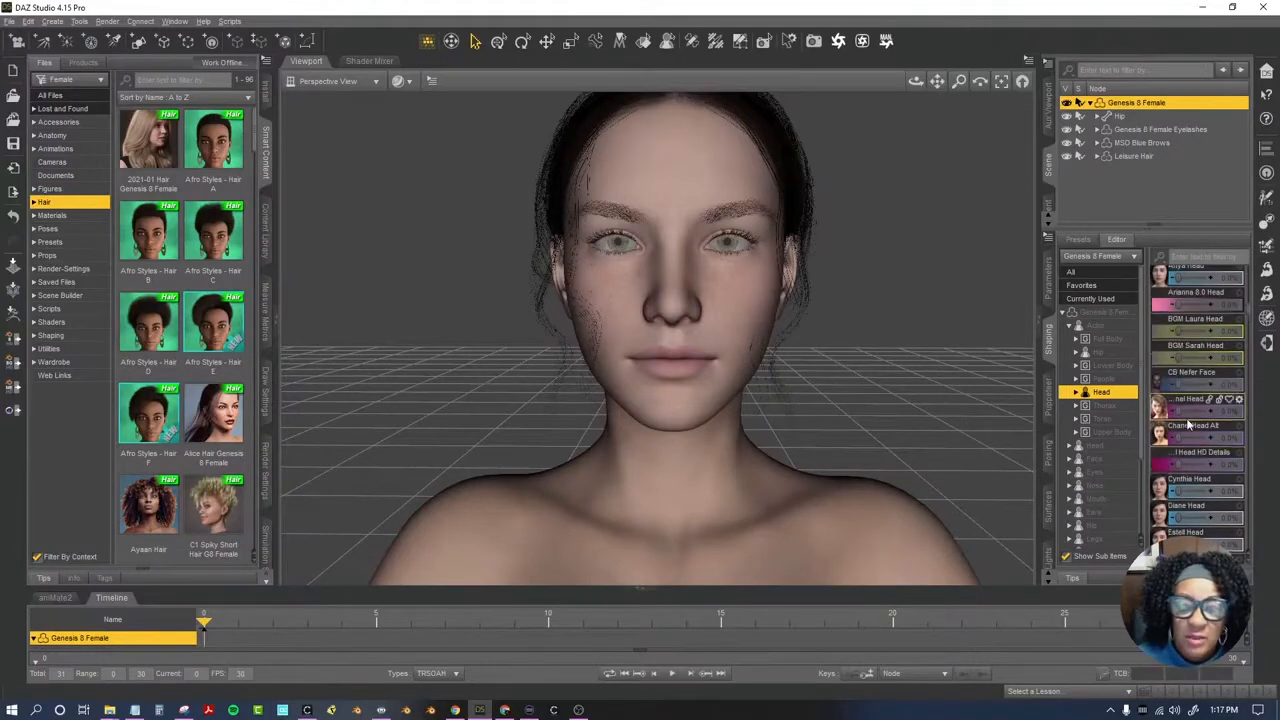
{"action": "scroll", "coordinate": [1200, 395], "scroll_direction": "up", "scroll_amount": 1}
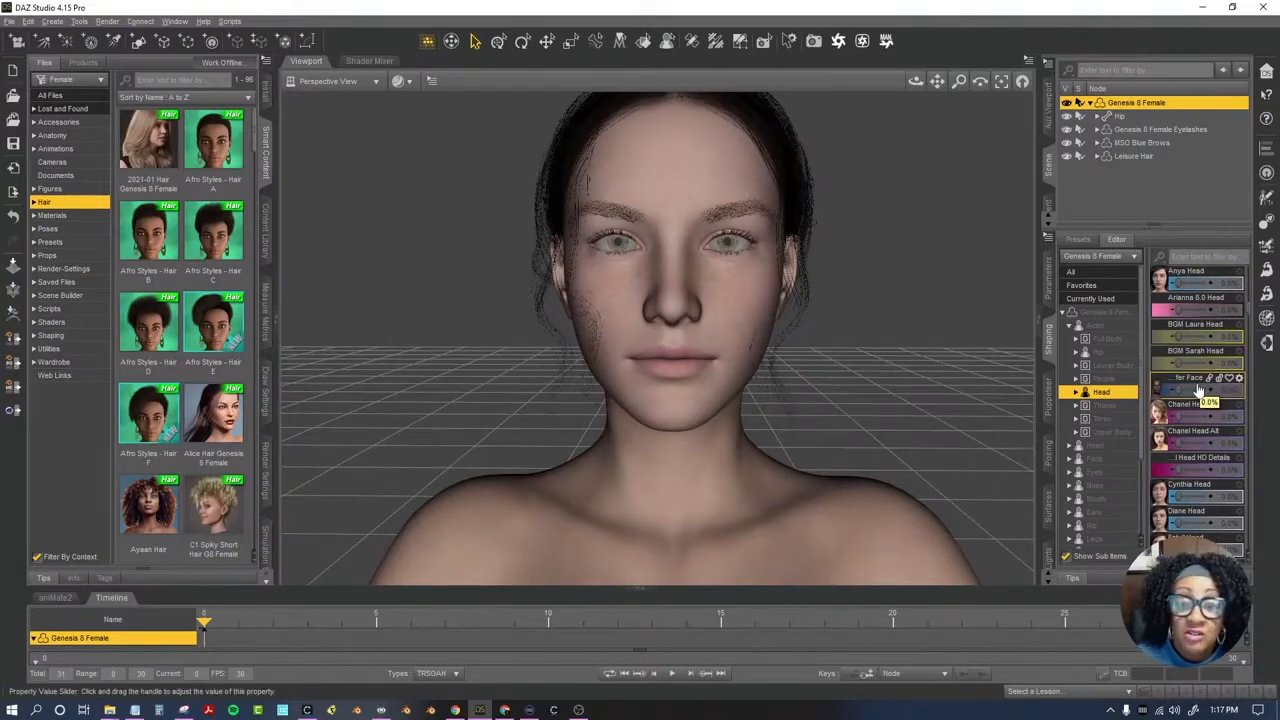
{"action": "scroll", "coordinate": [1200, 390], "scroll_direction": "down", "scroll_amount": 5}
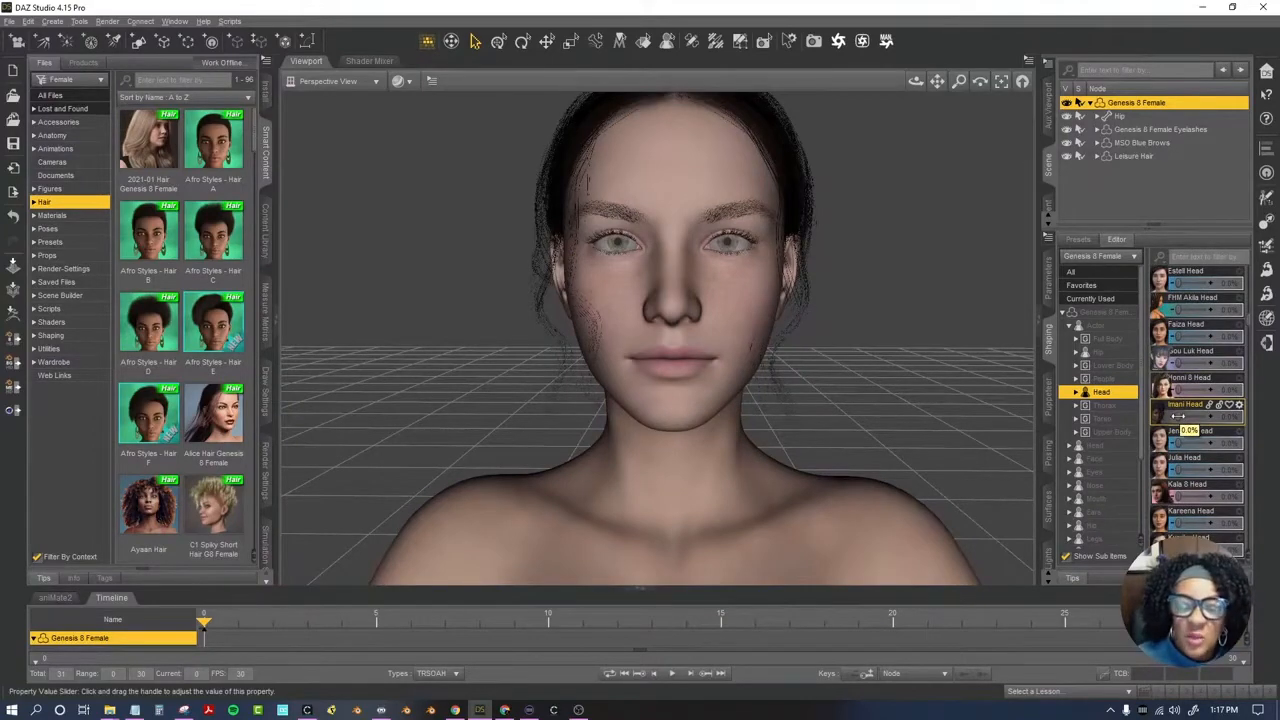
Blend the FHM Akila Head at about 39.5% with the Honni 8 Head and Imani Head at about 25.6% each.
{"action": "left_click_drag", "start_coordinate": [1178, 416], "coordinate": [1187, 416]}
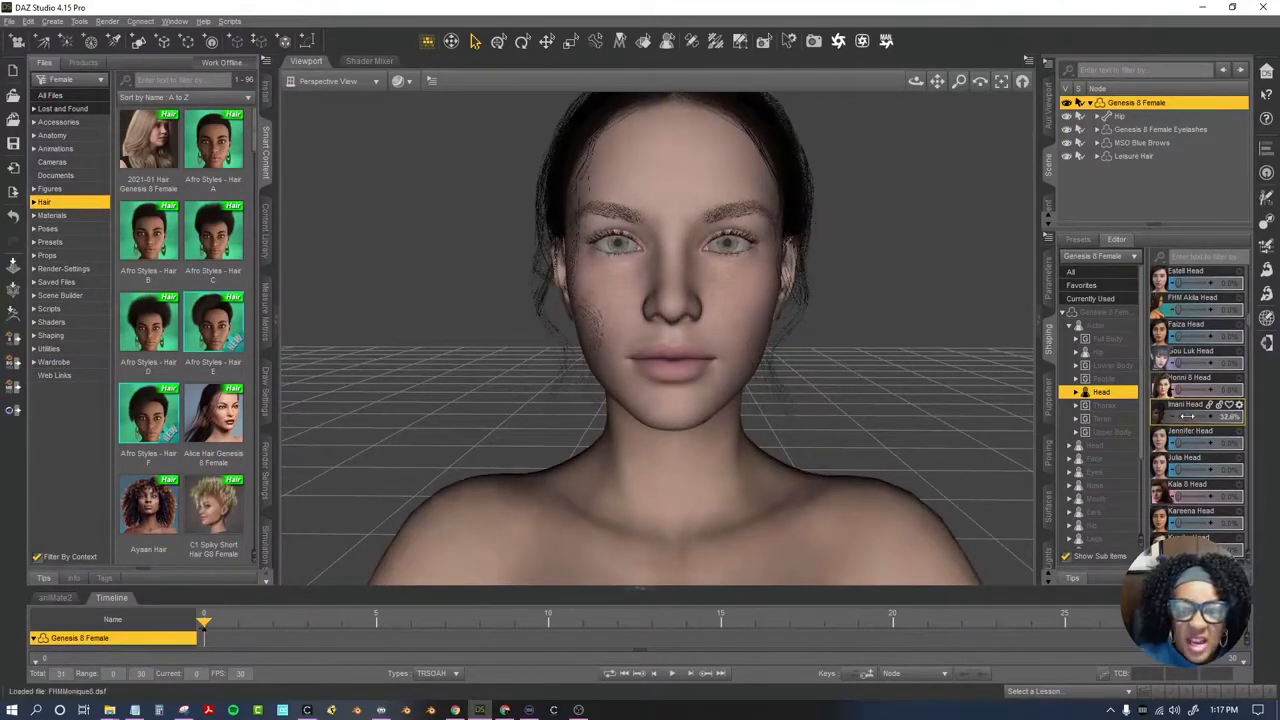
{"action": "left_click_drag", "start_coordinate": [1180, 389], "coordinate": [1200, 389]}
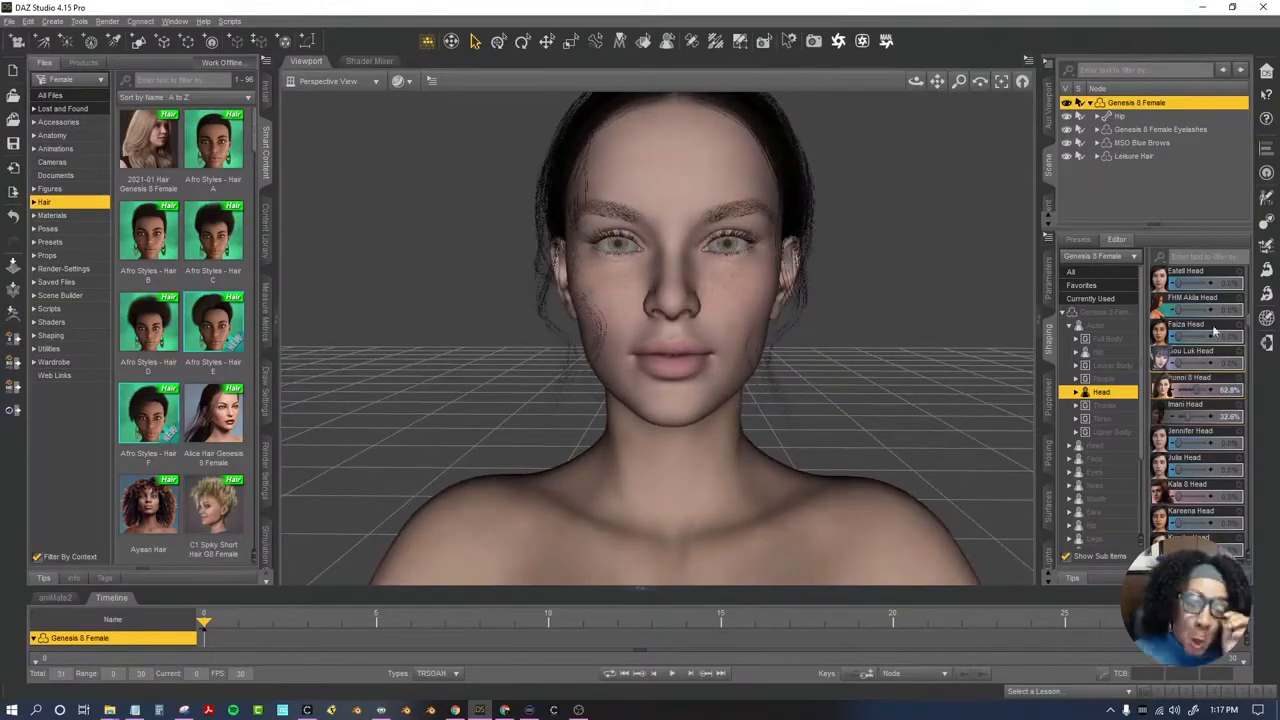
{"action": "left_click_drag", "start_coordinate": [1177, 311], "coordinate": [1189, 311]}
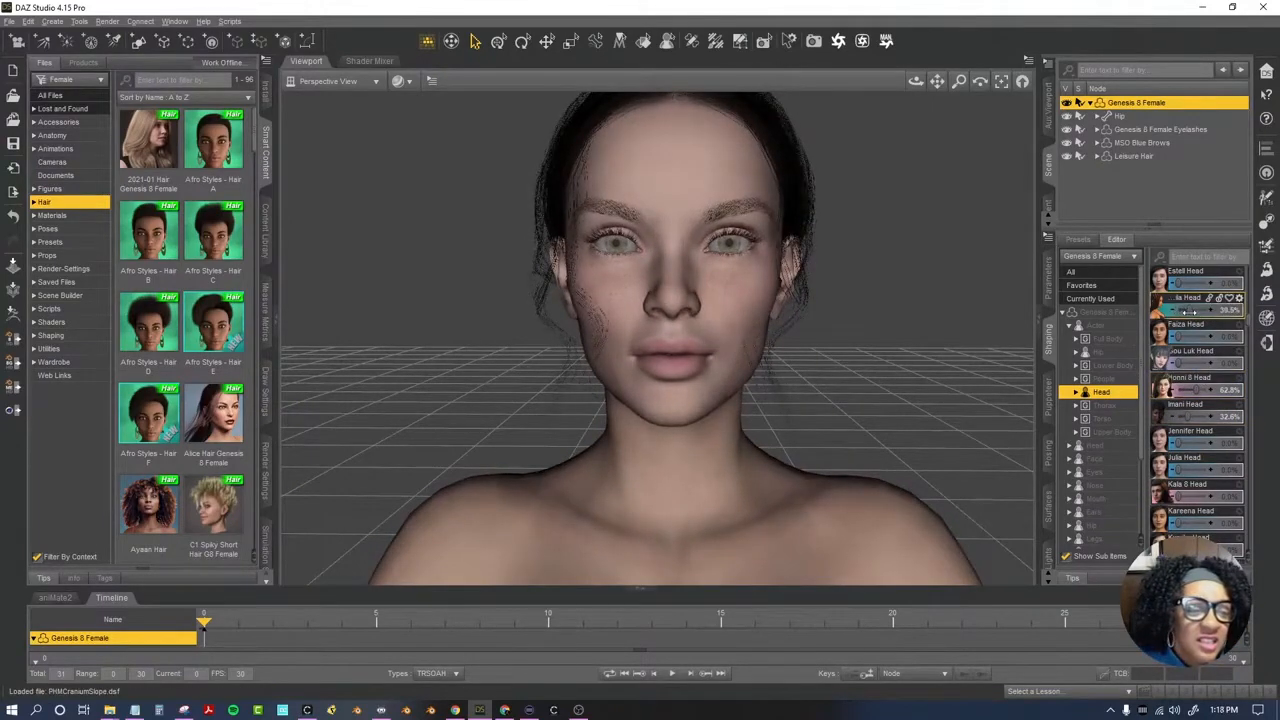
{"action": "mouse_move", "coordinate": [915, 81]}
{"action": "left_mouse_down"}
{"action": "mouse_move", "coordinate": [900, 83]}
{"action": "mouse_move", "coordinate": [915, 81]}
{"action": "left_mouse_up"}
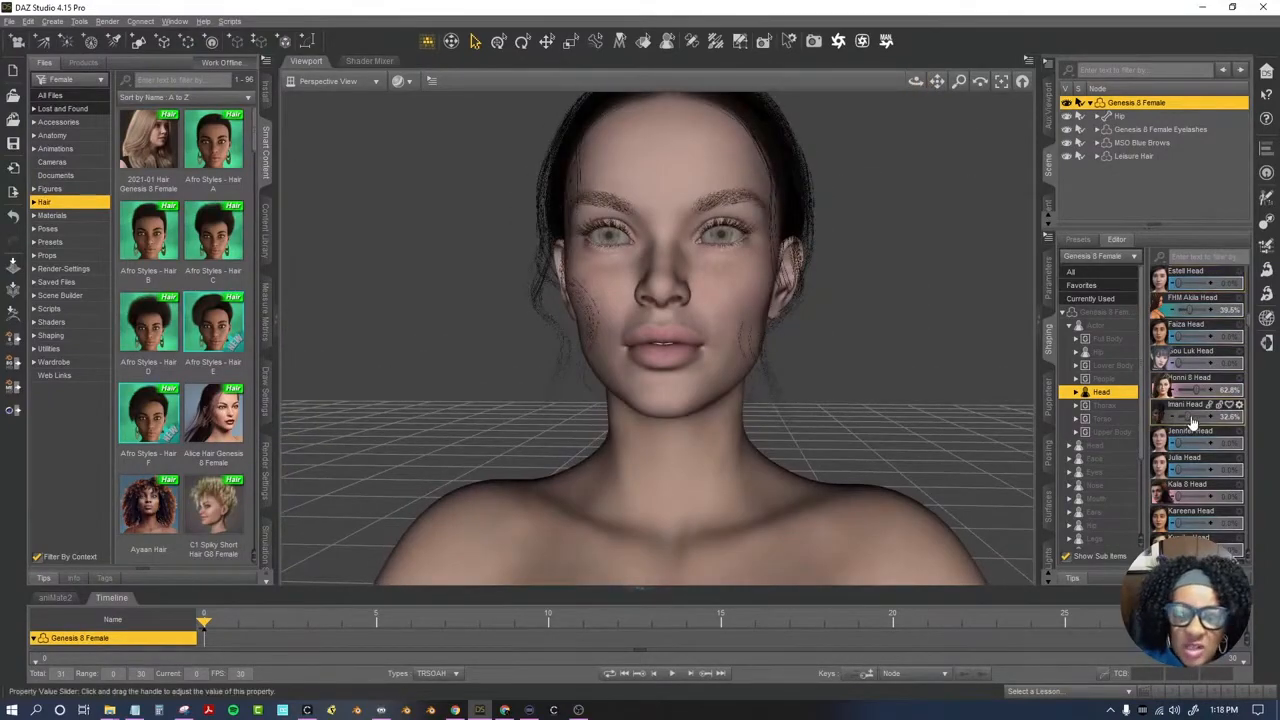
{"action": "left_click_drag", "start_coordinate": [1191, 417], "coordinate": [1185, 390]}
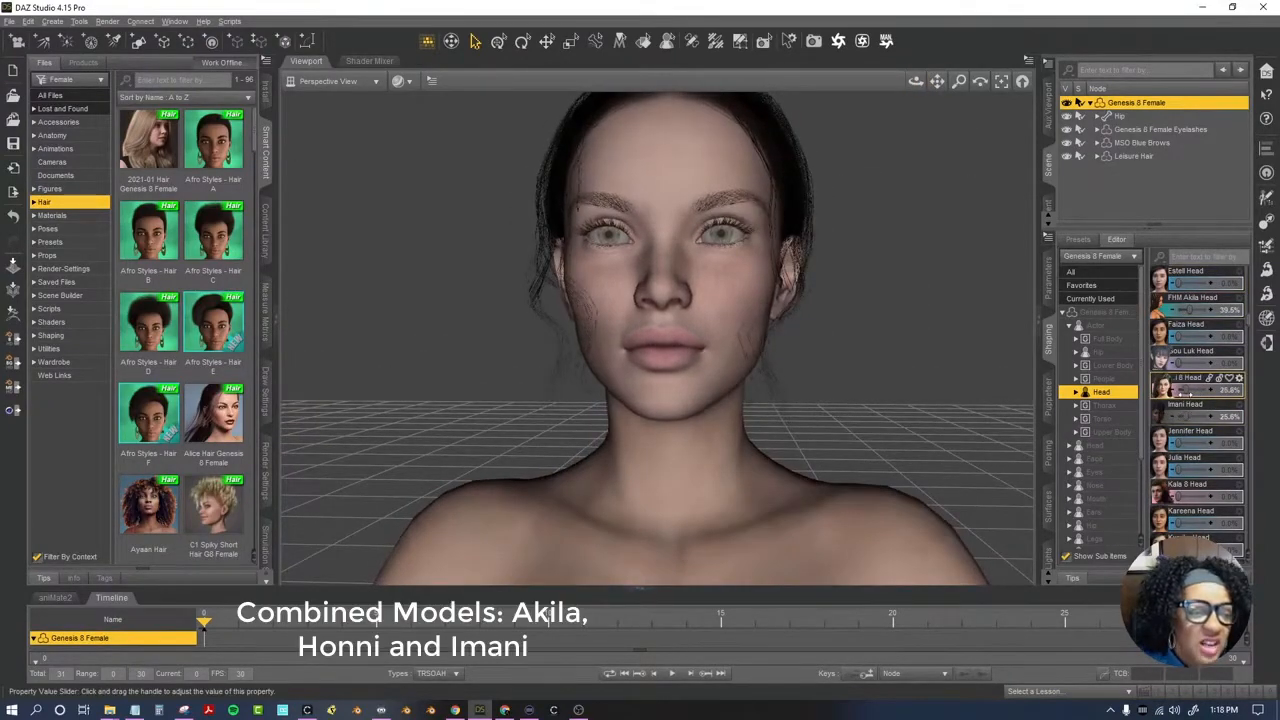
Switch the viewport to NVIDIA Iray shading and examine the blended face from another angle.
{"action": "left_click", "coordinate": [399, 81]}
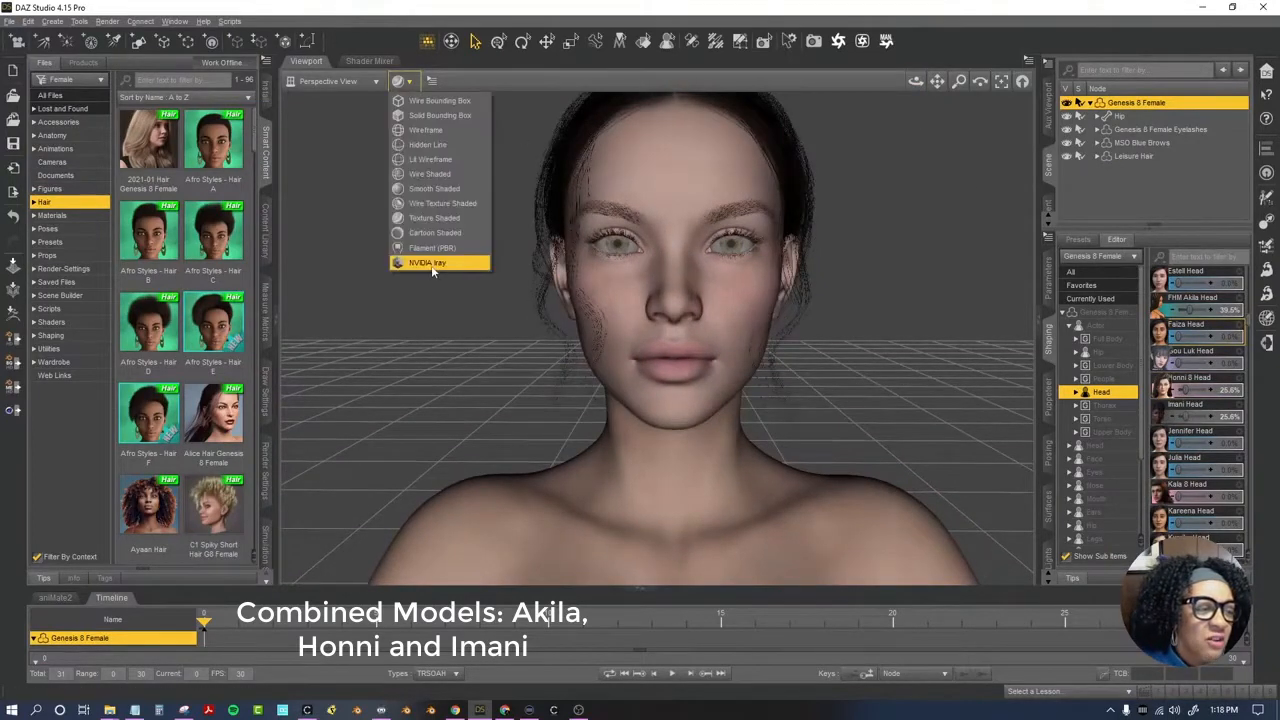
{"action": "left_click", "coordinate": [465, 262]}
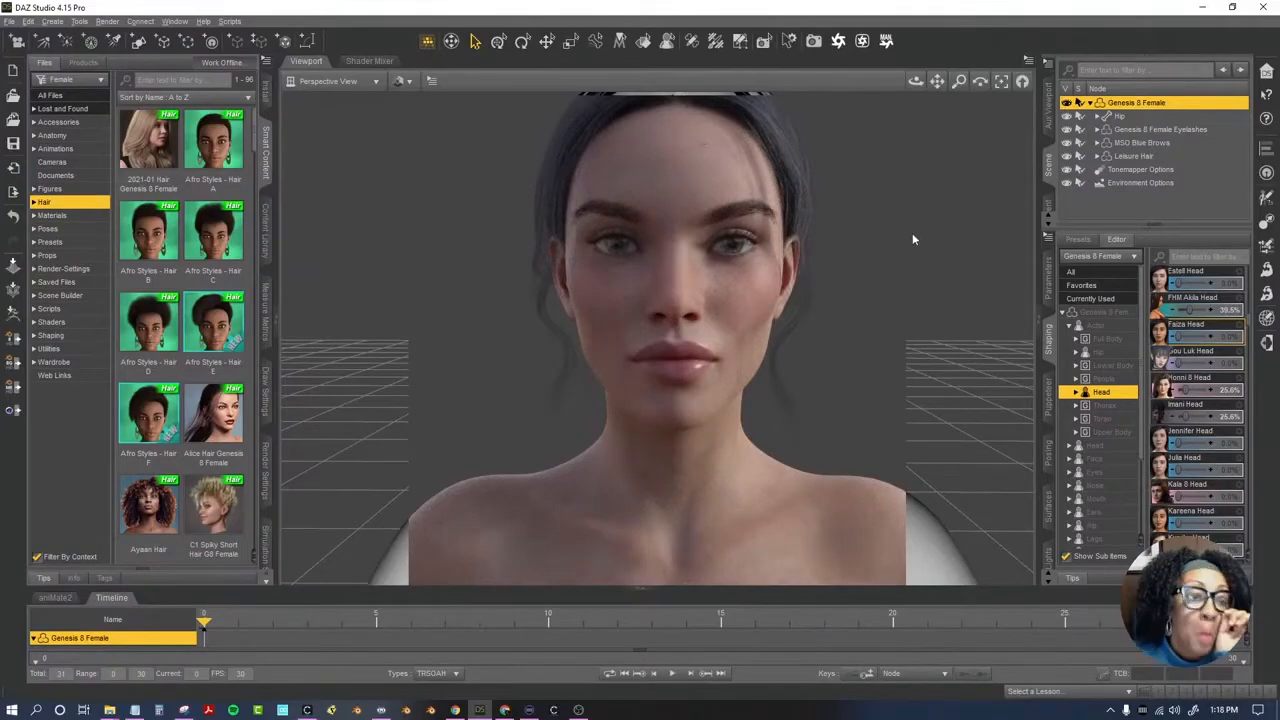
{"action": "left_click_drag", "start_coordinate": [914, 81], "coordinate": [885, 66]}
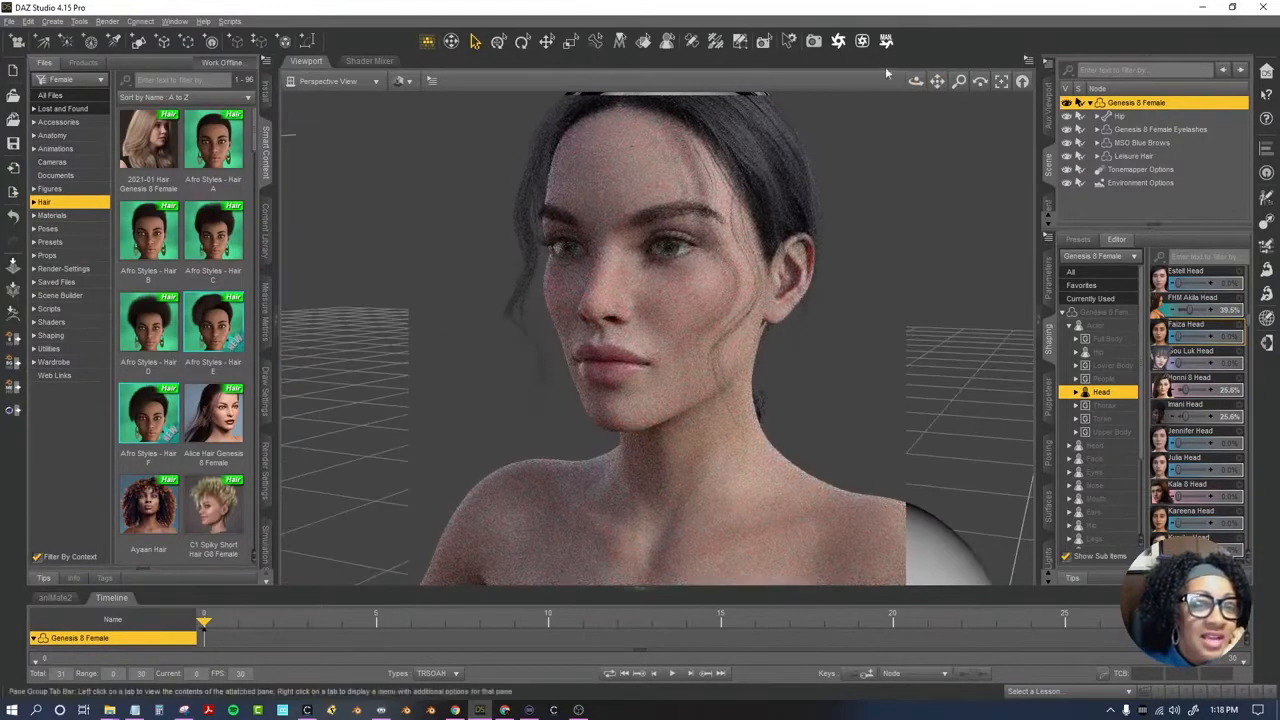
Replace the MSO Blue Brows with the Beautiful Straight Eyebrow 09 attachment from the Anatomy content.
{"action": "left_click", "coordinate": [1107, 143]}
{"action": "right_click", "coordinate": [1107, 143]}
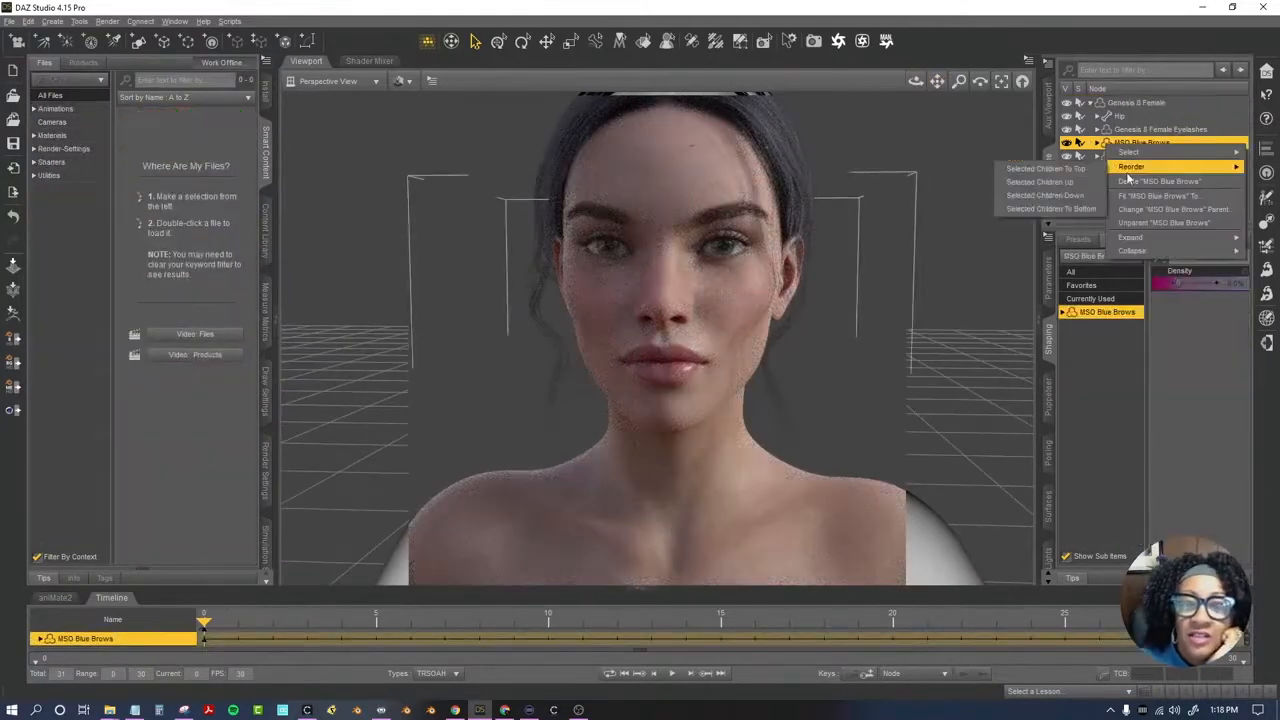
{"action": "left_click", "coordinate": [1171, 246]}
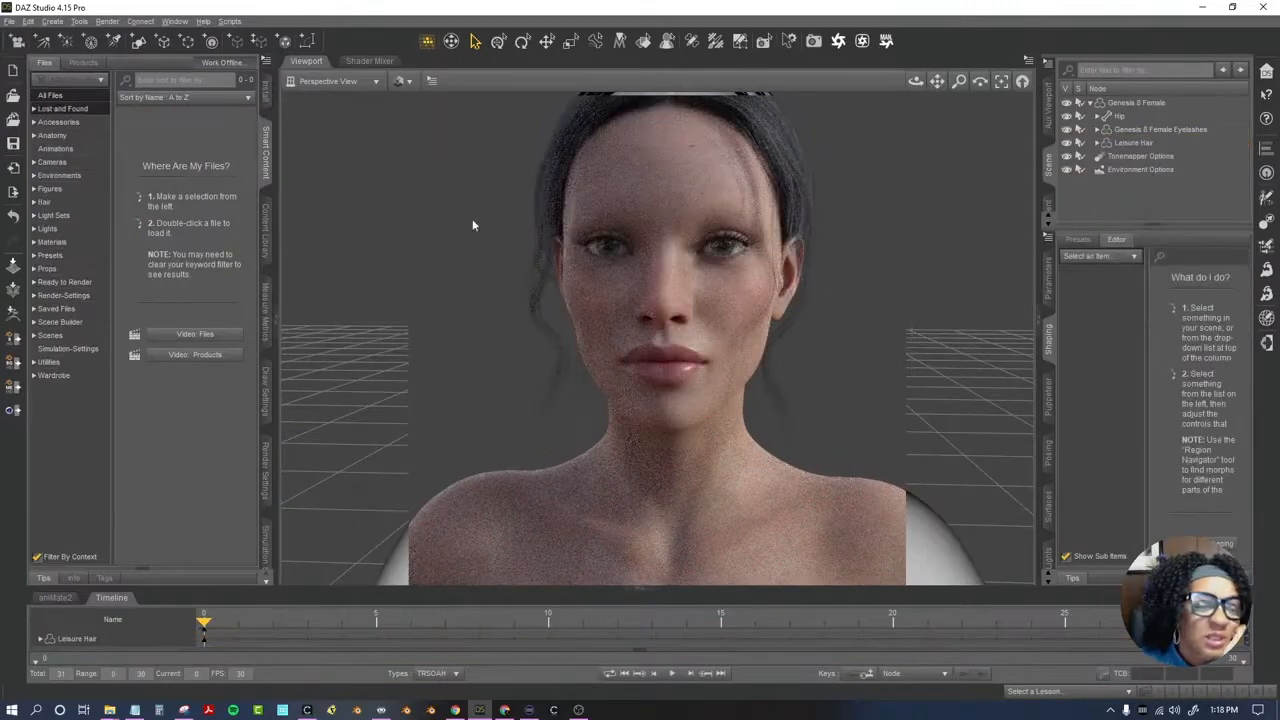
{"action": "left_click", "coordinate": [66, 136]}
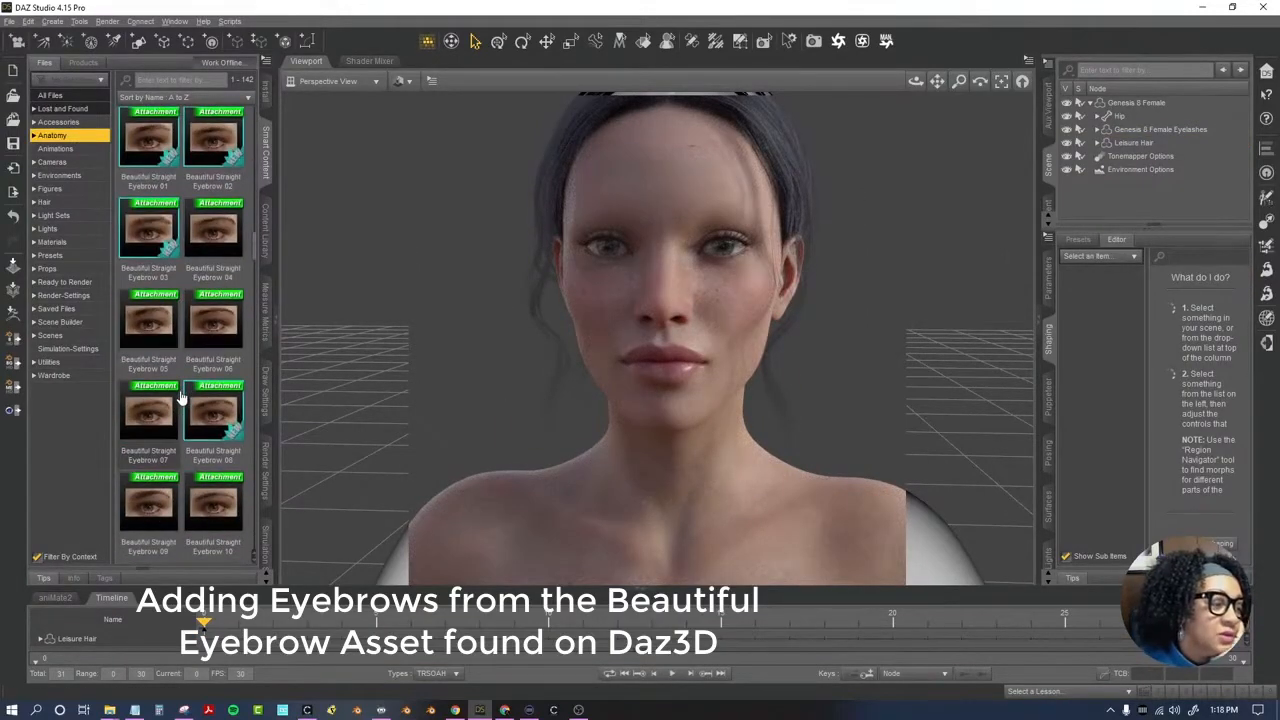
{"action": "double_click", "coordinate": [152, 508]}
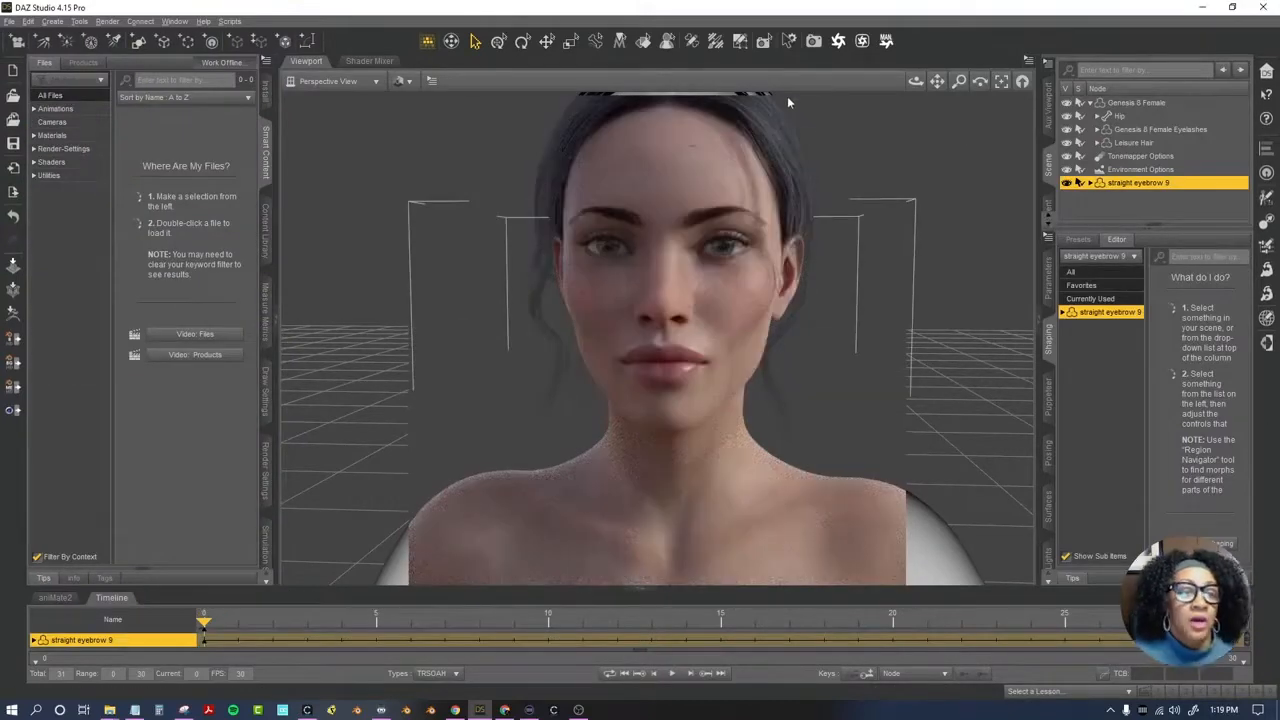
Open the Adjustments morphs of the Leisure Hair and switch the viewport to Texture Shaded.
{"action": "left_click", "coordinate": [1119, 144]}
{"action": "left_click", "coordinate": [1110, 339]}
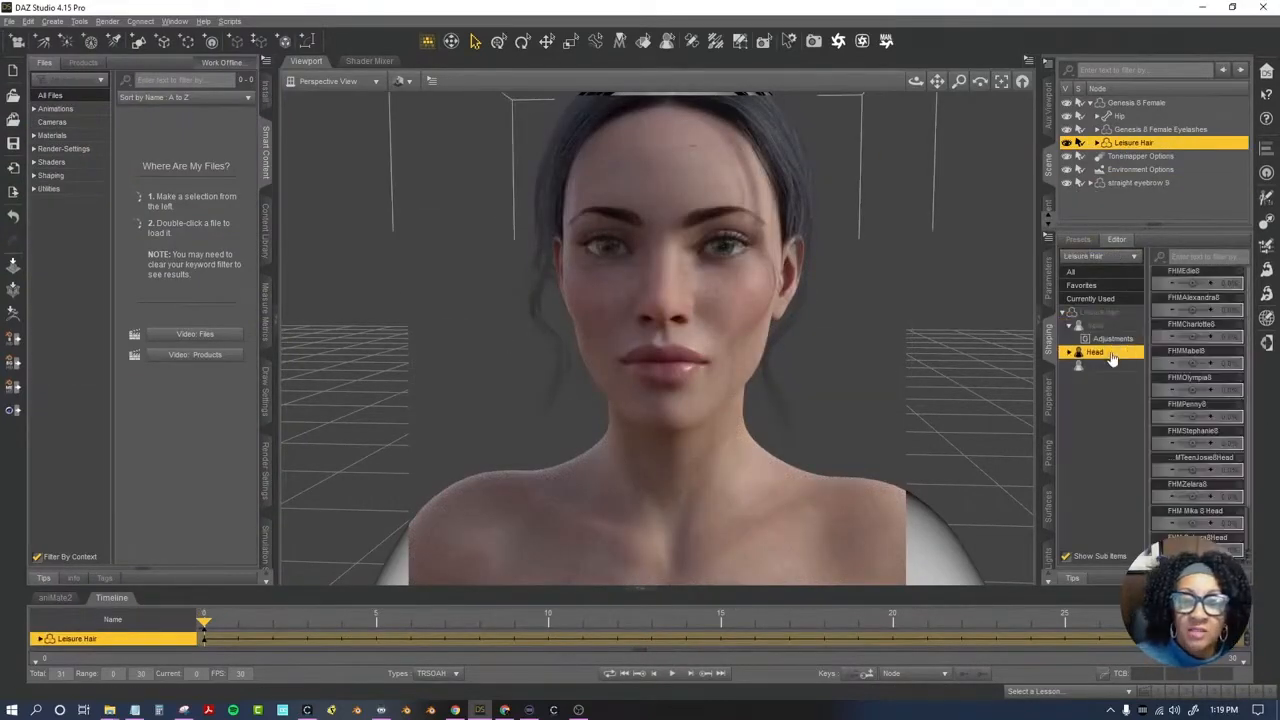
{"action": "left_click_drag", "start_coordinate": [916, 81], "coordinate": [816, 81]}
{"action": "left_click", "coordinate": [404, 81]}
{"action": "left_click", "coordinate": [435, 220]}
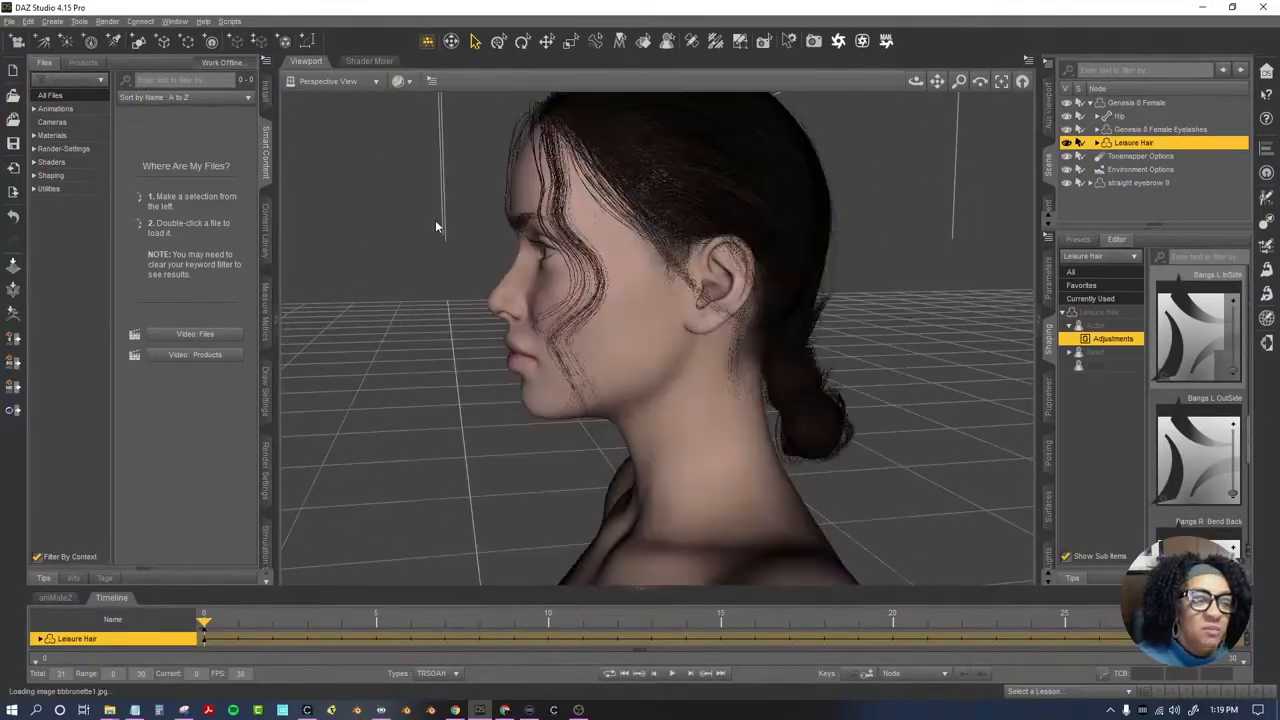
Examine the Leisure Hair from the side and look through its Actor, Head and transform controls for usable adjustments.
{"action": "scroll", "coordinate": [911, 163], "scroll_direction": "down", "scroll_amount": 3}
{"action": "mouse_move", "coordinate": [916, 81]}
{"action": "left_mouse_down"}
{"action": "mouse_move", "coordinate": [975, 130]}
{"action": "mouse_move", "coordinate": [1020, 95]}
{"action": "mouse_move", "coordinate": [990, 75]}
{"action": "left_mouse_up"}
{"action": "scroll", "coordinate": [671, 243], "scroll_direction": "up", "scroll_amount": 3}
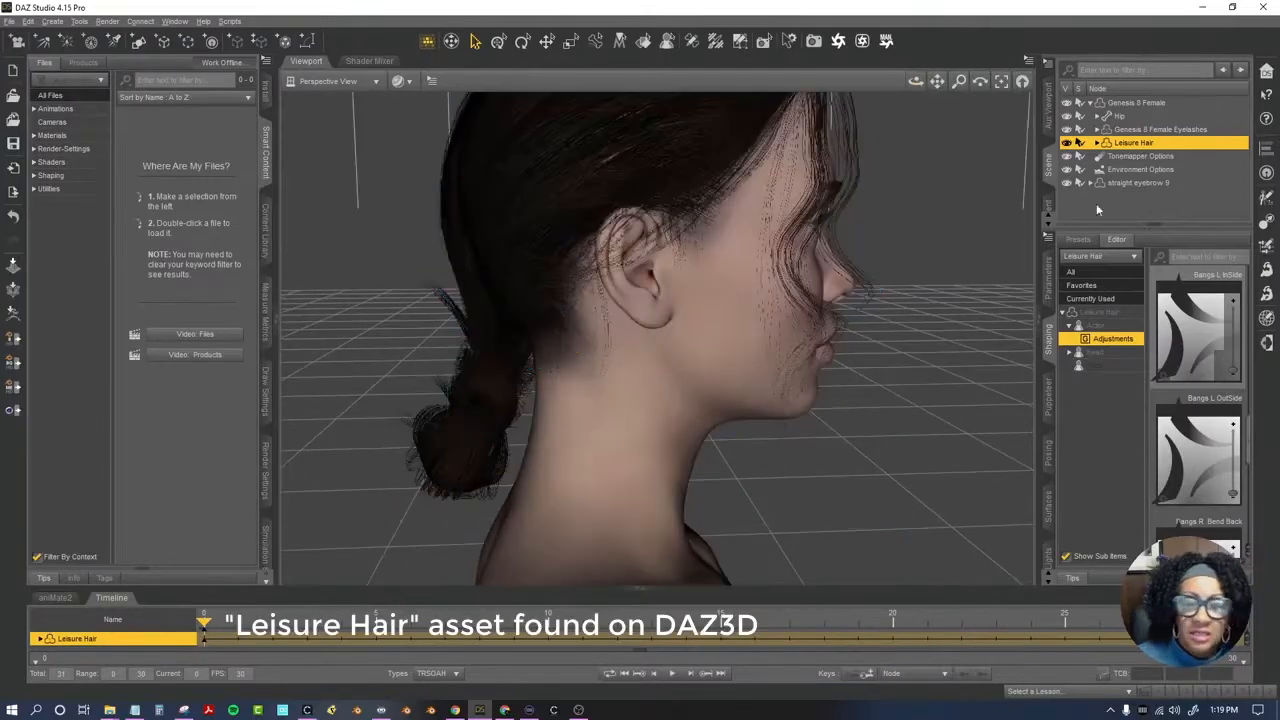
{"action": "left_click", "coordinate": [1120, 352]}
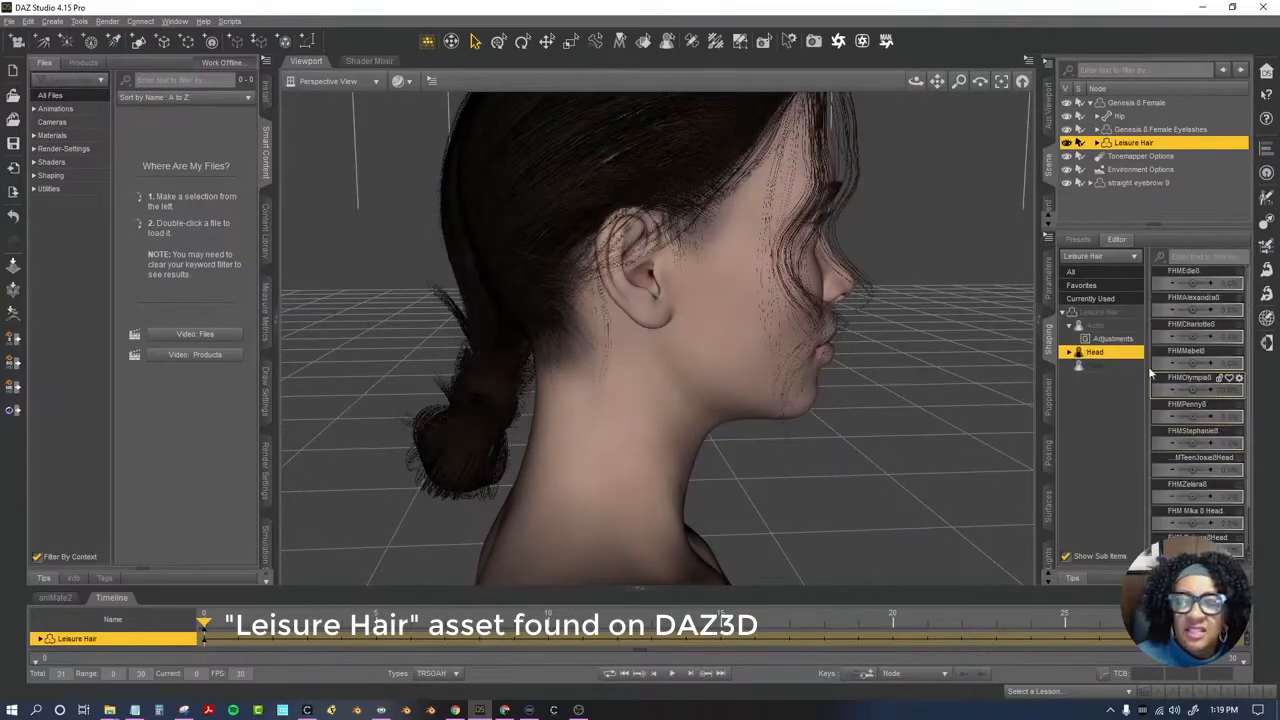
{"action": "left_click", "coordinate": [1099, 312]}
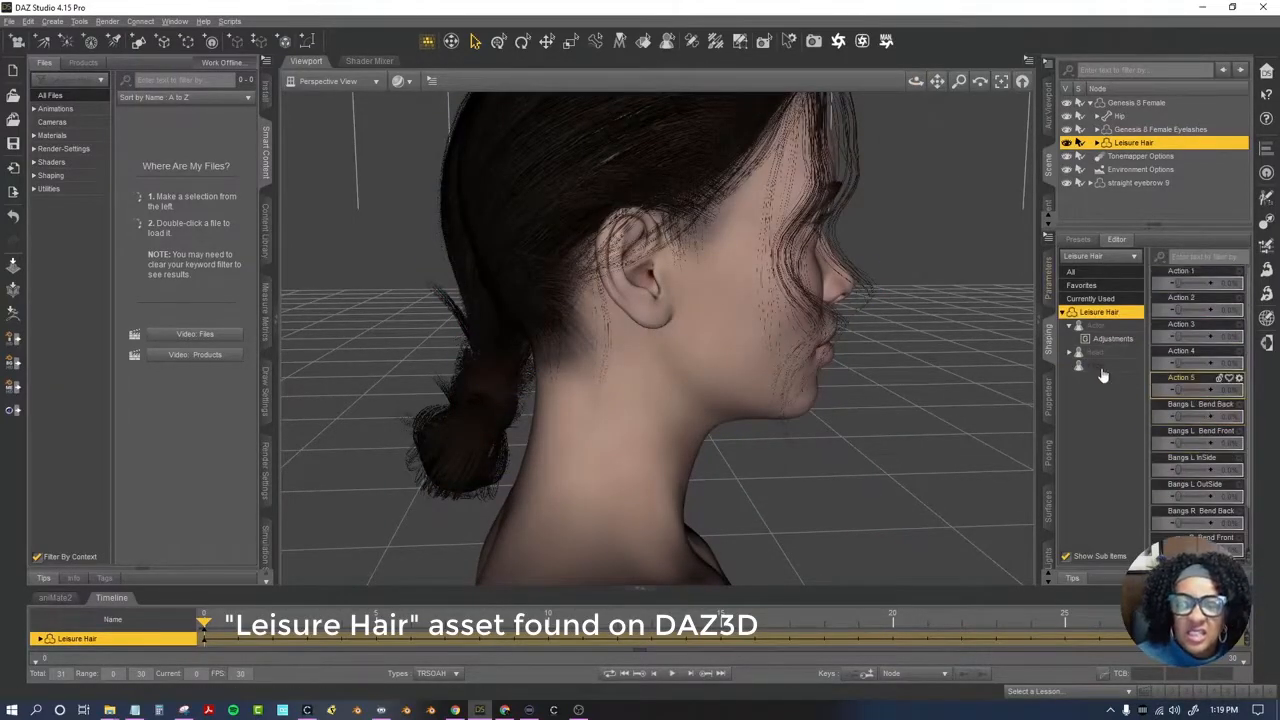
{"action": "left_click", "coordinate": [1098, 326]}
{"action": "scroll", "coordinate": [1226, 354], "scroll_direction": "down", "scroll_amount": 4}
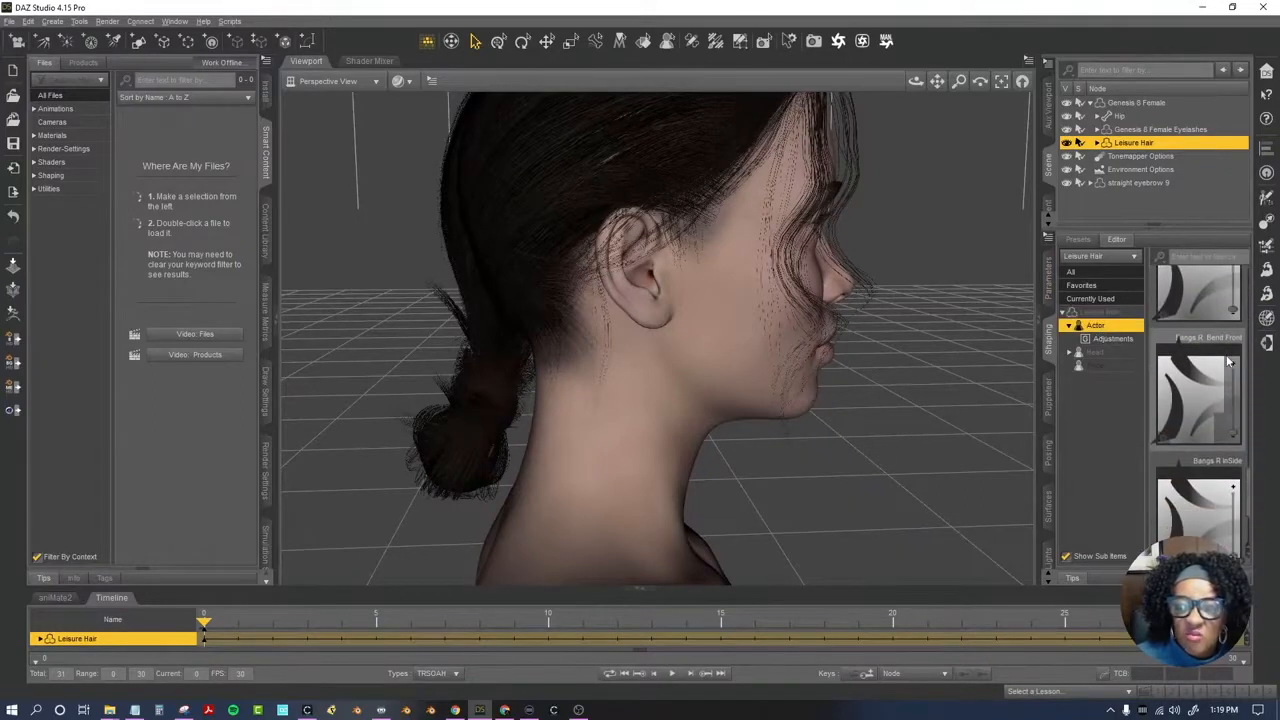
{"action": "scroll", "coordinate": [1230, 362], "scroll_direction": "down", "scroll_amount": 2}
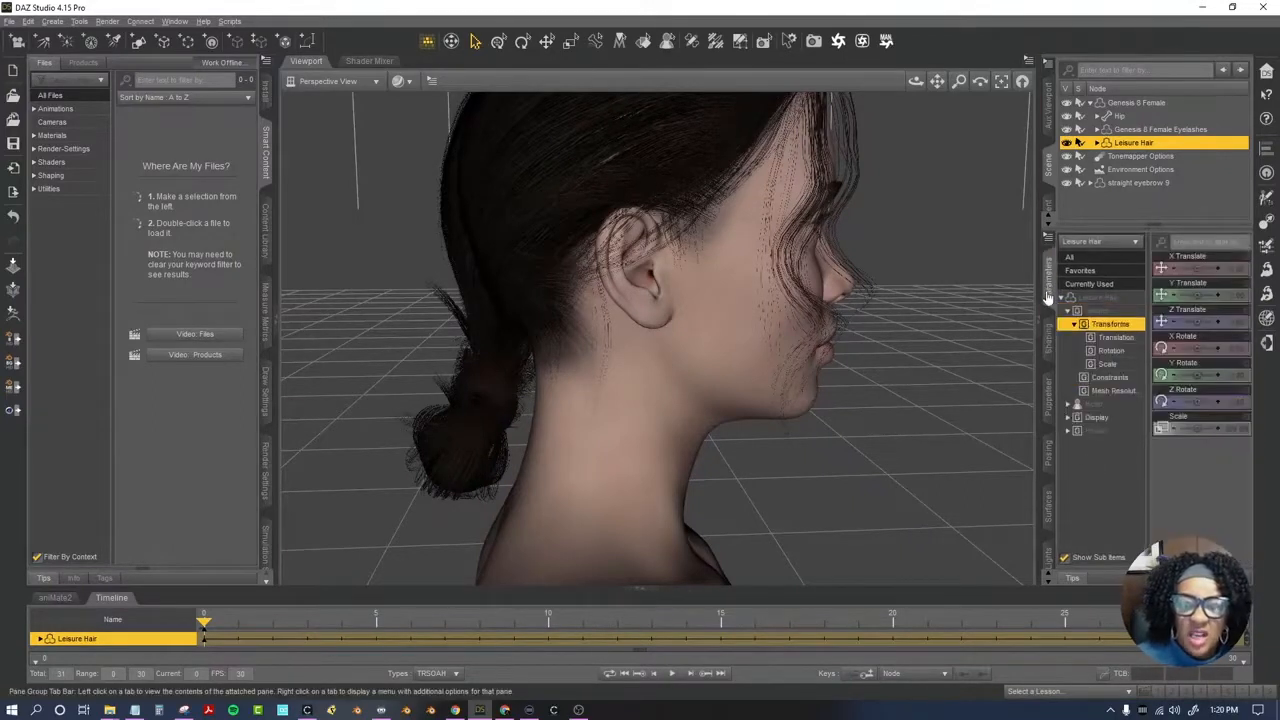
{"action": "left_click", "coordinate": [1097, 352]}
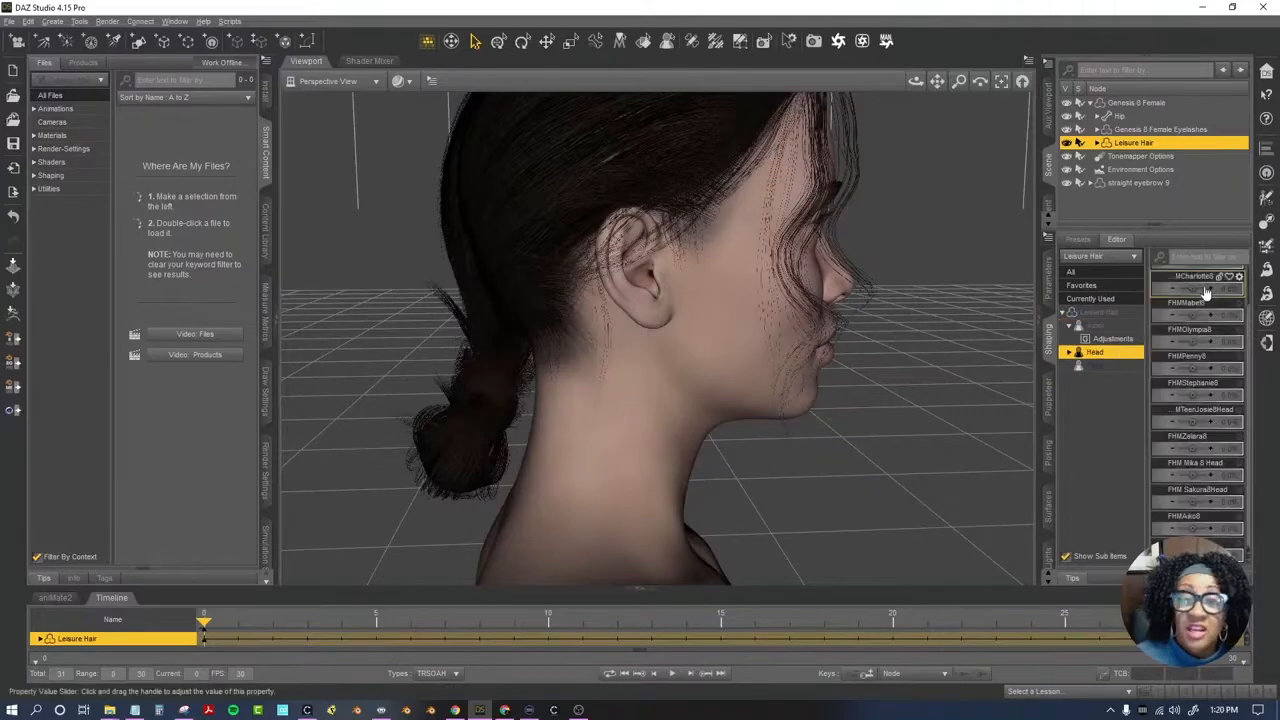
{"action": "left_click_drag", "start_coordinate": [937, 81], "coordinate": [927, 136]}
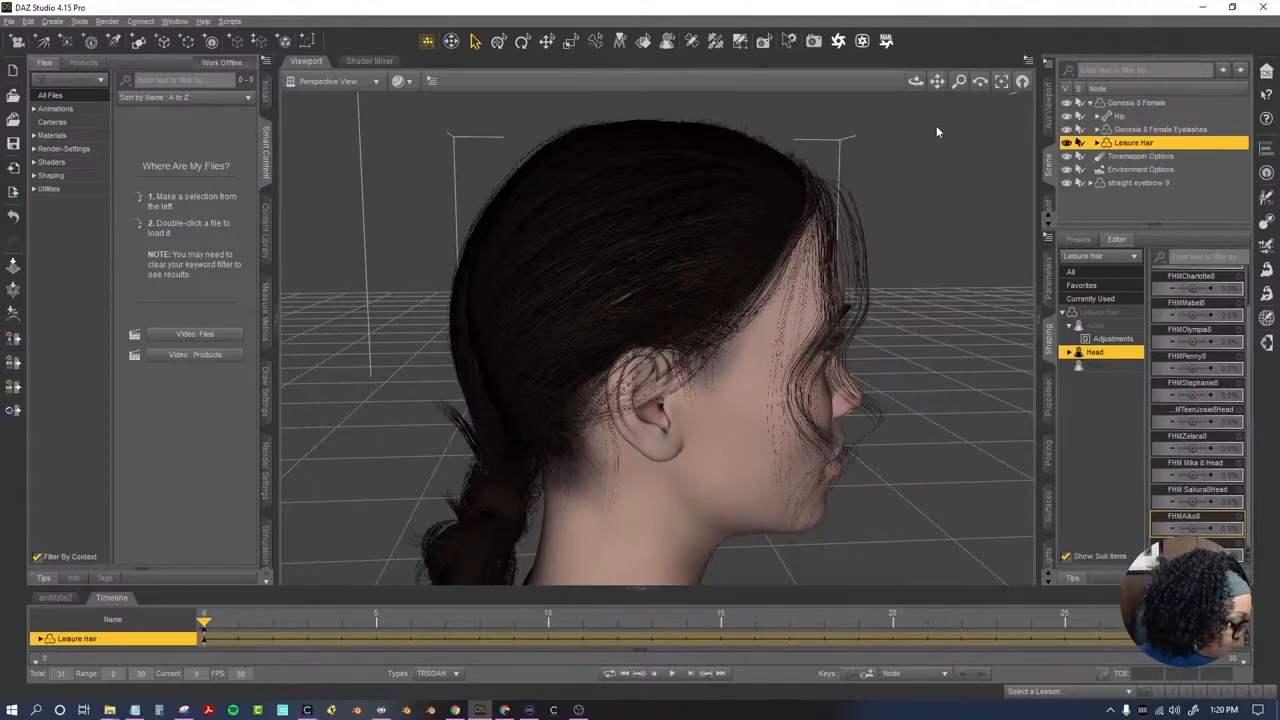
Set the Leisure Hair's FHMOlympia8 head morph to 6.4%.
{"action": "left_click_drag", "start_coordinate": [915, 81], "coordinate": [880, 81]}
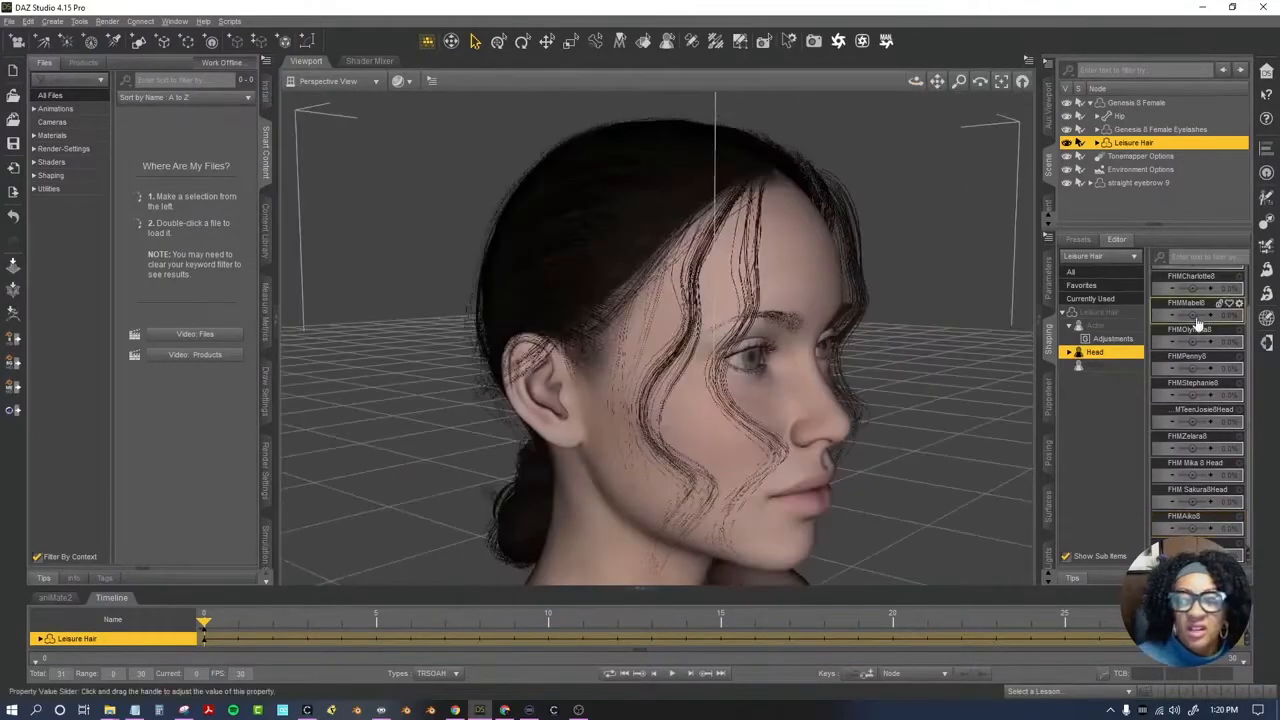
{"action": "left_click_drag", "start_coordinate": [1188, 341], "coordinate": [1196, 341]}
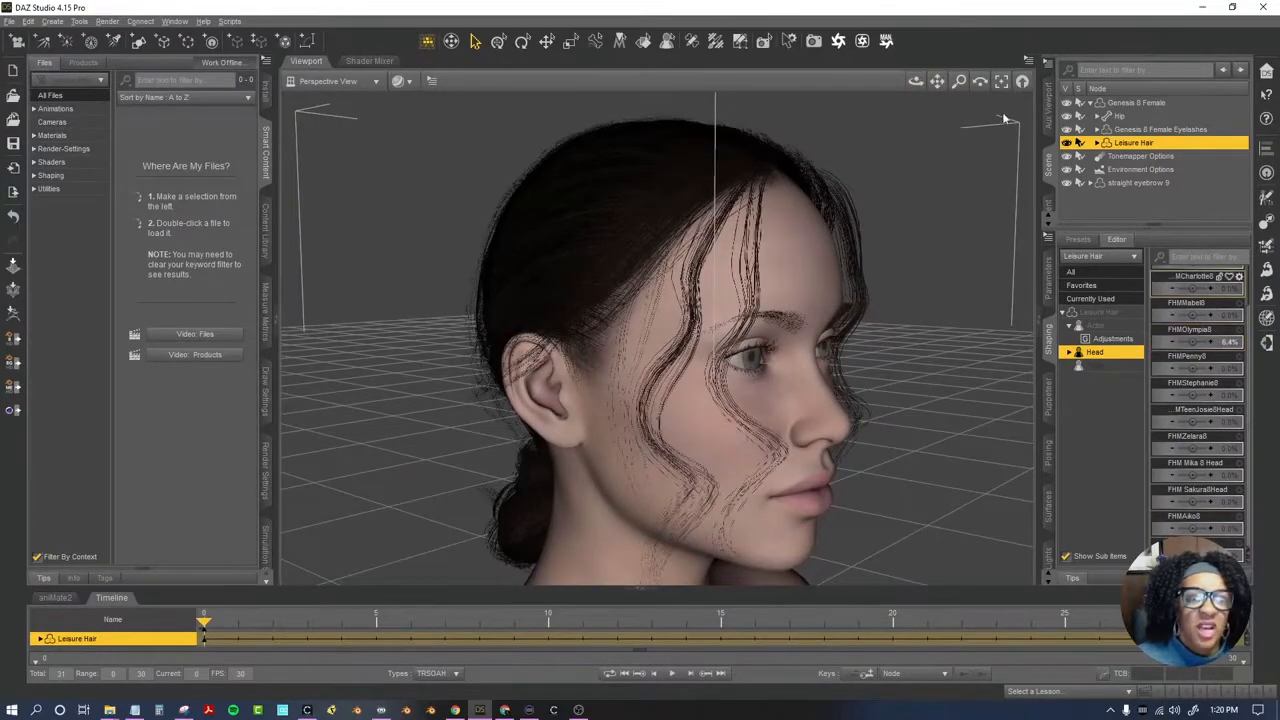
Select the Genesis 8 Female, check the hair from the front and frame the whole figure.
{"action": "left_click", "coordinate": [1095, 102]}
{"action": "left_click_drag", "start_coordinate": [916, 81], "coordinate": [903, 137]}
{"action": "scroll", "coordinate": [855, 385], "scroll_direction": "up", "scroll_amount": 1}
{"action": "scroll", "coordinate": [855, 385], "scroll_direction": "down", "scroll_amount": 2}
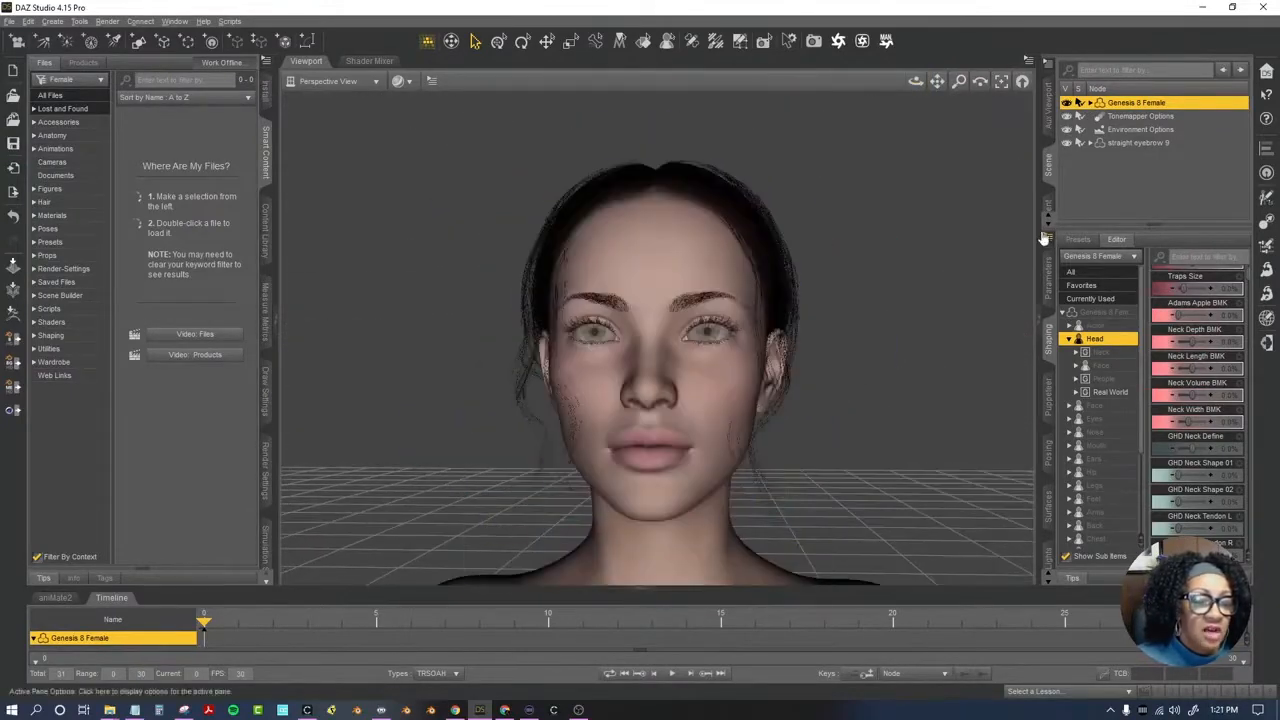
{"action": "left_click_drag", "start_coordinate": [937, 82], "coordinate": [916, 106]}
{"action": "left_click", "coordinate": [1001, 82]}
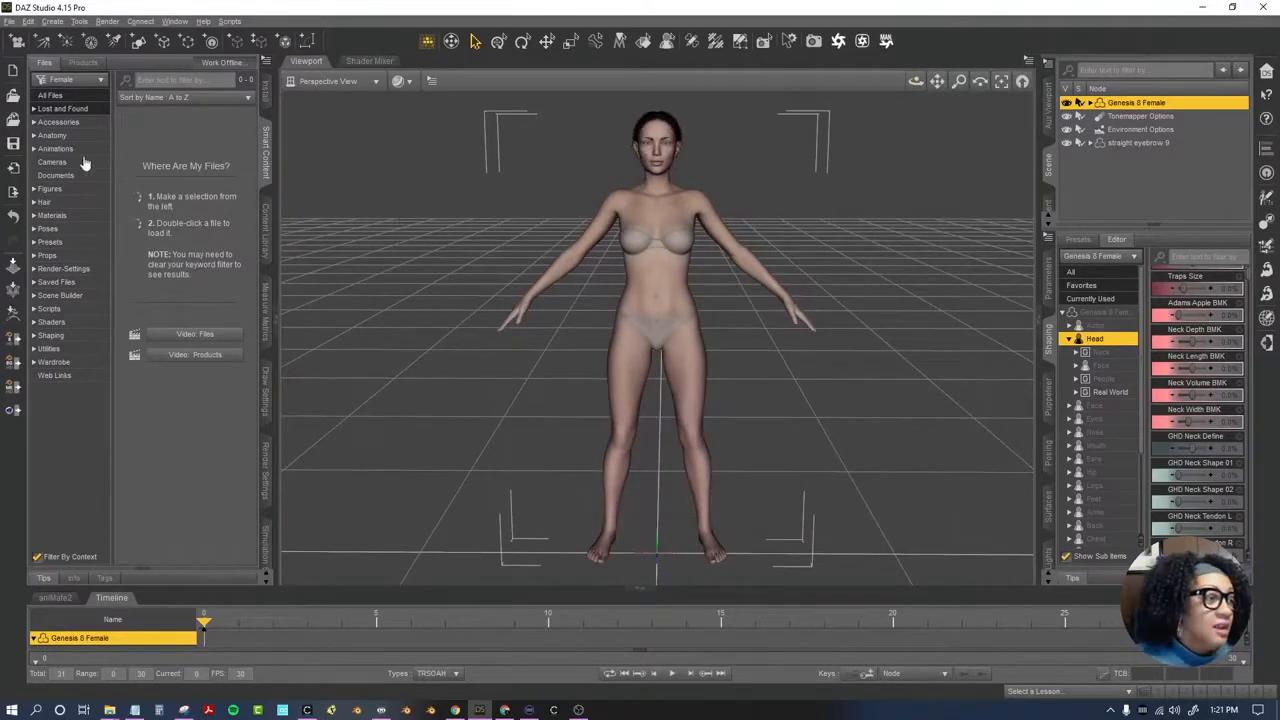
Browse the Wardrobe content and fit the Barbarian Warrior Sandals to the Genesis 8 Female.
{"action": "left_click", "coordinate": [58, 363]}
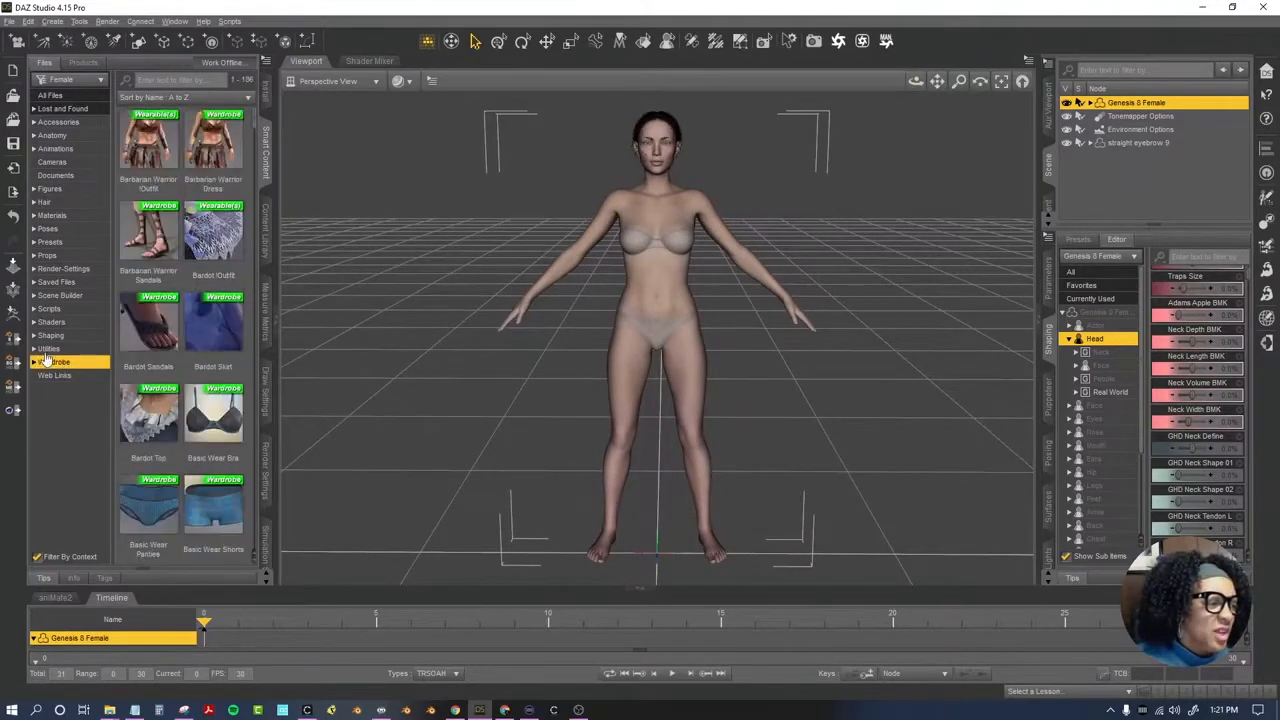
{"action": "scroll", "coordinate": [160, 247], "scroll_direction": "down", "scroll_amount": 10}
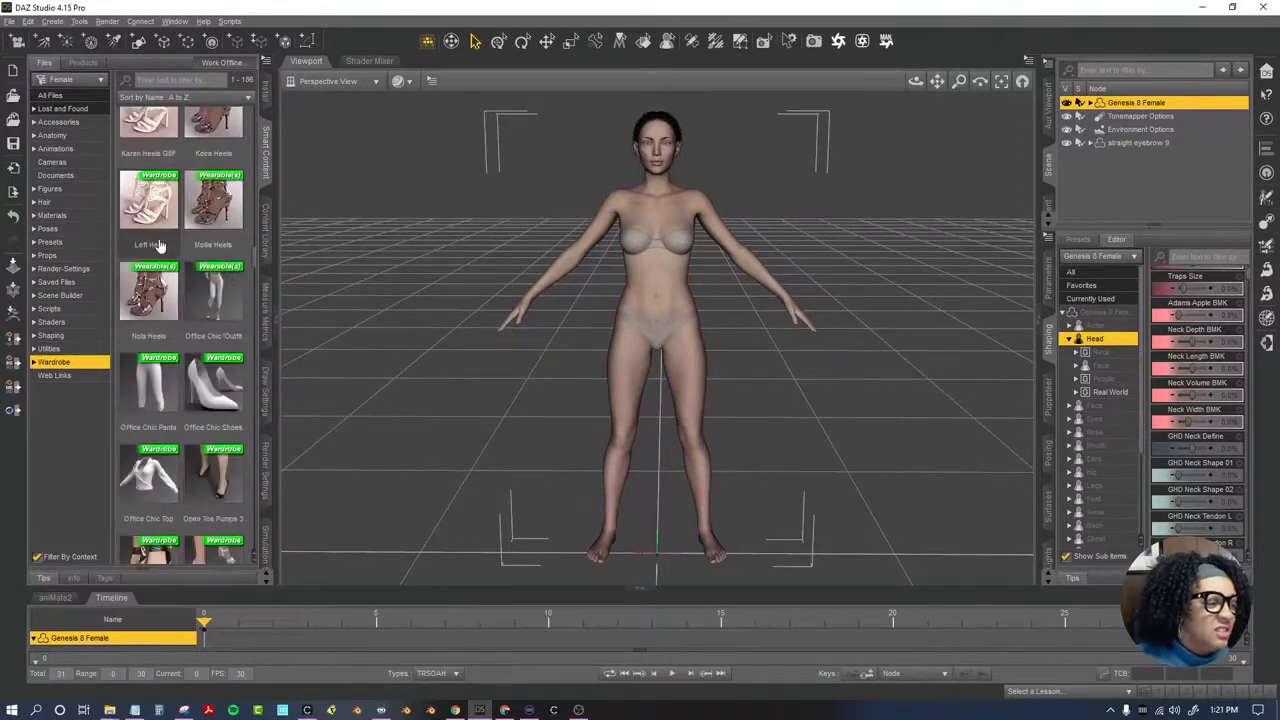
{"action": "scroll", "coordinate": [160, 247], "scroll_direction": "down", "scroll_amount": 5}
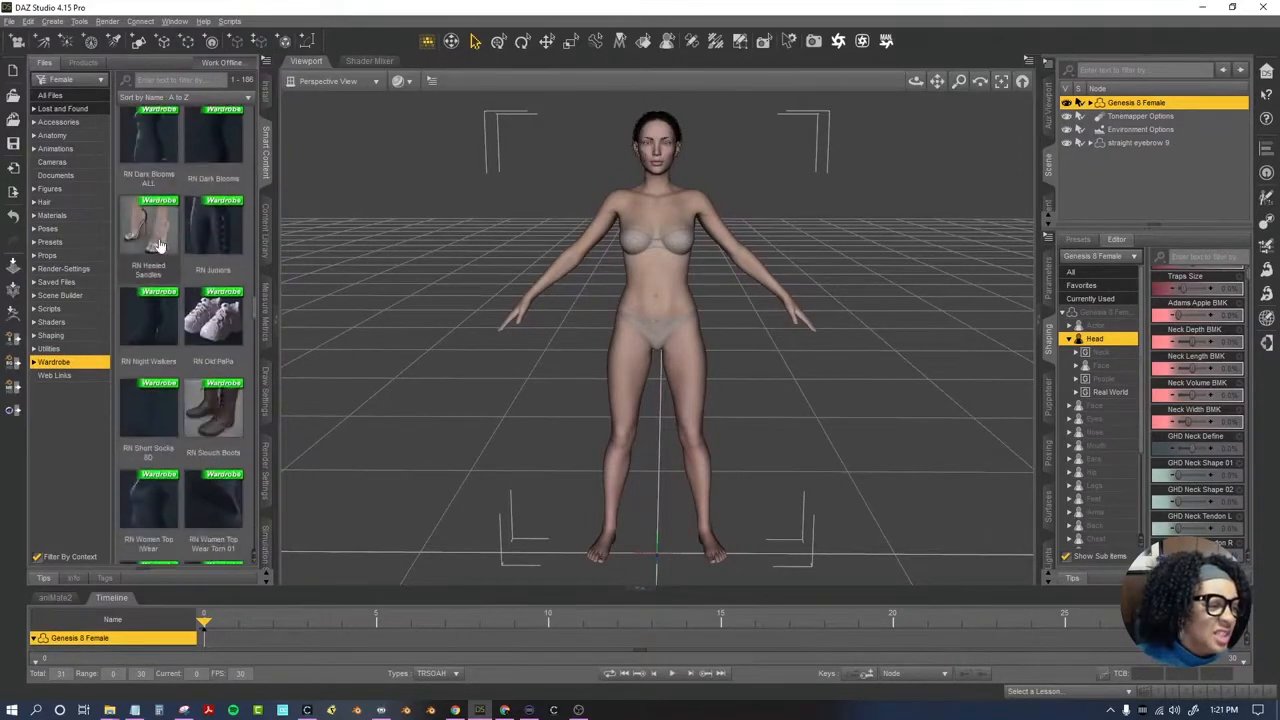
{"action": "scroll", "coordinate": [157, 421], "scroll_direction": "down", "scroll_amount": 5}
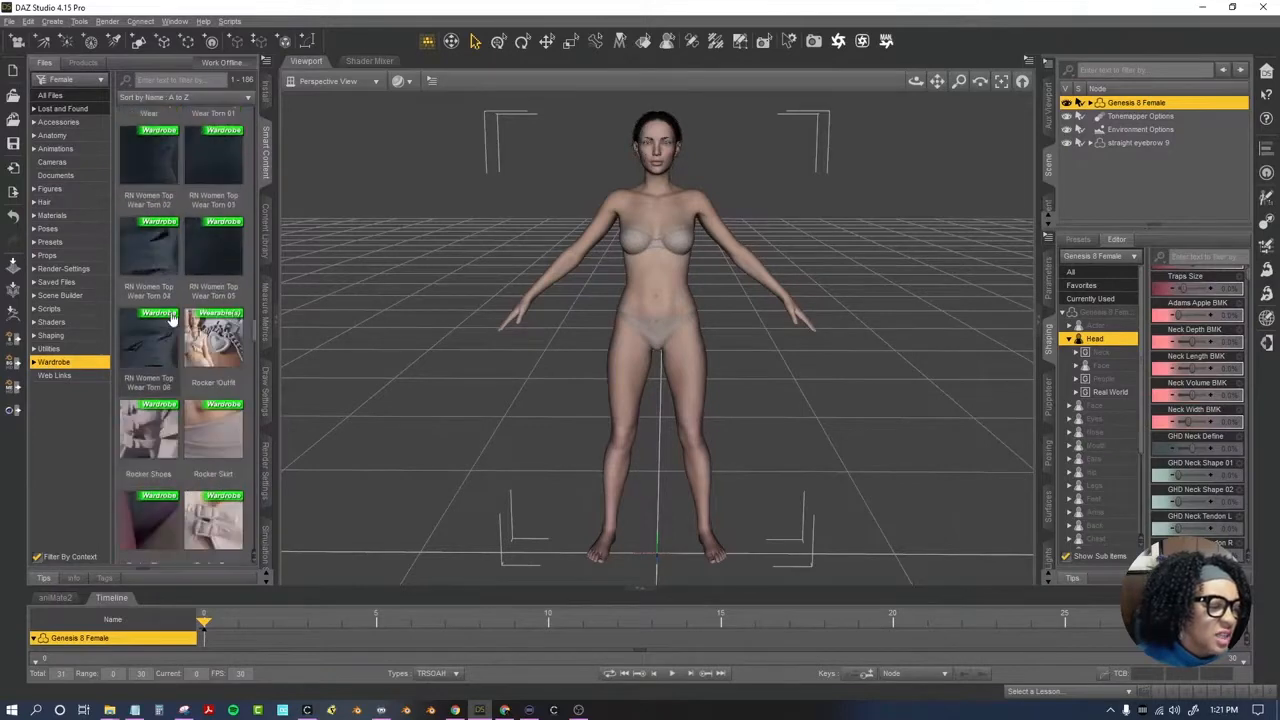
{"action": "scroll", "coordinate": [172, 318], "scroll_direction": "down", "scroll_amount": 10}
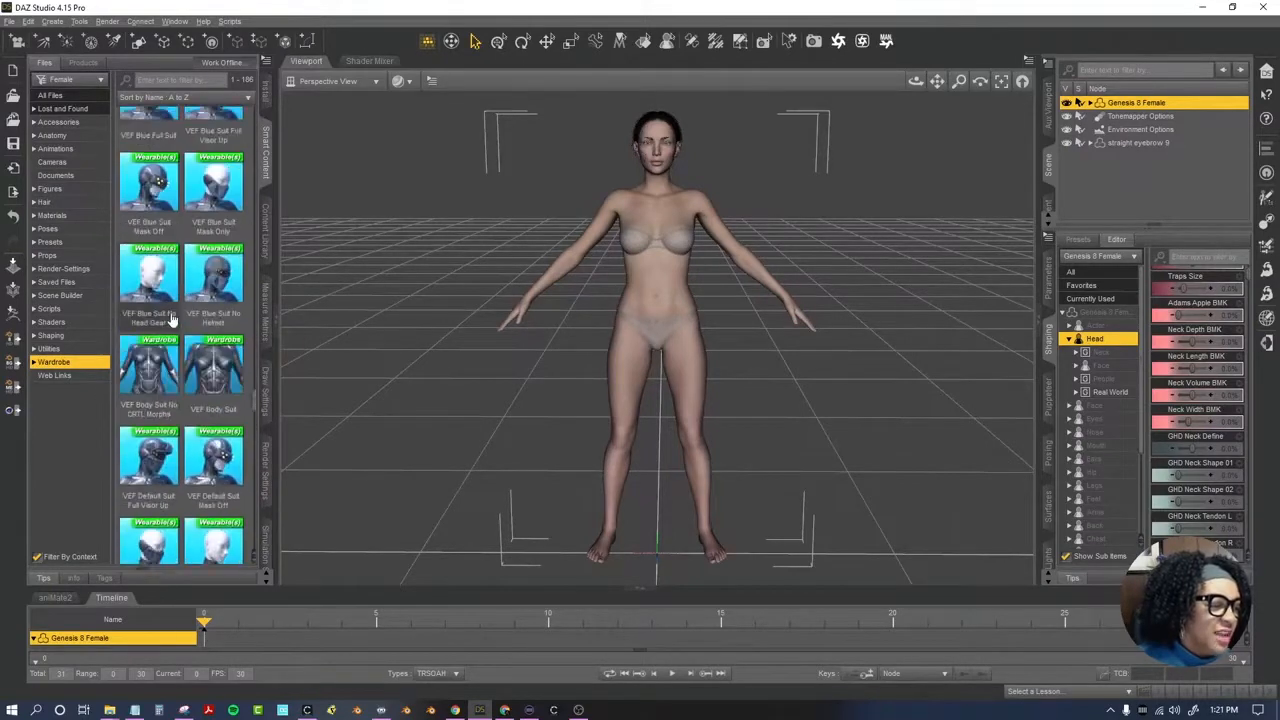
{"action": "scroll", "coordinate": [172, 318], "scroll_direction": "down", "scroll_amount": 5}
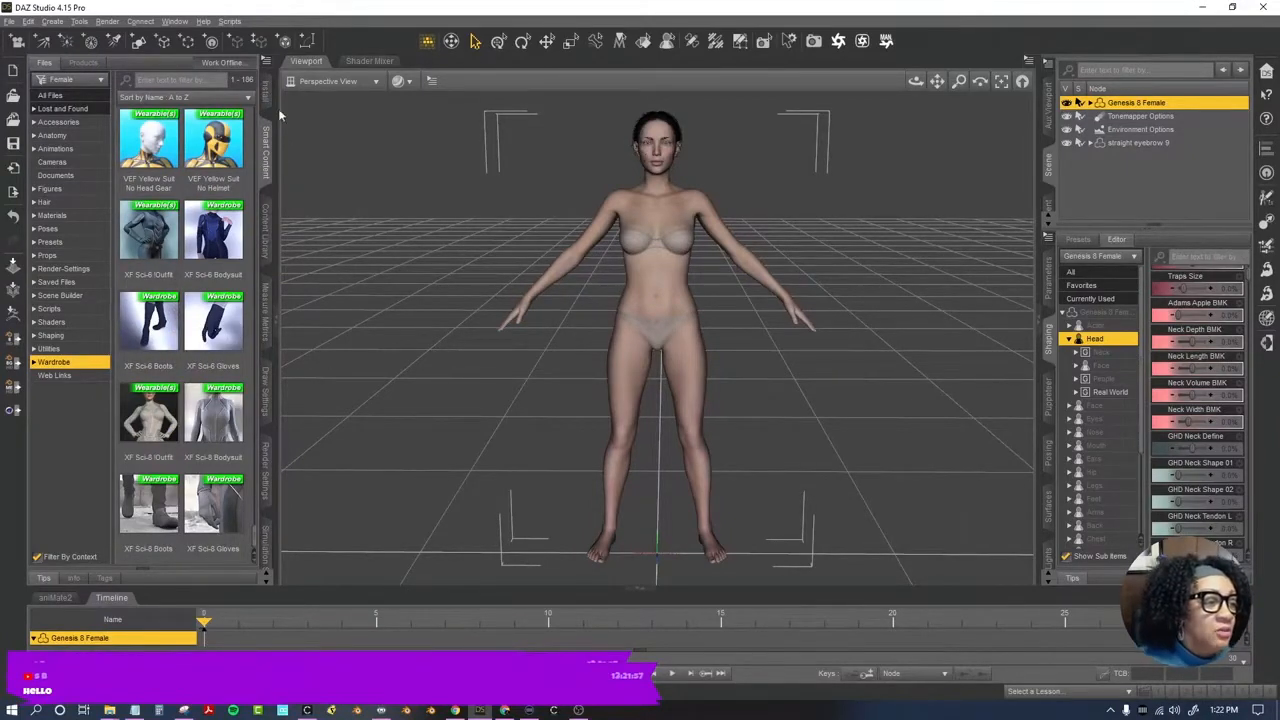
{"action": "left_click_drag", "start_coordinate": [255, 540], "coordinate": [258, 112]}
{"action": "double_click", "coordinate": [149, 232]}
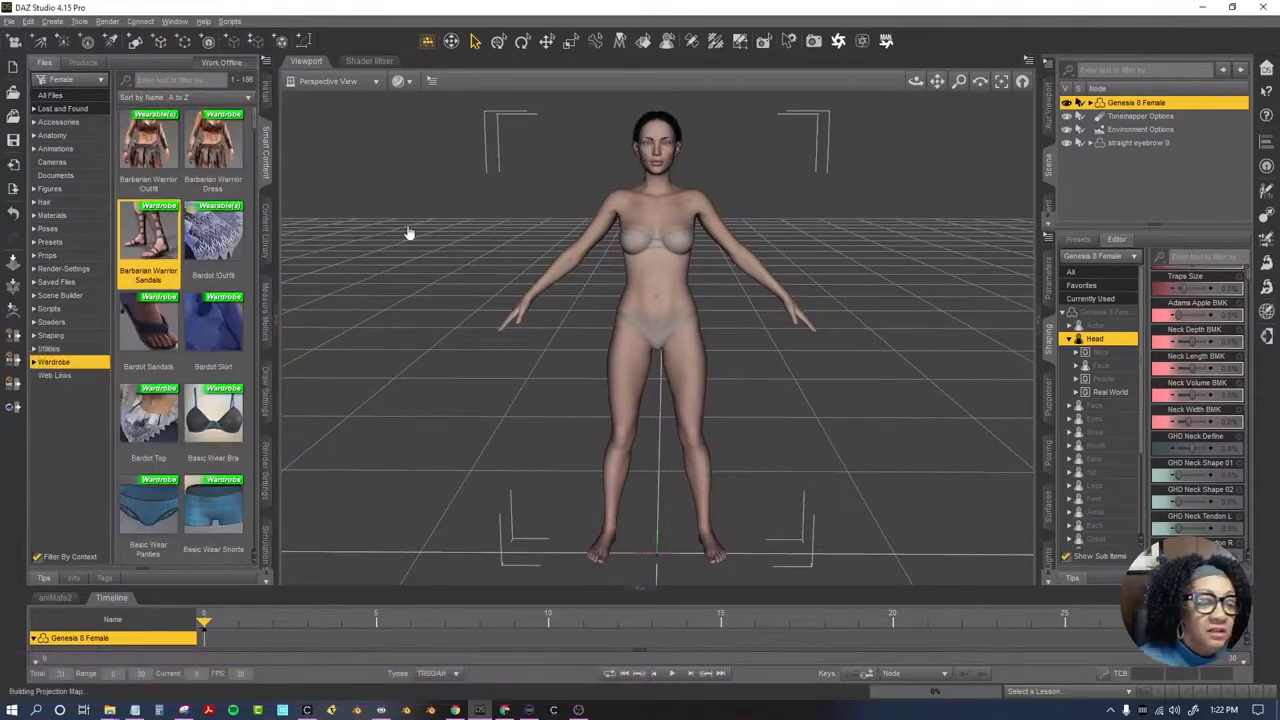
{"action": "mouse_move", "coordinate": [916, 82]}
{"action": "left_mouse_down"}
{"action": "mouse_move", "coordinate": [850, 84]}
{"action": "mouse_move", "coordinate": [912, 90]}
{"action": "left_mouse_up"}
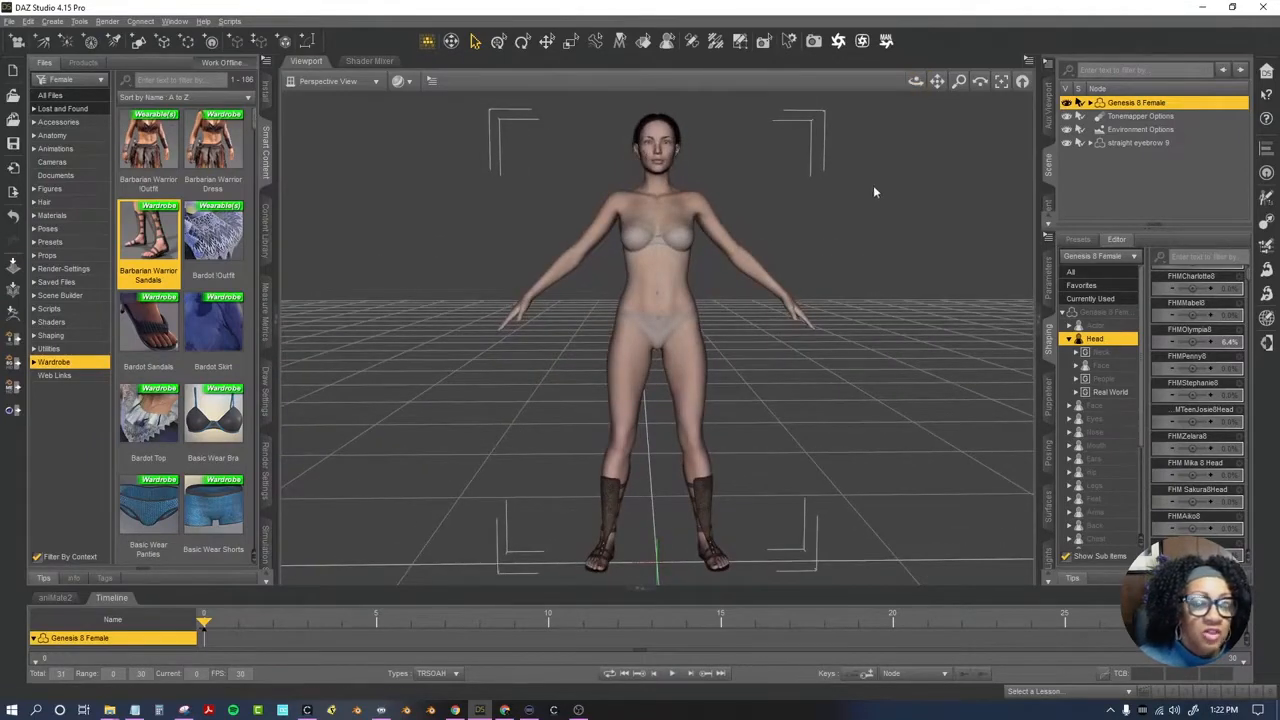
Show the complete set of parameters for the Genesis 8 Female.
{"action": "left_click", "coordinate": [1048, 280]}
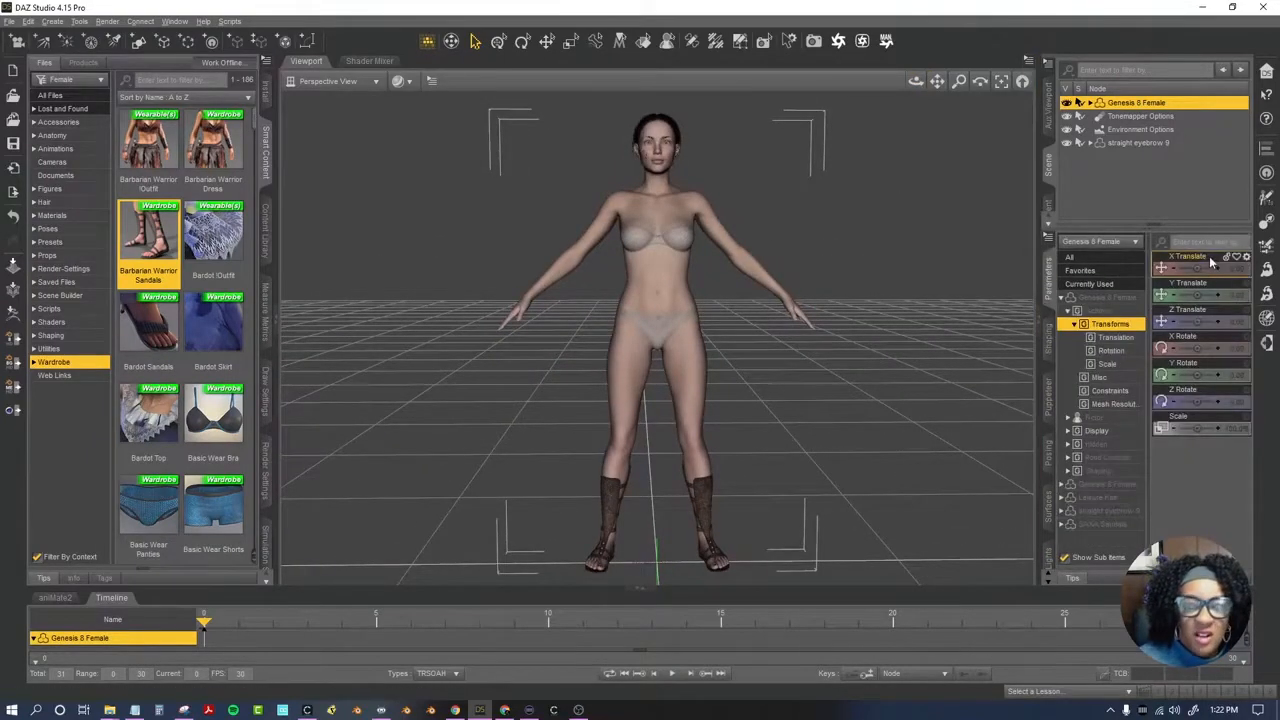
{"action": "left_click", "coordinate": [1110, 299]}
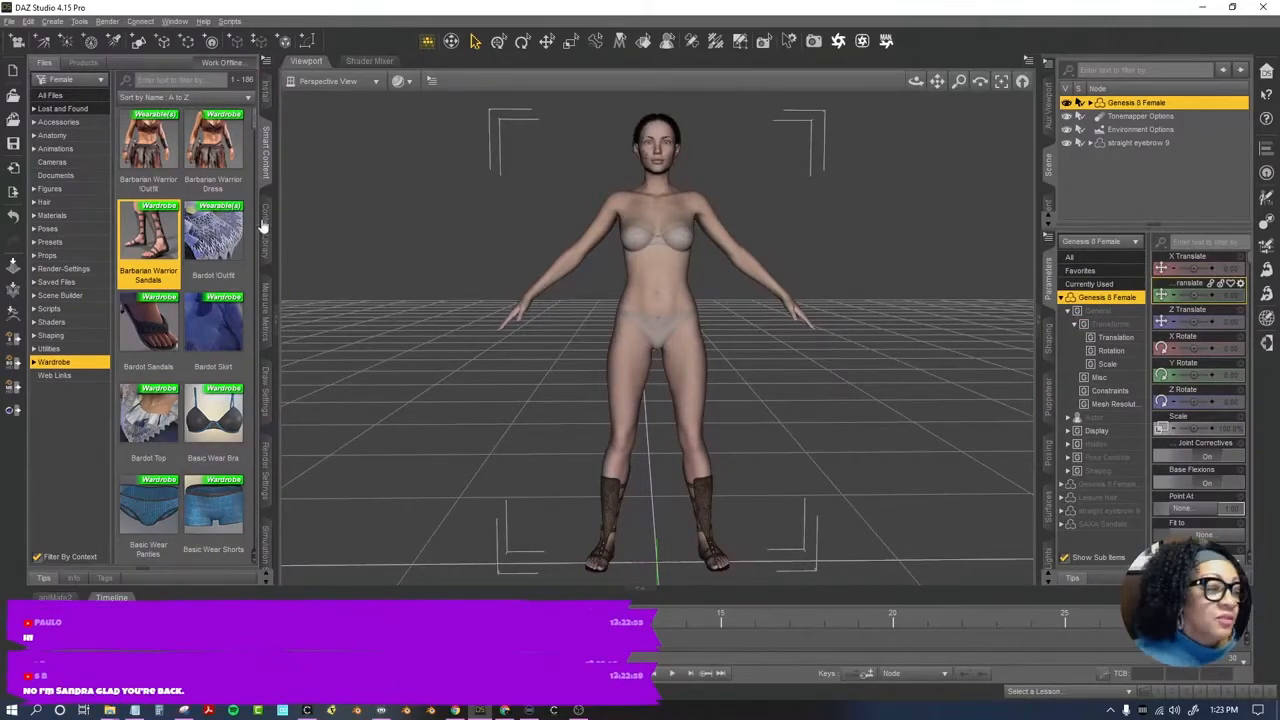
{"action": "mouse_move", "coordinate": [915, 81]}
{"action": "left_mouse_down"}
{"action": "mouse_move", "coordinate": [850, 85]}
{"action": "mouse_move", "coordinate": [917, 87]}
{"action": "left_mouse_up"}
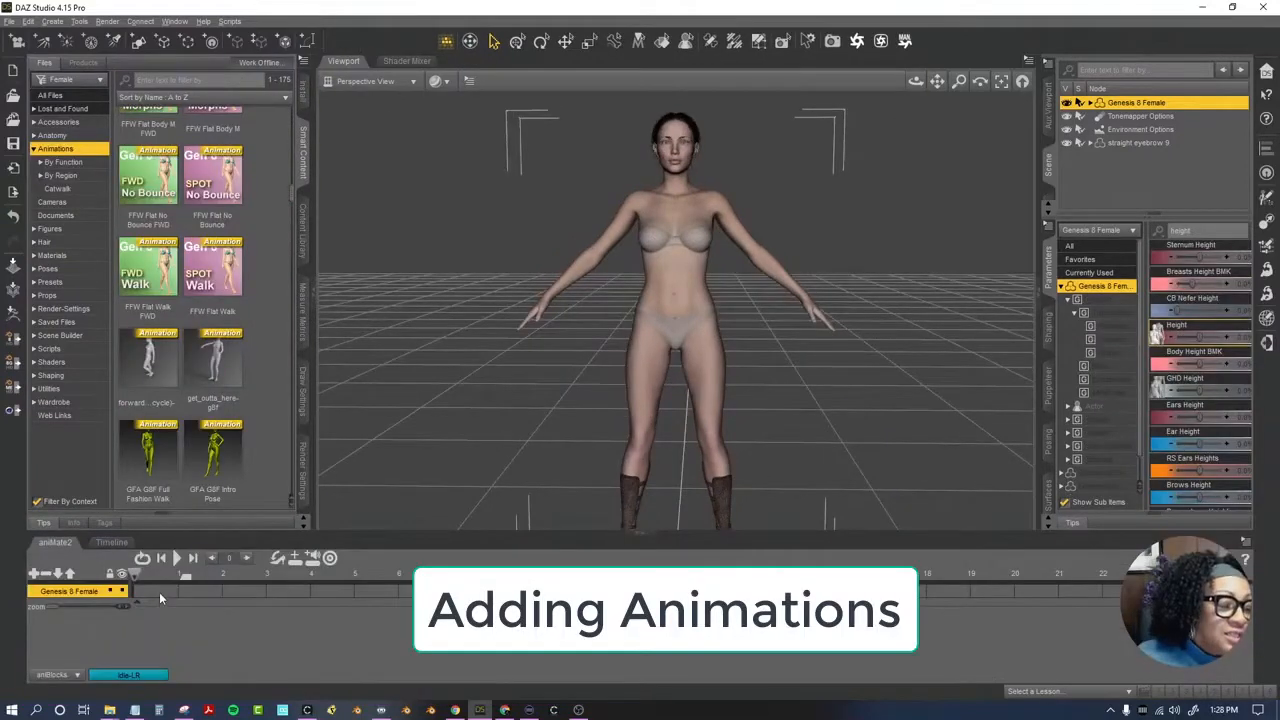
Add an empty 1-second aniBlock with bone properties to the Genesis 8 Female track and move it to the track's start.
{"action": "right_click", "coordinate": [163, 592]}
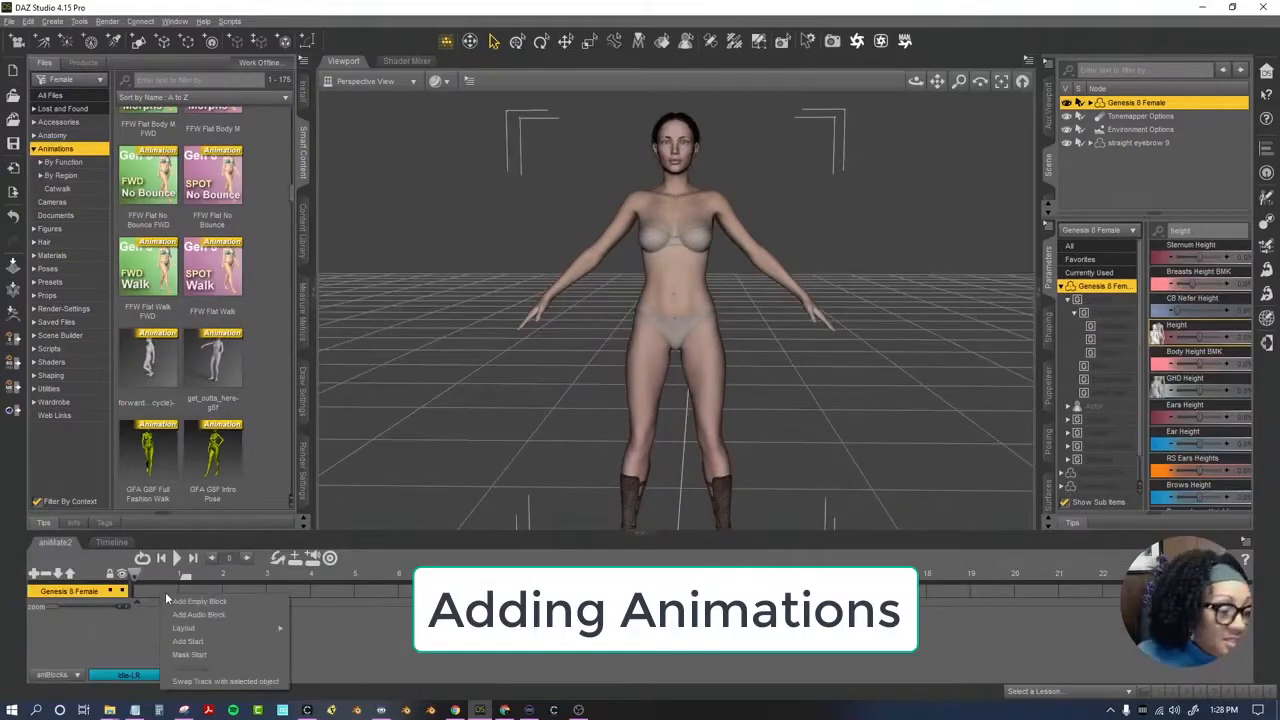
{"action": "left_click", "coordinate": [180, 601]}
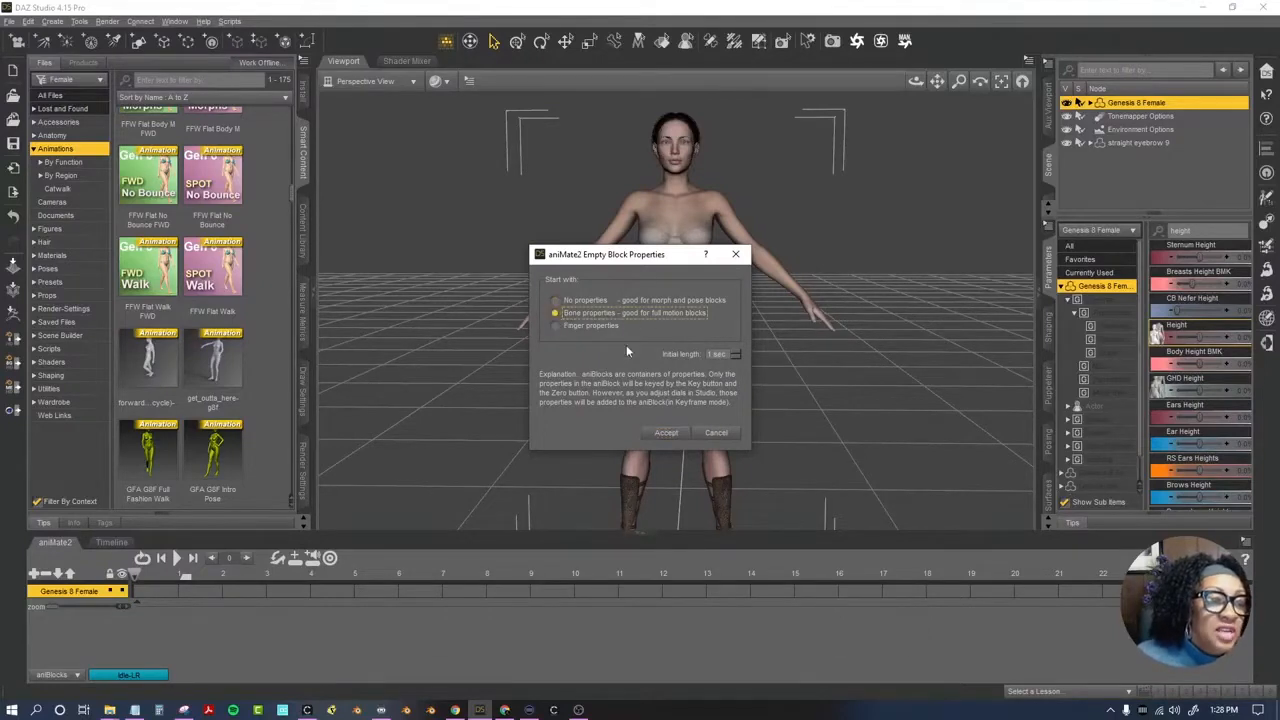
{"action": "left_click", "coordinate": [666, 433]}
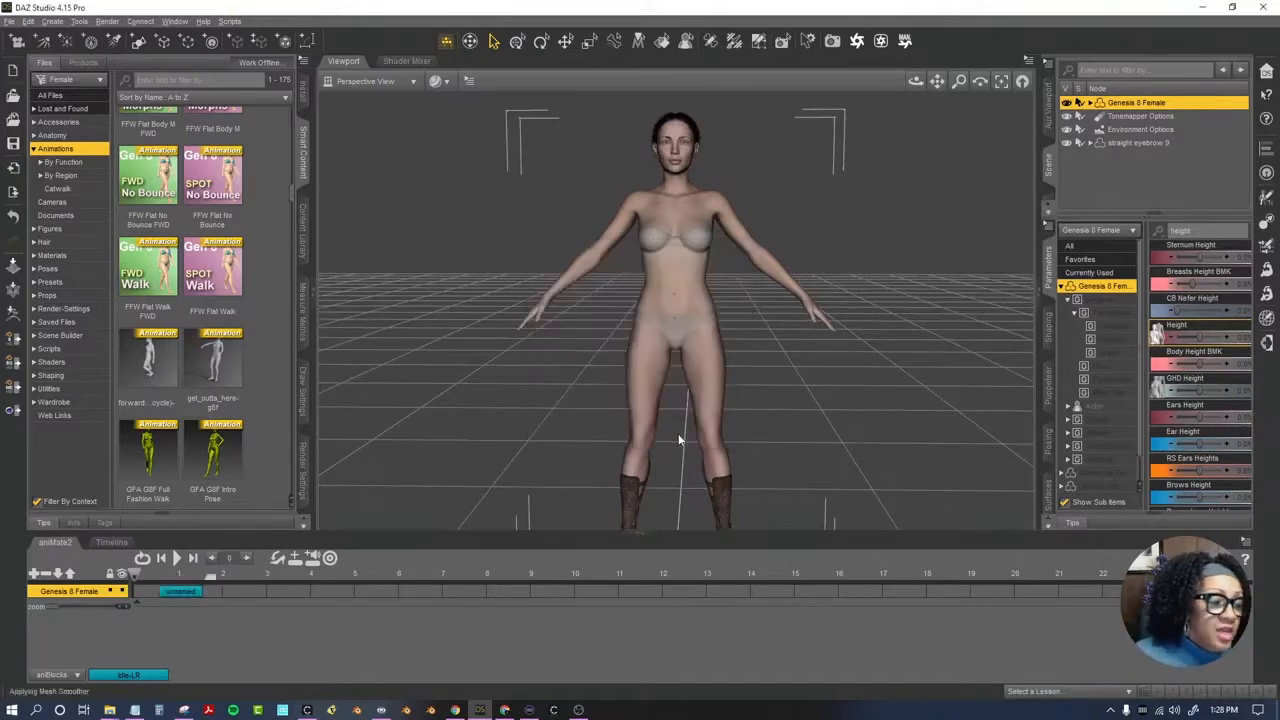
{"action": "left_click", "coordinate": [157, 594]}
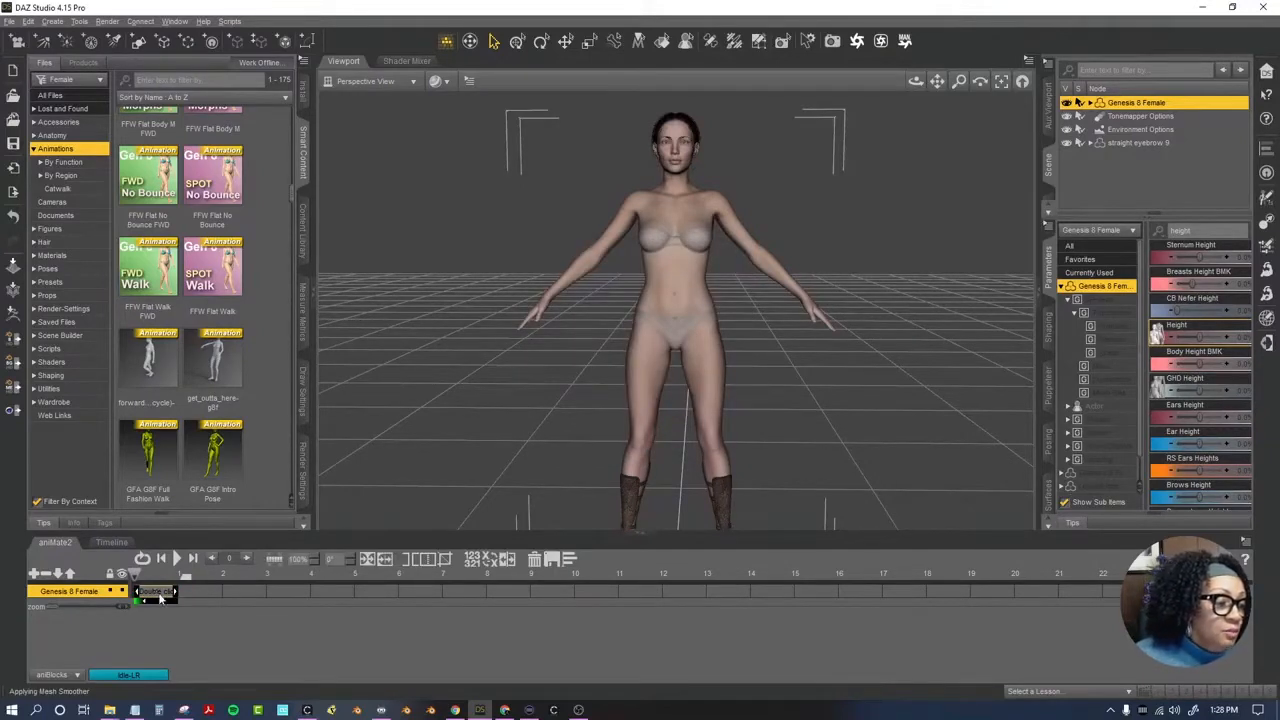
{"action": "left_click", "coordinate": [182, 634]}
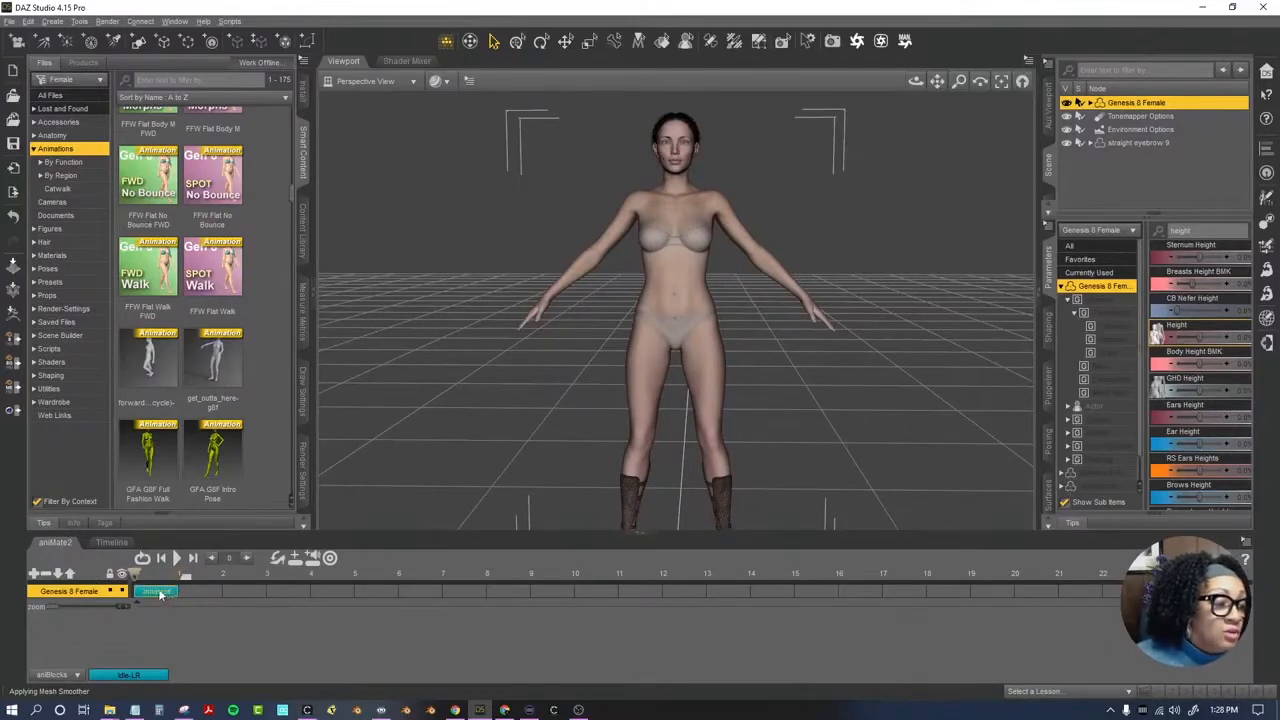
Rename the empty aniBlock as A-Pose.
{"action": "right_click", "coordinate": [160, 594]}
{"action": "left_click", "coordinate": [254, 600]}
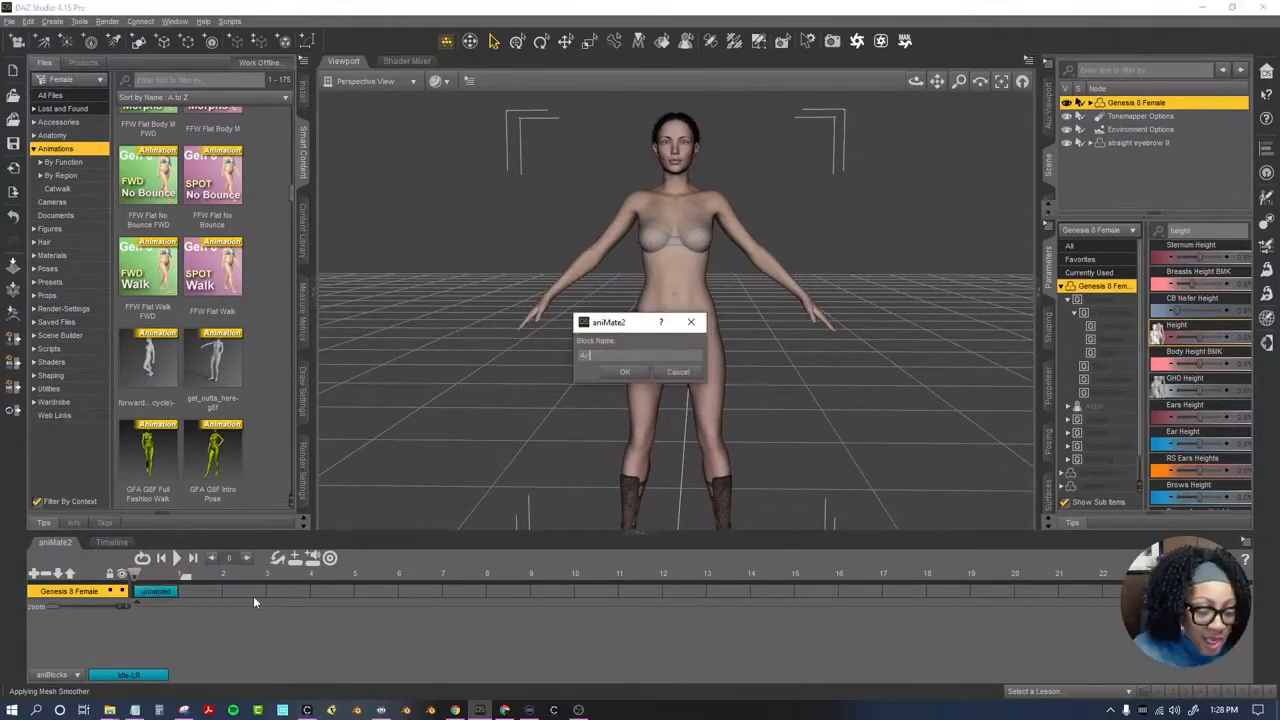
{"action": "left_click", "coordinate": [624, 371]}
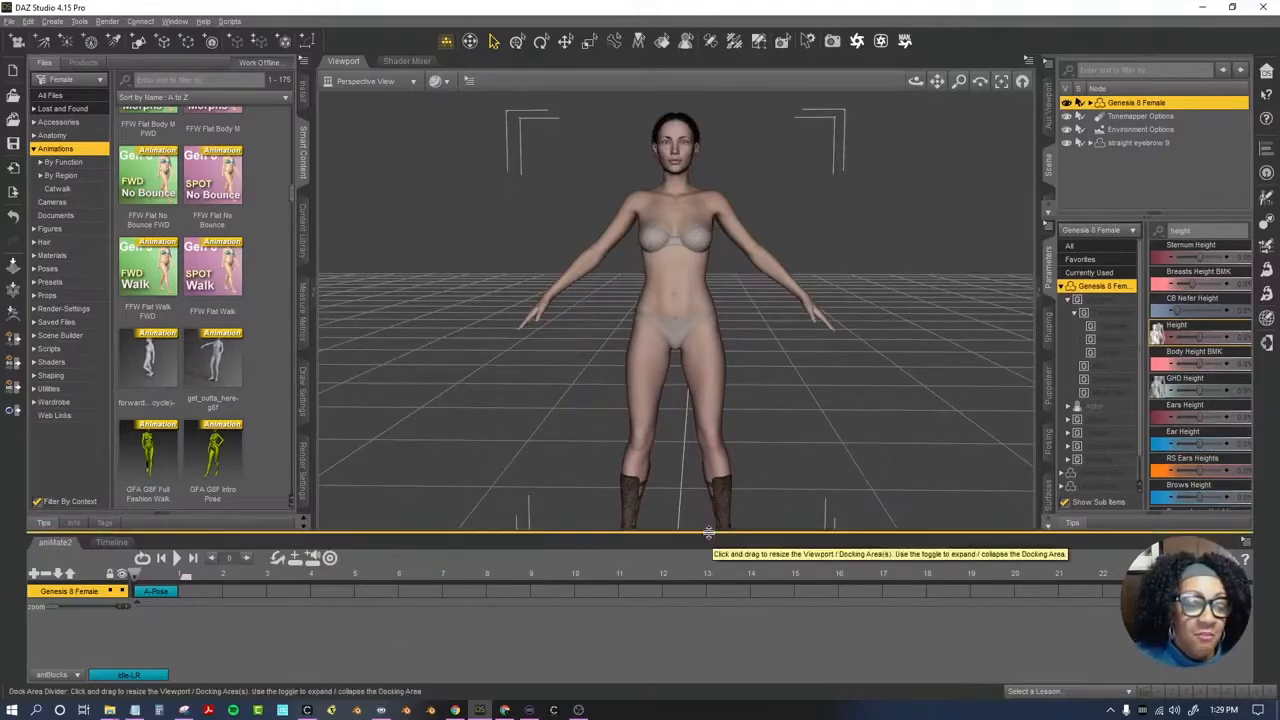
Enlarge the viewport above the aniMate2 timeline so that the whole figure fits in view.
{"action": "left_click_drag", "start_coordinate": [709, 530], "coordinate": [709, 562]}
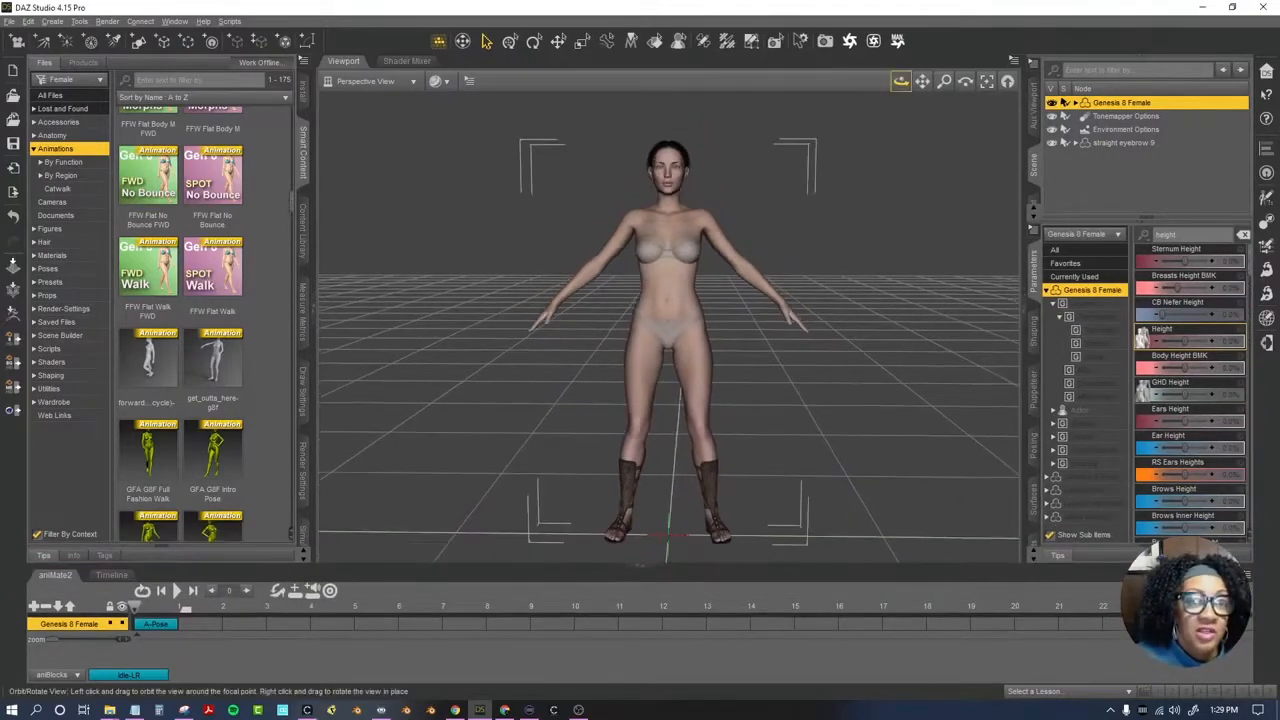
{"action": "left_click_drag", "start_coordinate": [900, 81], "coordinate": [940, 100]}
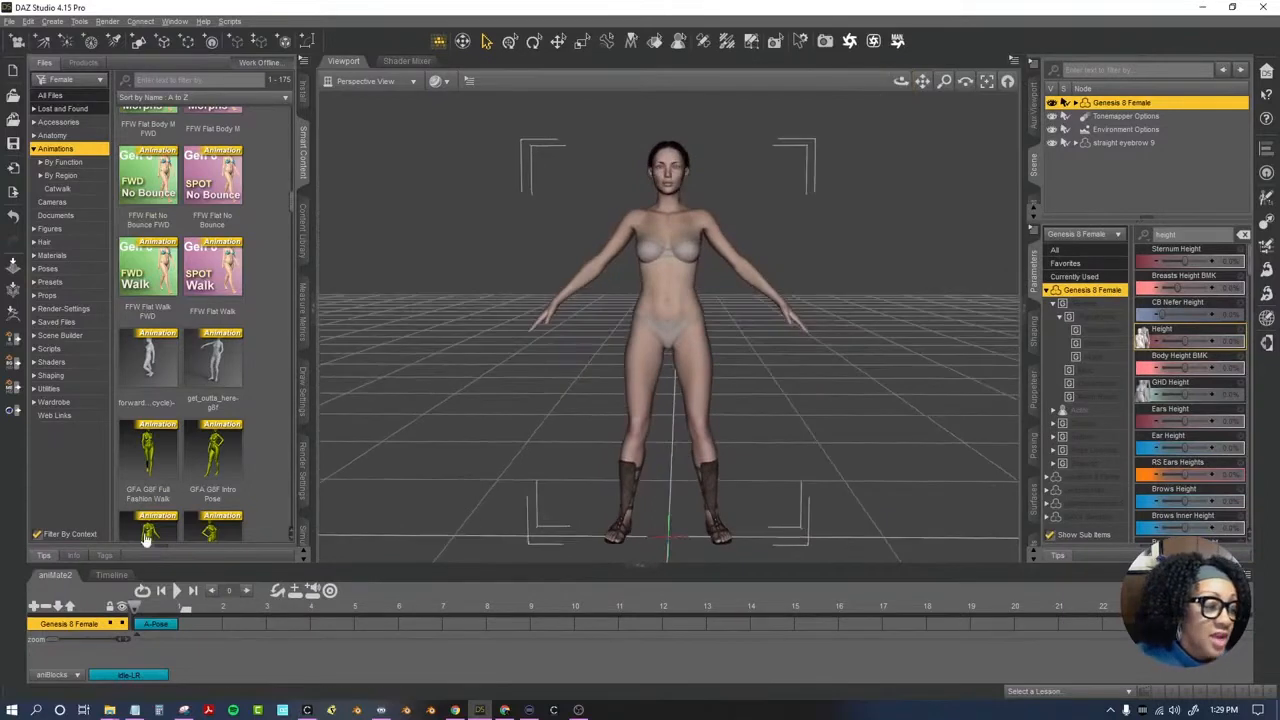
{"action": "left_click_drag", "start_coordinate": [186, 618], "coordinate": [580, 625]}
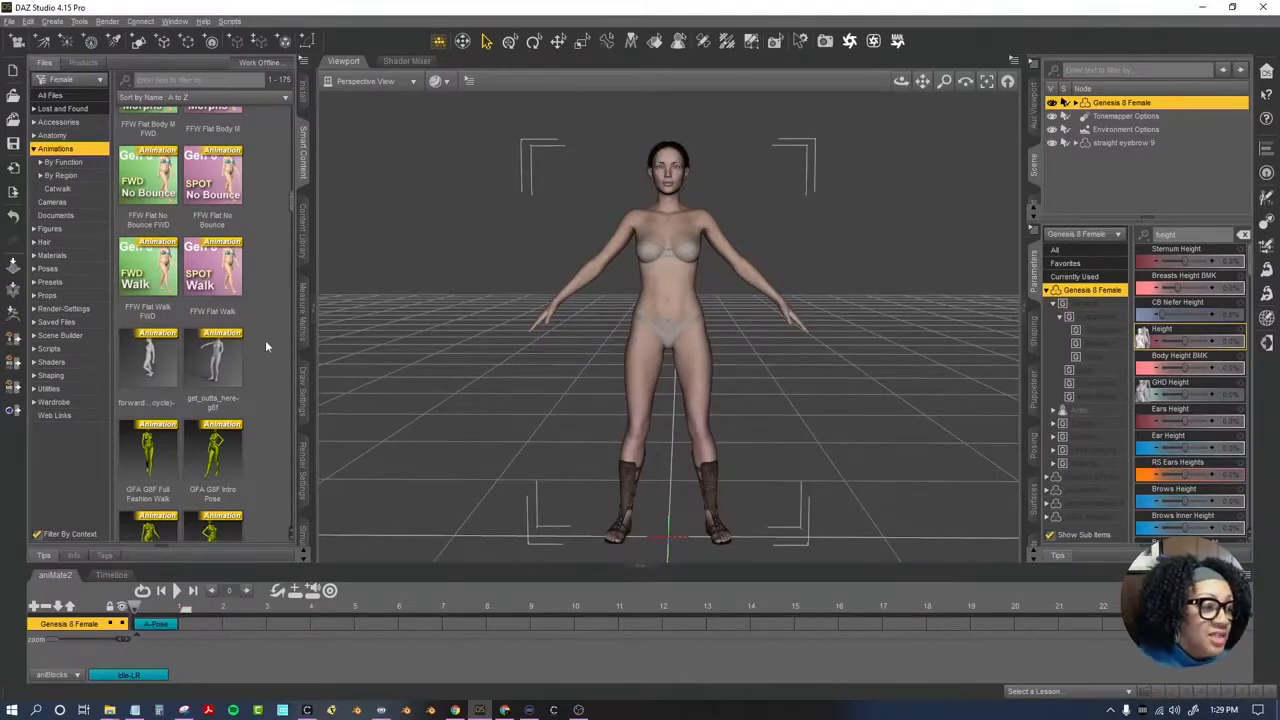
Browse the Animations content and preview the walking and posing animations on the figure to find a suitable runway walk.
{"action": "scroll", "coordinate": [266, 346], "scroll_direction": "up", "scroll_amount": 4}
{"action": "scroll", "coordinate": [266, 340], "scroll_direction": "down", "scroll_amount": 5}
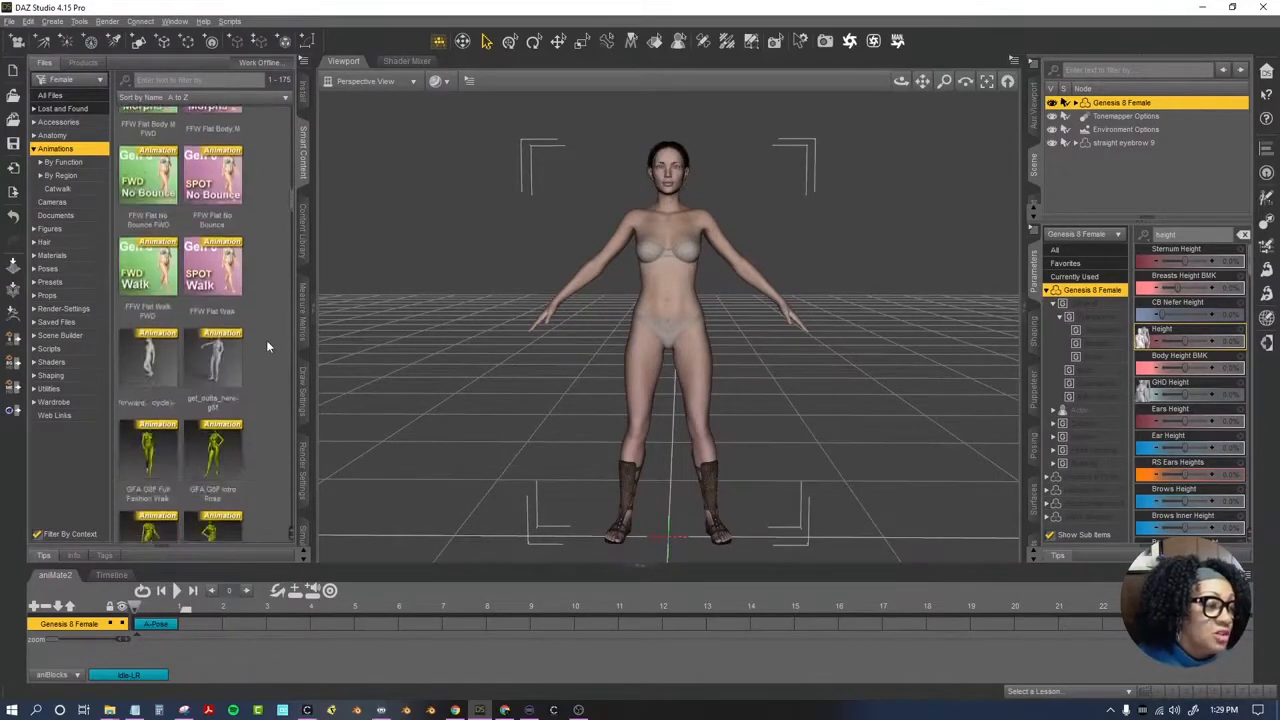
{"action": "mouse_move", "coordinate": [218, 462]}
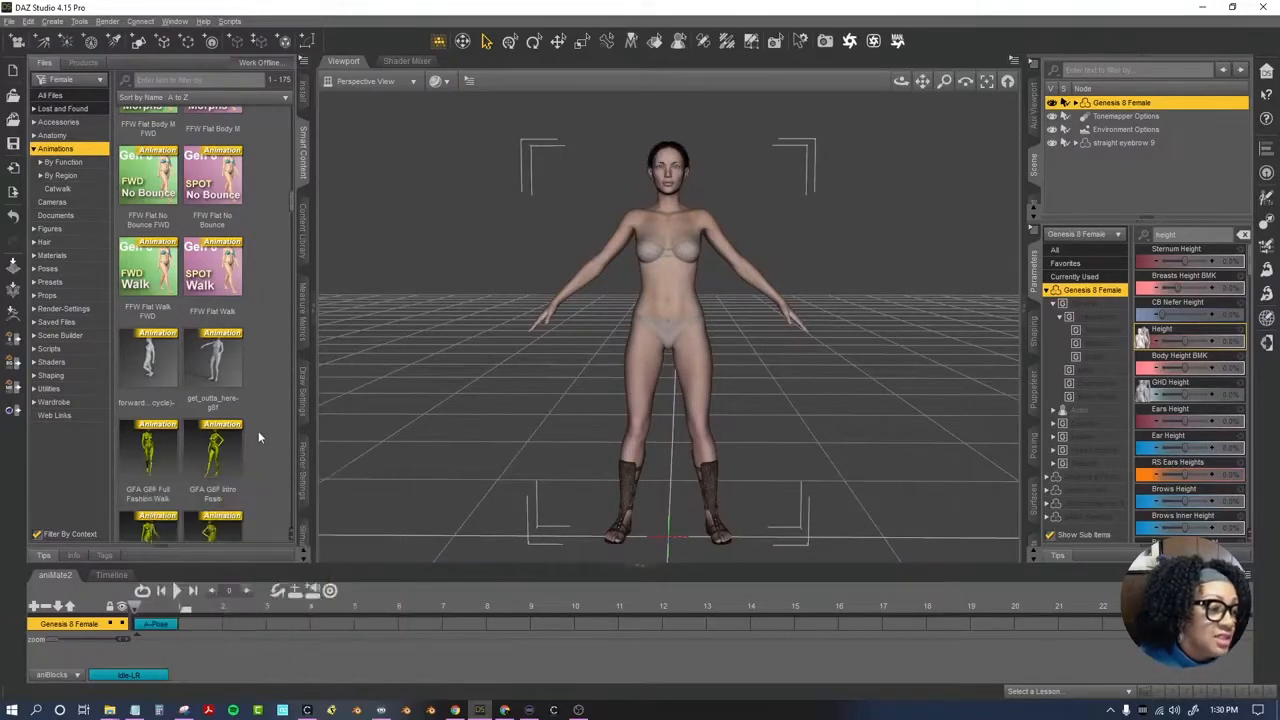
{"action": "scroll", "coordinate": [258, 436], "scroll_direction": "down", "scroll_amount": 4}
{"action": "scroll", "coordinate": [258, 436], "scroll_direction": "up", "scroll_amount": 4}
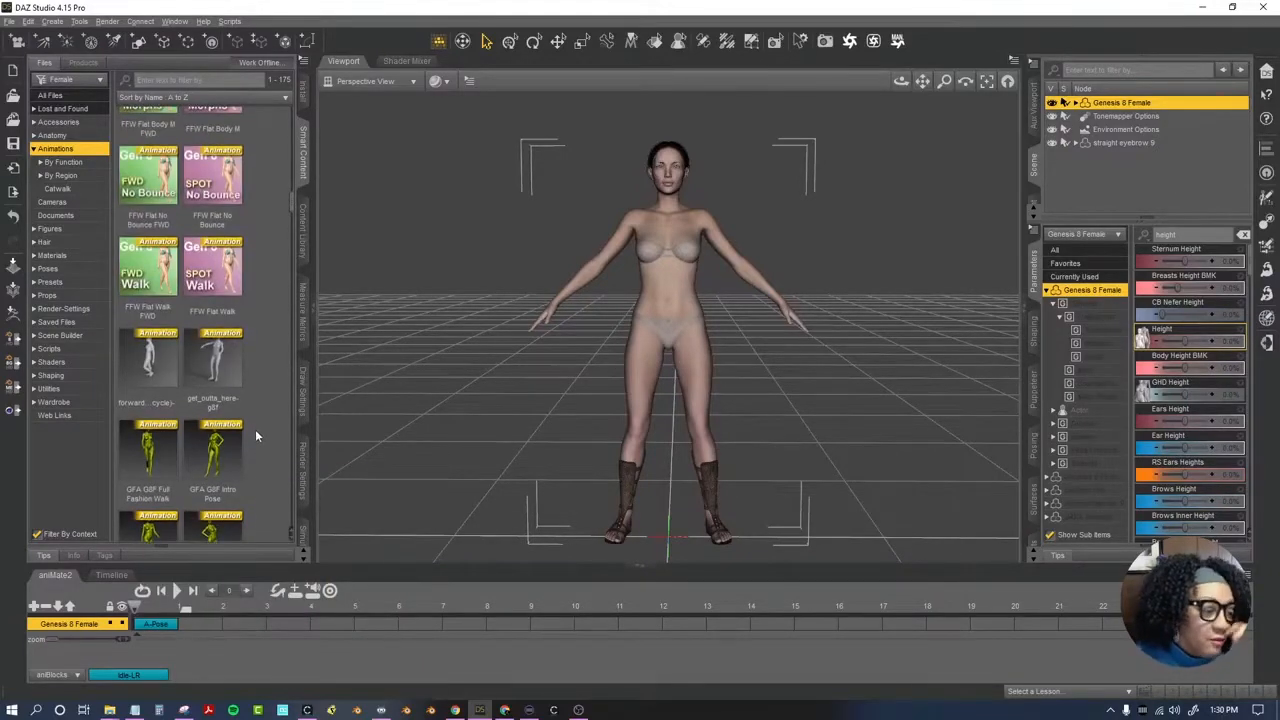
{"action": "scroll", "coordinate": [254, 425], "scroll_direction": "up", "scroll_amount": 5}
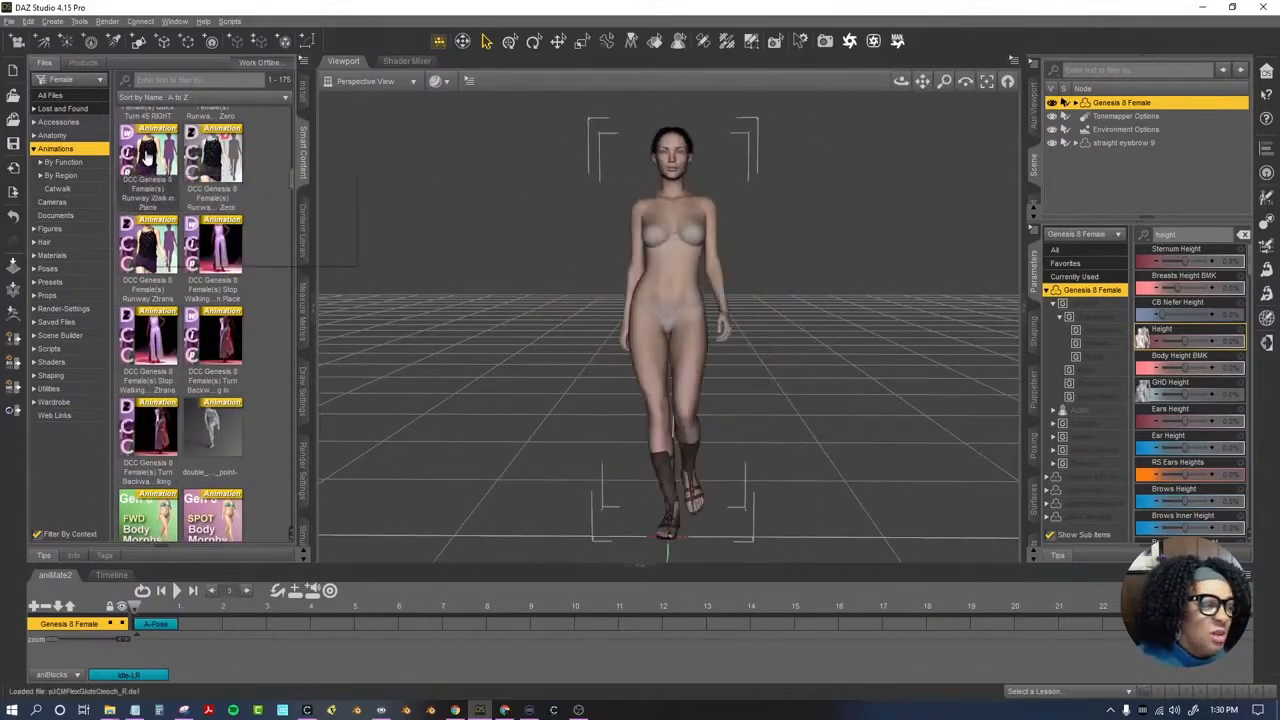
{"action": "mouse_move", "coordinate": [145, 159]}
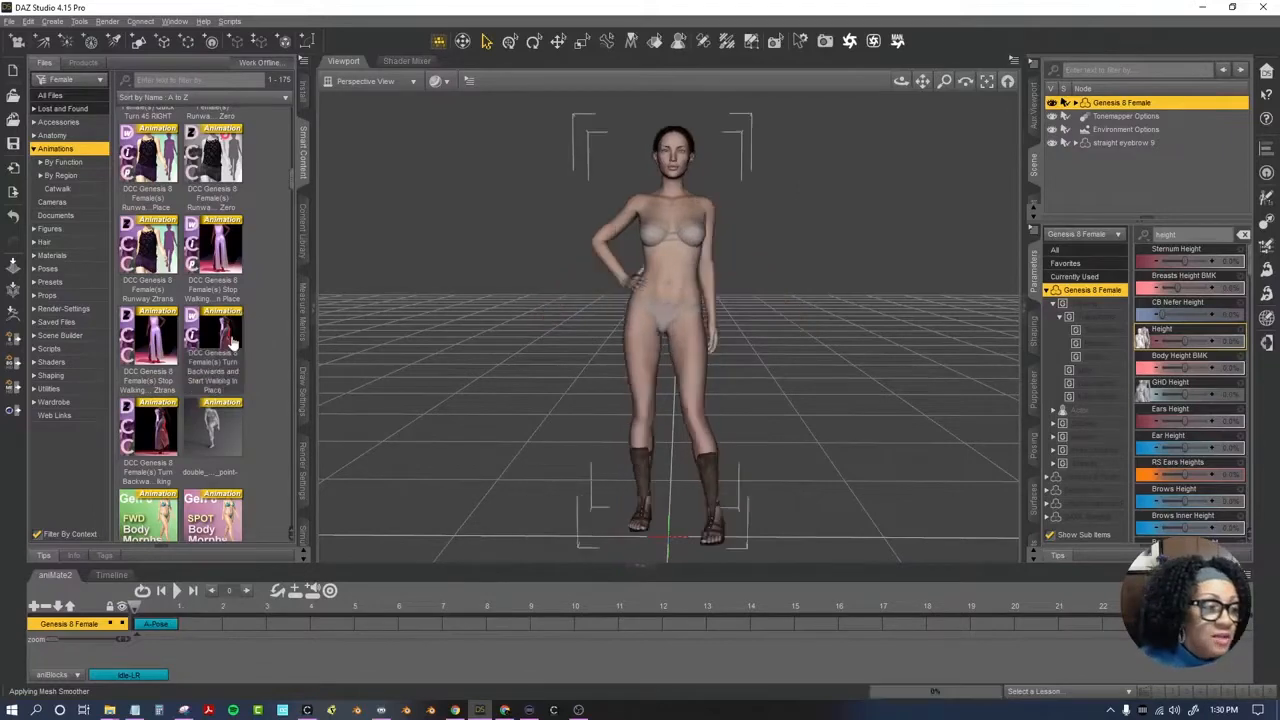
{"action": "scroll", "coordinate": [622, 444], "scroll_direction": "down", "scroll_amount": 2}
{"action": "scroll", "coordinate": [621, 438], "scroll_direction": "down", "scroll_amount": 2}
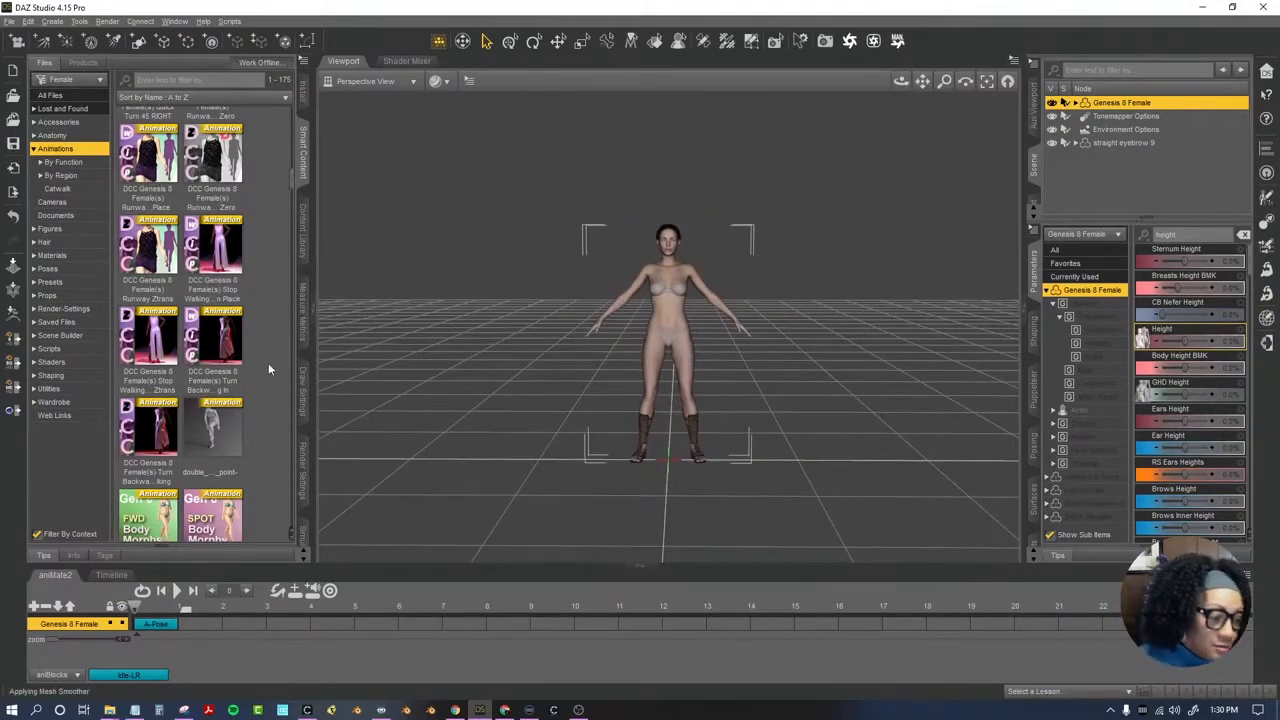
Add the DCC Genesis 8 Female(s) Runway Ztrans animation to the track directly after the A-Pose block.
{"action": "mouse_move", "coordinate": [133, 256]}
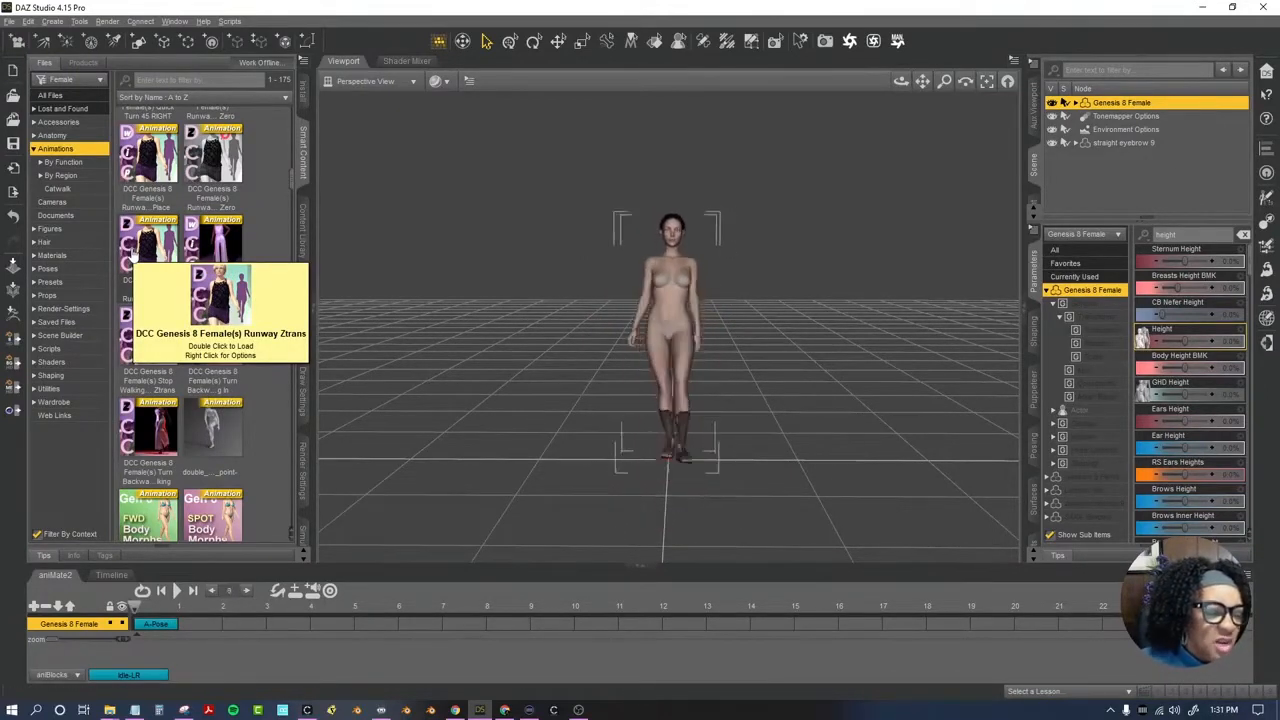
{"action": "left_click", "coordinate": [142, 243]}
{"action": "left_click_drag", "start_coordinate": [180, 627], "coordinate": [190, 626]}
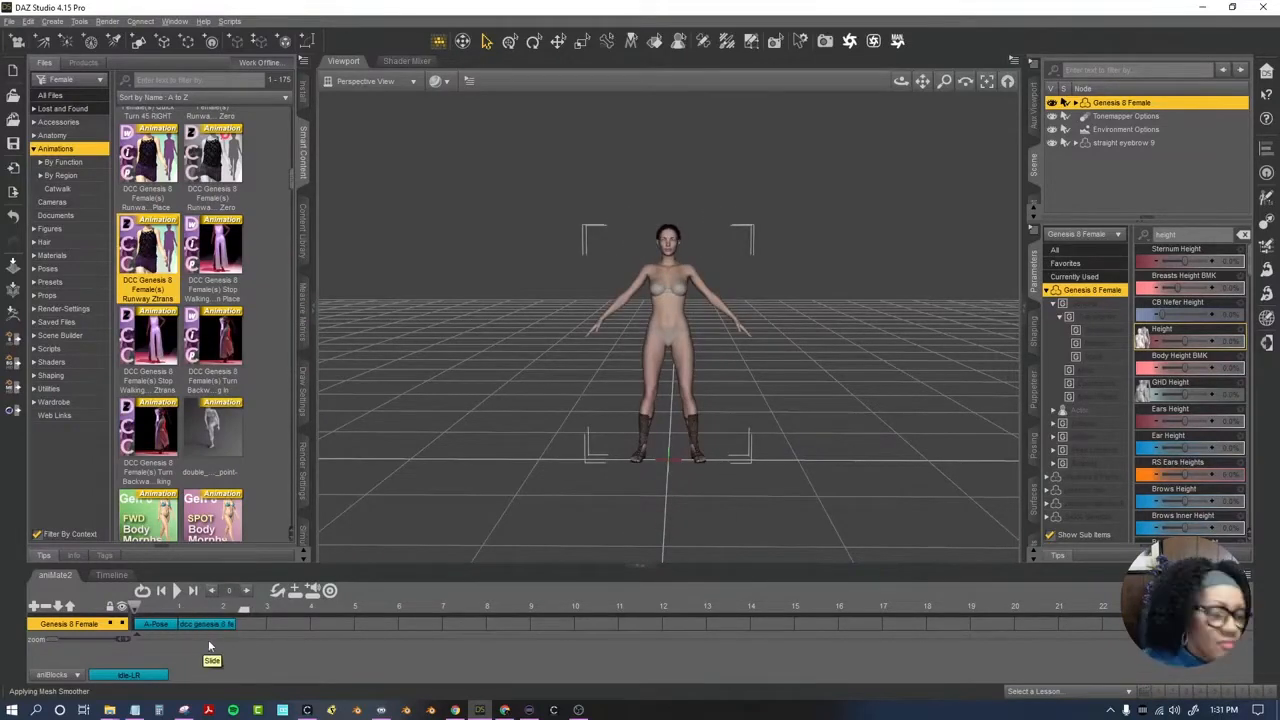
Scrub the timeline into the runway walk block and examine the walking figure from the side.
{"action": "left_click_drag", "start_coordinate": [136, 607], "coordinate": [190, 624]}
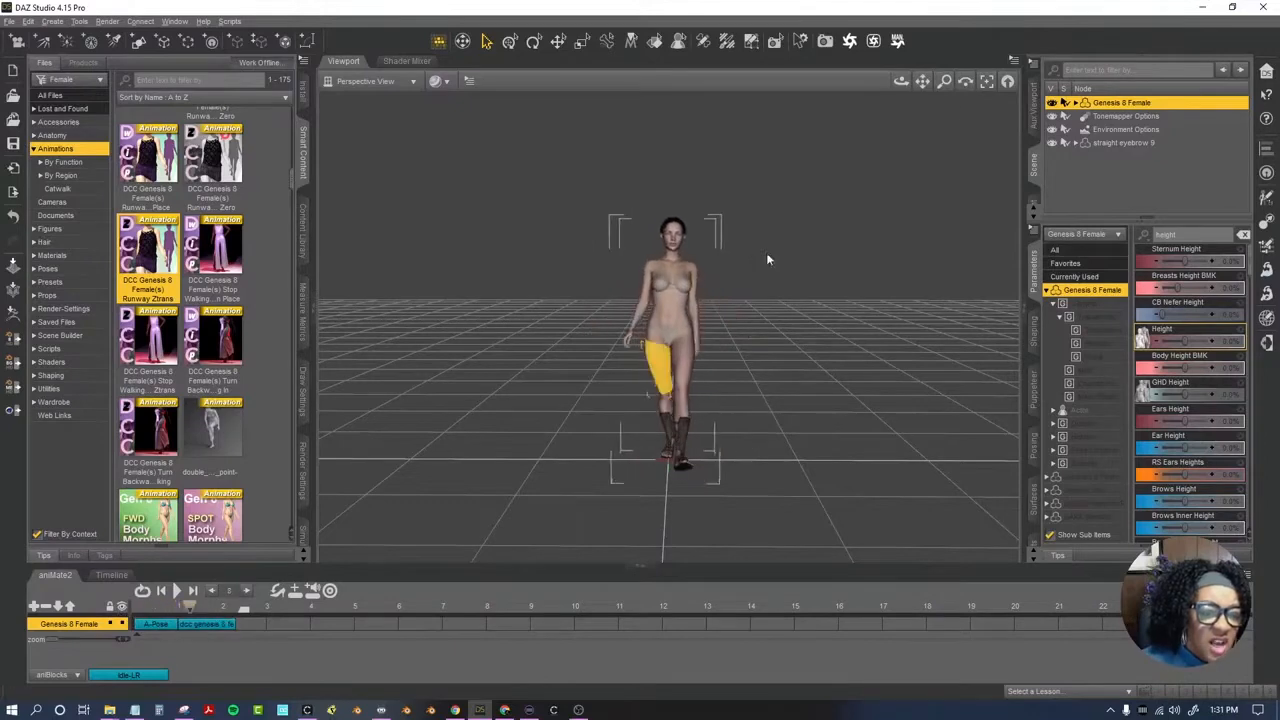
{"action": "left_click_drag", "start_coordinate": [901, 81], "coordinate": [800, 70]}
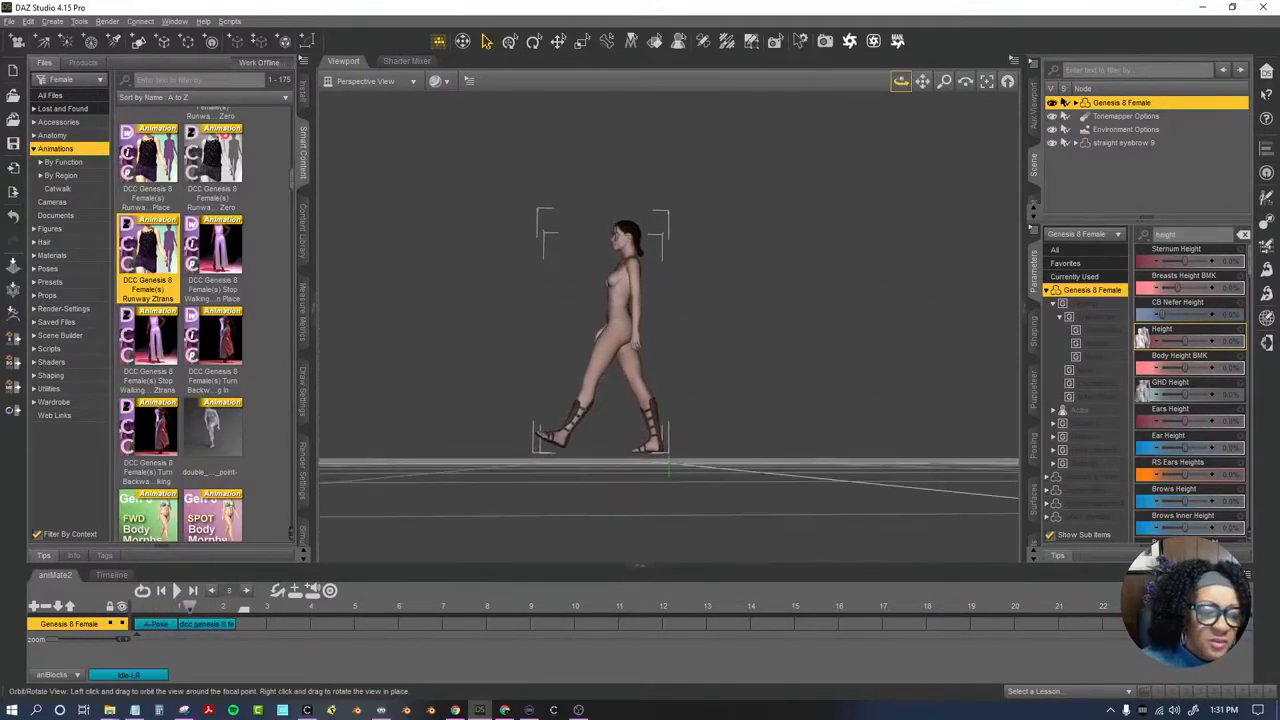
Delete the runway Ztrans block that follows the A-Pose block on the Genesis 8 Female animation track.
{"action": "left_click", "coordinate": [199, 625]}
{"action": "right_click", "coordinate": [191, 627]}
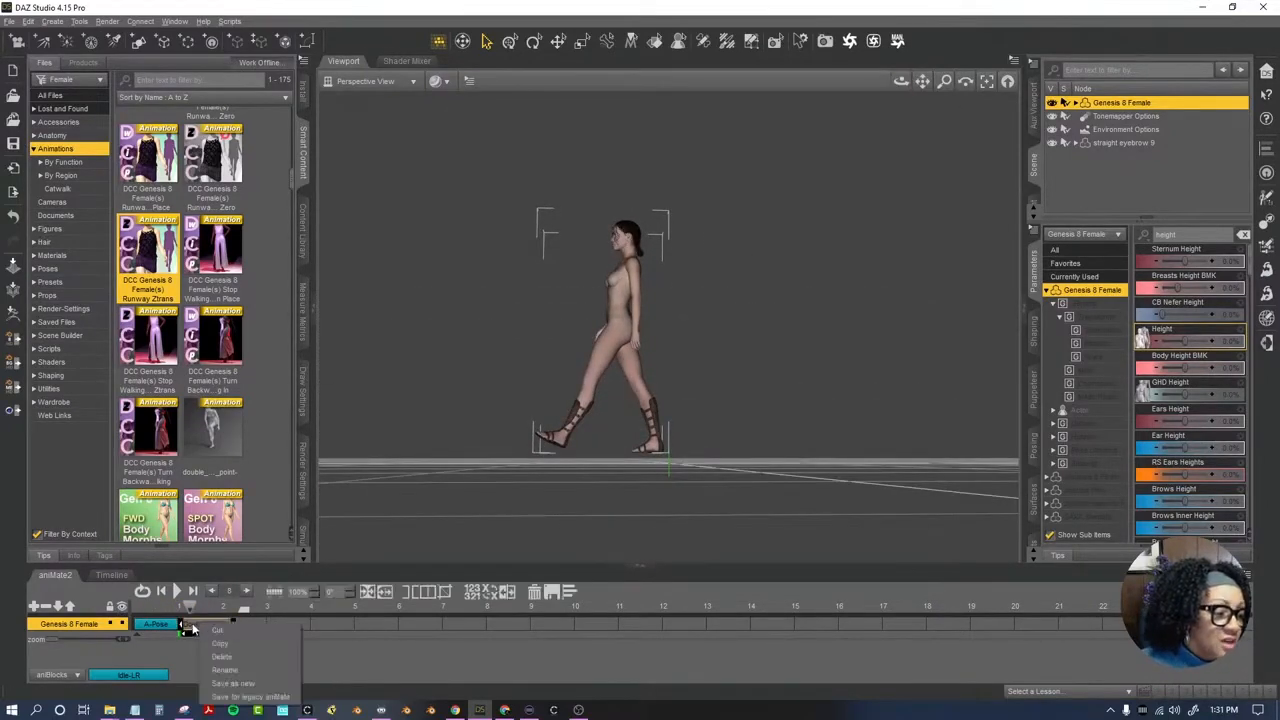
{"action": "left_click", "coordinate": [193, 628]}
{"action": "left_click", "coordinate": [197, 628]}
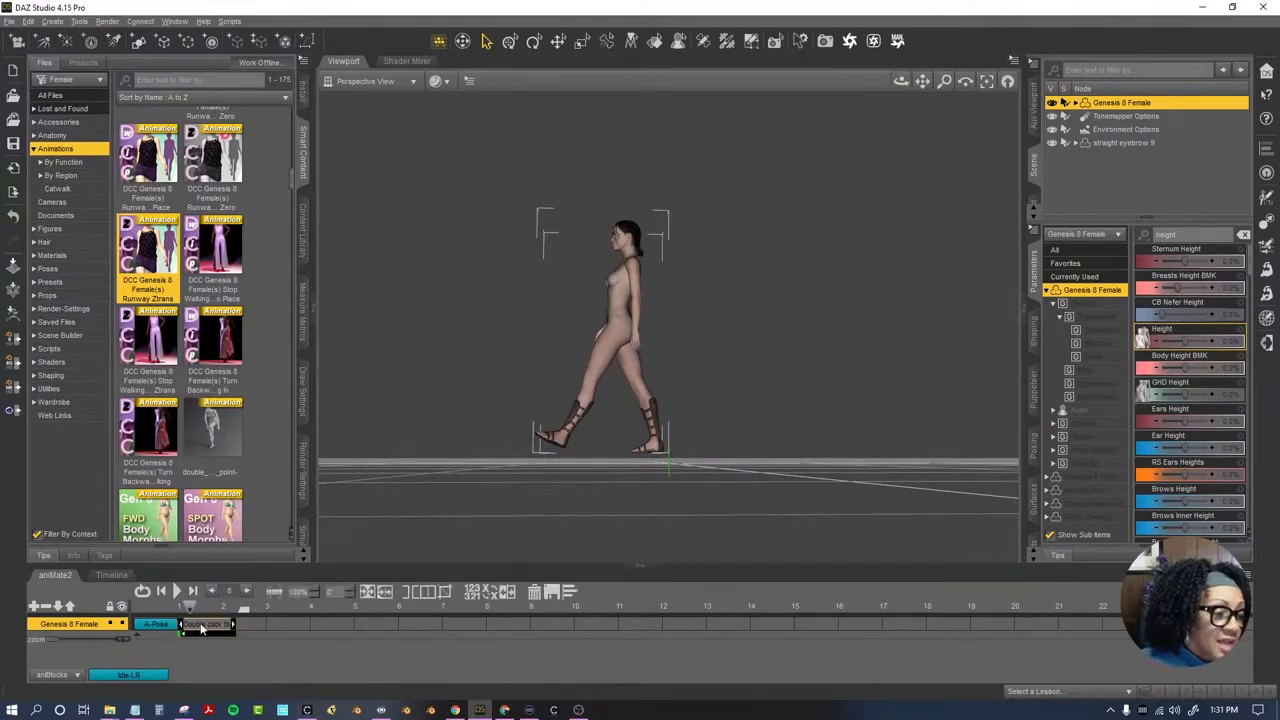
{"action": "left_click", "coordinate": [535, 594]}
Add the FFW Flat Body M FWD animation to the track directly after the A-Pose block.
{"action": "scroll", "coordinate": [266, 464], "scroll_direction": "up", "scroll_amount": 3}
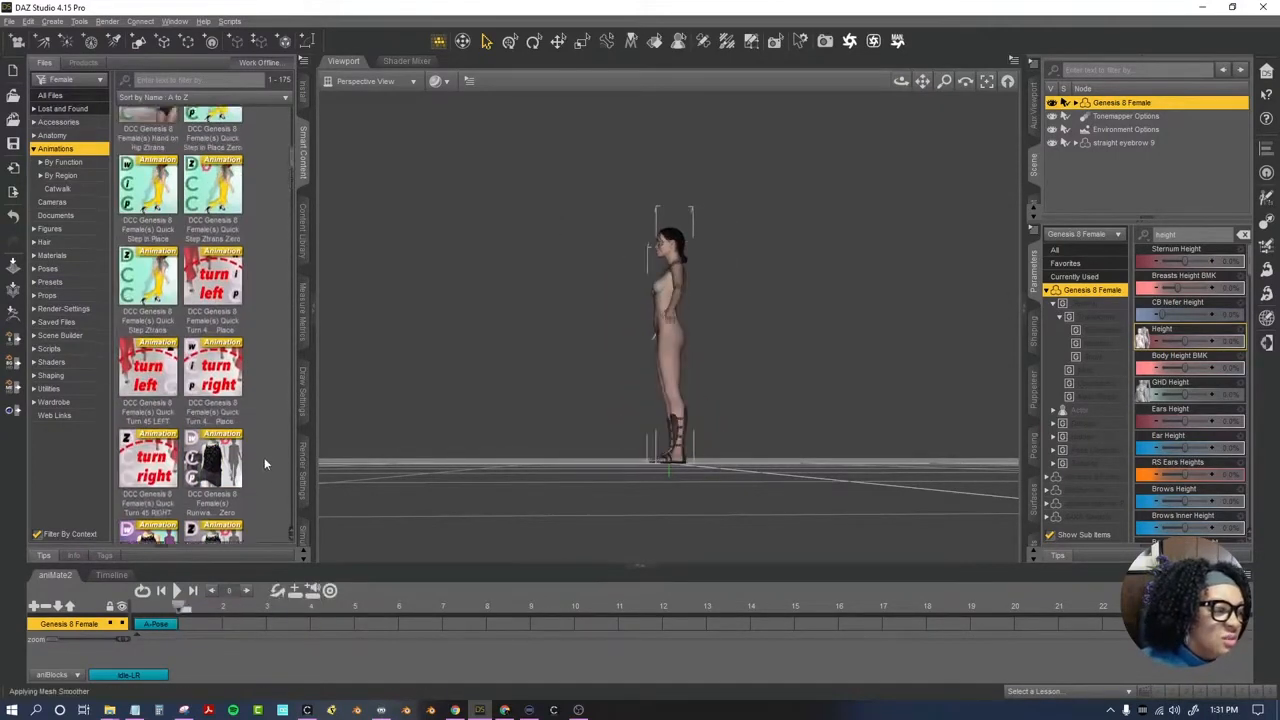
{"action": "scroll", "coordinate": [264, 457], "scroll_direction": "down", "scroll_amount": 10}
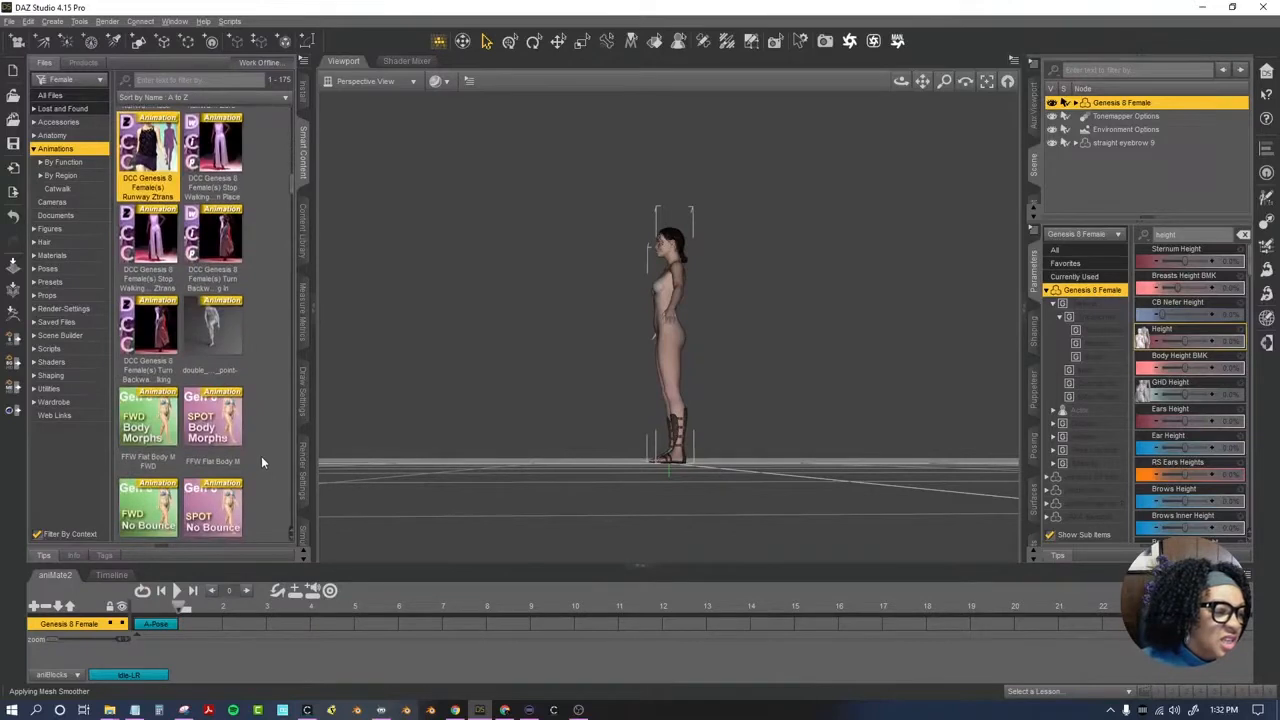
{"action": "mouse_move", "coordinate": [901, 81]}
{"action": "left_mouse_down"}
{"action": "mouse_move", "coordinate": [960, 90]}
{"action": "mouse_move", "coordinate": [905, 86]}
{"action": "left_mouse_up"}
{"action": "mouse_move", "coordinate": [149, 437]}
{"action": "left_mouse_down"}
{"action": "mouse_move", "coordinate": [176, 640]}
{"action": "mouse_move", "coordinate": [193, 610]}
{"action": "mouse_move", "coordinate": [208, 615]}
{"action": "mouse_move", "coordinate": [176, 616]}
{"action": "mouse_move", "coordinate": [272, 625]}
{"action": "left_mouse_up"}
{"action": "left_click", "coordinate": [232, 625]}
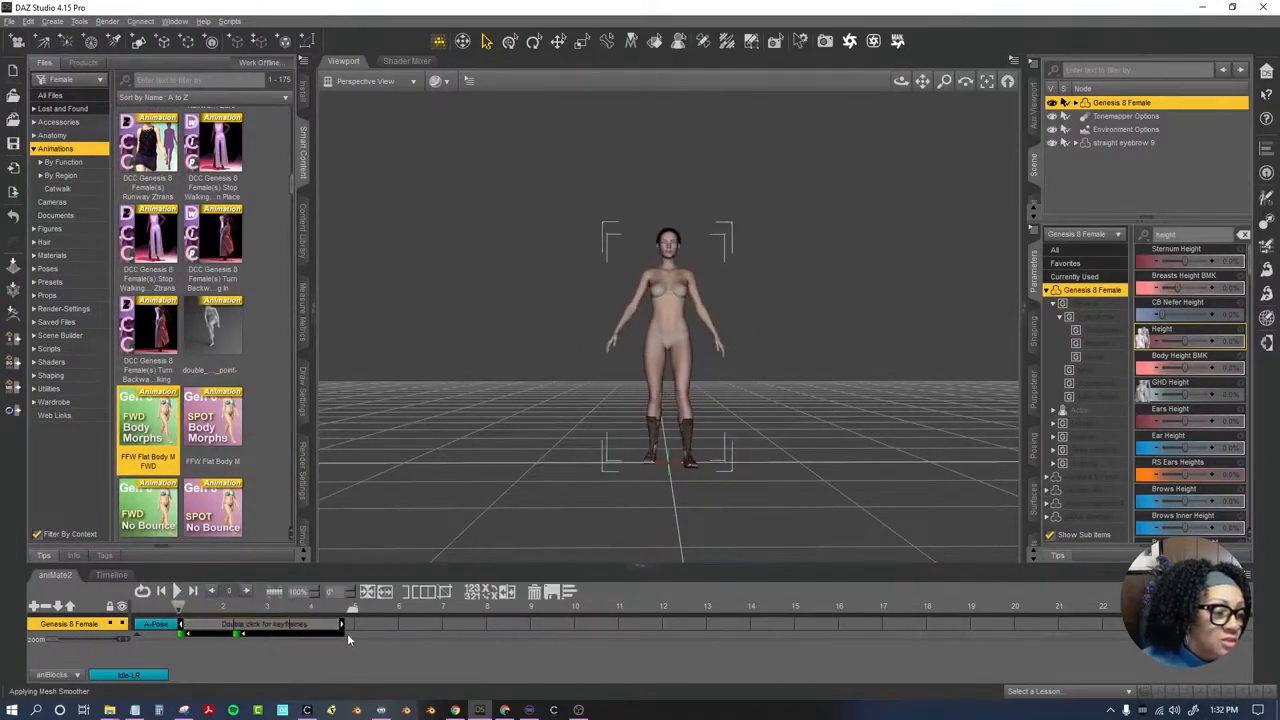
Play the animation from the start and enlarge the viewport to watch the whole figure walk.
{"action": "left_click", "coordinate": [161, 591]}
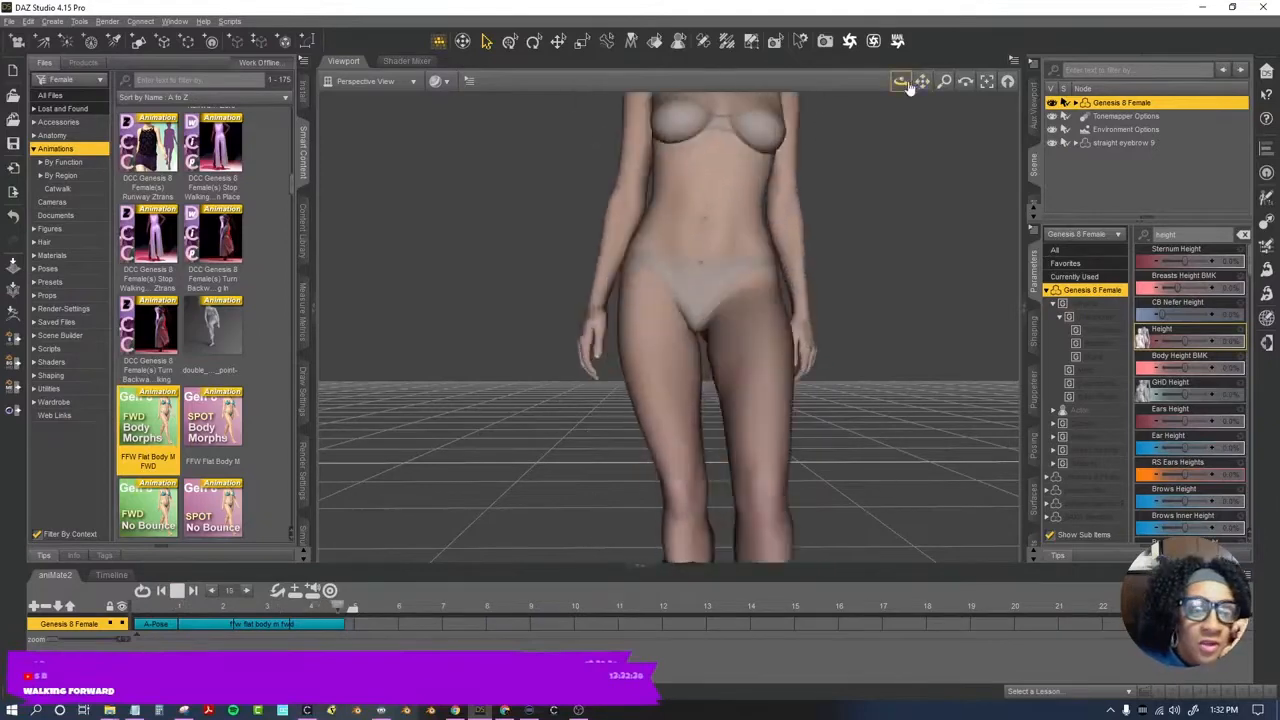
{"action": "left_click_drag", "start_coordinate": [908, 87], "coordinate": [903, 120]}
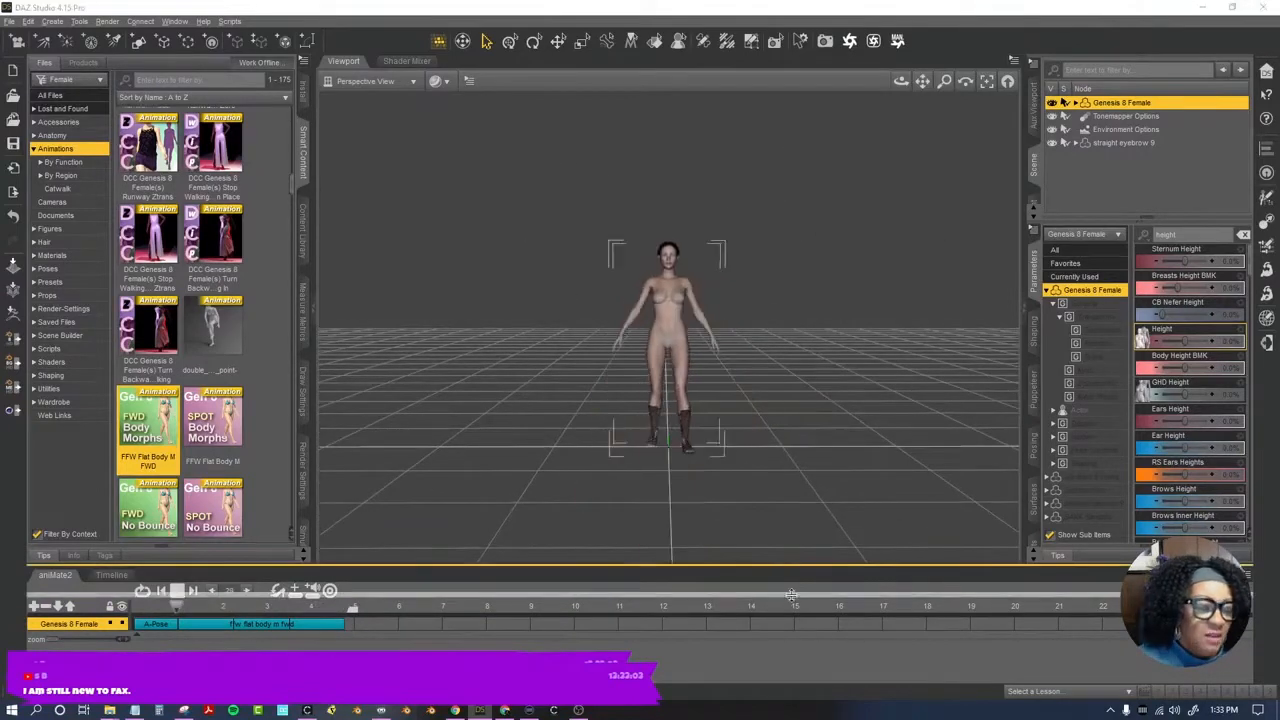
{"action": "left_click_drag", "start_coordinate": [780, 566], "coordinate": [777, 581]}
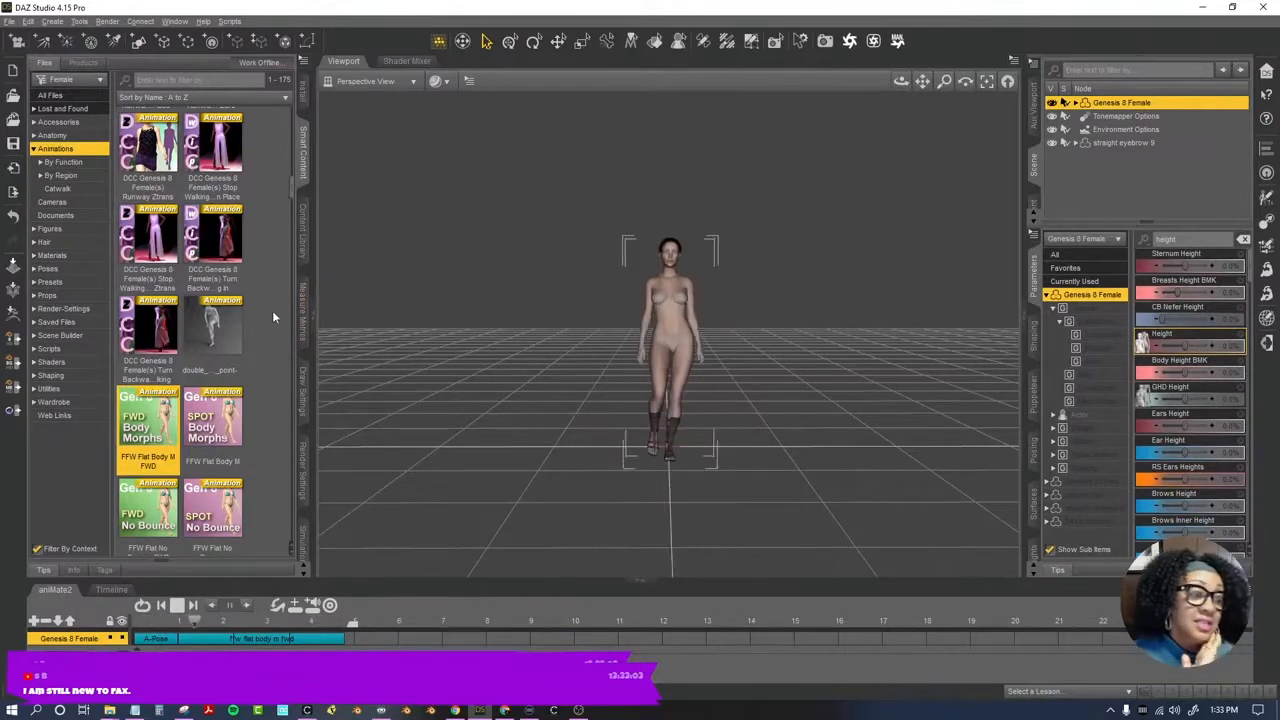
Add the DCC Genesis 8 Female(s) Stop Walking and Pose Ztrans animation after the FFW flat body walk block.
{"action": "mouse_move", "coordinate": [164, 228]}
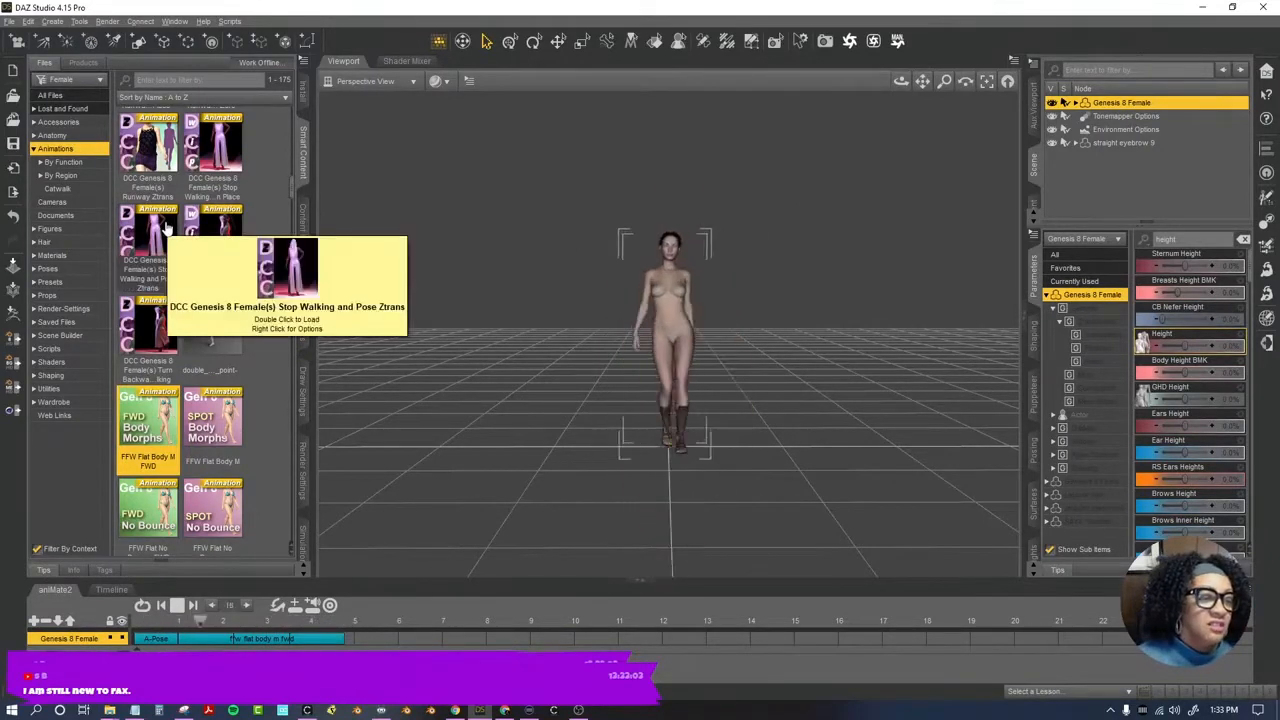
{"action": "left_click_drag", "start_coordinate": [166, 229], "coordinate": [392, 644]}
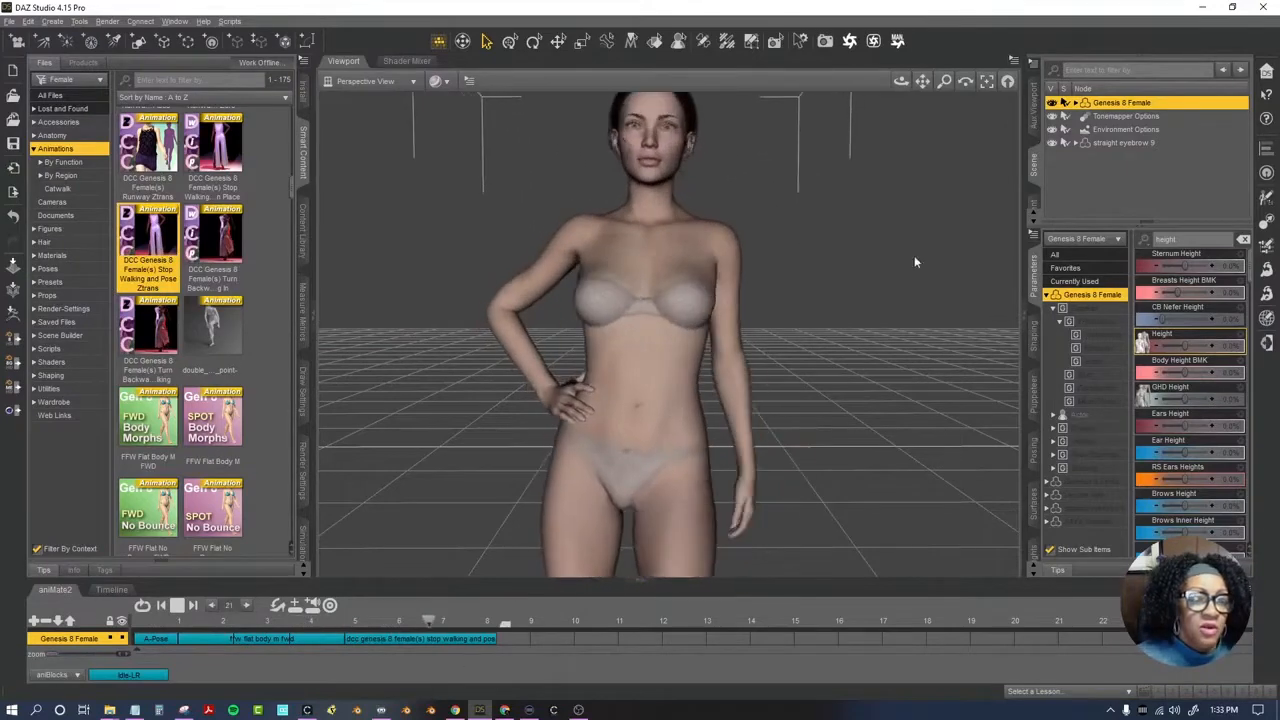
{"action": "left_click", "coordinate": [988, 84]}
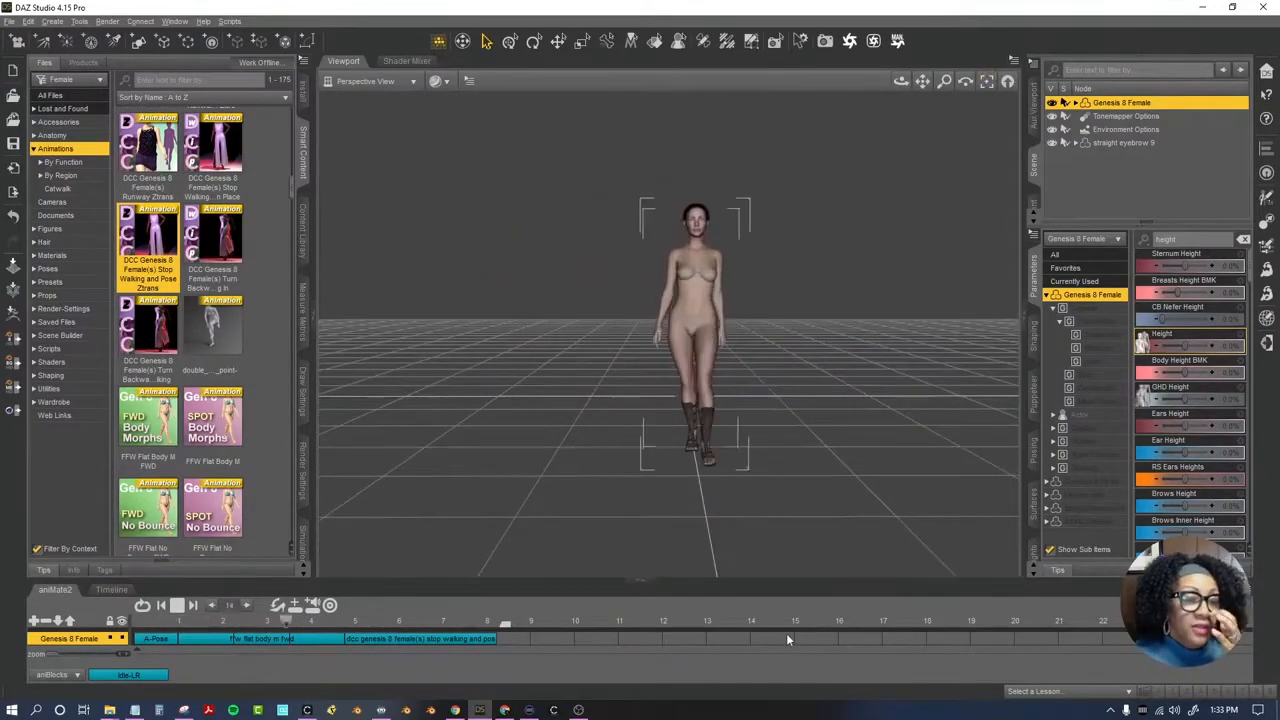
Examine the playing walk and final pose from several angles, clearing the height filter to watch the figure's translation values.
{"action": "left_click_drag", "start_coordinate": [901, 81], "coordinate": [830, 76]}
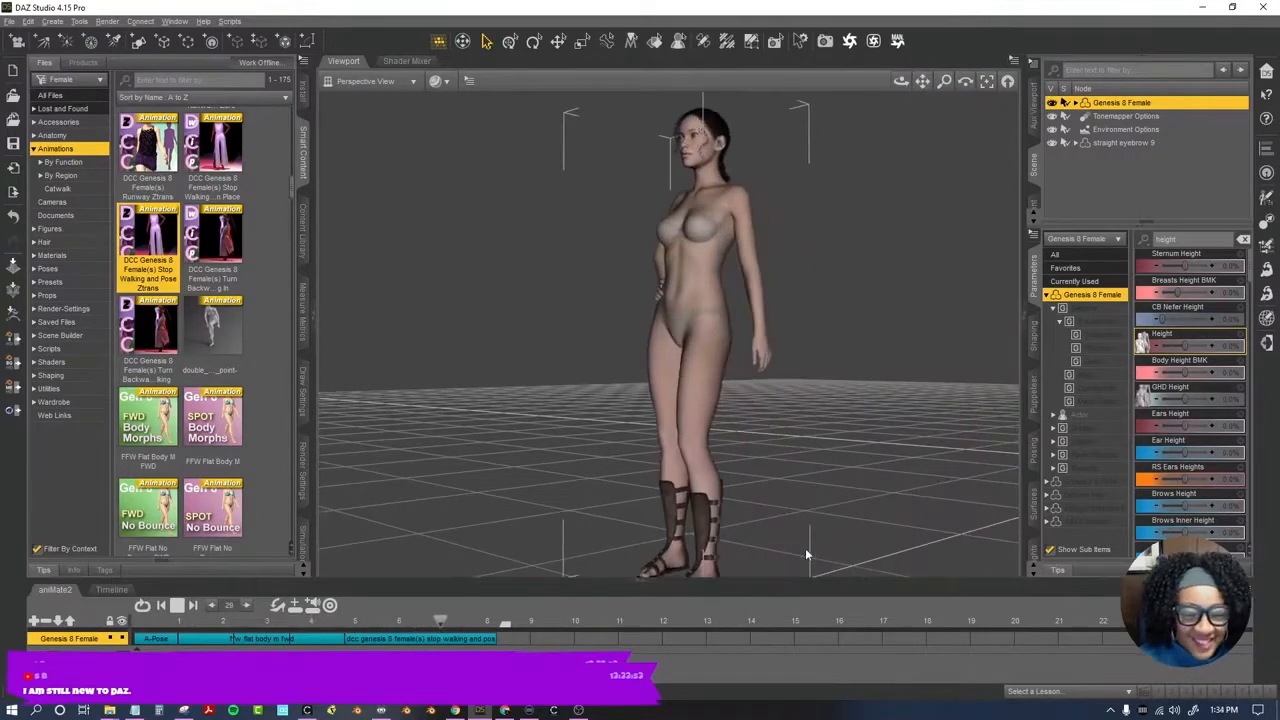
{"action": "left_click_drag", "start_coordinate": [901, 83], "coordinate": [903, 84]}
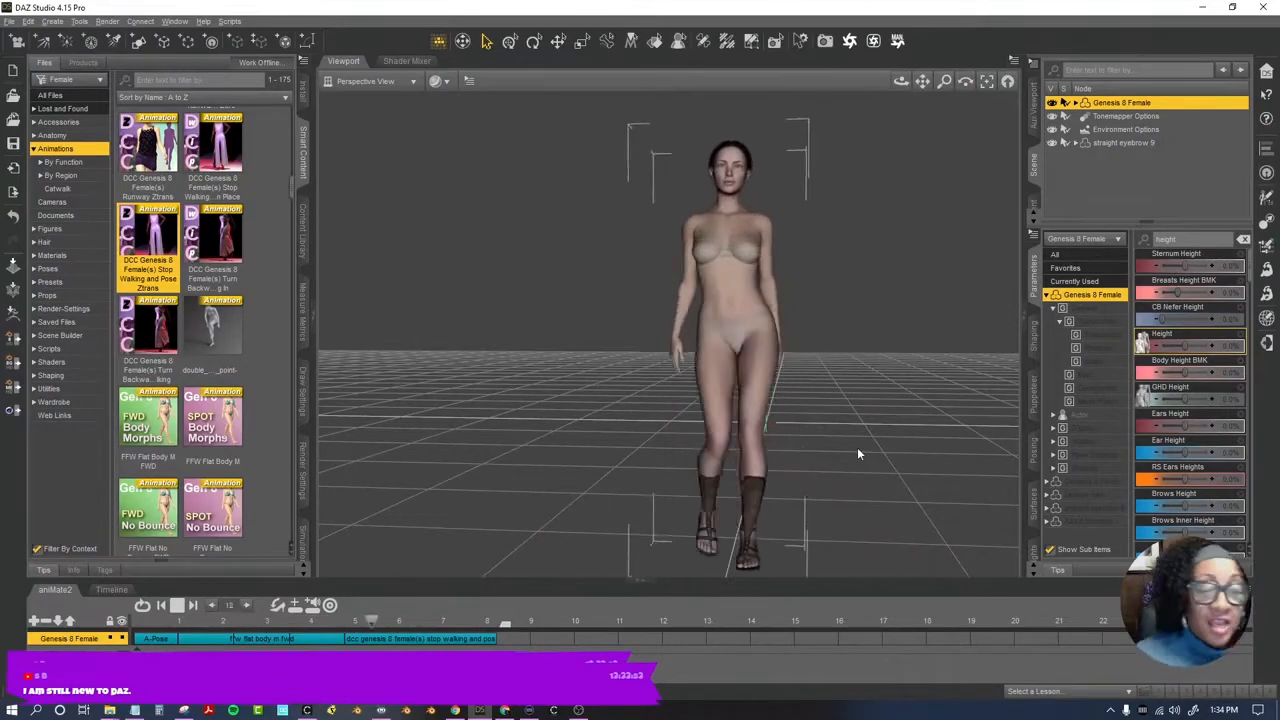
{"action": "mouse_move", "coordinate": [901, 83]}
{"action": "left_mouse_down"}
{"action": "mouse_move", "coordinate": [916, 88]}
{"action": "mouse_move", "coordinate": [909, 114]}
{"action": "mouse_move", "coordinate": [880, 106]}
{"action": "mouse_move", "coordinate": [900, 97]}
{"action": "left_mouse_up"}
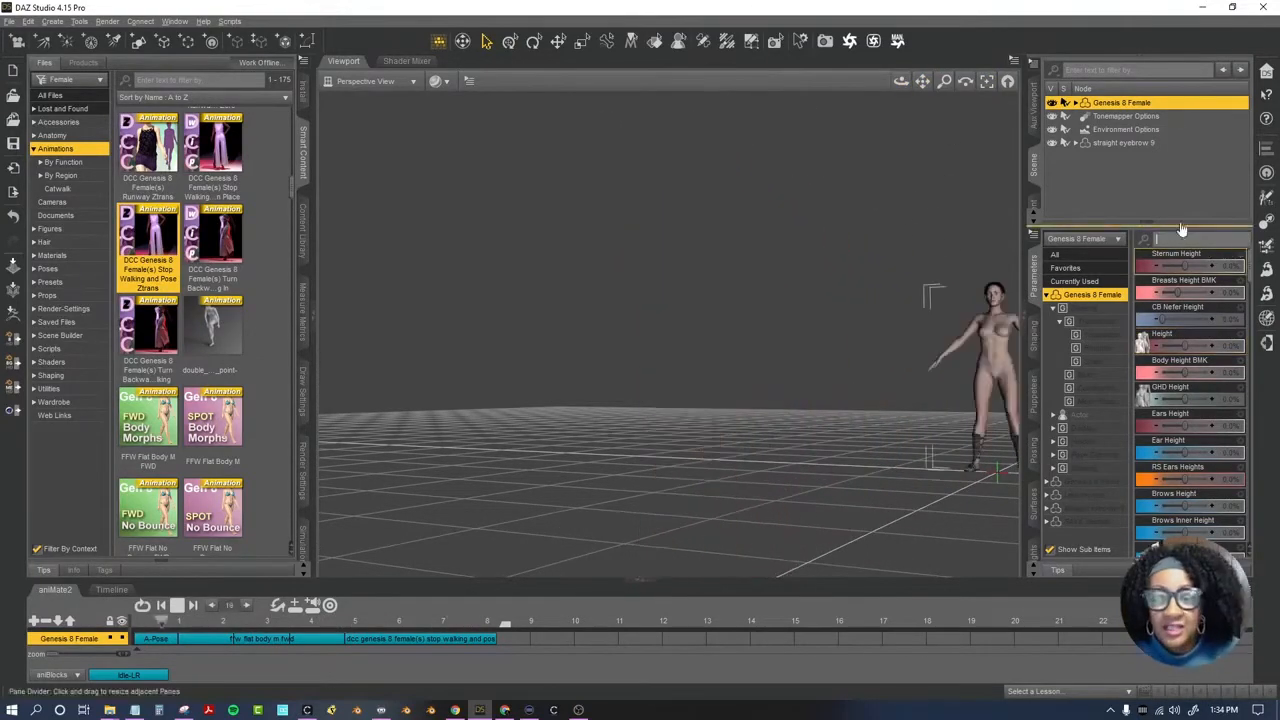
{"action": "left_click", "coordinate": [1244, 240]}
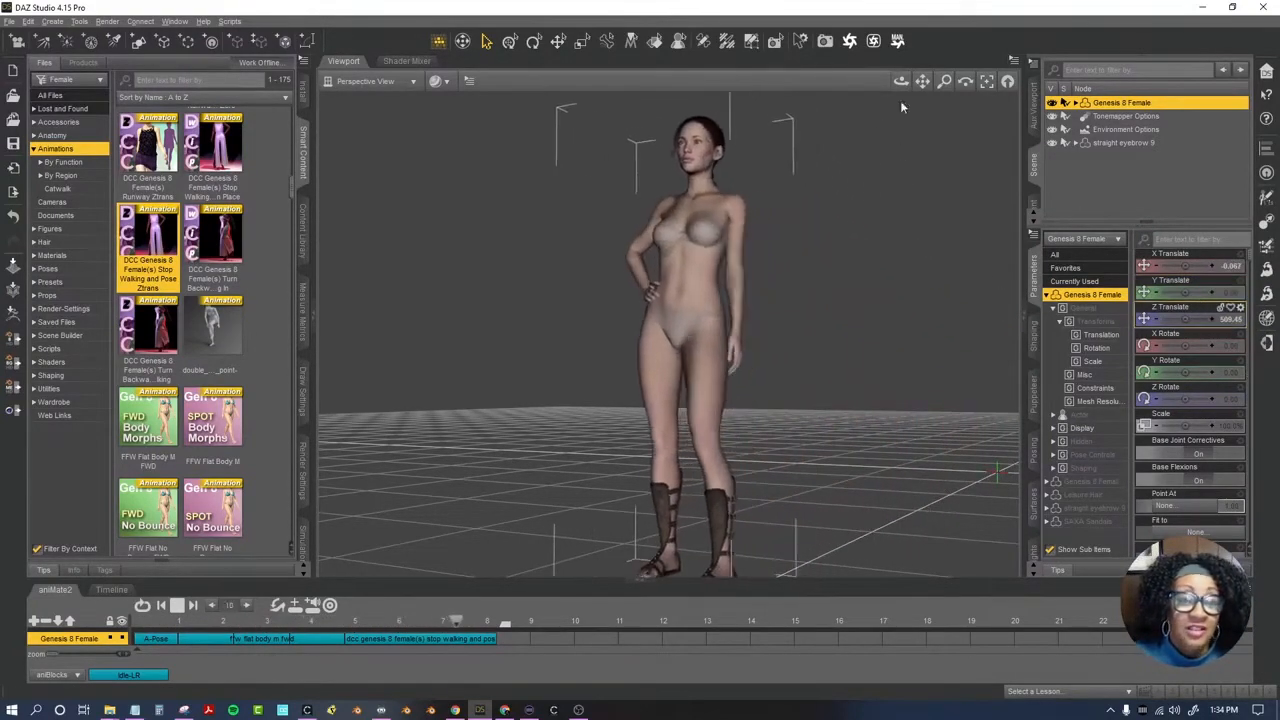
{"action": "left_click_drag", "start_coordinate": [901, 81], "coordinate": [790, 70]}
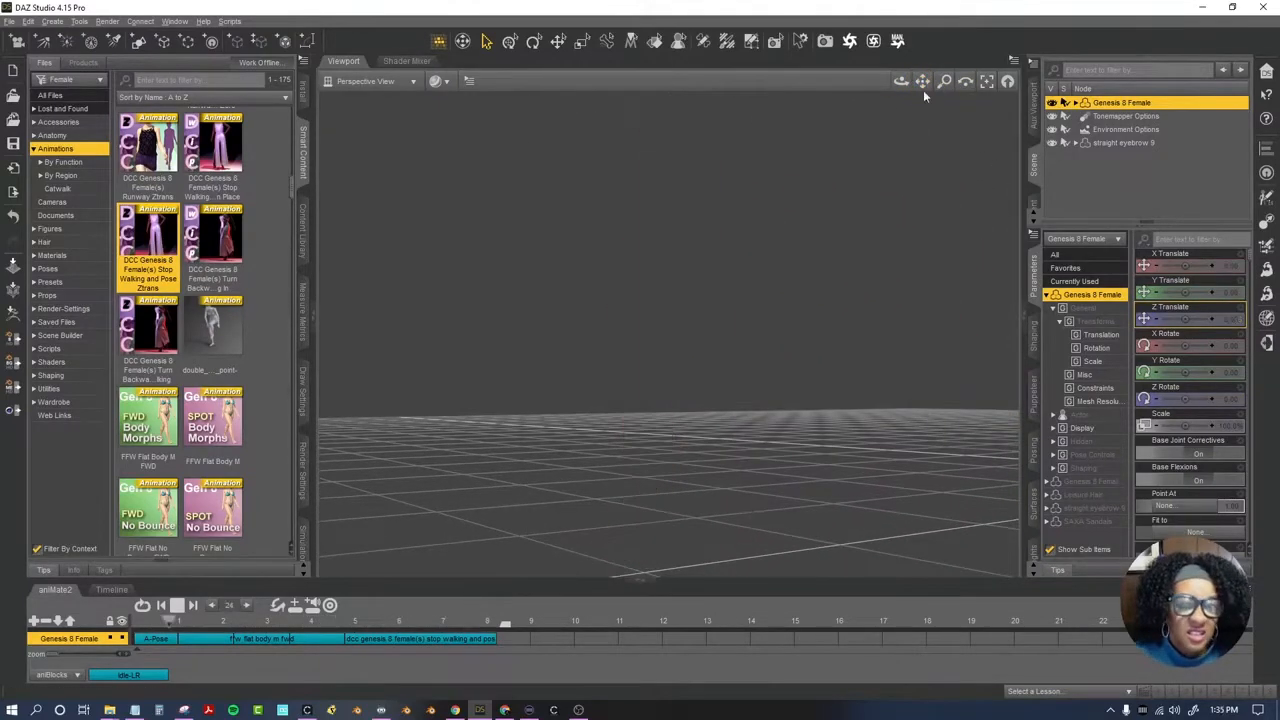
Watch the playback in the Right View, stop it, and return to the Perspective View framed on the figure.
{"action": "left_click", "coordinate": [383, 84]}
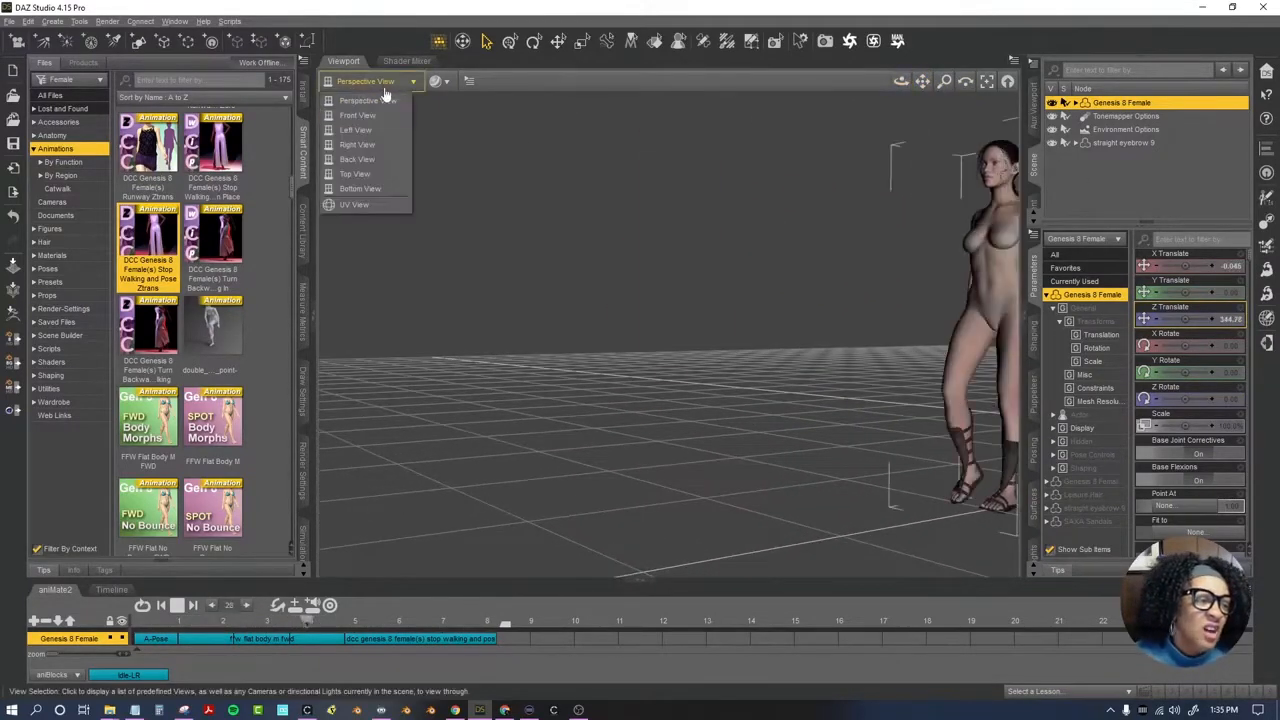
{"action": "left_click", "coordinate": [358, 144]}
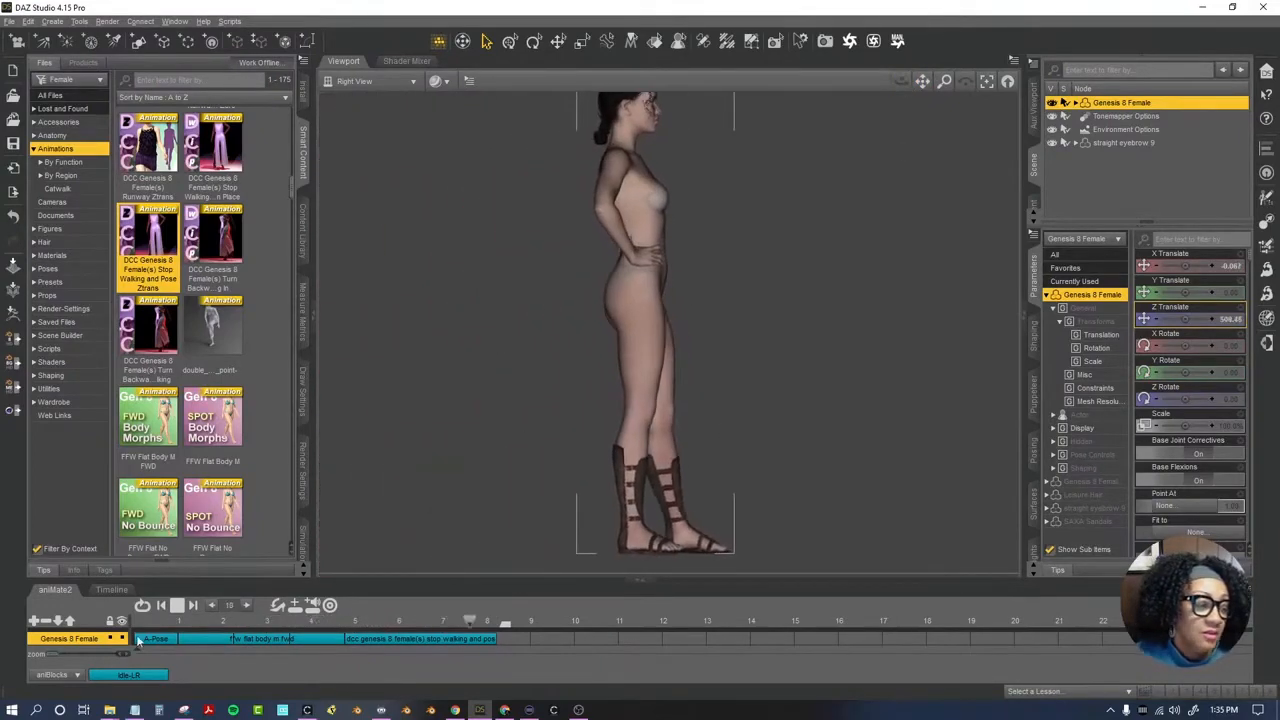
{"action": "left_click", "coordinate": [176, 605]}
{"action": "left_click", "coordinate": [365, 81]}
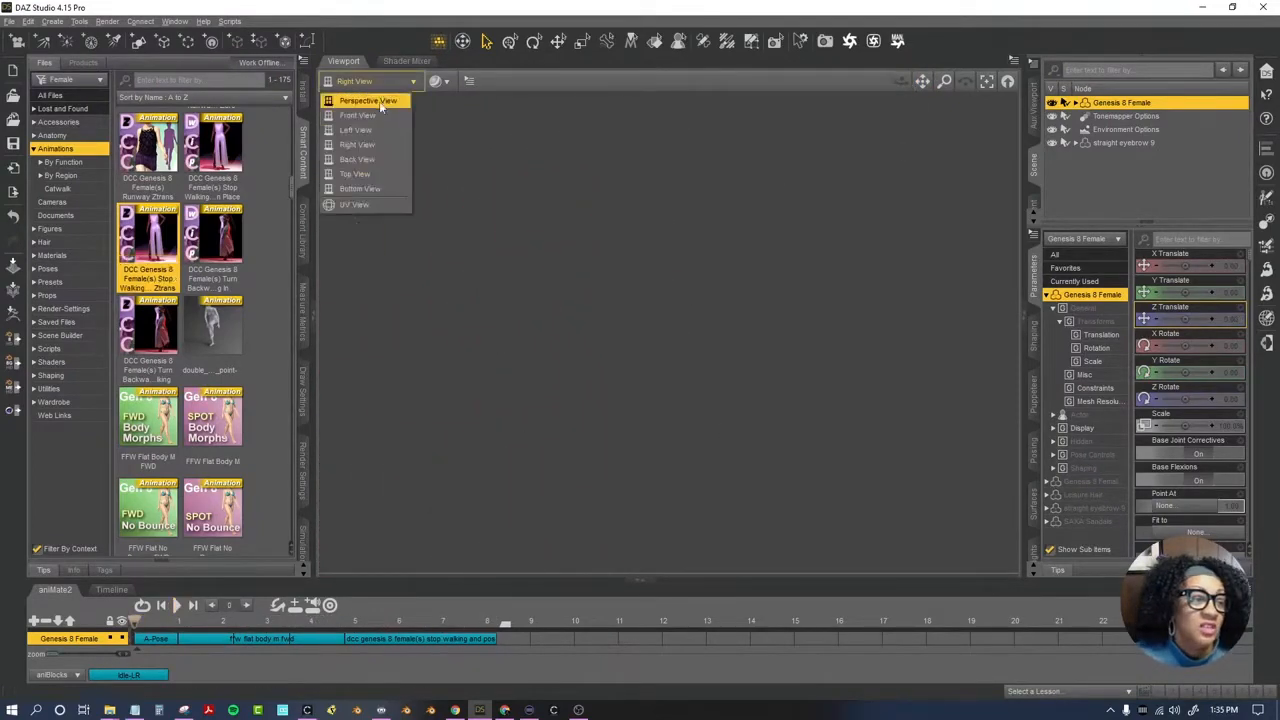
{"action": "left_click", "coordinate": [355, 103]}
{"action": "left_click", "coordinate": [986, 83]}
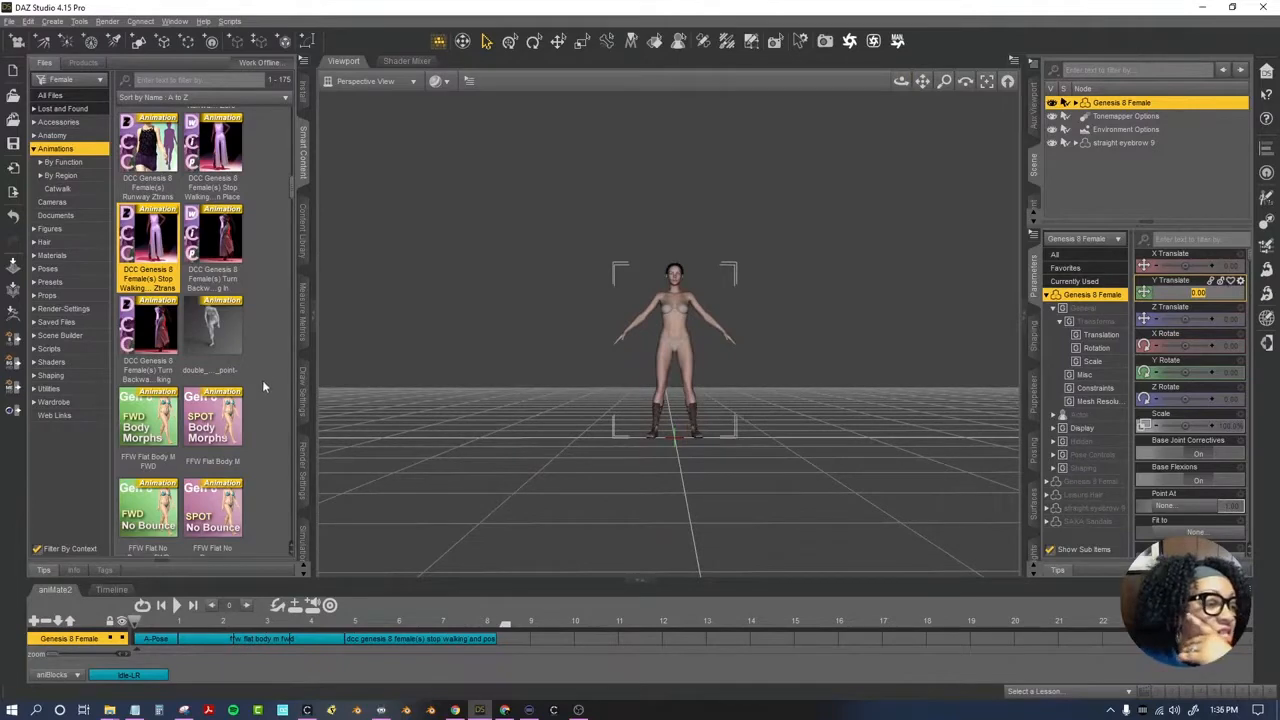
Browse the animations for another forward walk and preview HHW Walk FWD on the figure.
{"action": "scroll", "coordinate": [263, 386], "scroll_direction": "up", "scroll_amount": 3}
{"action": "scroll", "coordinate": [263, 386], "scroll_direction": "down", "scroll_amount": 3}
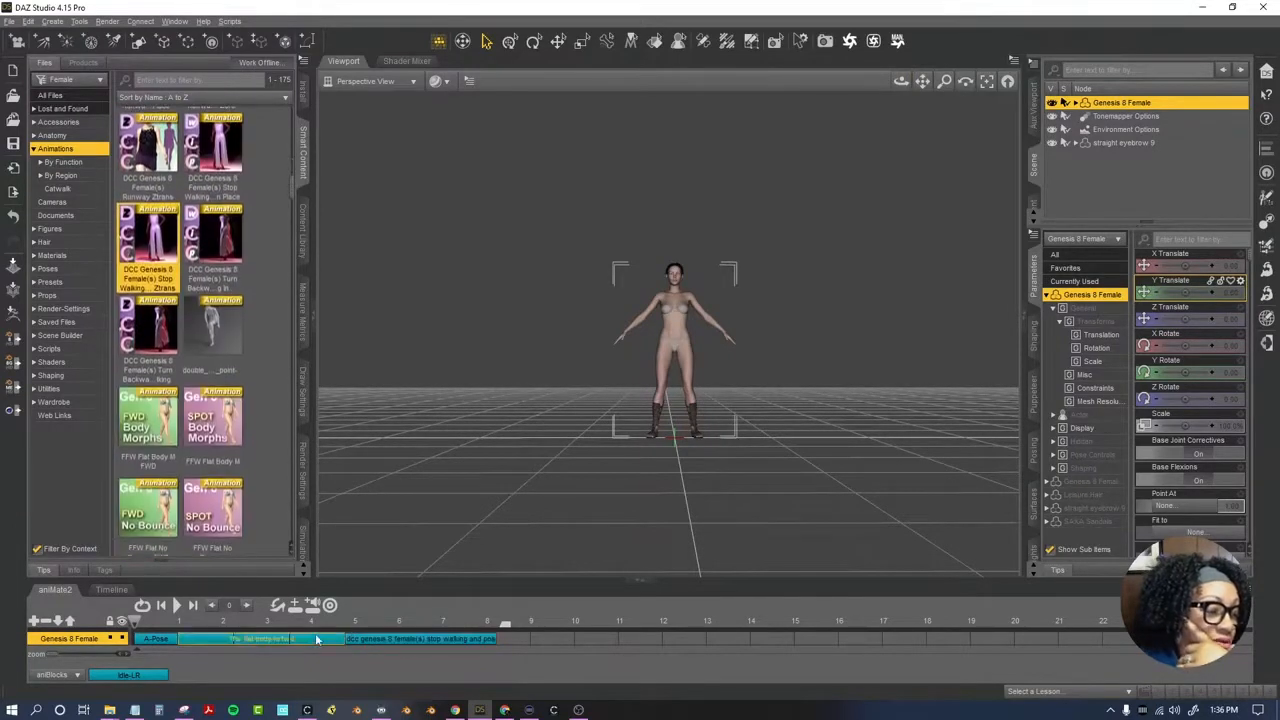
{"action": "scroll", "coordinate": [280, 482], "scroll_direction": "down", "scroll_amount": 10}
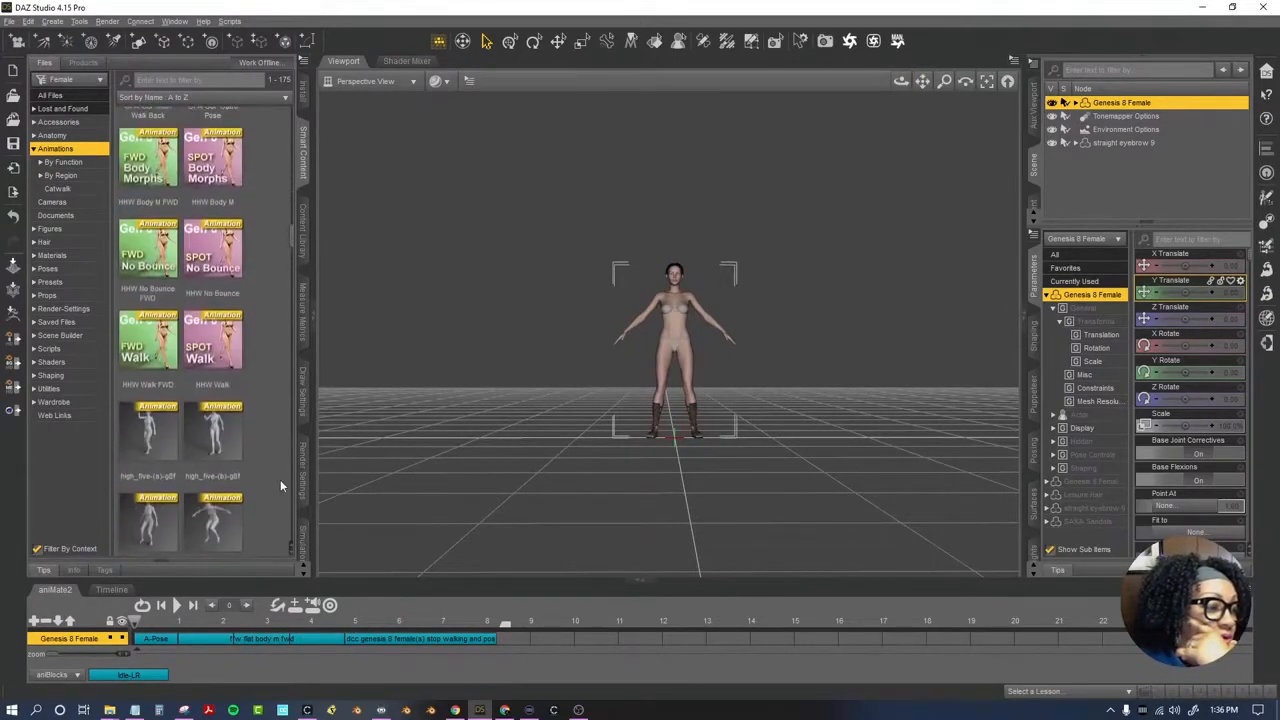
{"action": "scroll", "coordinate": [281, 481], "scroll_direction": "down", "scroll_amount": 3}
{"action": "scroll", "coordinate": [281, 481], "scroll_direction": "up", "scroll_amount": 3}
{"action": "double_click", "coordinate": [166, 340]}
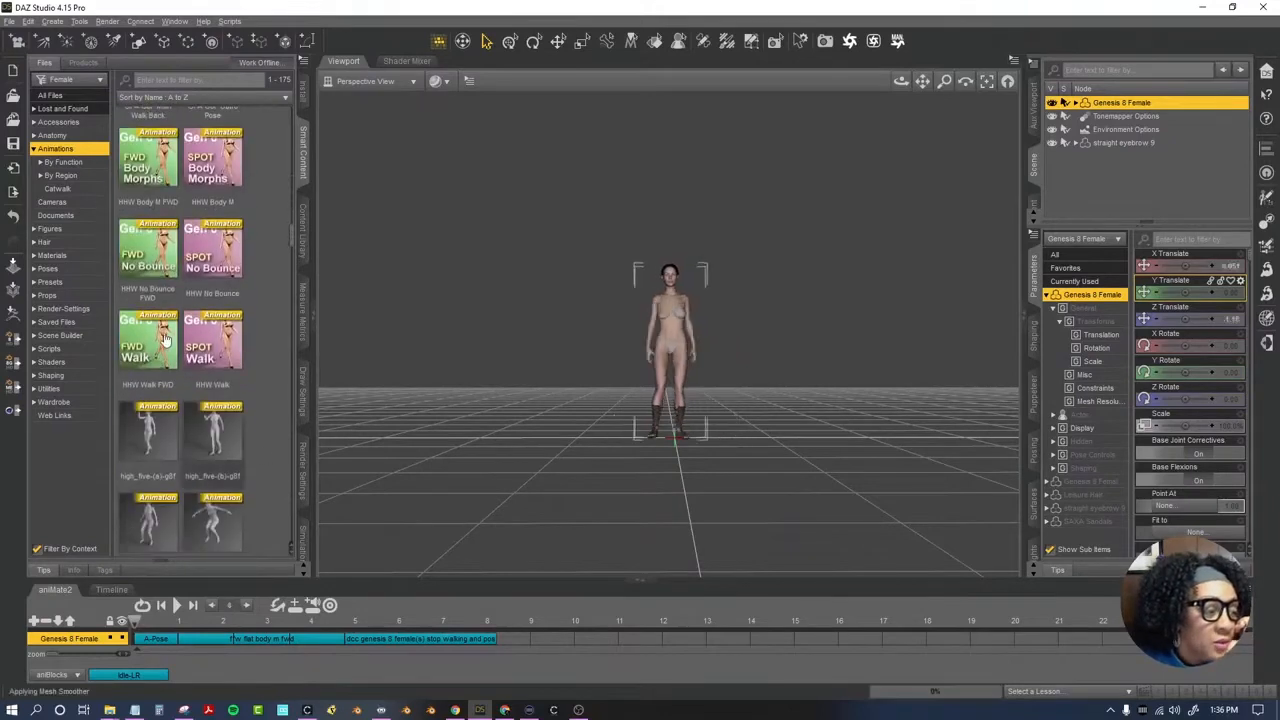
Insert the HHW Walk FWD animation between the FFW walk and the stop-and-pose block, closing the gaps between the blocks.
{"action": "left_click_drag", "start_coordinate": [432, 638], "coordinate": [617, 650]}
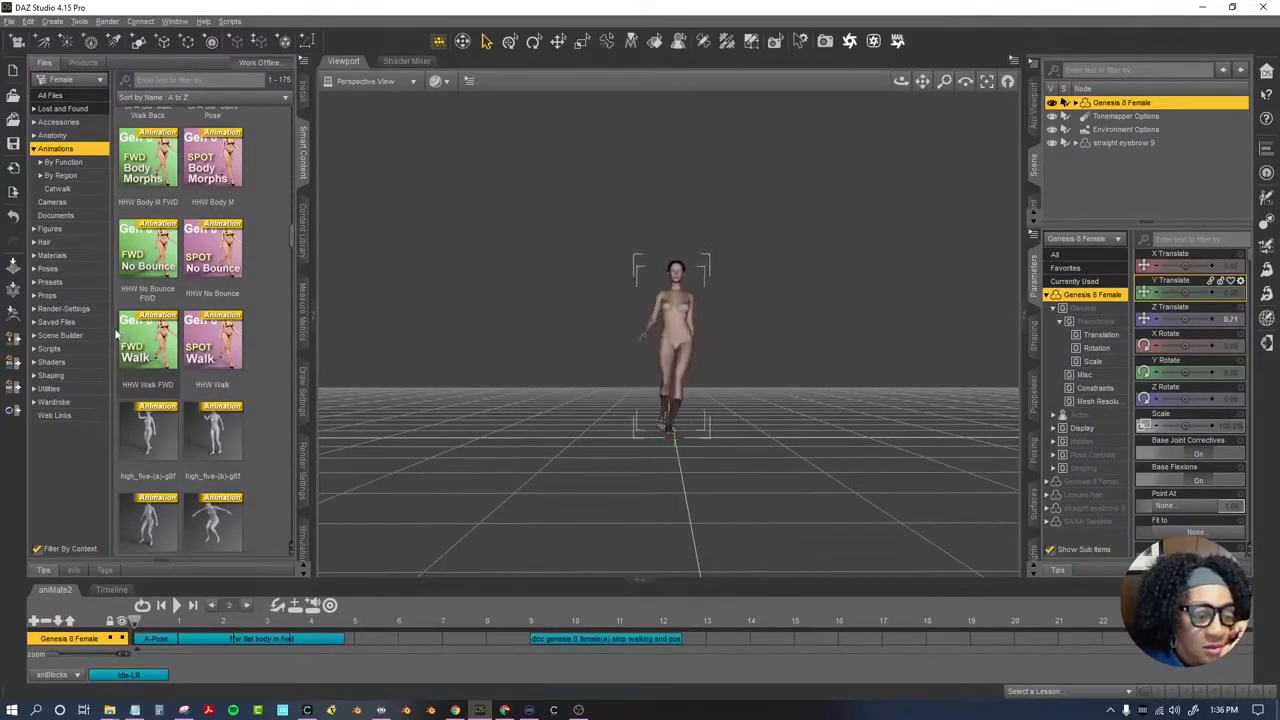
{"action": "mouse_move", "coordinate": [135, 350]}
{"action": "left_mouse_down"}
{"action": "mouse_move", "coordinate": [131, 363]}
{"action": "mouse_move", "coordinate": [362, 650]}
{"action": "mouse_move", "coordinate": [403, 645]}
{"action": "left_mouse_up"}
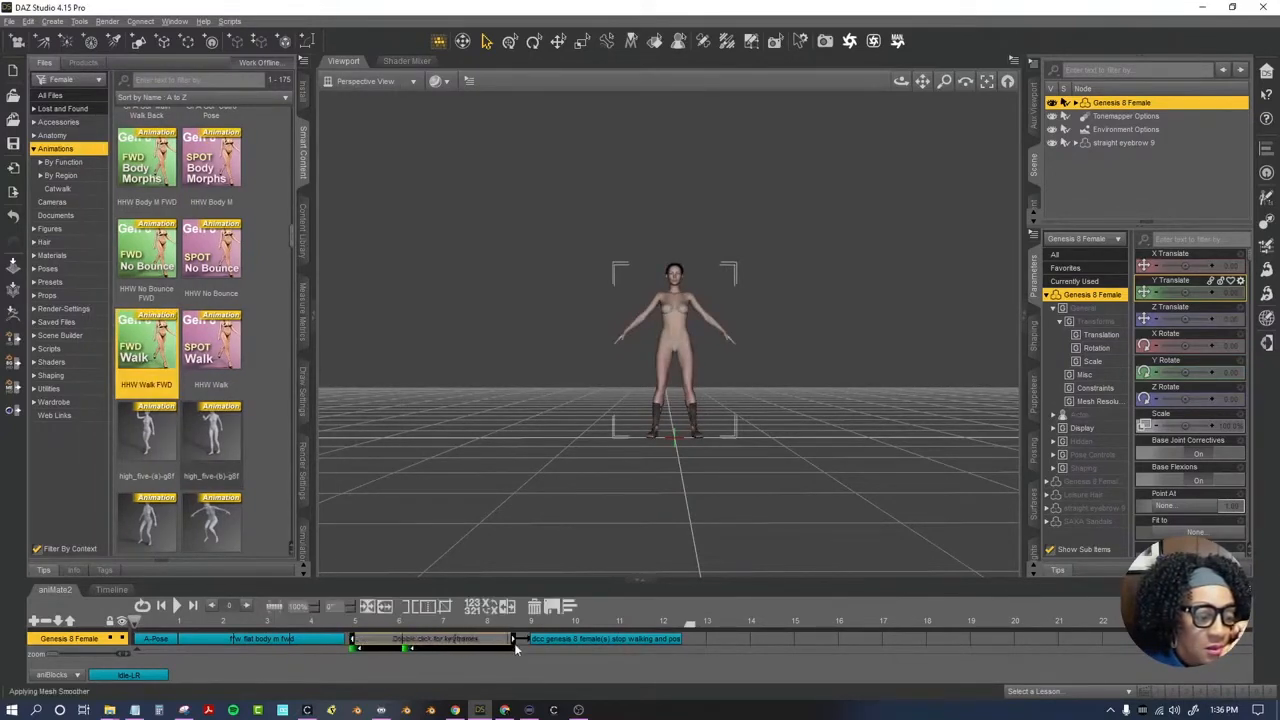
{"action": "left_click_drag", "start_coordinate": [514, 644], "coordinate": [506, 643]}
{"action": "left_click", "coordinate": [351, 627]}
{"action": "left_click_drag", "start_coordinate": [377, 642], "coordinate": [372, 642]}
{"action": "left_click_drag", "start_coordinate": [555, 643], "coordinate": [504, 629]}
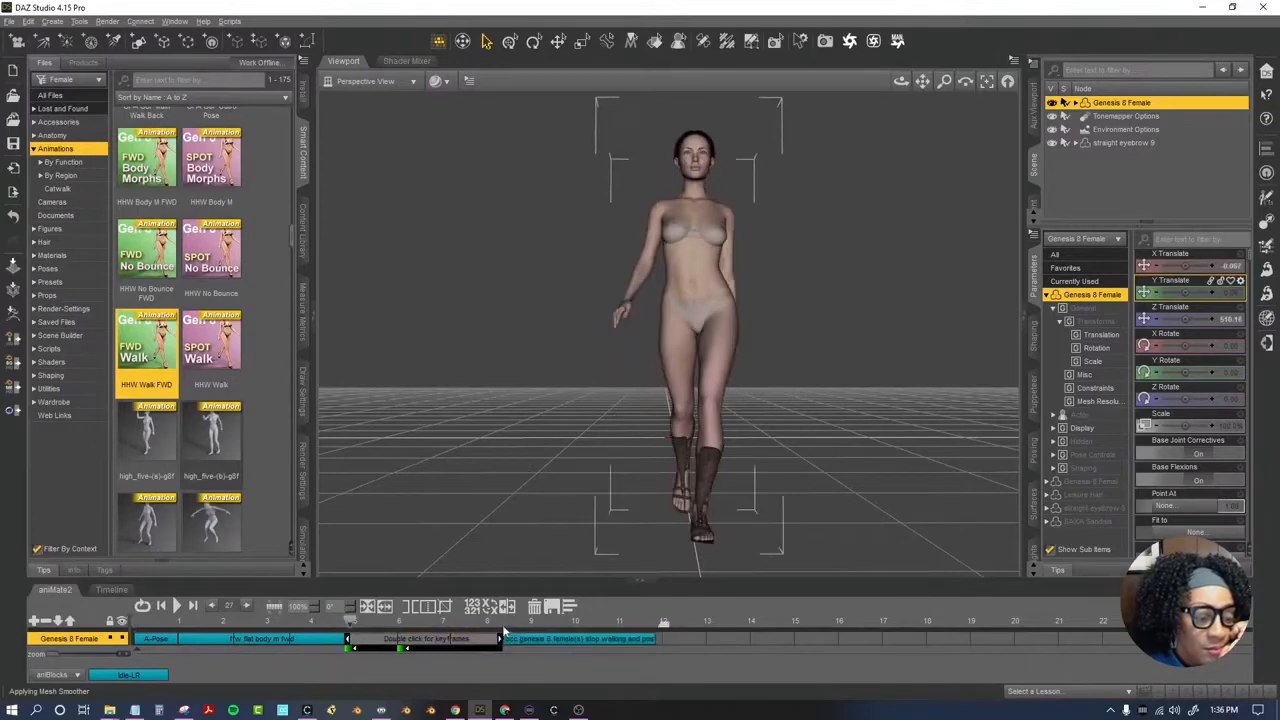
Examine the figure from the side and front where the HHW walk meets the stop-and-pose block.
{"action": "left_click", "coordinate": [490, 626]}
{"action": "left_click", "coordinate": [987, 81]}
{"action": "mouse_move", "coordinate": [901, 81]}
{"action": "left_mouse_down"}
{"action": "mouse_move", "coordinate": [820, 78]}
{"action": "mouse_move", "coordinate": [901, 75]}
{"action": "left_mouse_up"}
{"action": "mouse_move", "coordinate": [489, 618]}
{"action": "left_mouse_down"}
{"action": "mouse_move", "coordinate": [545, 630]}
{"action": "mouse_move", "coordinate": [440, 630]}
{"action": "mouse_move", "coordinate": [504, 636]}
{"action": "mouse_move", "coordinate": [511, 620]}
{"action": "mouse_move", "coordinate": [536, 629]}
{"action": "mouse_move", "coordinate": [455, 614]}
{"action": "mouse_move", "coordinate": [549, 614]}
{"action": "mouse_move", "coordinate": [506, 632]}
{"action": "left_mouse_up"}
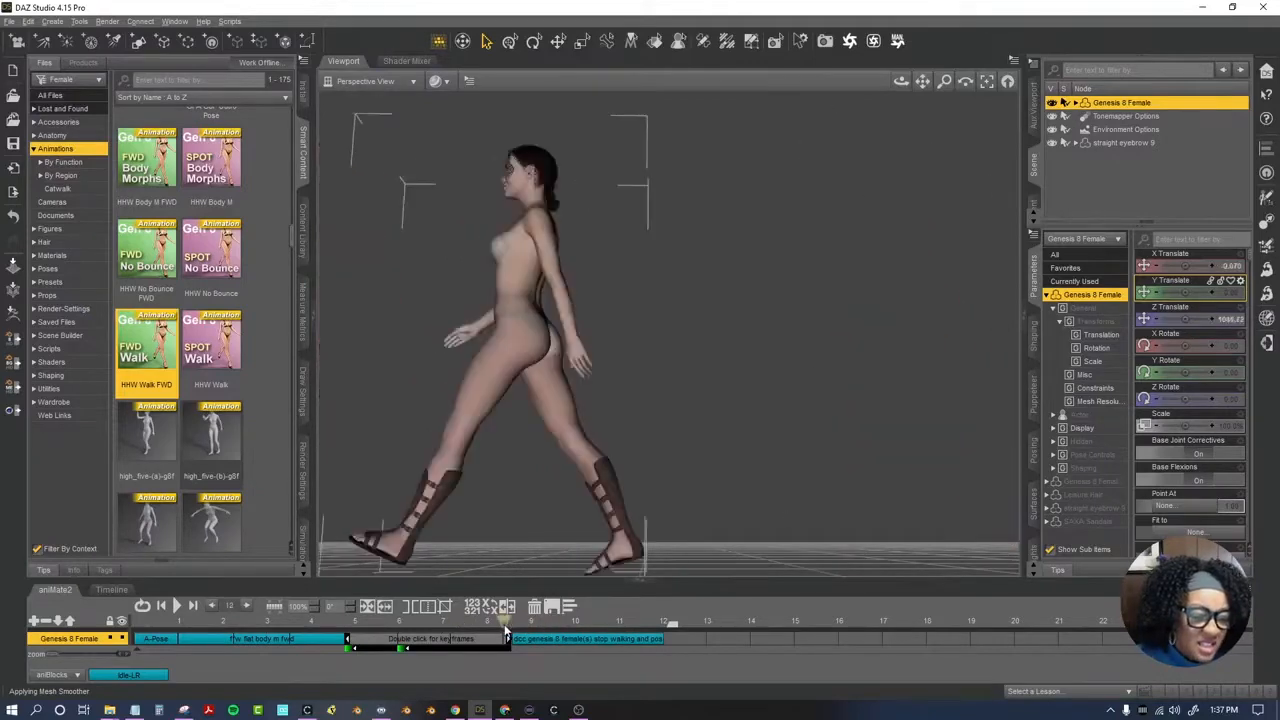
{"action": "left_click_drag", "start_coordinate": [903, 84], "coordinate": [990, 112]}
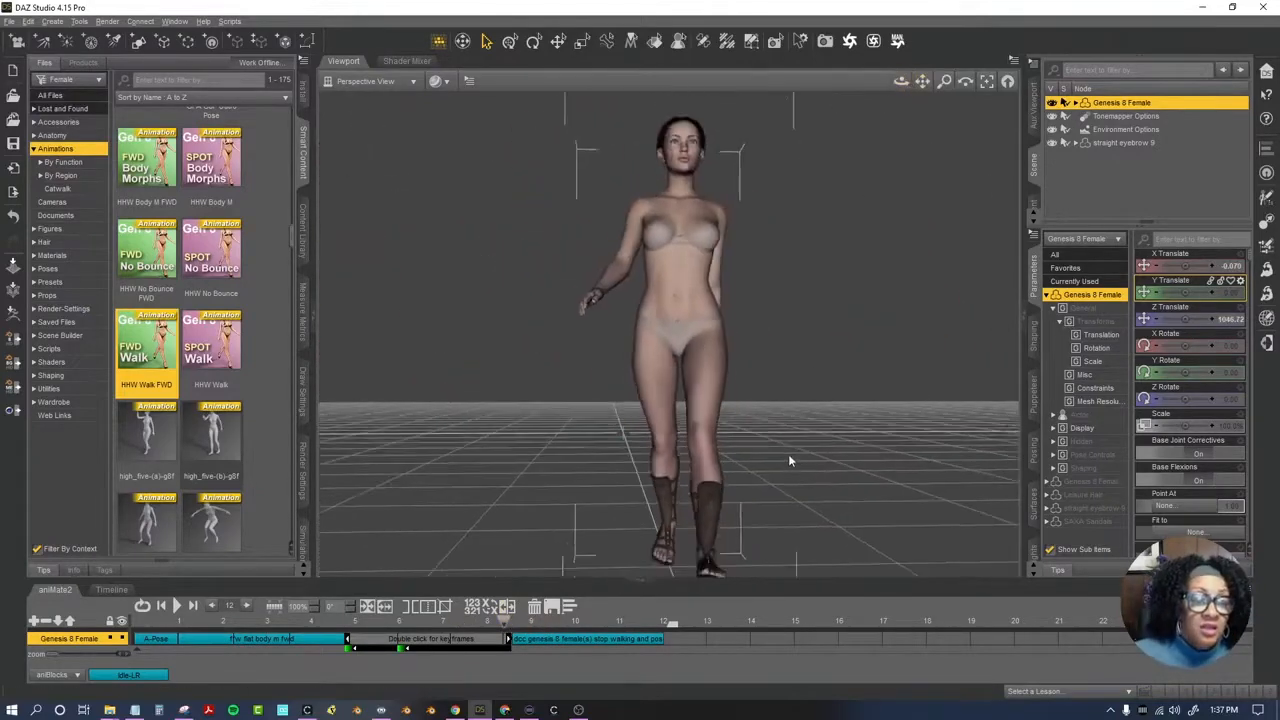
{"action": "scroll", "coordinate": [788, 454], "scroll_direction": "down", "scroll_amount": 3}
Delete the FFW flat body walk block and line up the HHW walk and stop-and-pose blocks directly after the A-Pose.
{"action": "left_click_drag", "start_coordinate": [305, 636], "coordinate": [318, 641]}
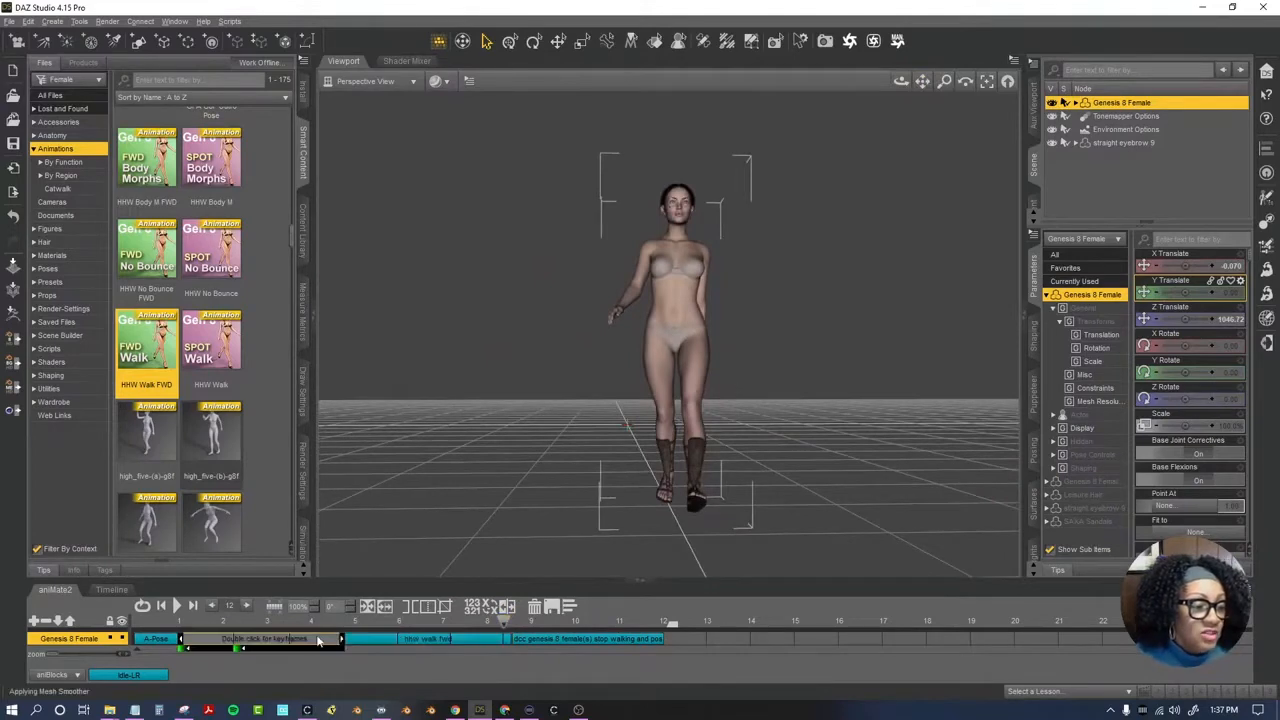
{"action": "left_click", "coordinate": [534, 606]}
{"action": "left_click_drag", "start_coordinate": [625, 640], "coordinate": [459, 643]}
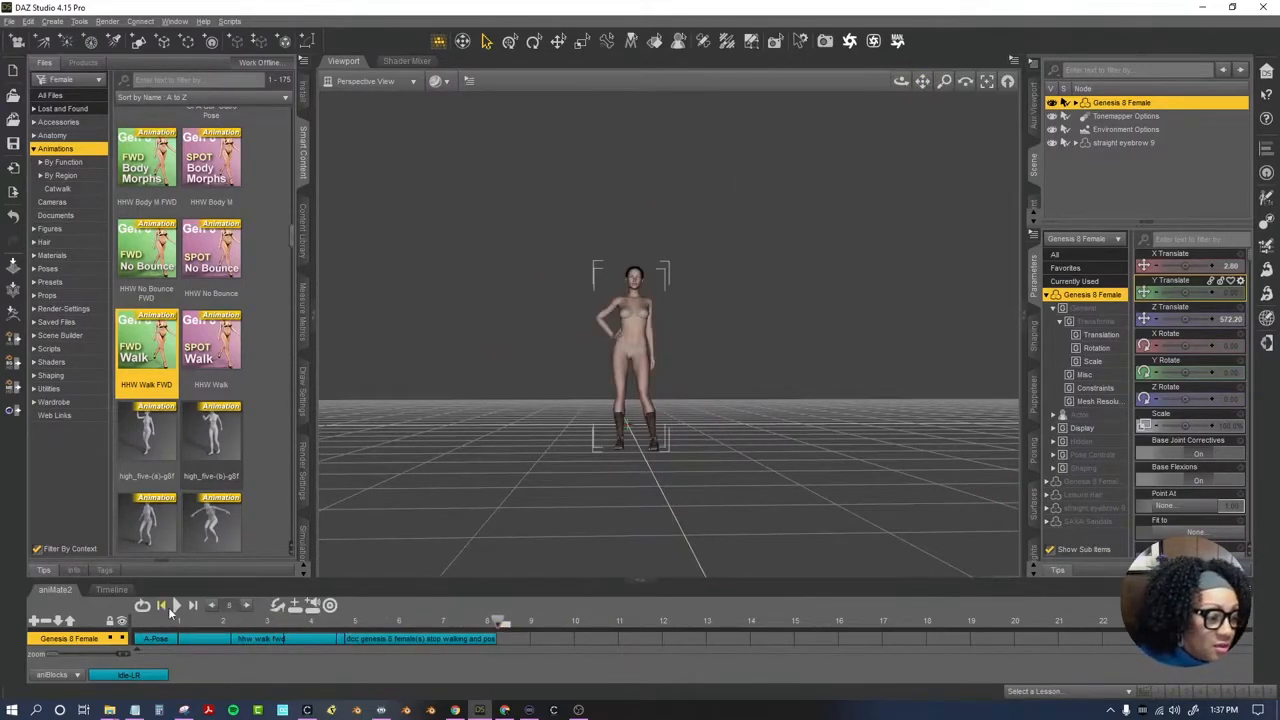
Play the sequence from the start and examine the left shin up close near the end of the HHW walk.
{"action": "left_click", "coordinate": [164, 606]}
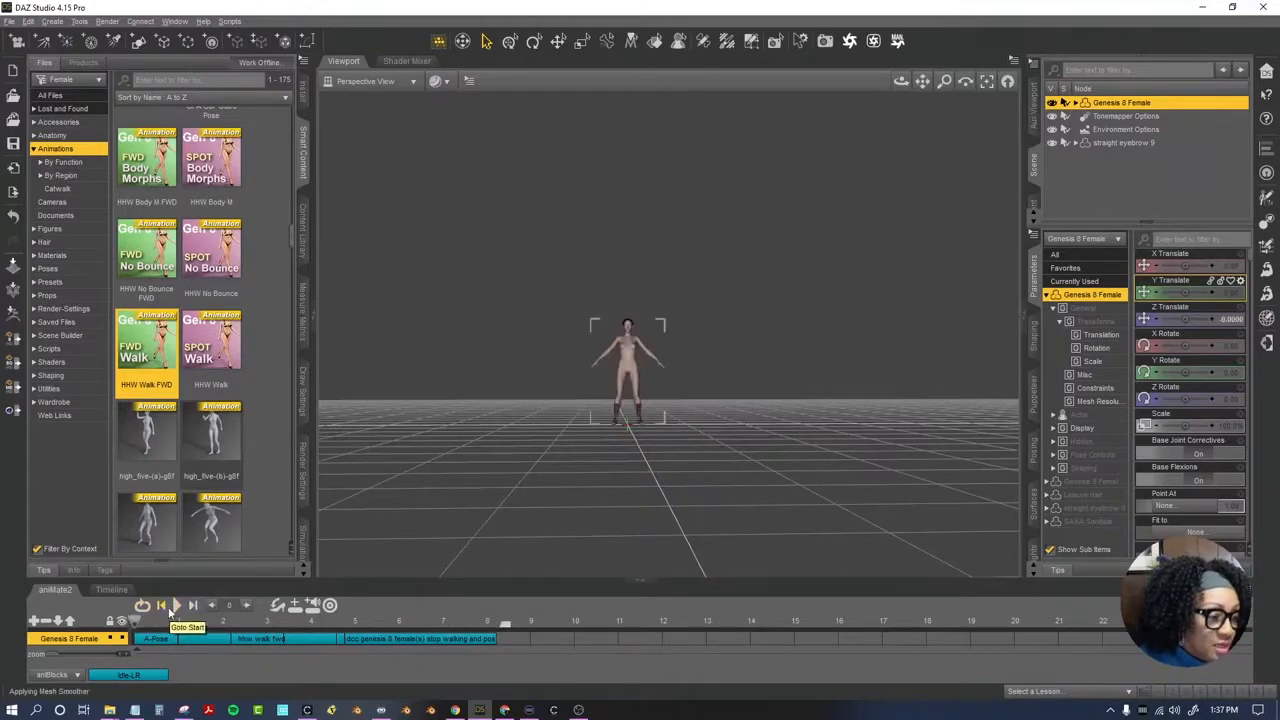
{"action": "left_click", "coordinate": [176, 606]}
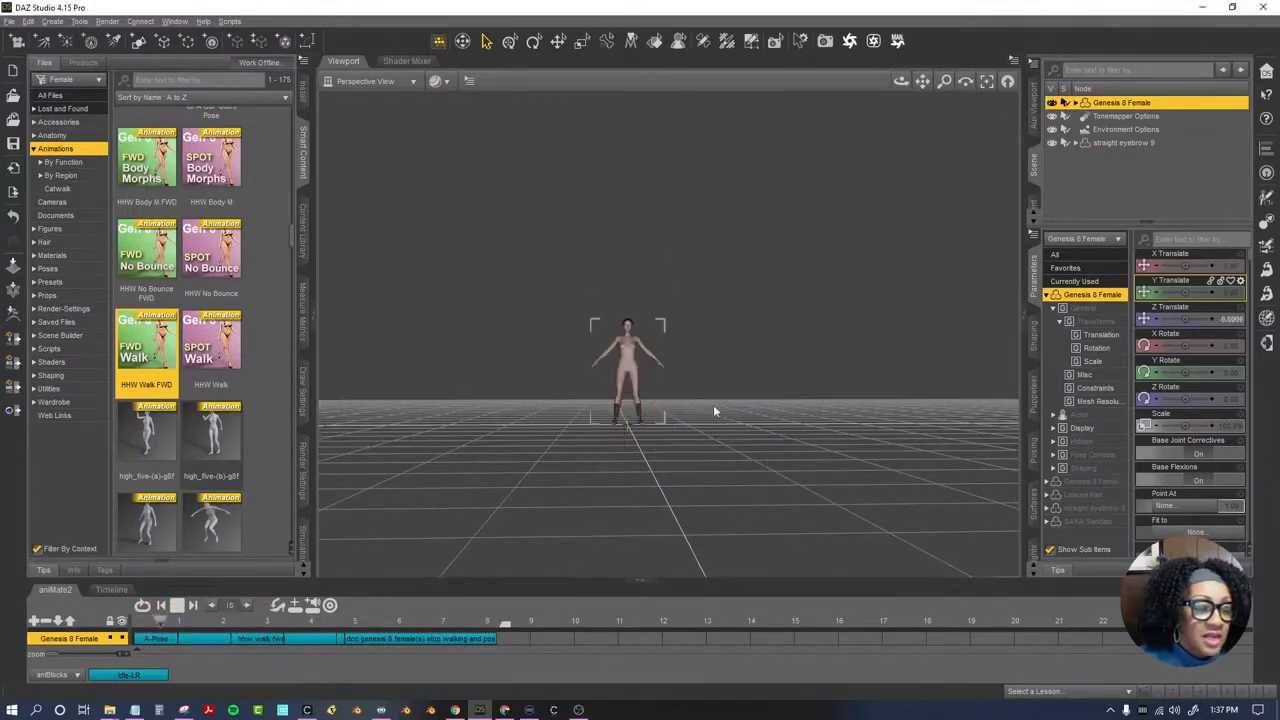
{"action": "left_click", "coordinate": [177, 606]}
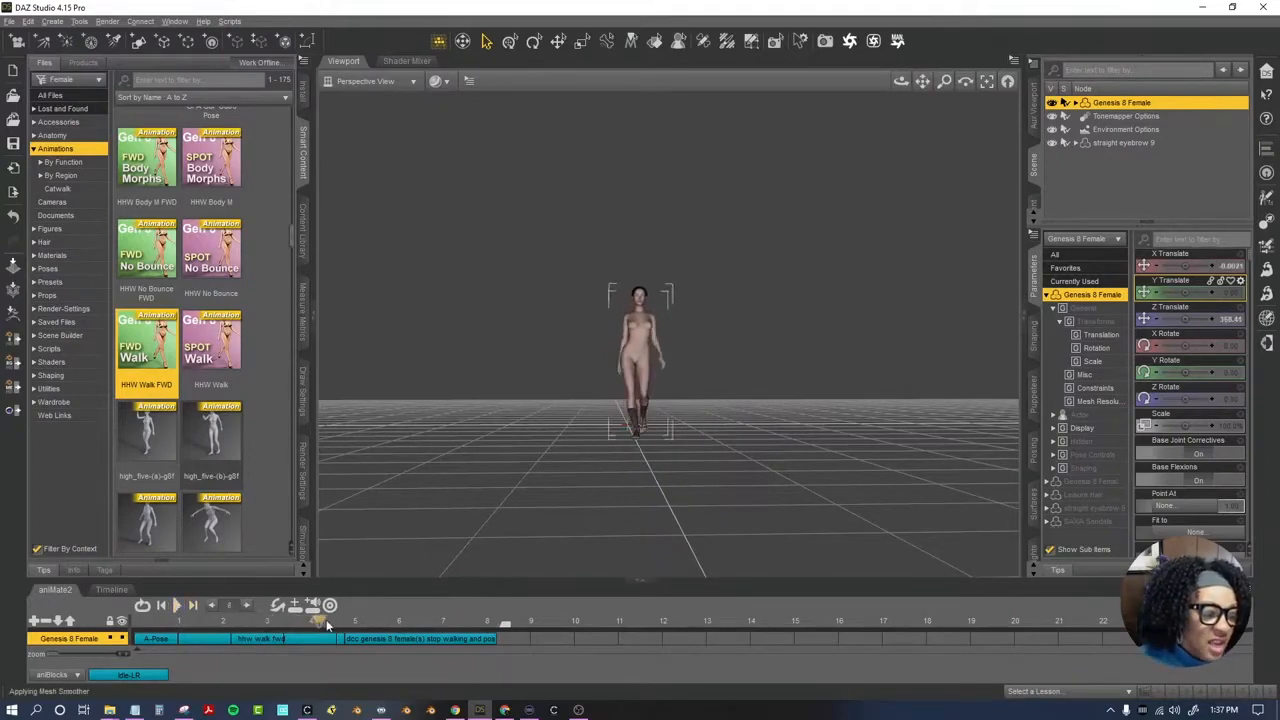
{"action": "left_click", "coordinate": [648, 400]}
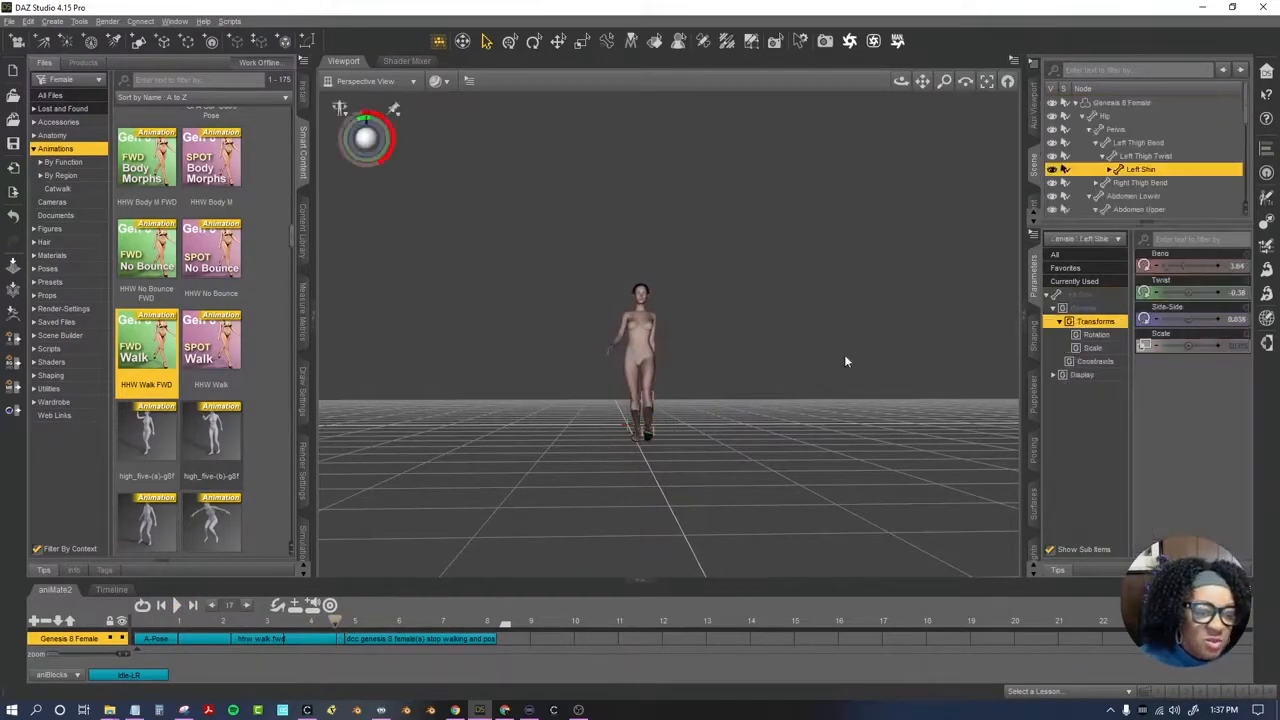
{"action": "left_click", "coordinate": [986, 82]}
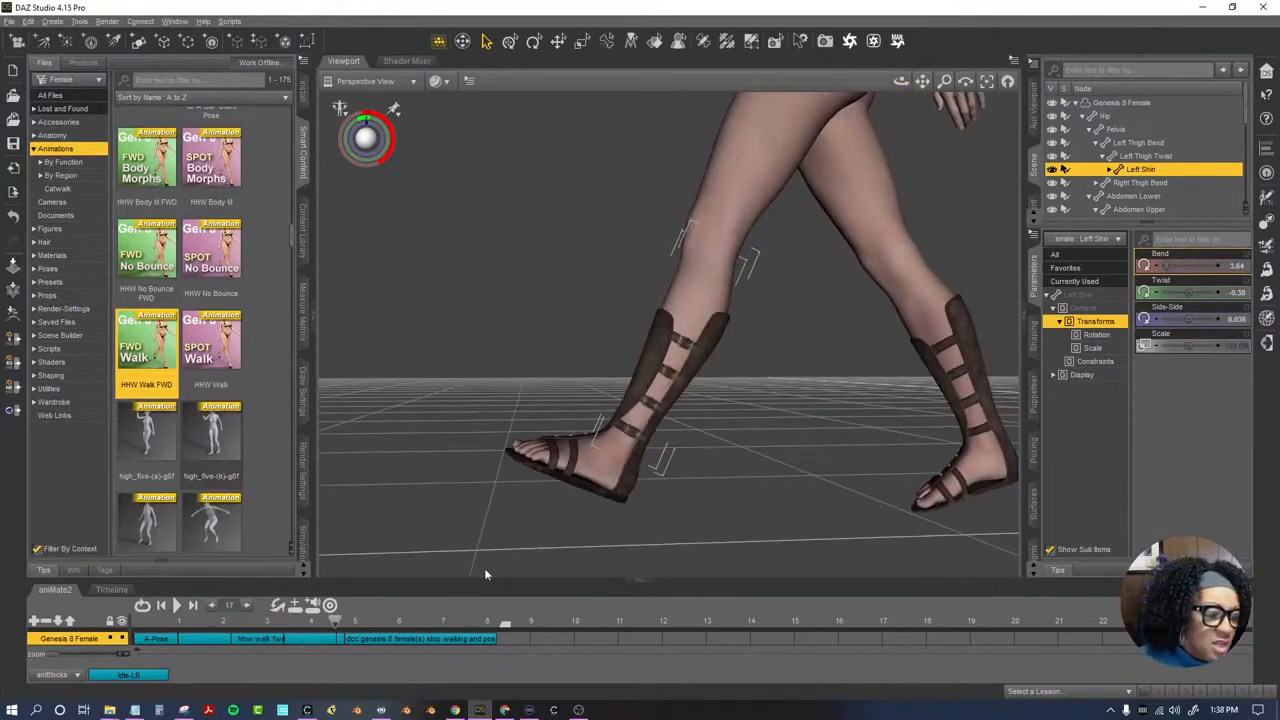
Trim the end of the HHW walk block, butt the stop-and-pose block against it, and play the transition.
{"action": "left_click_drag", "start_coordinate": [343, 627], "coordinate": [440, 641]}
{"action": "left_click", "coordinate": [336, 639]}
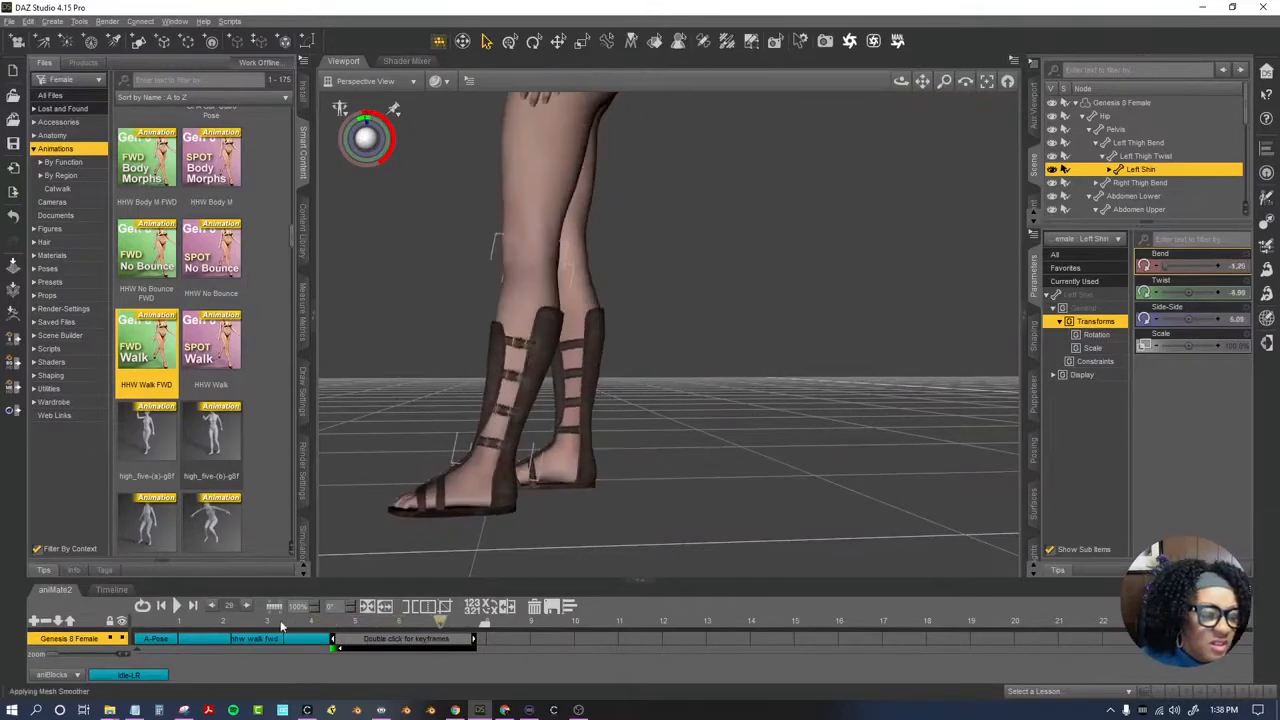
{"action": "left_click", "coordinate": [279, 623]}
{"action": "left_click", "coordinate": [176, 606]}
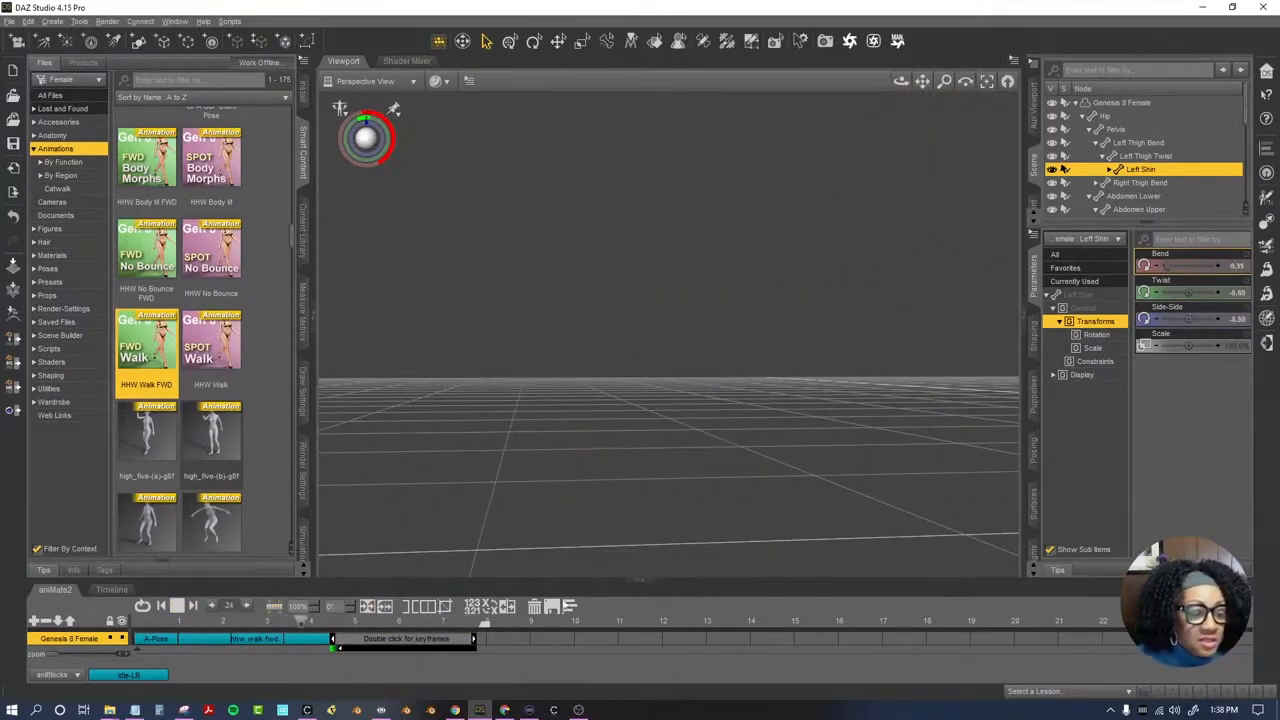
Select the Genesis 8 Female root node, collapse its hierarchy, and frame the whole figure in the viewport.
{"action": "left_click", "coordinate": [1073, 103]}
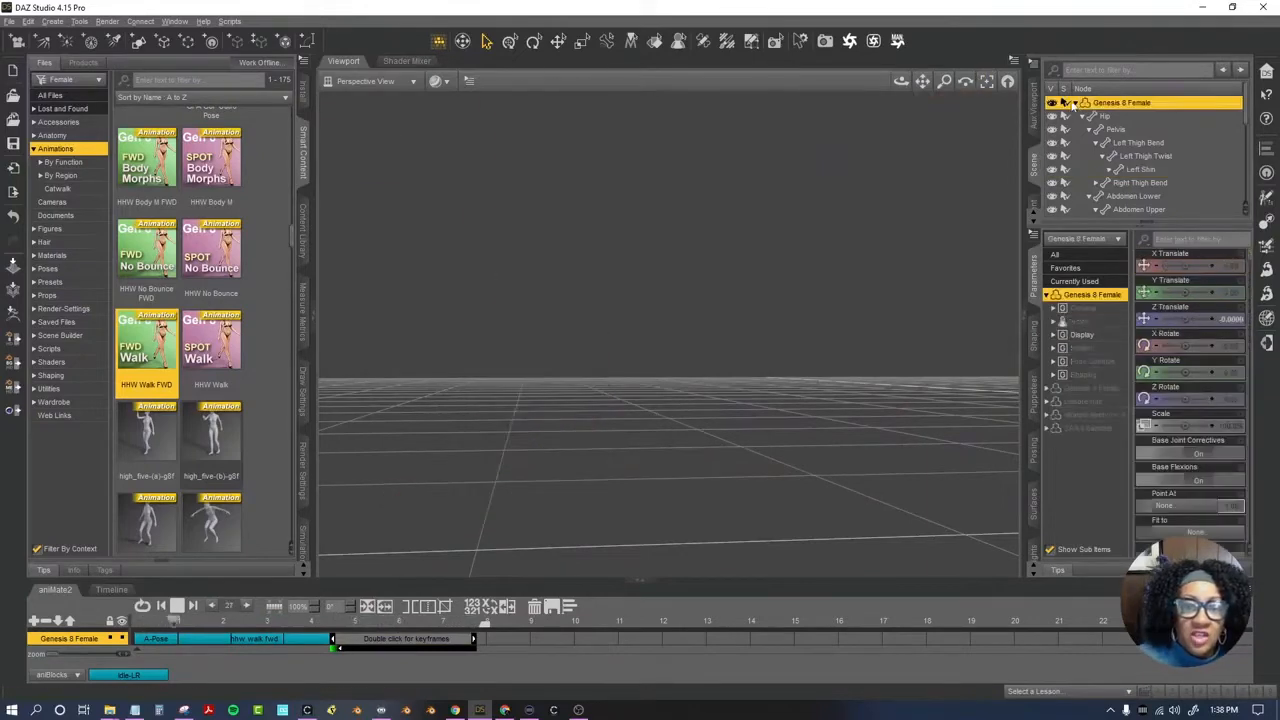
{"action": "left_click", "coordinate": [1076, 103]}
{"action": "left_click", "coordinate": [987, 81]}
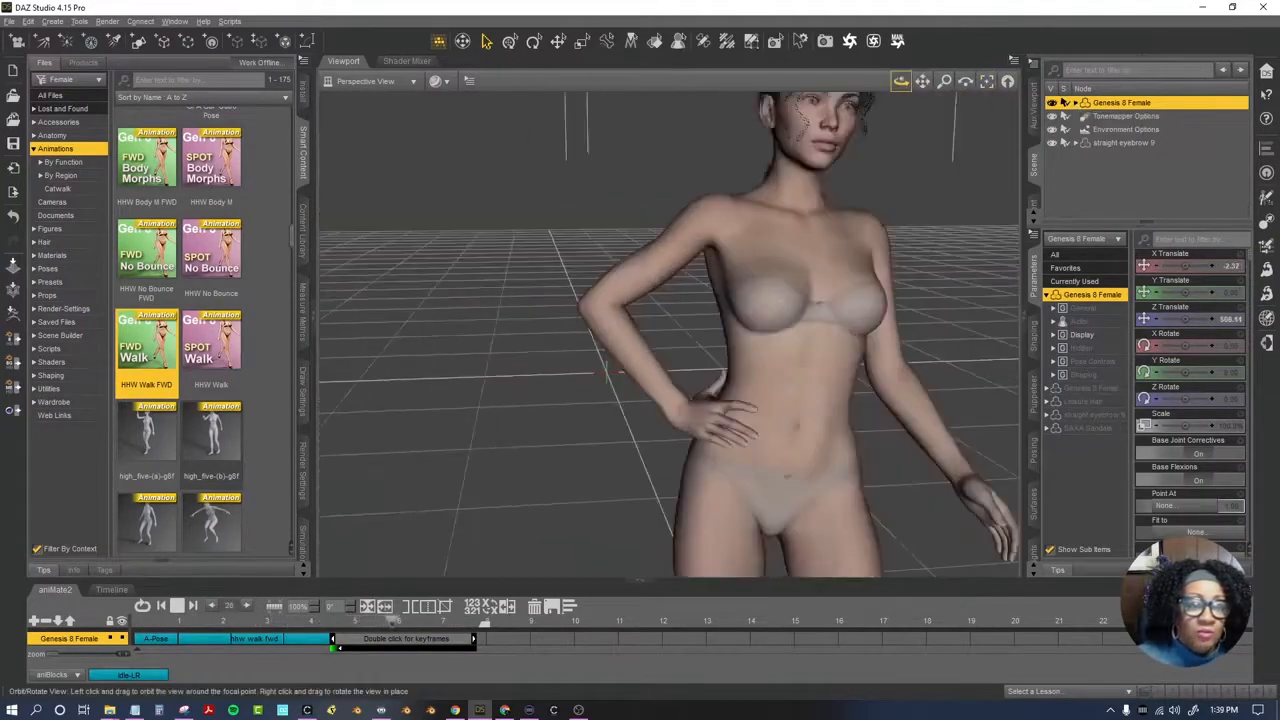
Add the DCC Turn Backwards and Start Walking Ztrans animation directly after the stop-and-pose block.
{"action": "scroll", "coordinate": [272, 264], "scroll_direction": "up", "scroll_amount": 5}
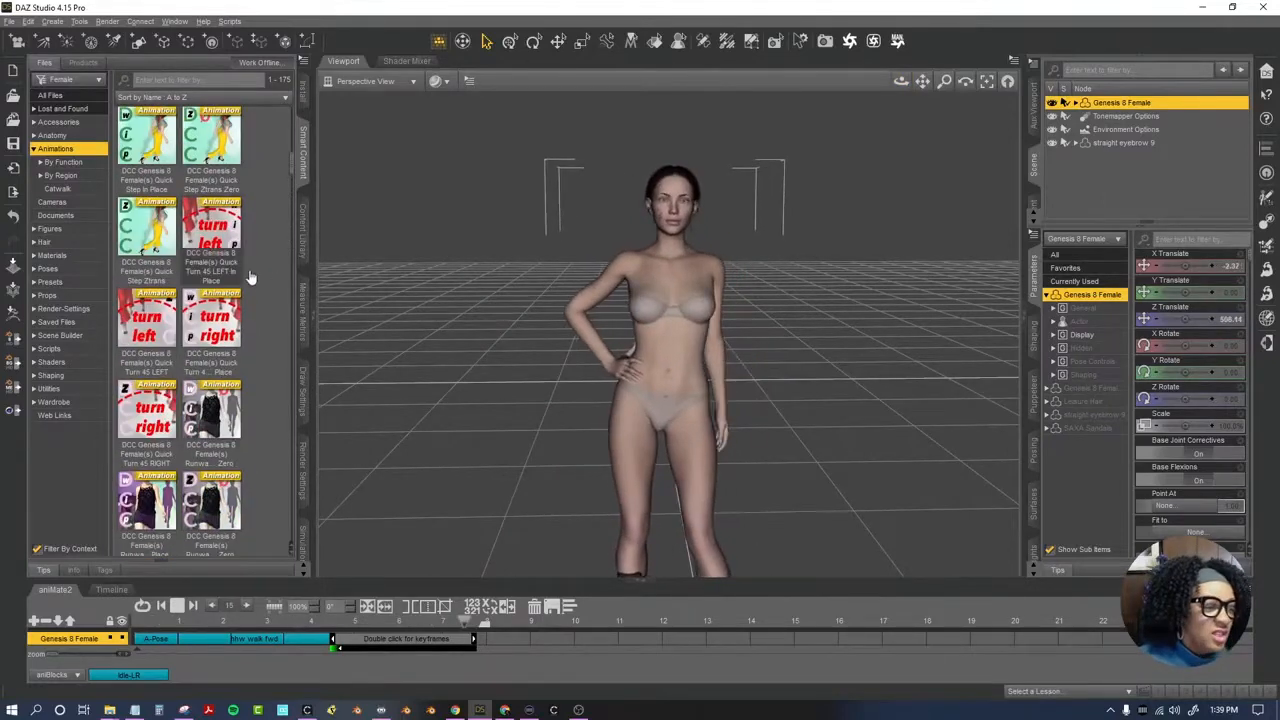
{"action": "scroll", "coordinate": [256, 276], "scroll_direction": "down", "scroll_amount": 4}
{"action": "scroll", "coordinate": [256, 276], "scroll_direction": "down", "scroll_amount": 5}
{"action": "scroll", "coordinate": [256, 229], "scroll_direction": "up", "scroll_amount": 5}
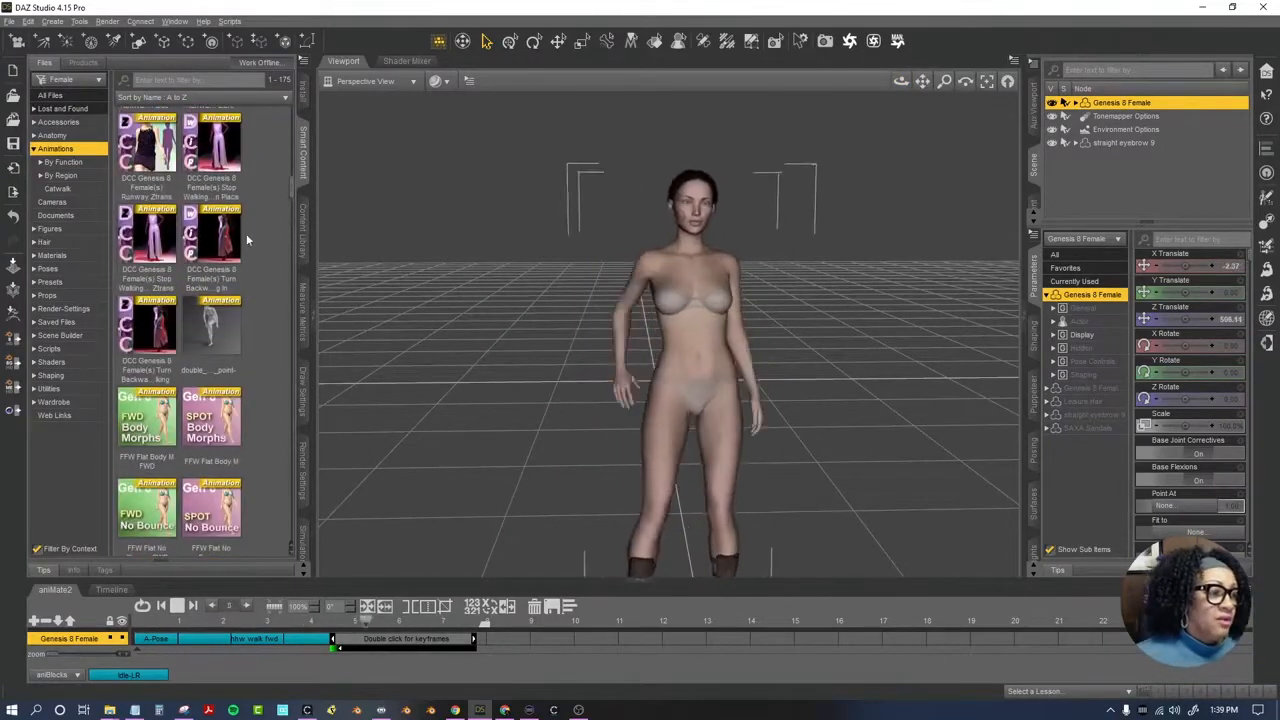
{"action": "left_click_drag", "start_coordinate": [172, 326], "coordinate": [210, 335]}
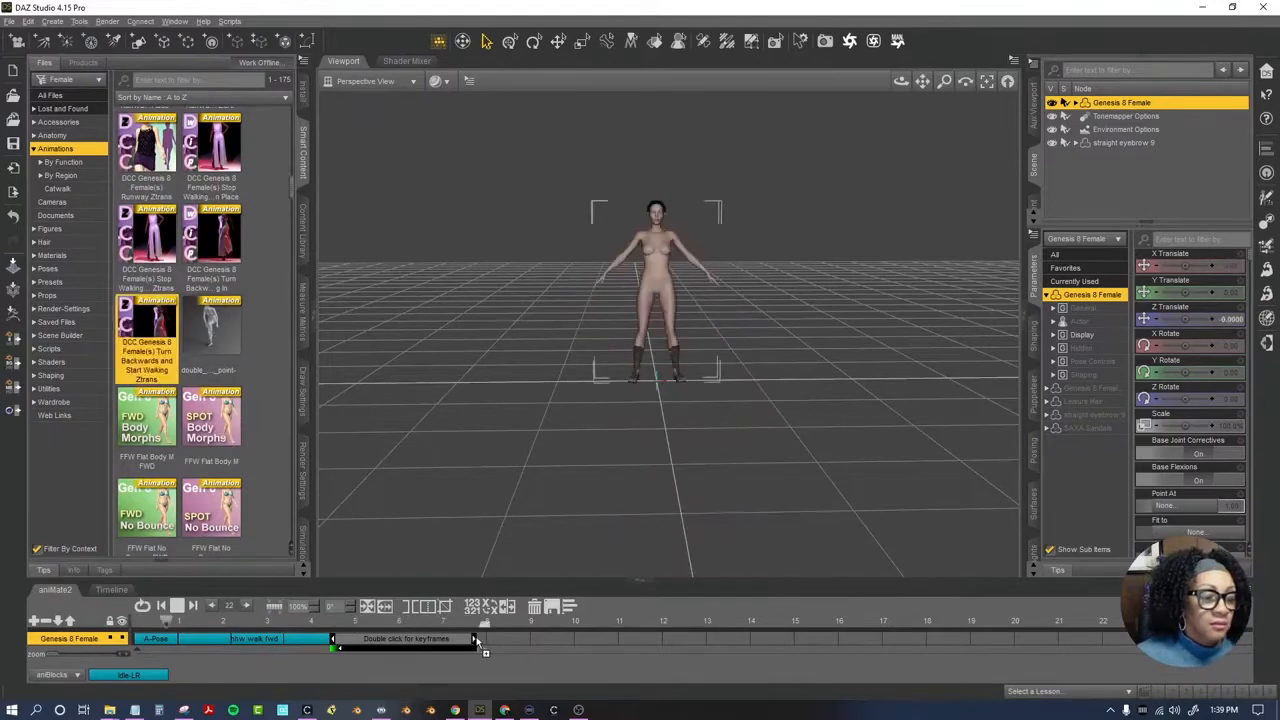
{"action": "left_click_drag", "start_coordinate": [478, 641], "coordinate": [480, 641]}
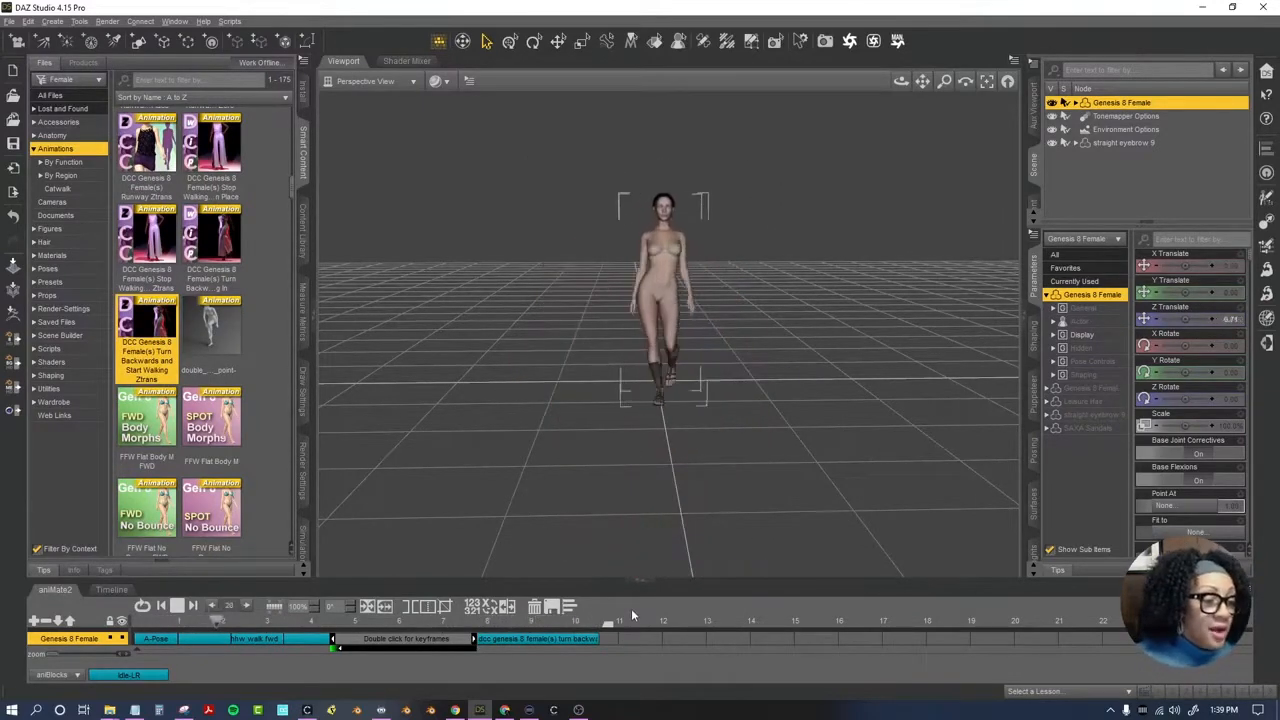
Append the HHW Walk FWD animation directly after the turn-backwards block.
{"action": "scroll", "coordinate": [273, 473], "scroll_direction": "down", "scroll_amount": 5}
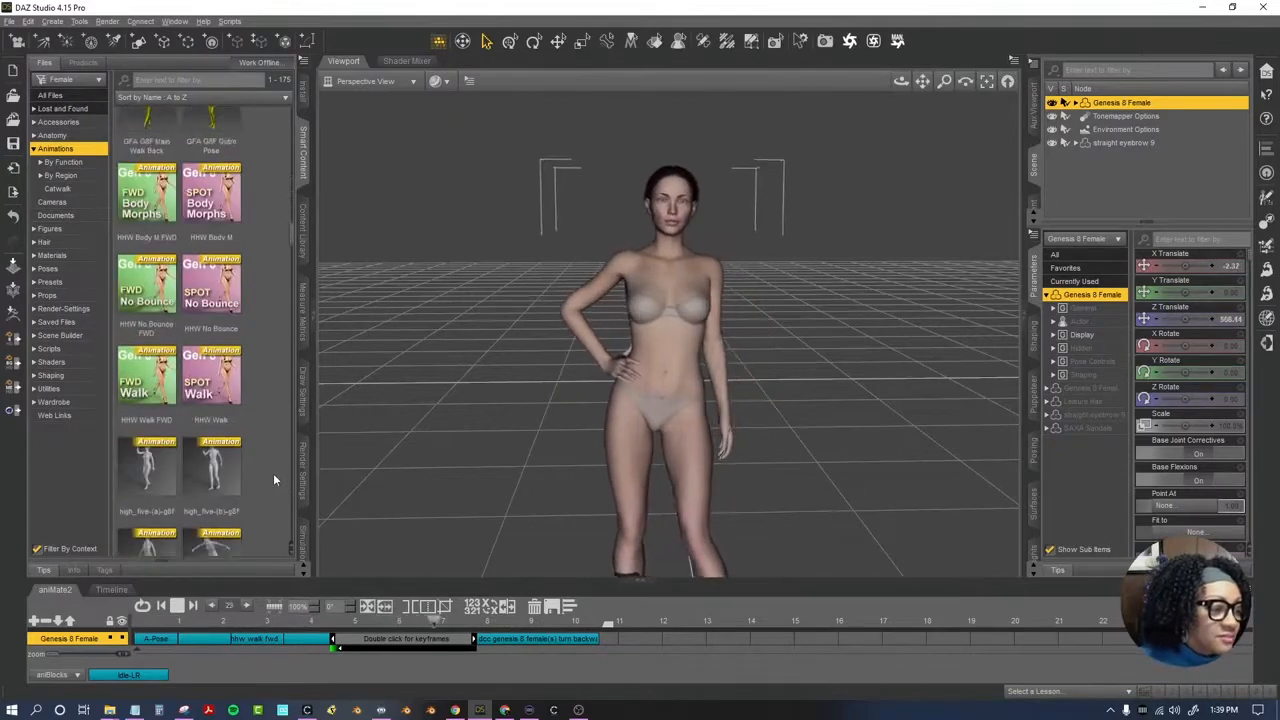
{"action": "scroll", "coordinate": [273, 478], "scroll_direction": "down", "scroll_amount": 1}
{"action": "left_click_drag", "start_coordinate": [147, 340], "coordinate": [766, 637]}
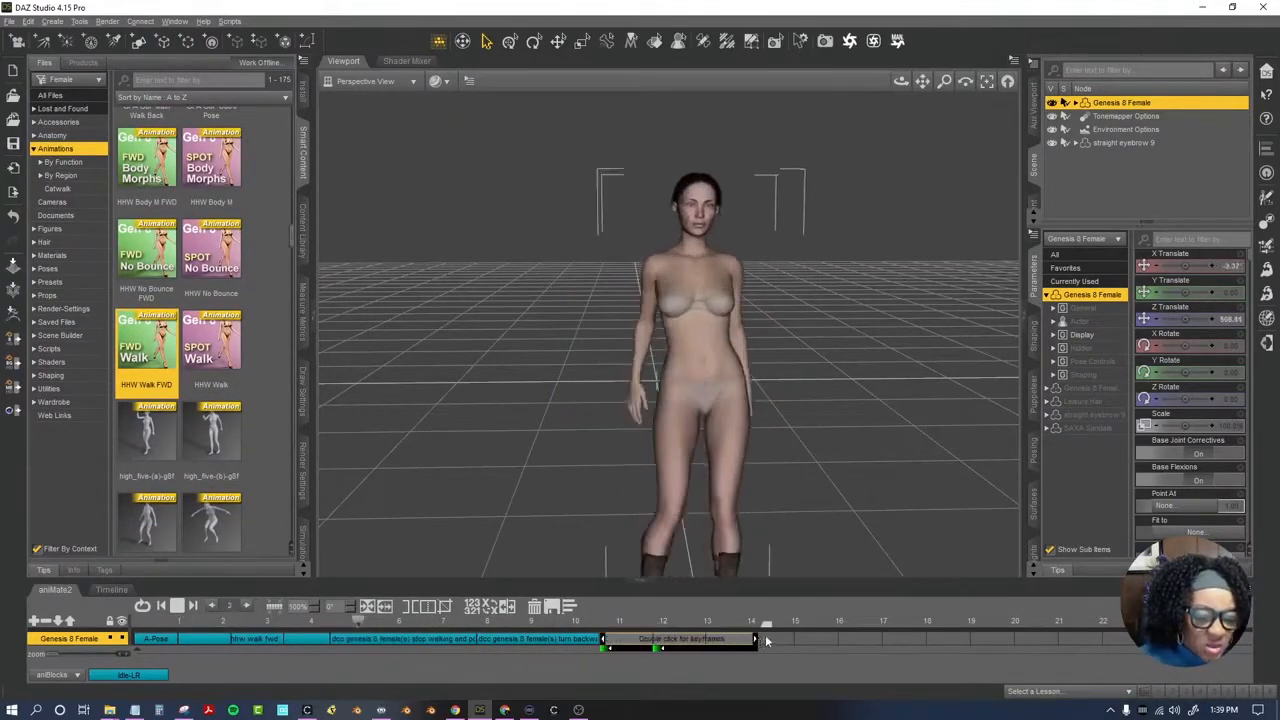
Play the full sequence from the first frame to check the walk, pose, turn and walk back, and return to the start.
{"action": "left_click", "coordinate": [162, 606]}
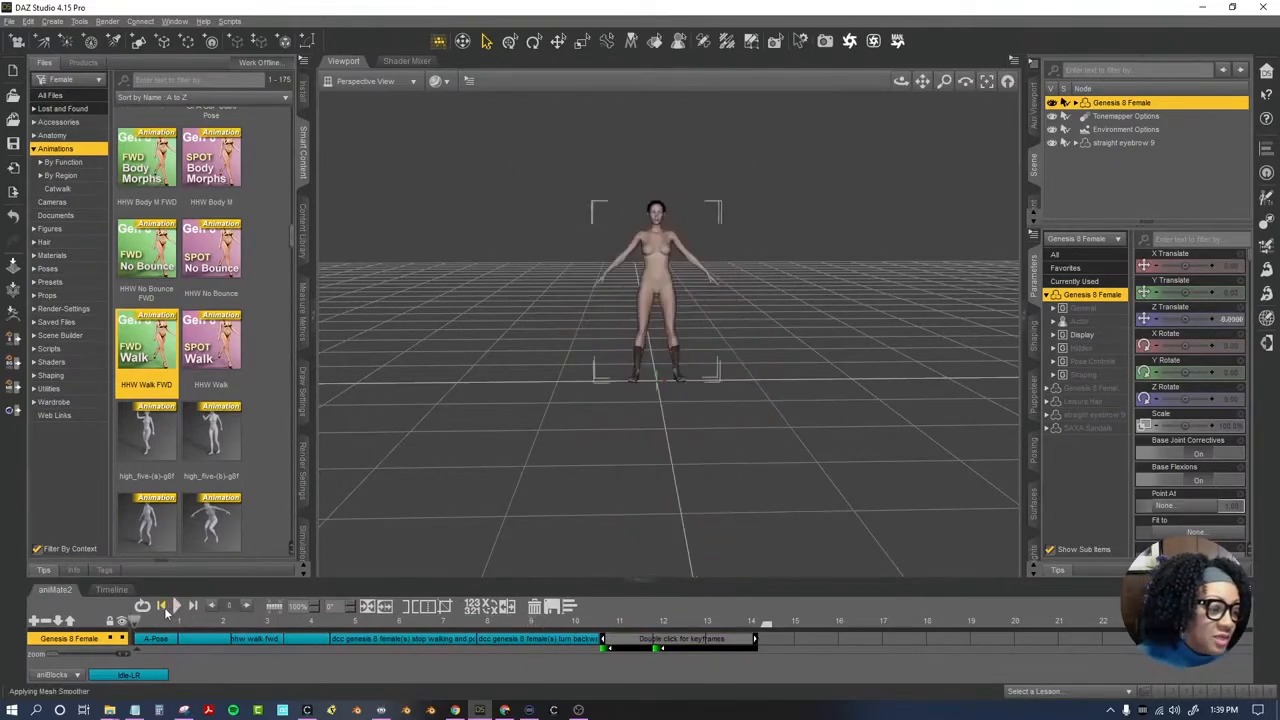
{"action": "left_click", "coordinate": [728, 677]}
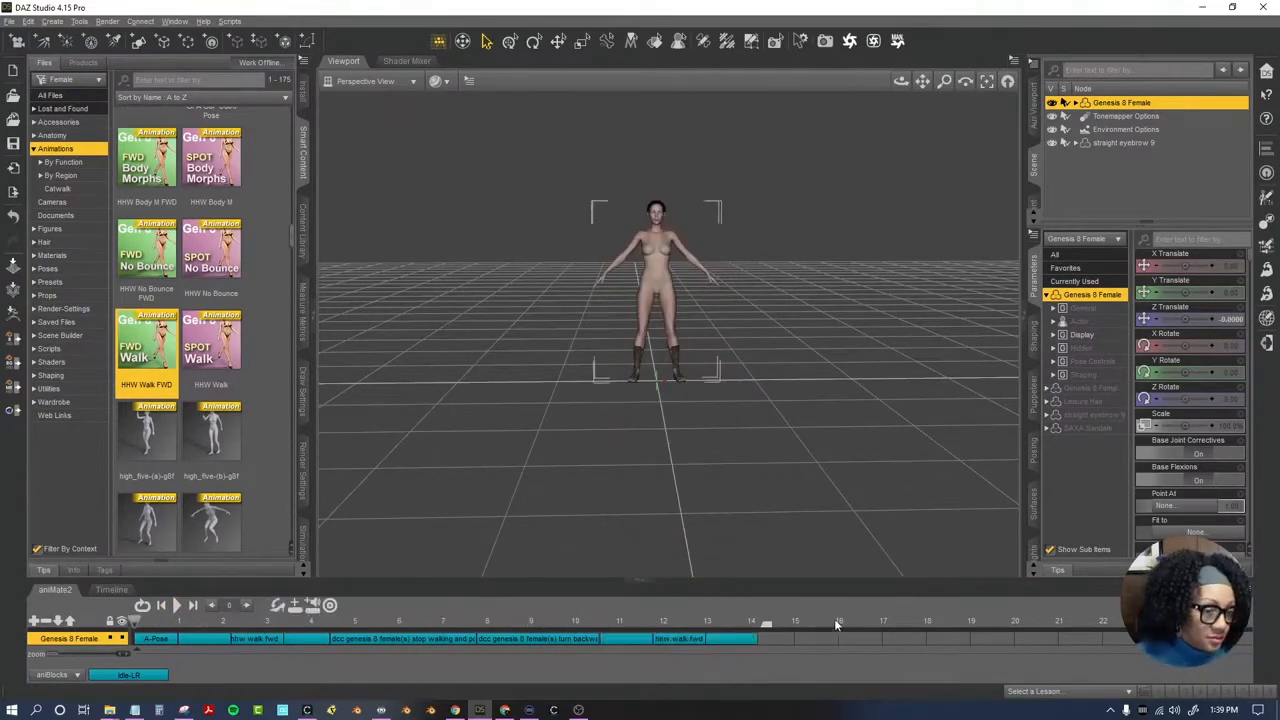
{"action": "left_click", "coordinate": [178, 605]}
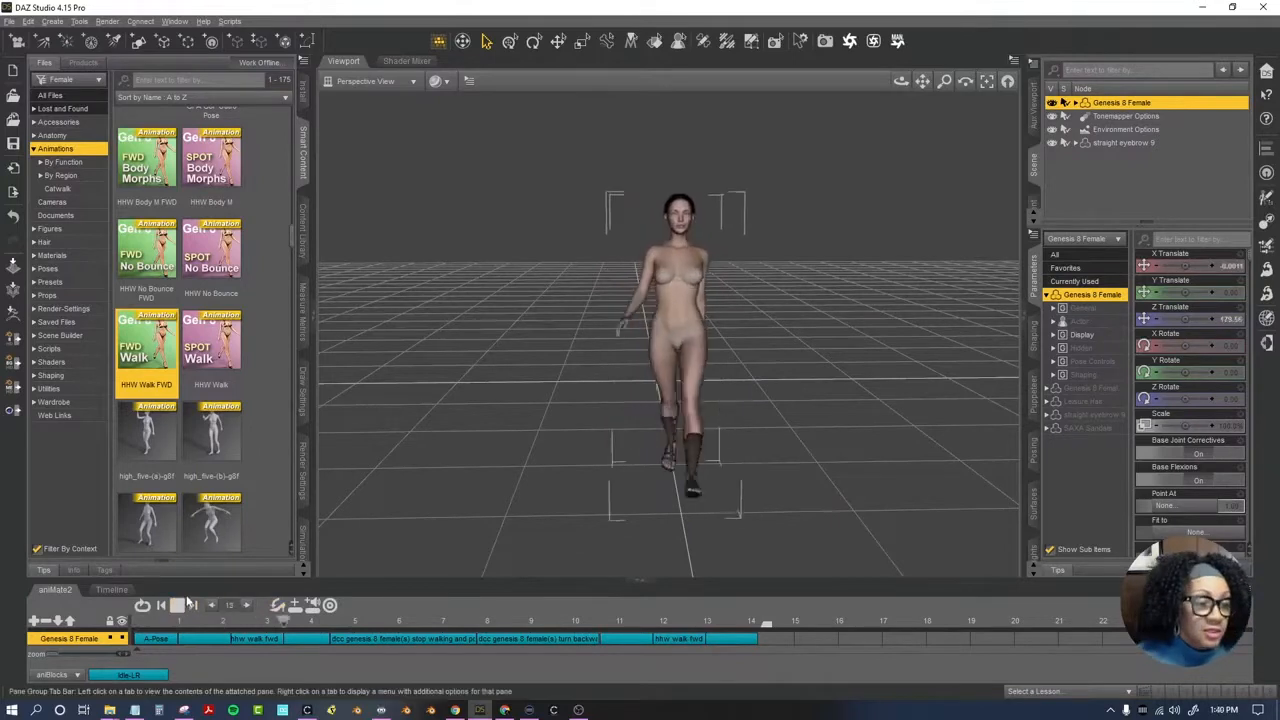
{"action": "mouse_move", "coordinate": [241, 510]}
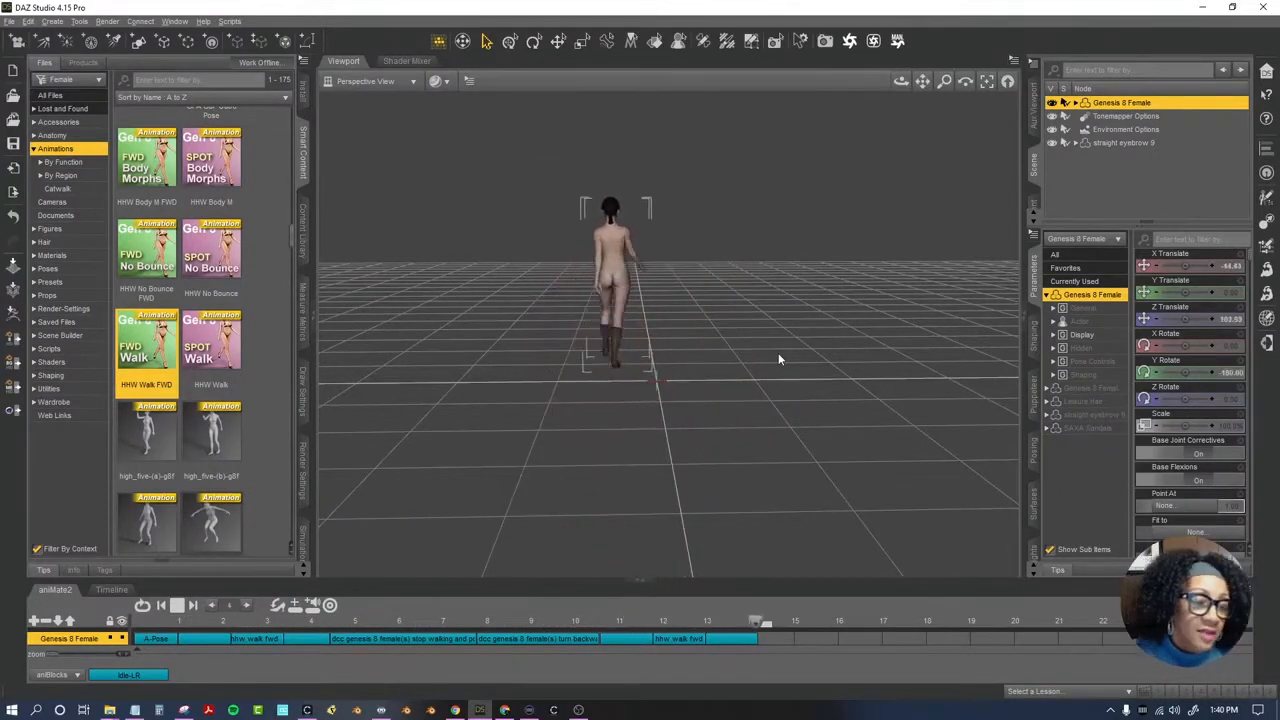
{"action": "left_click", "coordinate": [162, 606]}
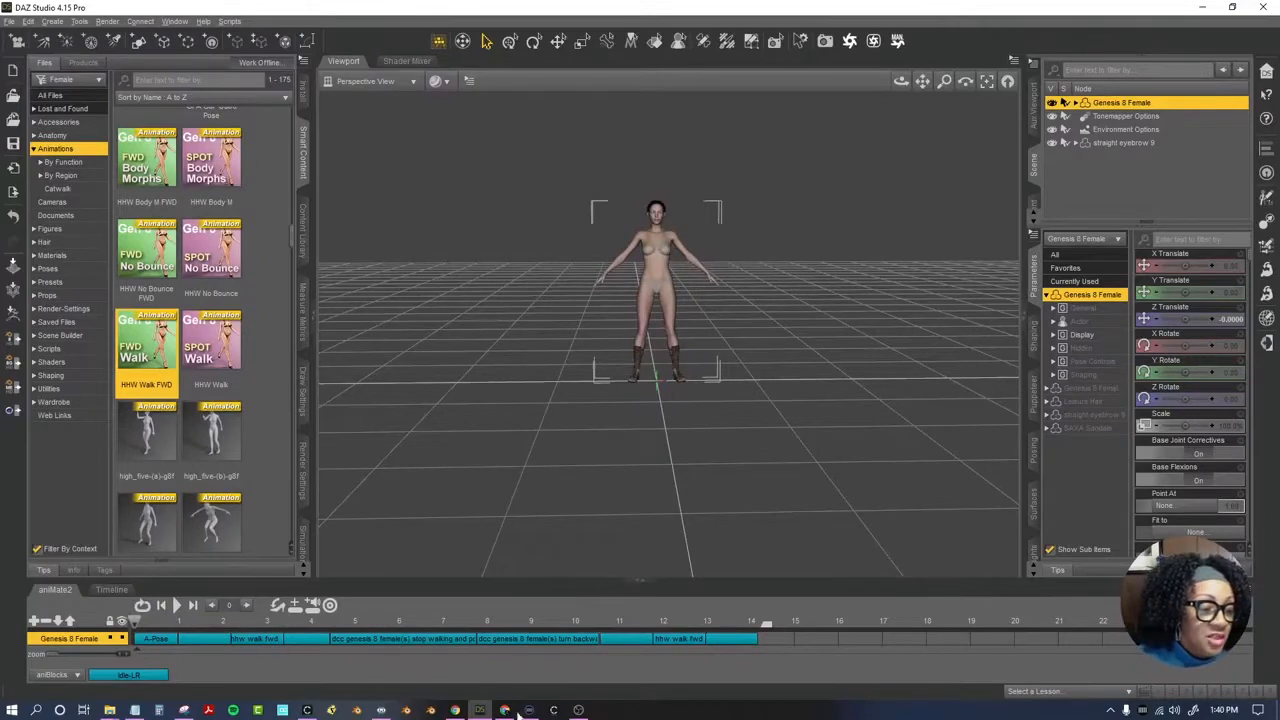
Bake the aniMate2 sequence to studio keyframes and save the scene as Paula.duf.
{"action": "right_click", "coordinate": [362, 666]}
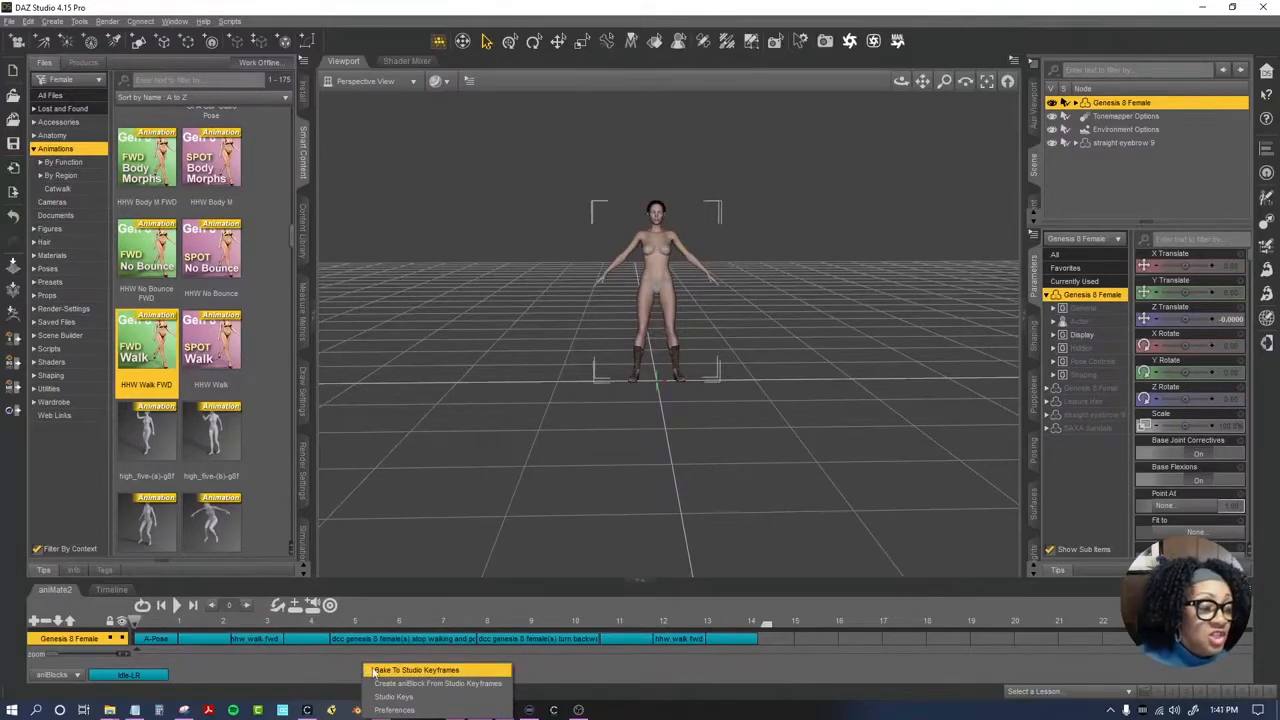
{"action": "left_click", "coordinate": [416, 670]}
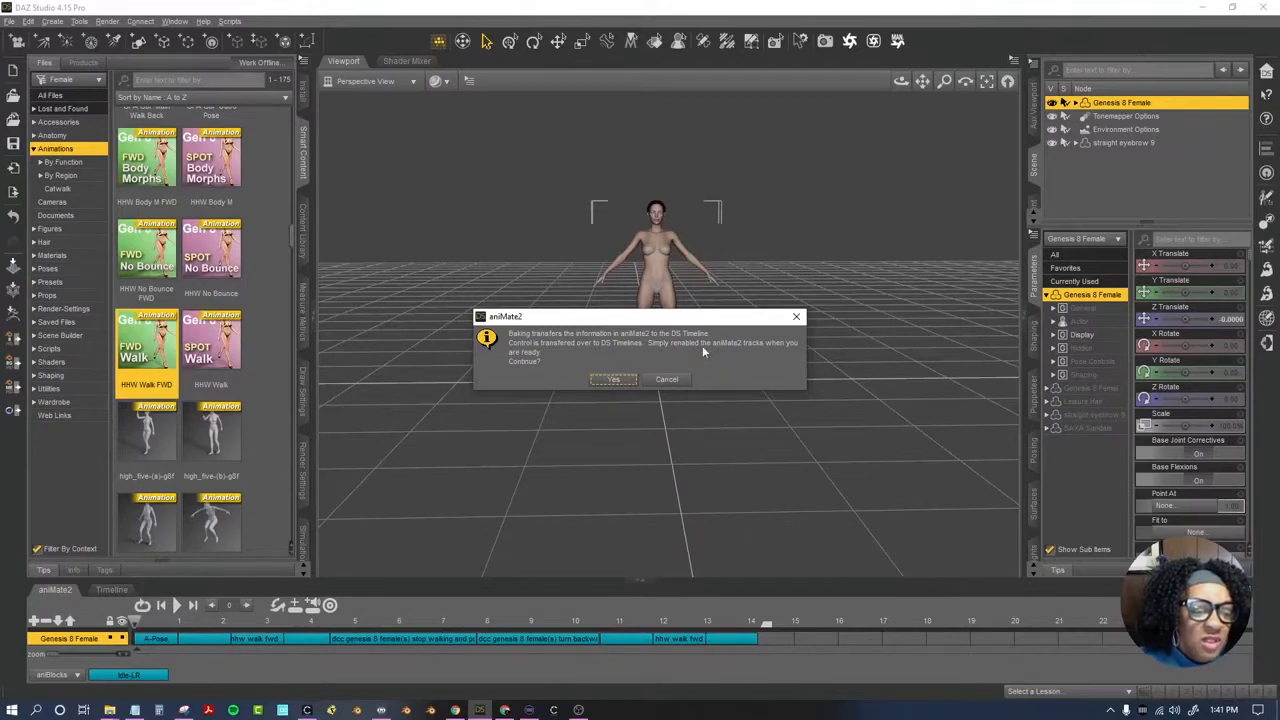
{"action": "left_click", "coordinate": [628, 385]}
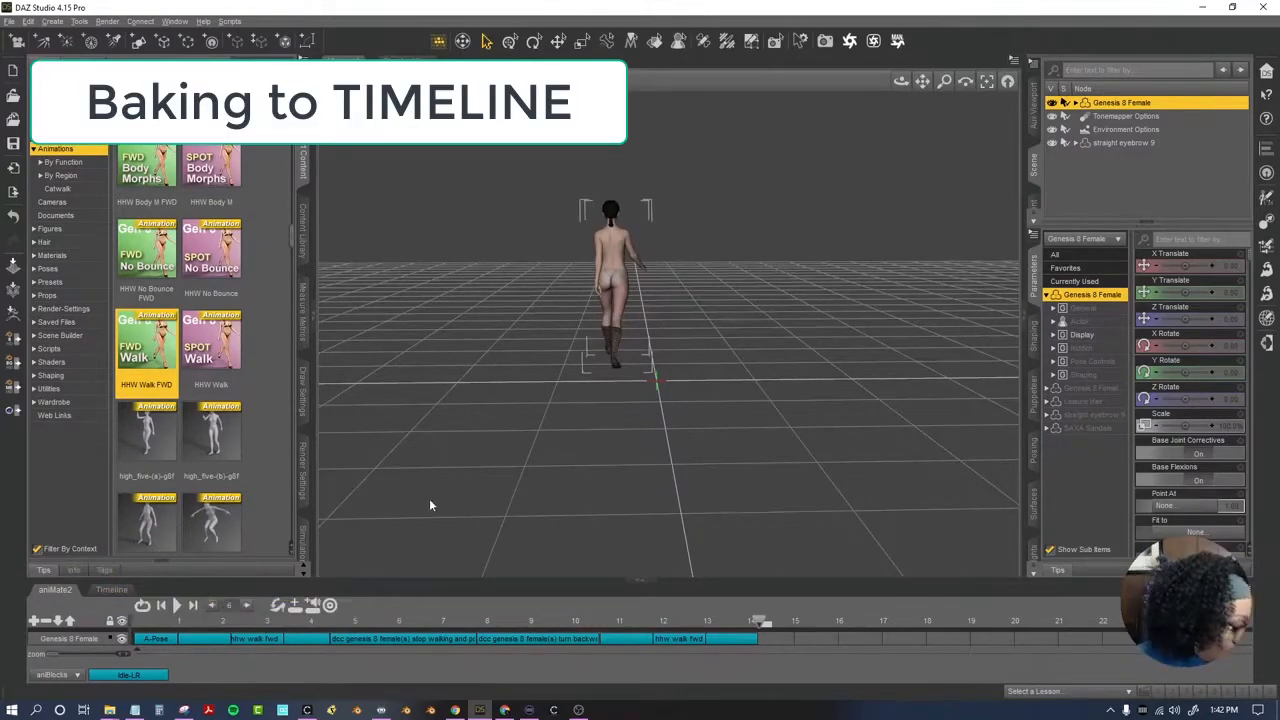
{"action": "left_click", "coordinate": [8, 22]}
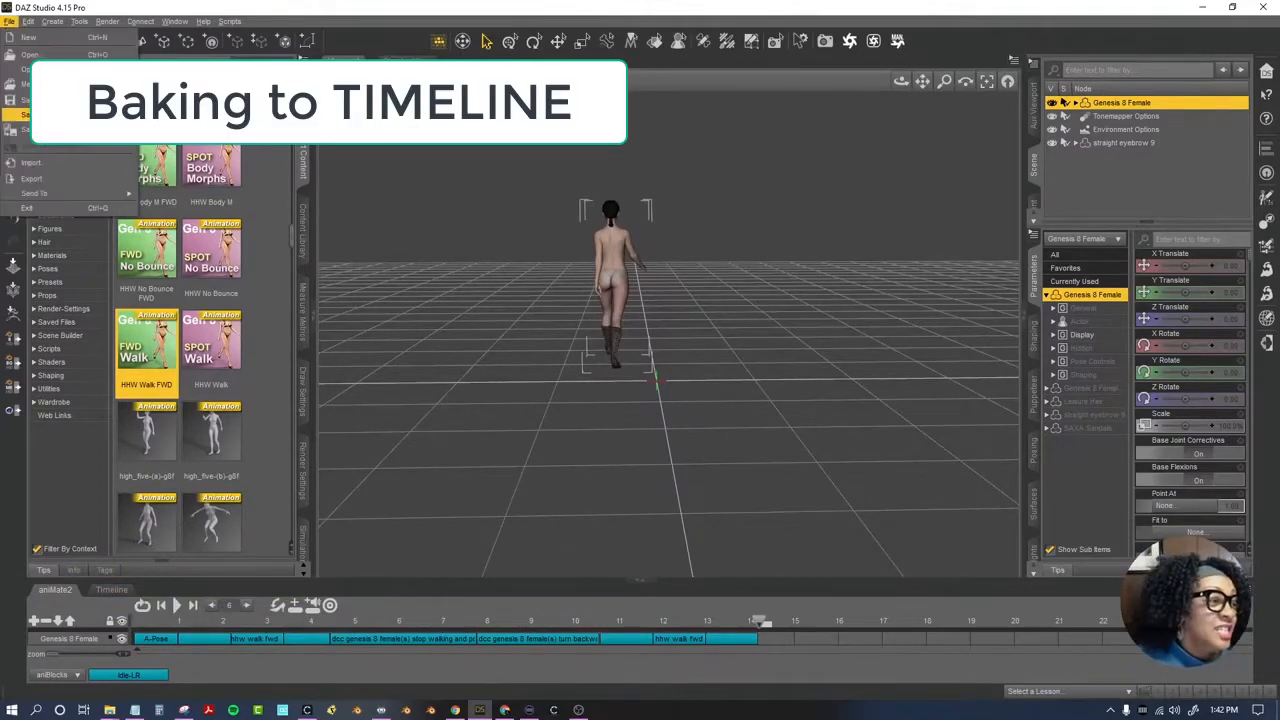
{"action": "mouse_move", "coordinate": [20, 115]}
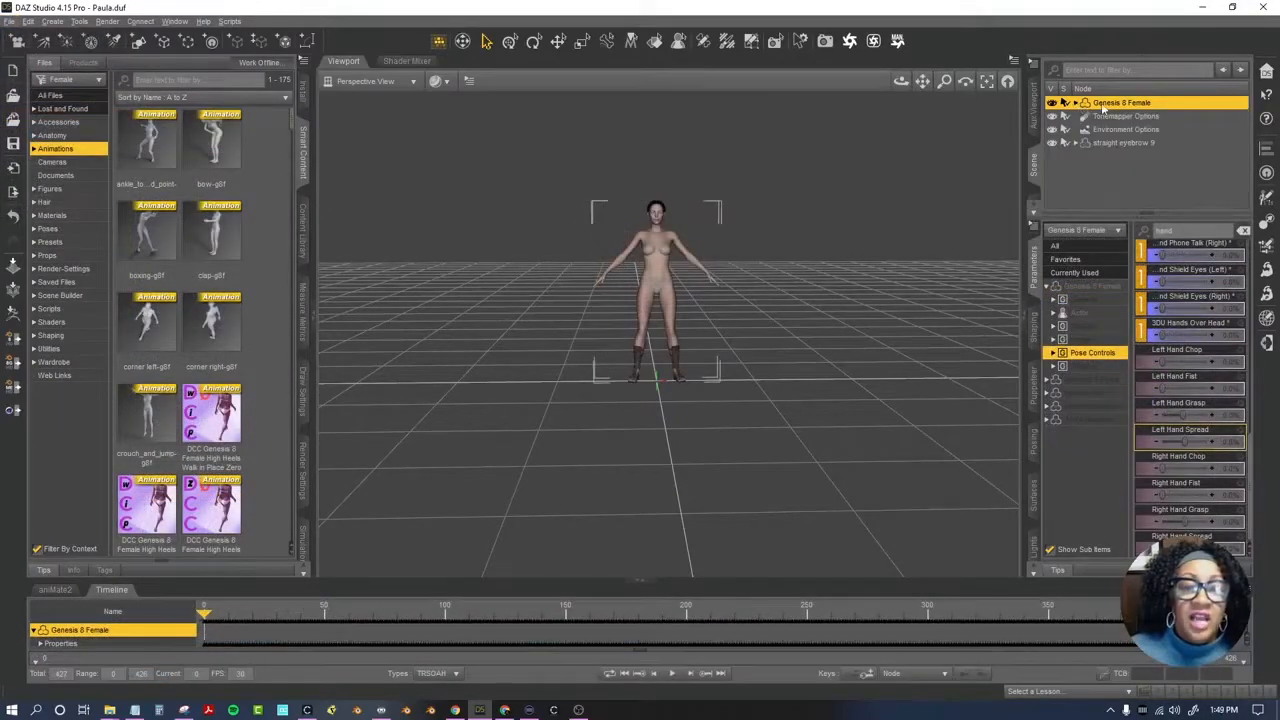
Select all child nodes of Genesis 8 Female.
{"action": "right_click", "coordinate": [1103, 110]}
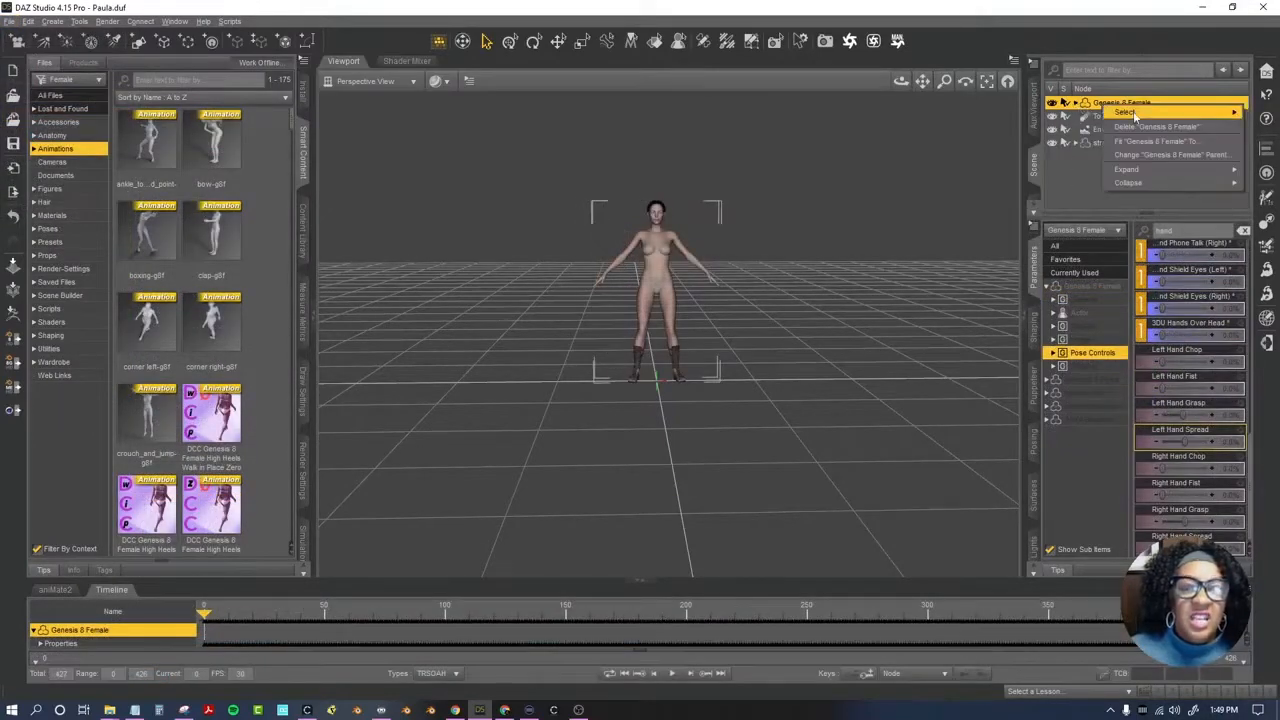
{"action": "mouse_move", "coordinate": [1125, 112]}
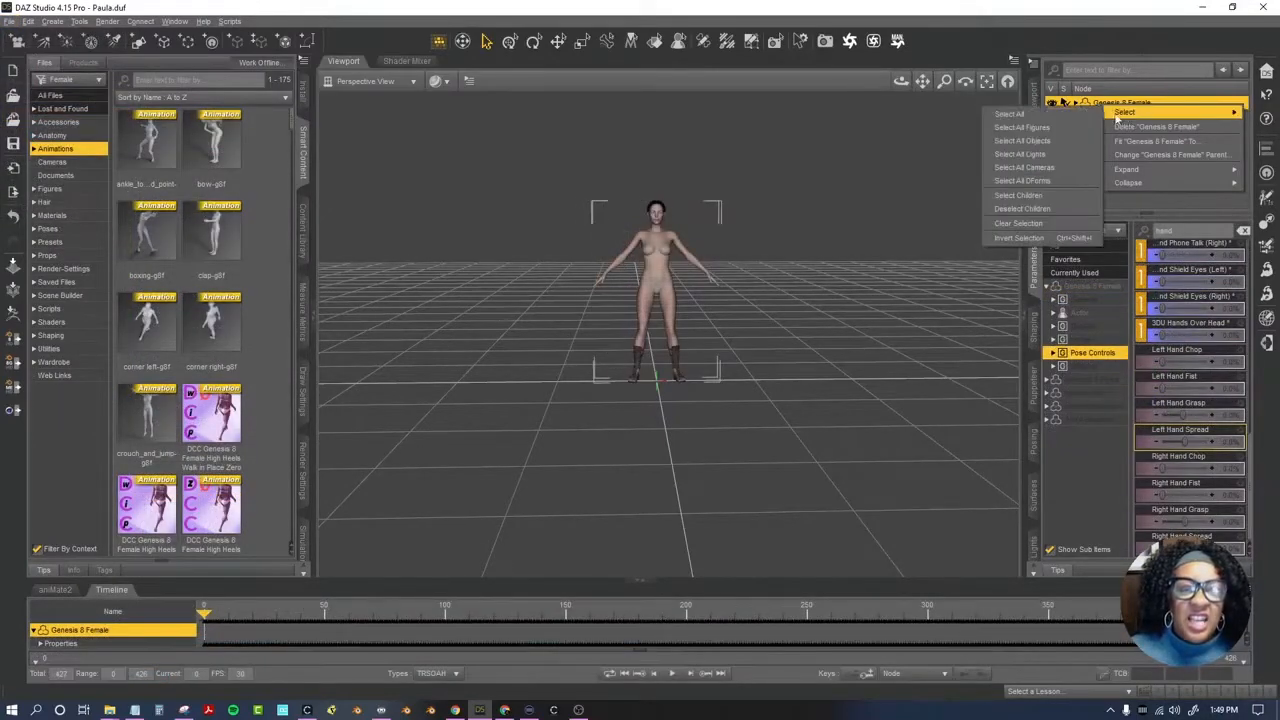
{"action": "left_click", "coordinate": [1040, 200]}
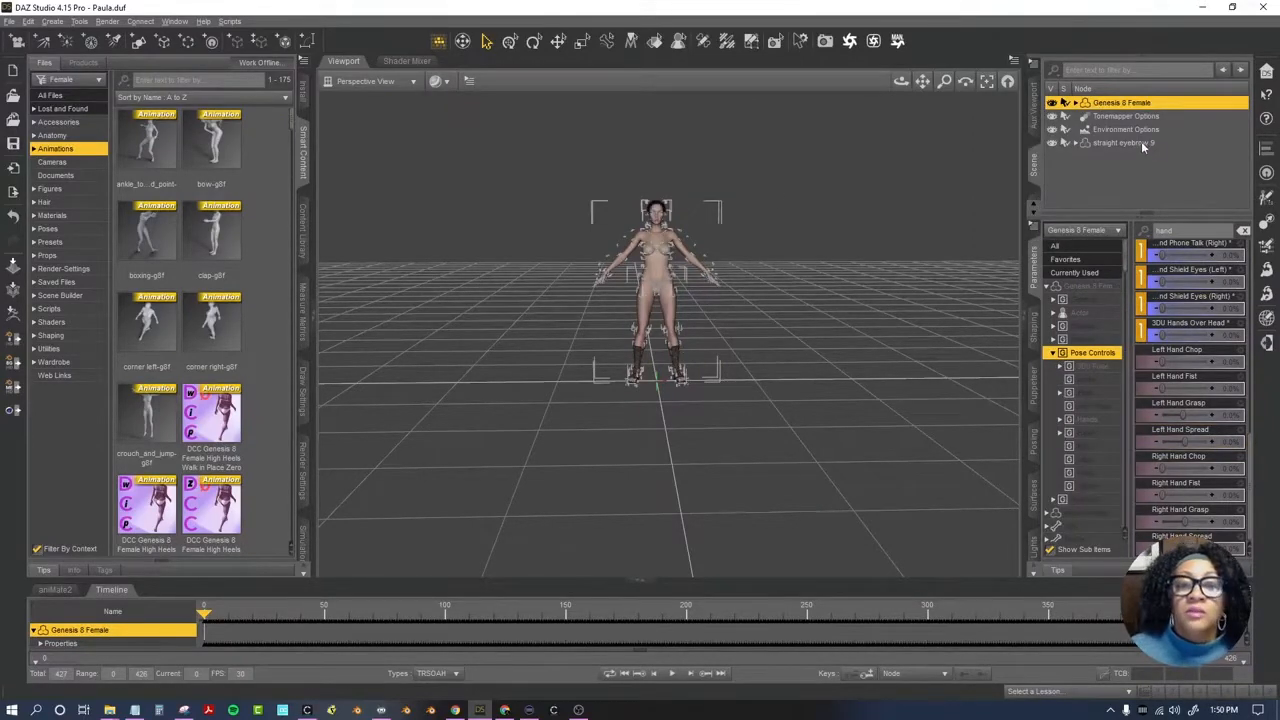
Parent the straight eyebrow 9 node to Genesis 8 Female and collapse the figure's hierarchy.
{"action": "left_click_drag", "start_coordinate": [1142, 147], "coordinate": [1137, 109]}
{"action": "scroll", "coordinate": [1156, 186], "scroll_direction": "up", "scroll_amount": 5}
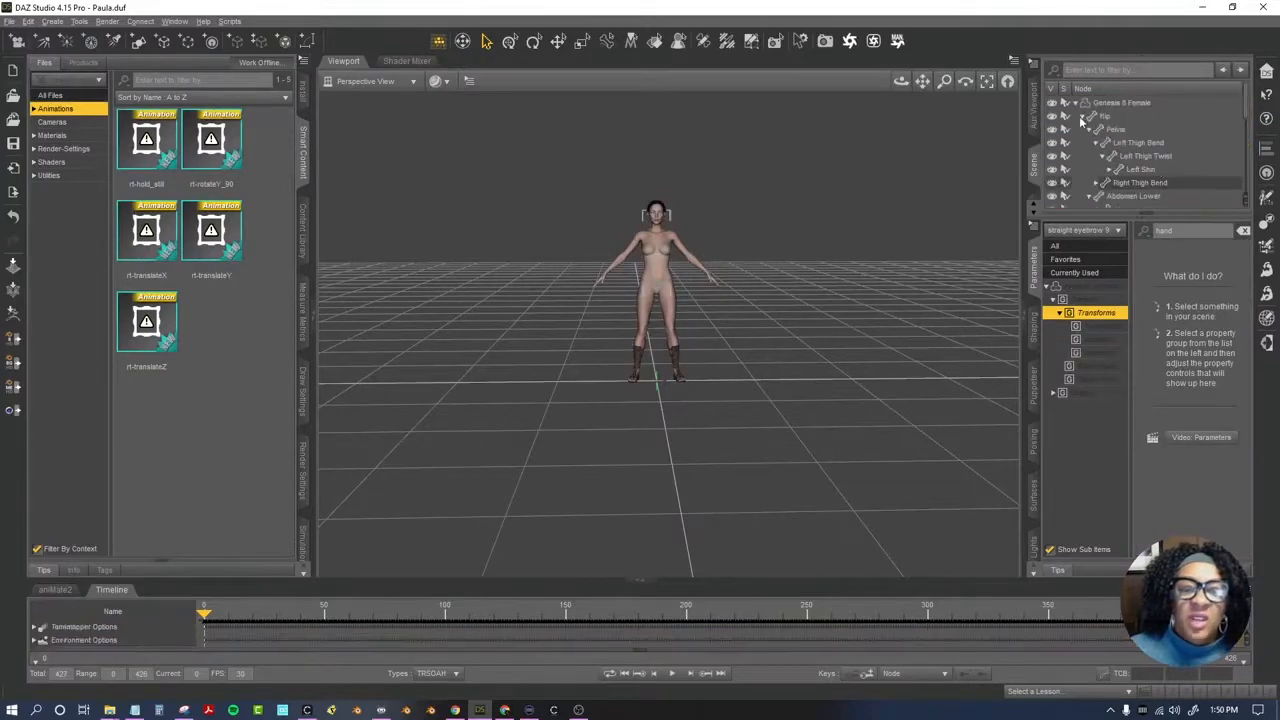
{"action": "left_click", "coordinate": [1076, 103]}
Select Genesis 8 Female together with all its children, including the parented eyebrows.
{"action": "left_click", "coordinate": [1088, 104]}
{"action": "right_click", "coordinate": [1090, 106]}
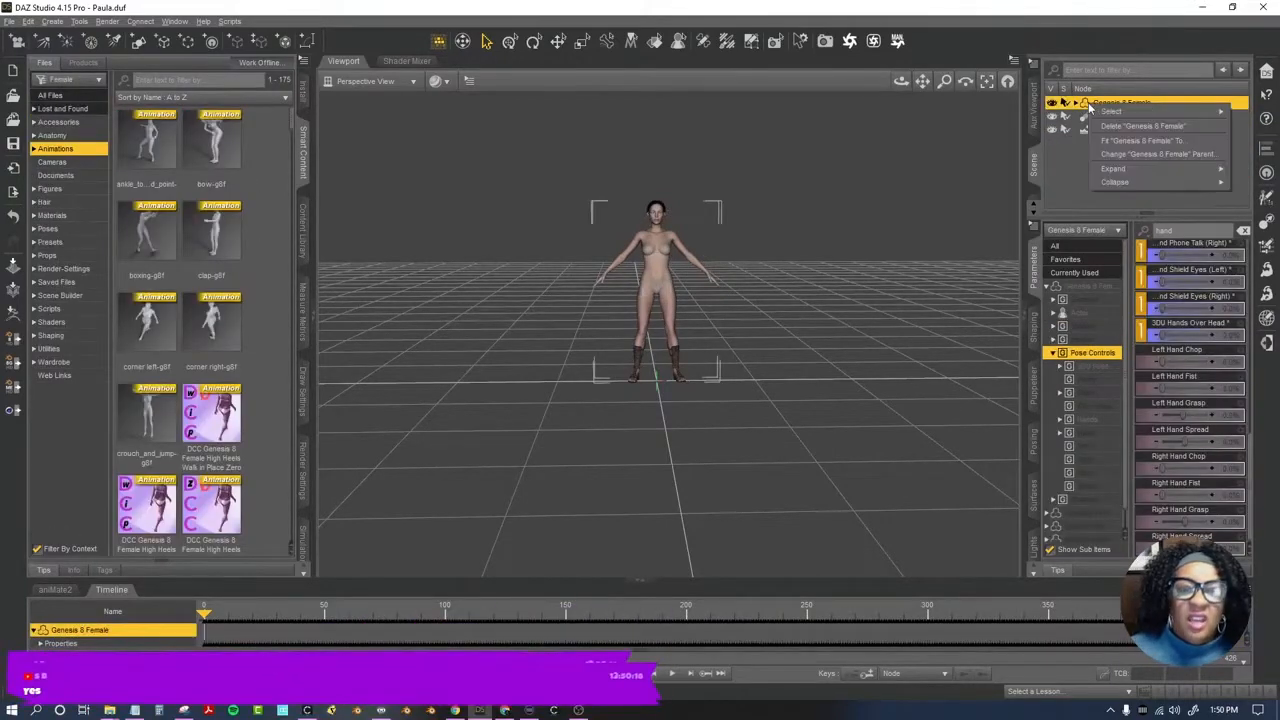
{"action": "mouse_move", "coordinate": [1115, 111]}
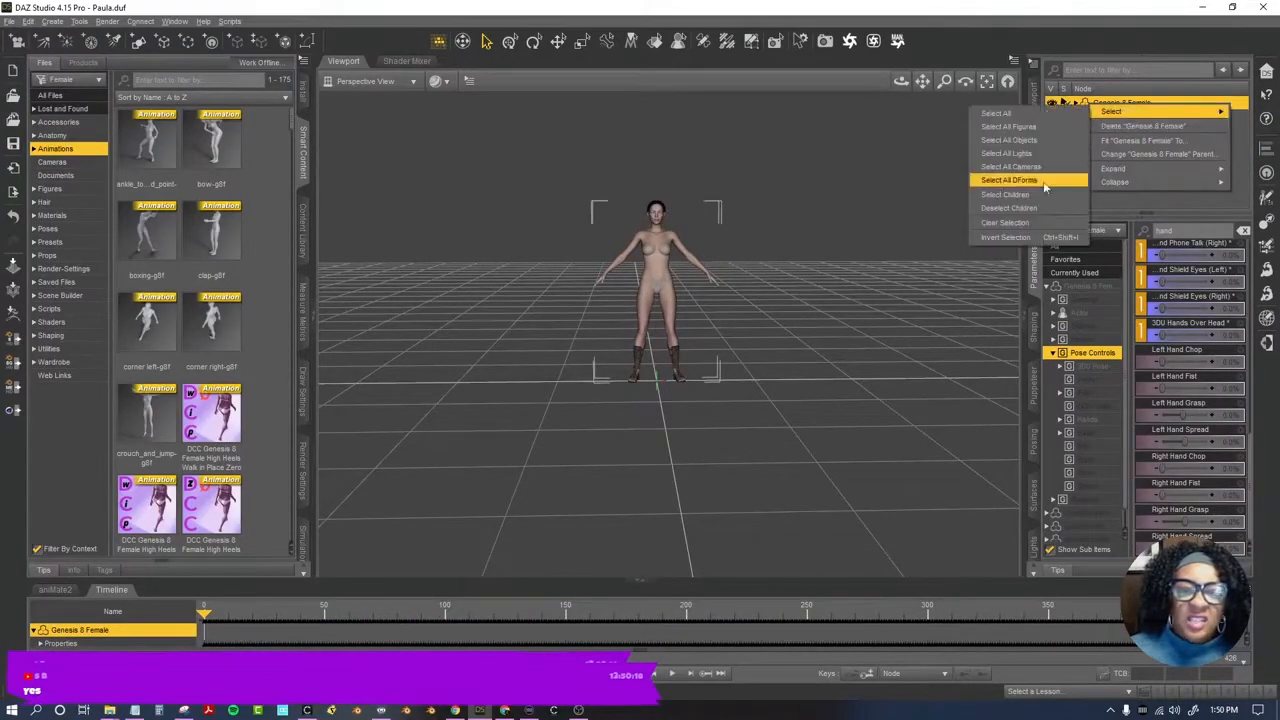
{"action": "left_click", "coordinate": [1045, 183]}
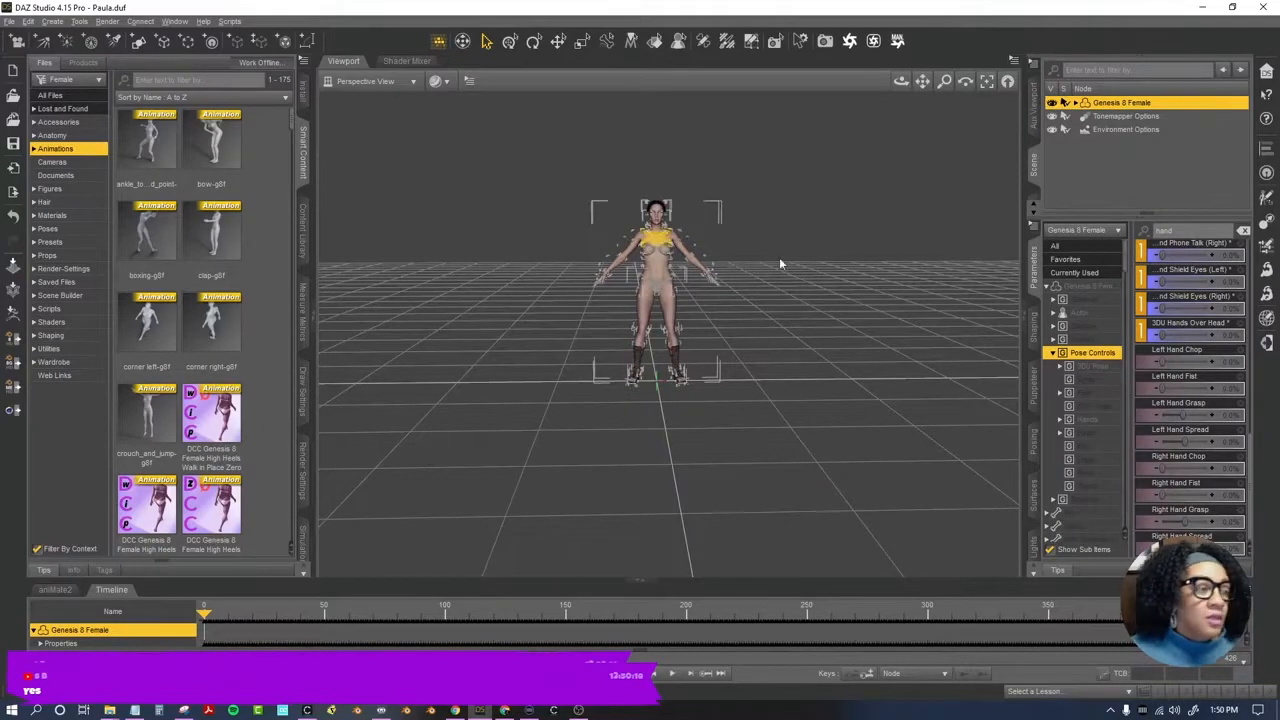
Export the selection as an Autodesk FBX file named Paula-Walk01 in the blender_render folder.
{"action": "left_click", "coordinate": [8, 22]}
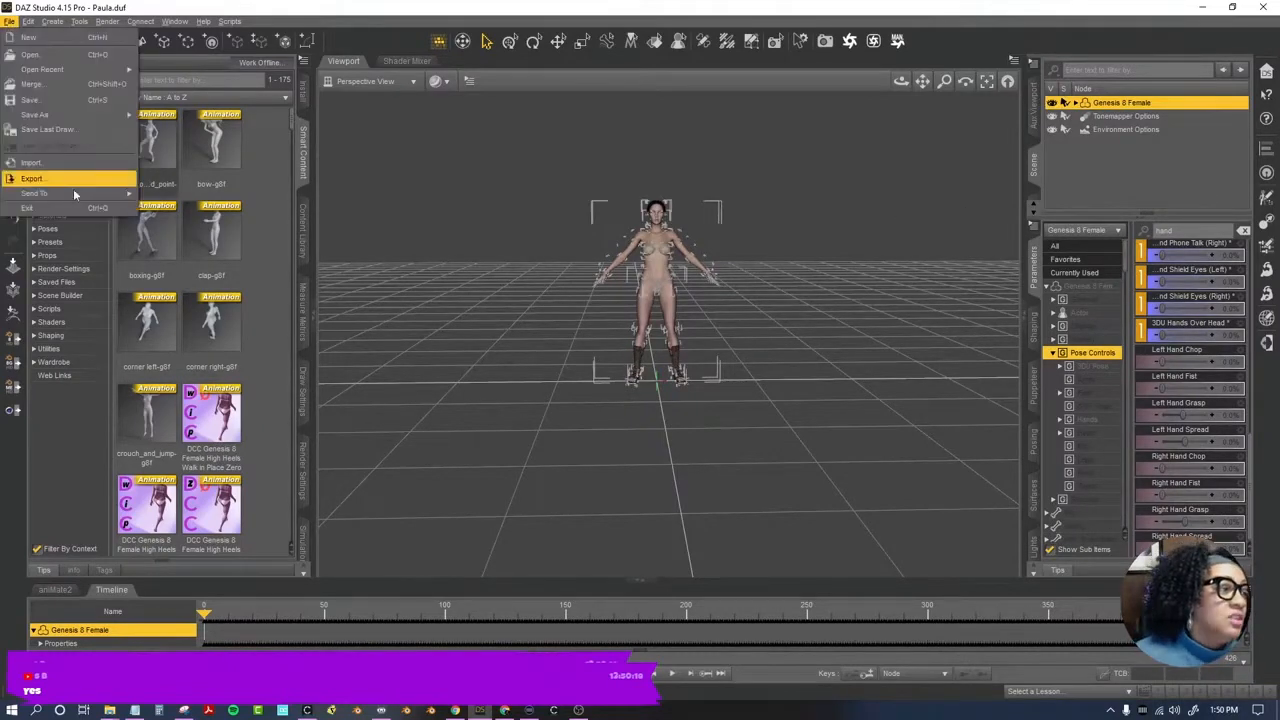
{"action": "left_click", "coordinate": [60, 176]}
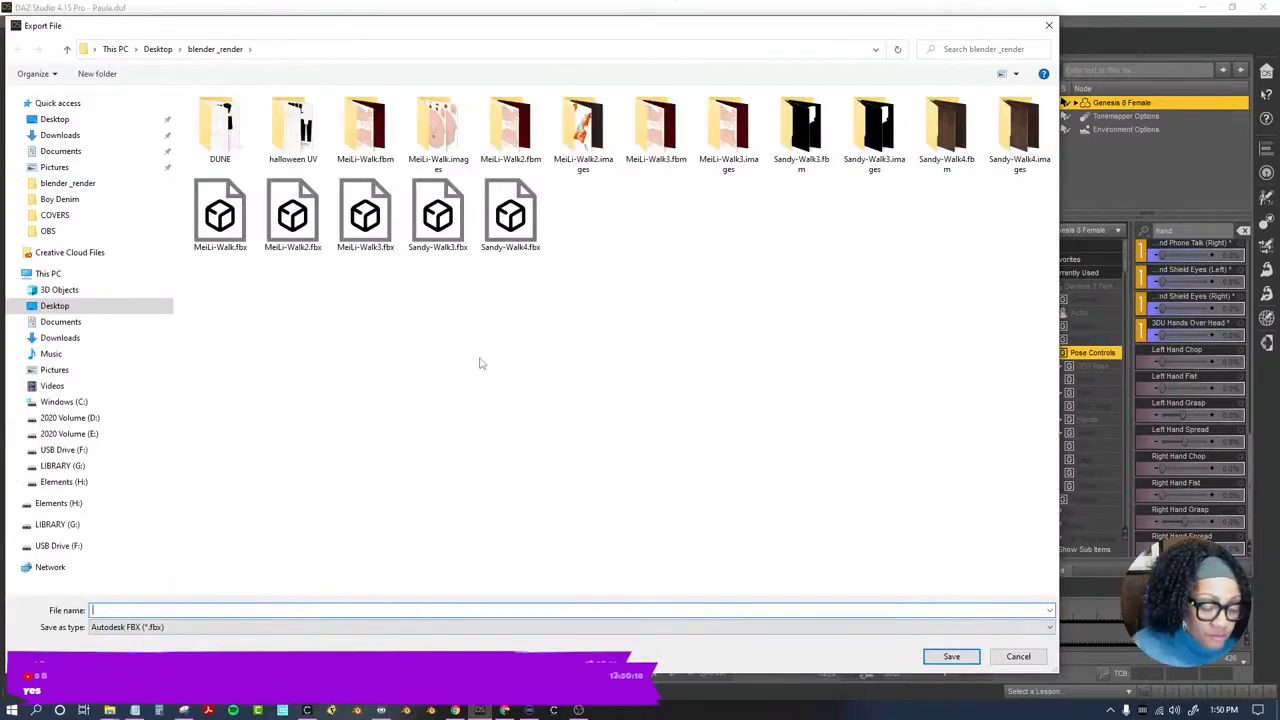
{"action": "type", "text": "Paula-Walk"}
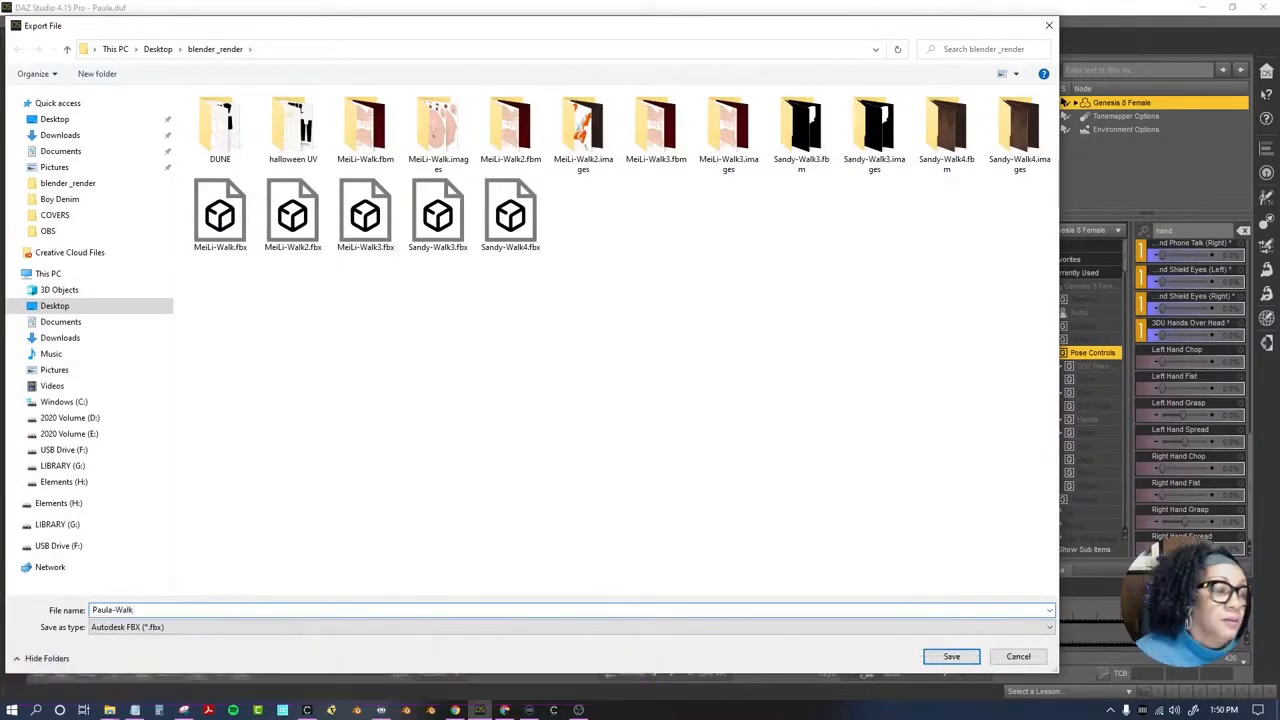
{"action": "type", "text": "01"}
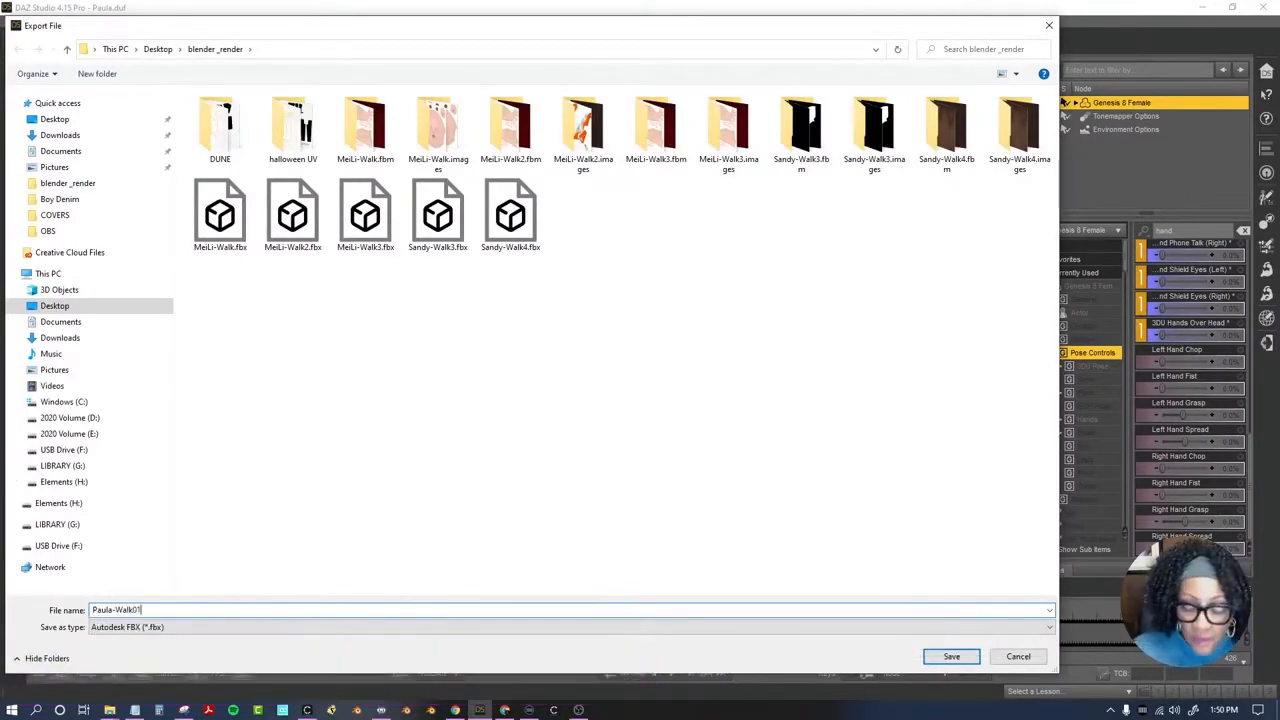
{"action": "left_click", "coordinate": [962, 656]}
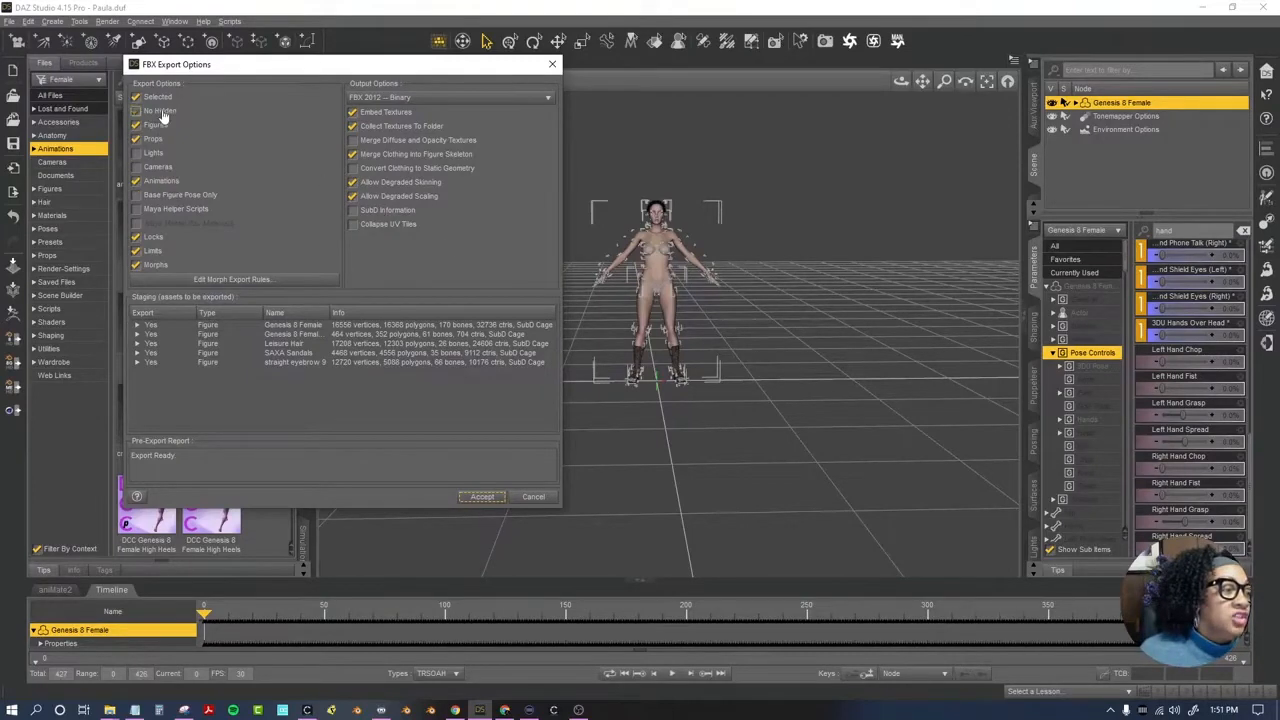
Accept the FBX 2012 Binary export with Animations, Embed Textures, Collect Textures To Folder and Merge Clothing Into Figure Skeleton enabled.
{"action": "left_click", "coordinate": [414, 127]}
{"action": "left_click", "coordinate": [455, 131]}
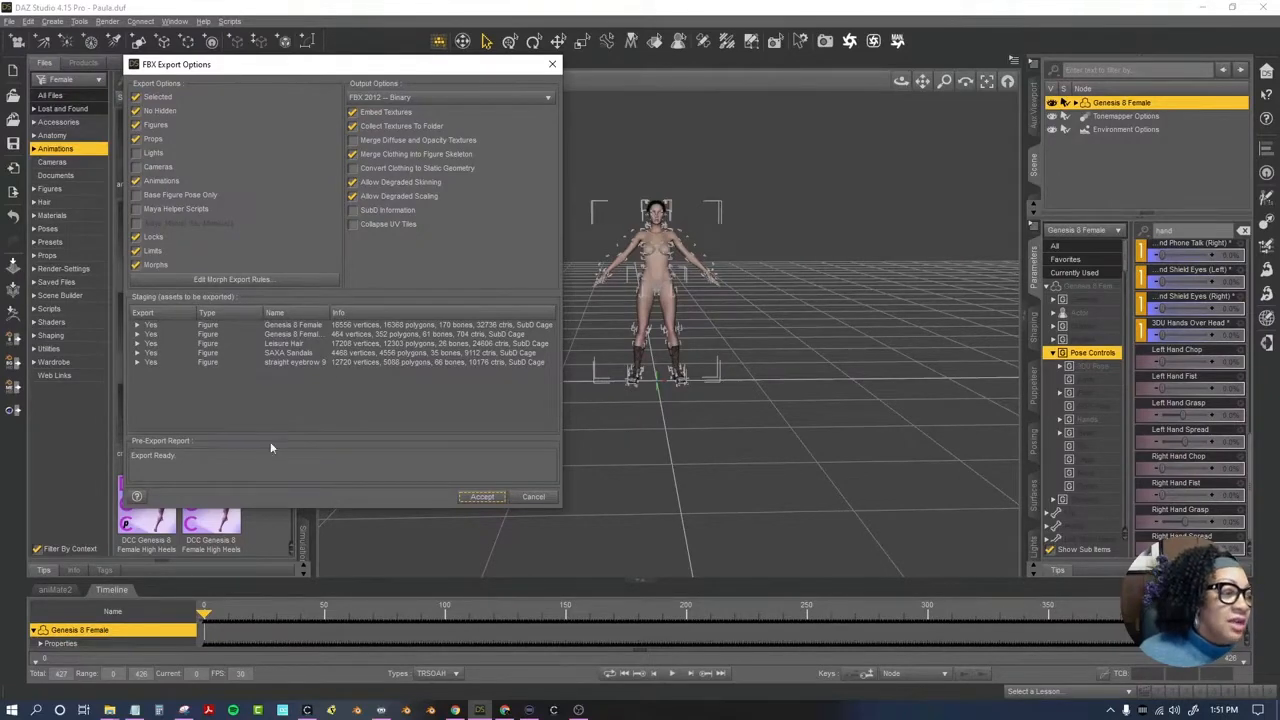
{"action": "left_click", "coordinate": [497, 496]}
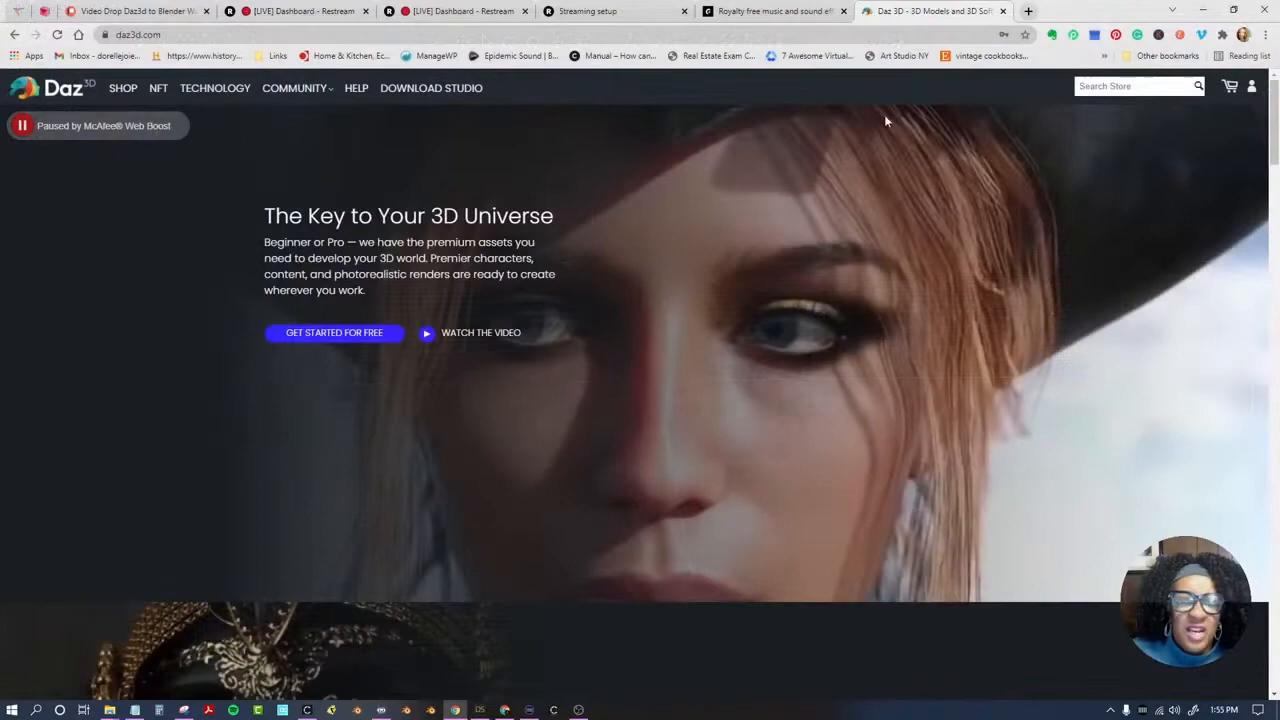
Open the free Daz Studio download page on daz3d.com and look through it to the Cross-Platform Compatible section.
{"action": "scroll", "coordinate": [884, 114], "scroll_direction": "down", "scroll_amount": 2}
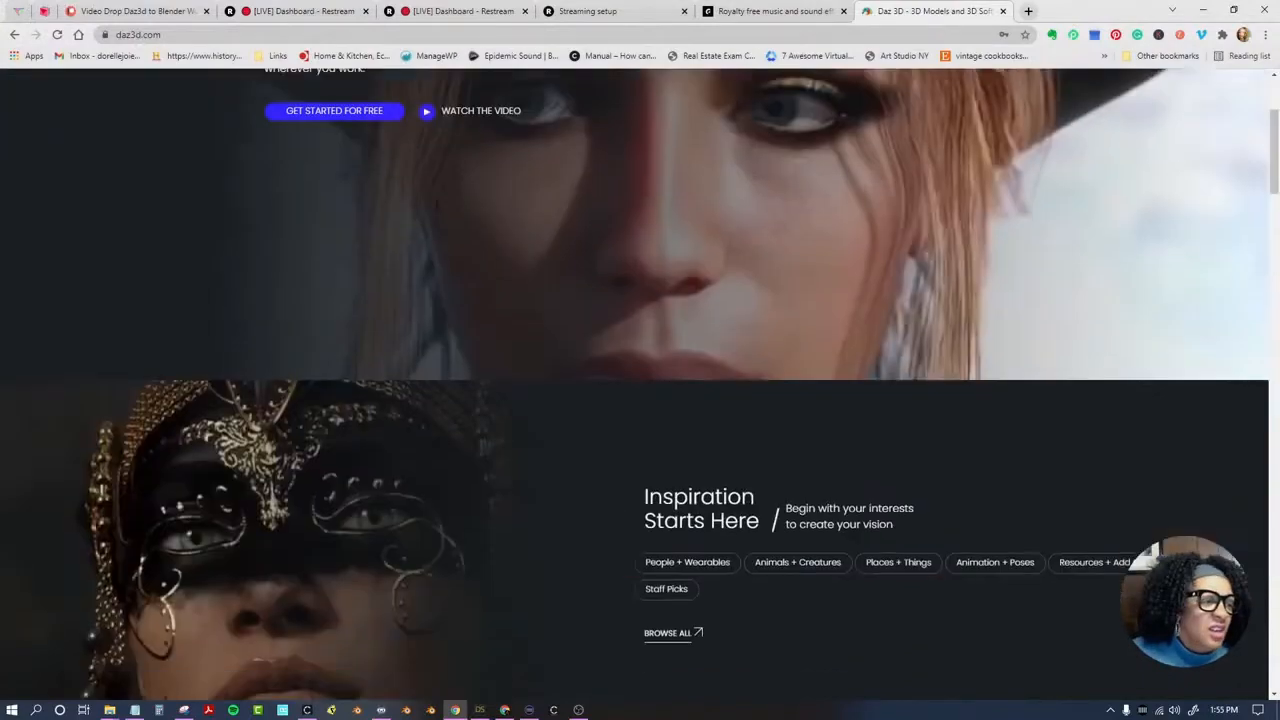
{"action": "scroll", "coordinate": [437, 211], "scroll_direction": "up", "scroll_amount": 10}
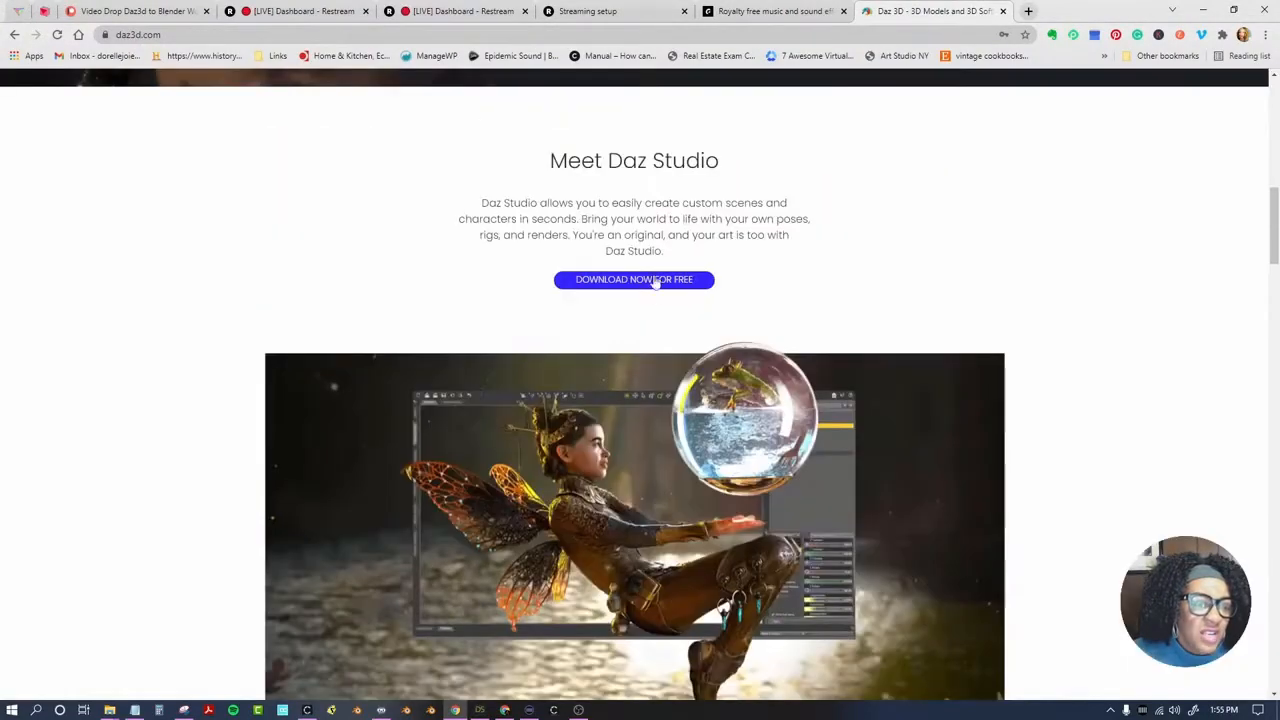
{"action": "left_click", "coordinate": [655, 283]}
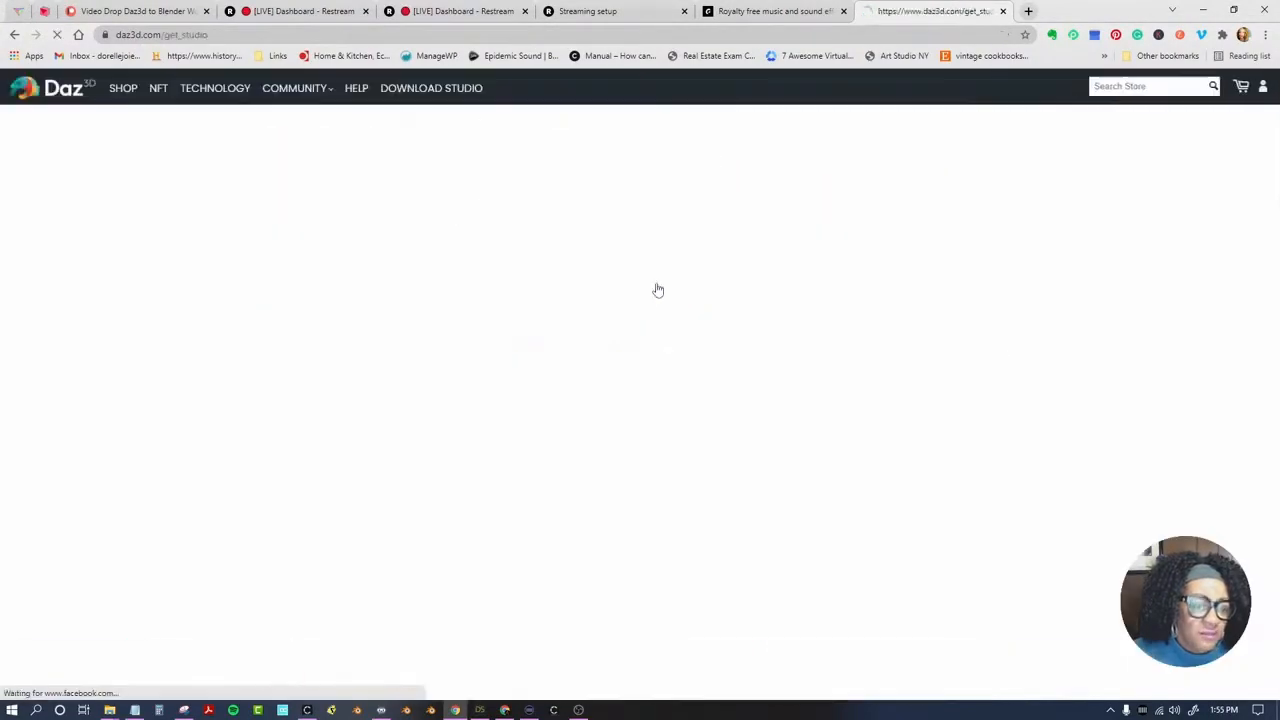
{"action": "scroll", "coordinate": [465, 270], "scroll_direction": "down", "scroll_amount": 8}
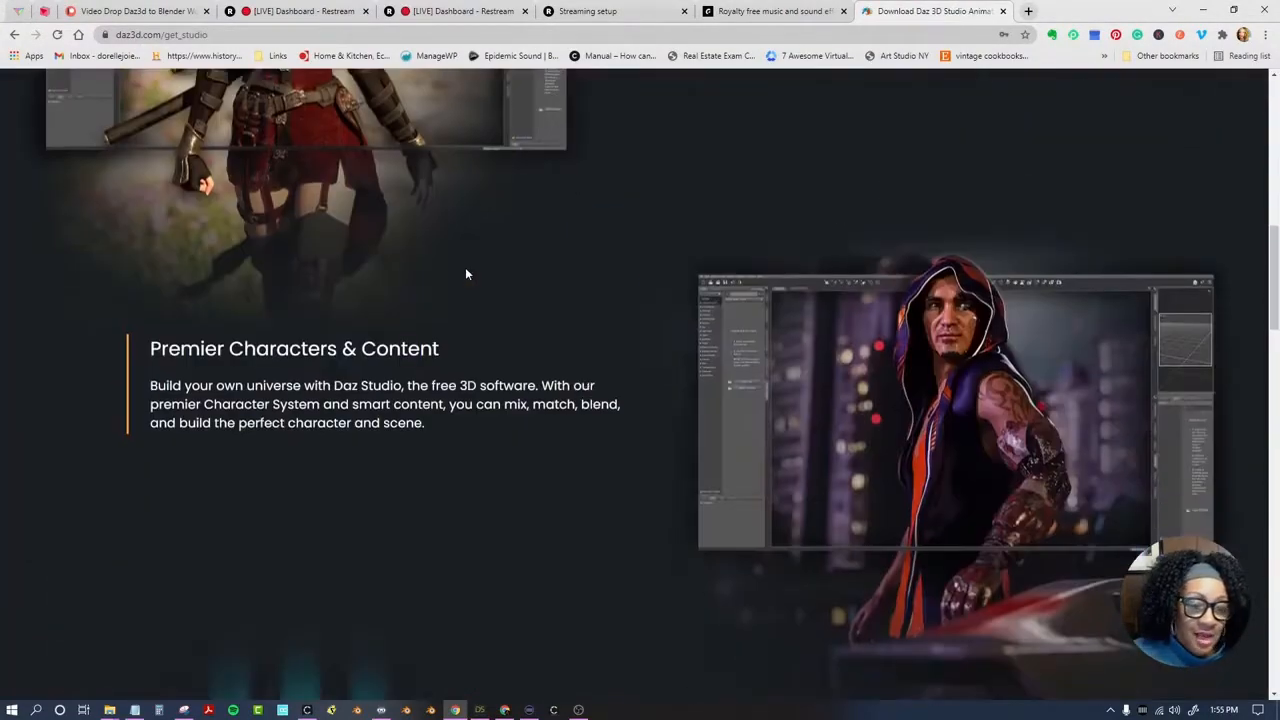
{"action": "scroll", "coordinate": [465, 272], "scroll_direction": "down", "scroll_amount": 10}
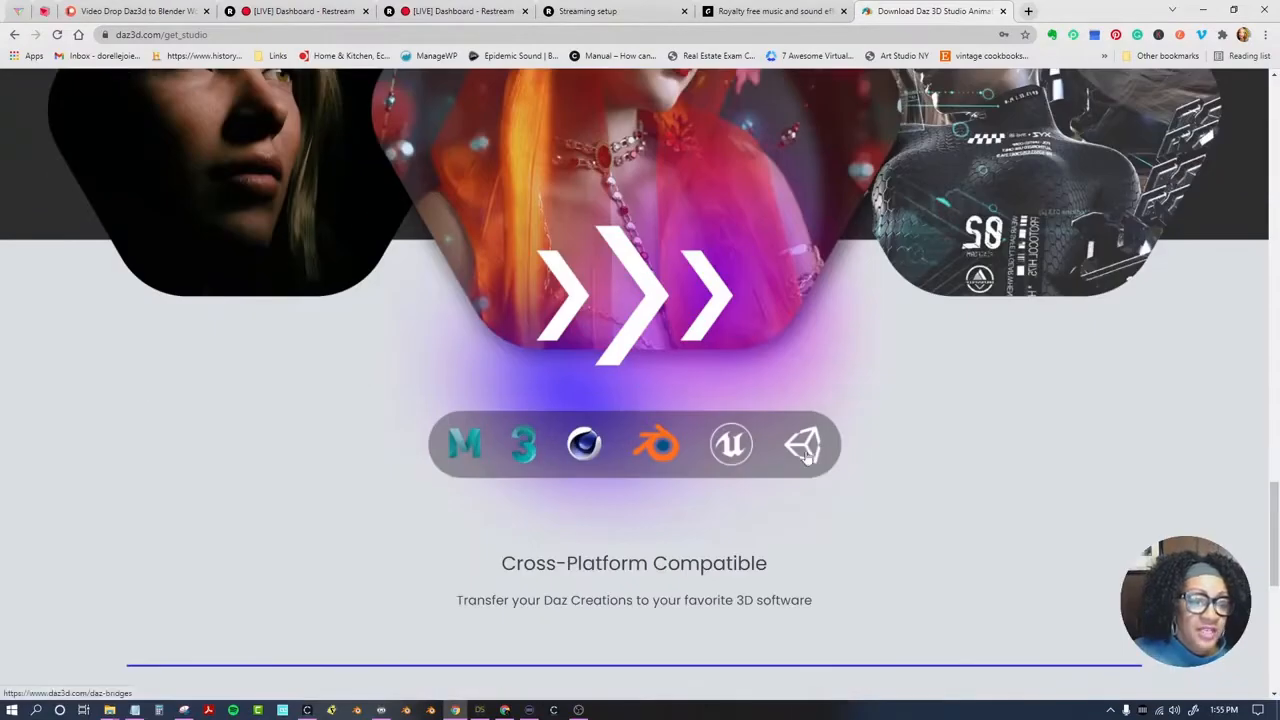
Open the Daz bridges page from the Blender logo and review which 3D software has a bridge.
{"action": "left_click", "coordinate": [662, 456]}
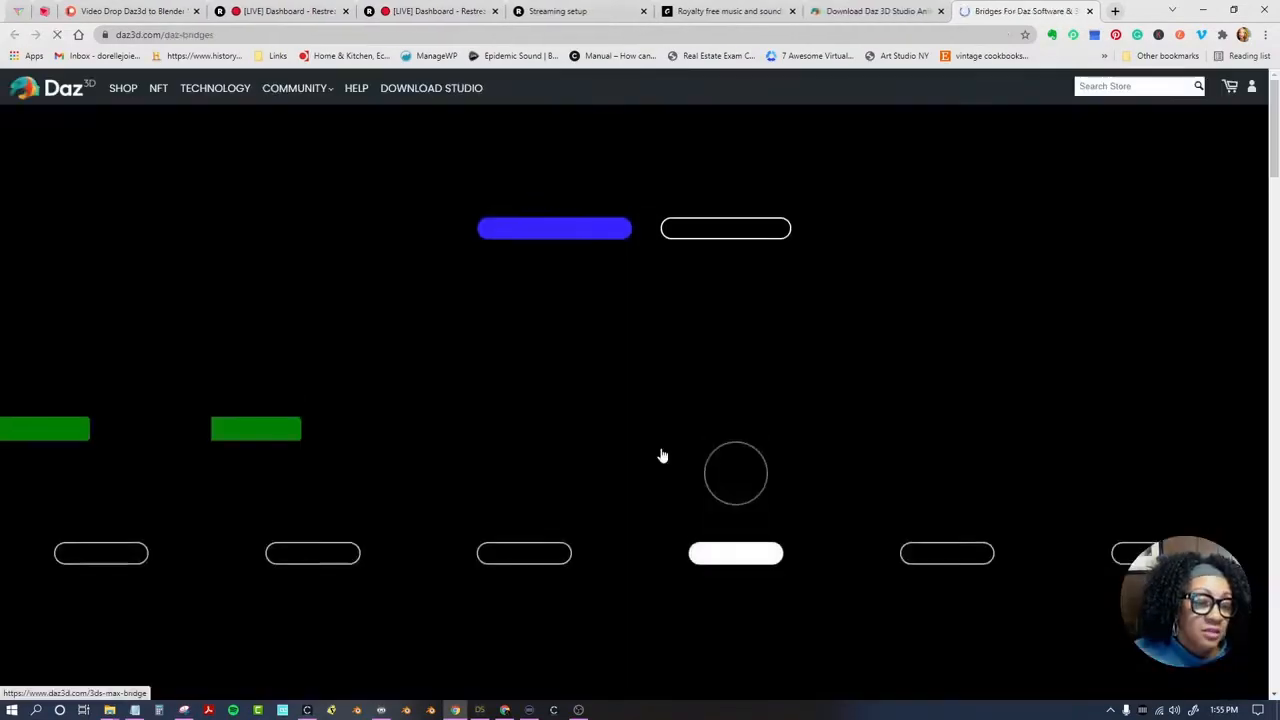
{"action": "scroll", "coordinate": [894, 329], "scroll_direction": "down", "scroll_amount": 3}
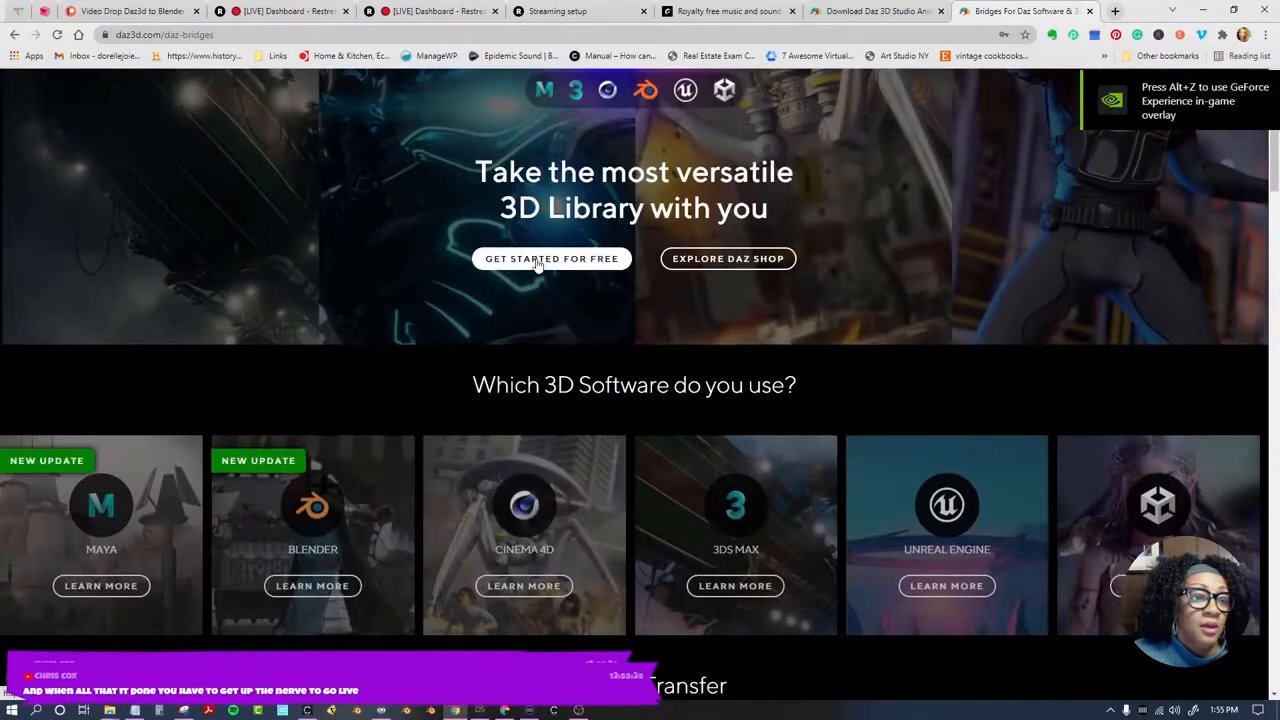
{"action": "scroll", "coordinate": [1100, 204], "scroll_direction": "up", "scroll_amount": 2}
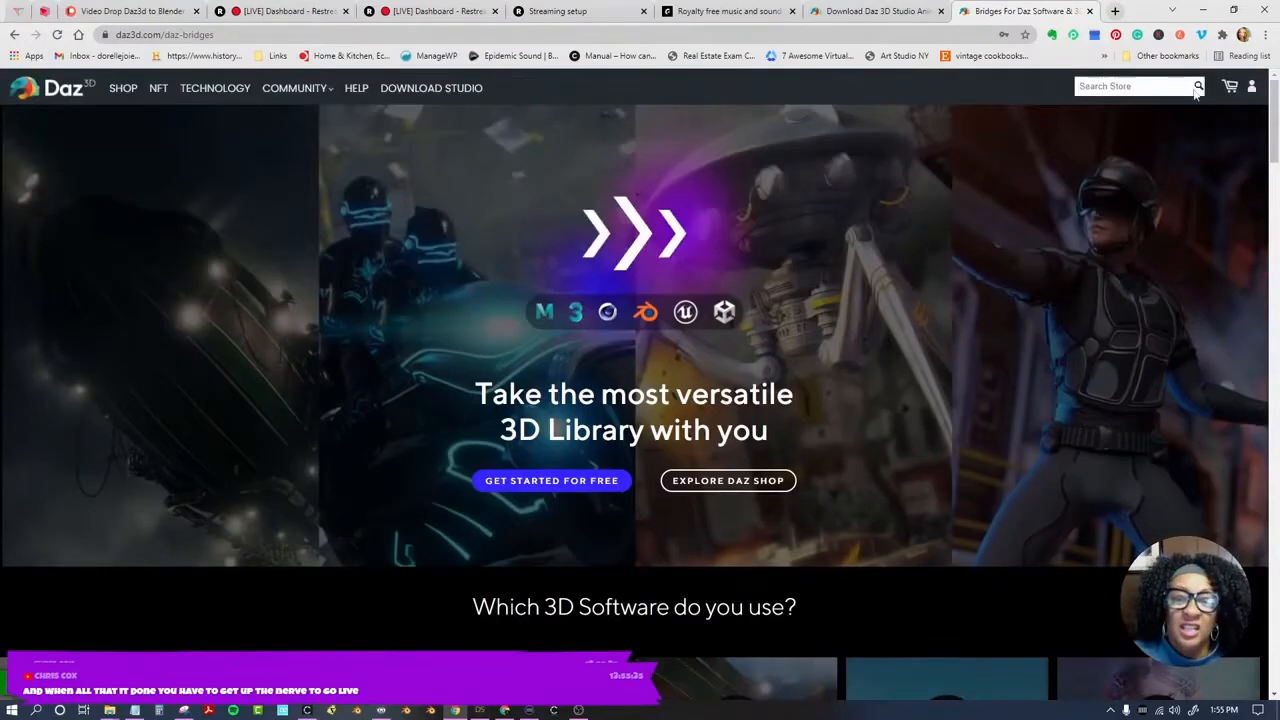
{"action": "scroll", "coordinate": [869, 393], "scroll_direction": "down", "scroll_amount": 2}
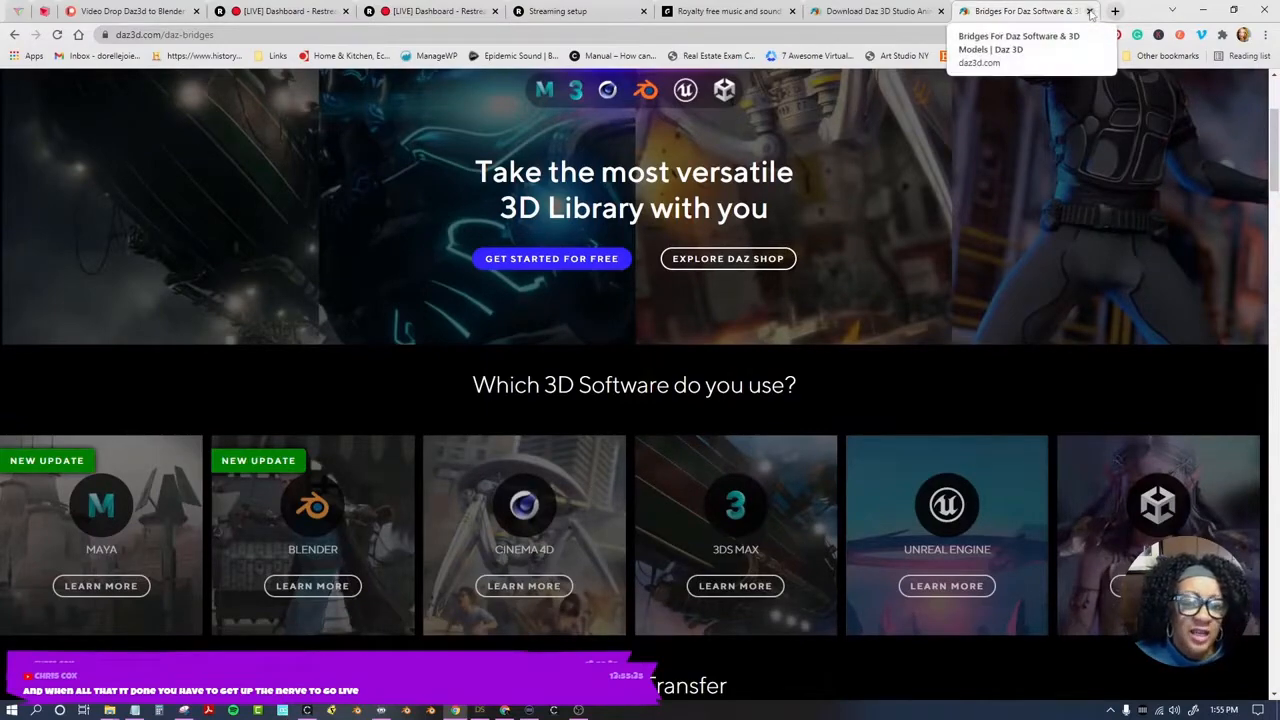
{"action": "scroll", "coordinate": [613, 93], "scroll_direction": "up", "scroll_amount": 3}
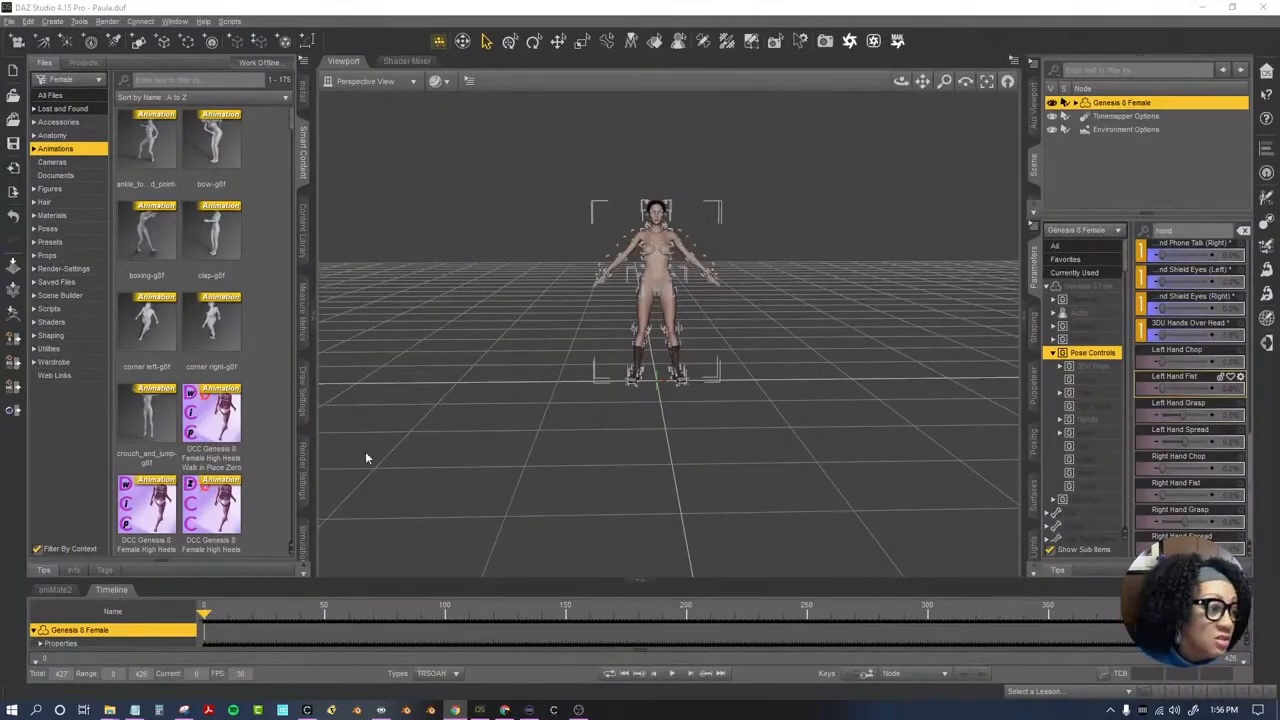
In DAZ Studio, export the Genesis 8 figure through Daz To Blender with Include Morphs, Collect Textures, Include animation data and Remove any incompatible nodes enabled.
{"action": "left_click", "coordinate": [14, 340]}
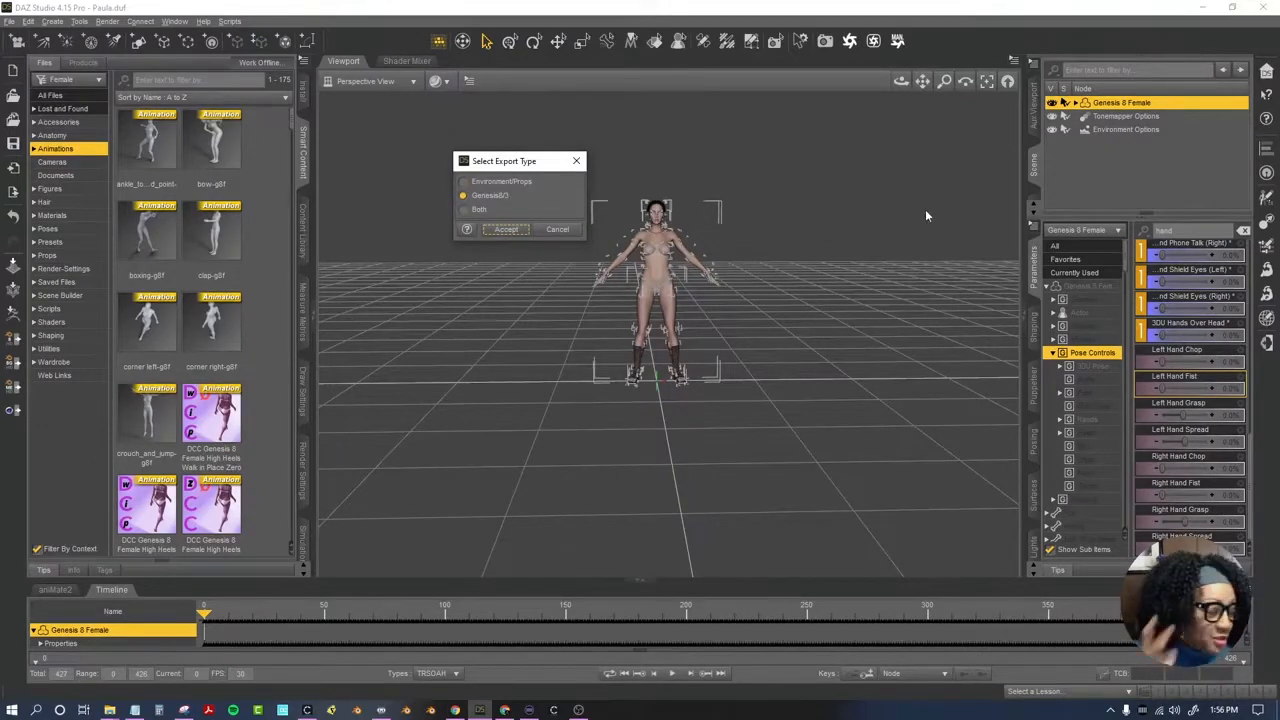
{"action": "left_click", "coordinate": [505, 232]}
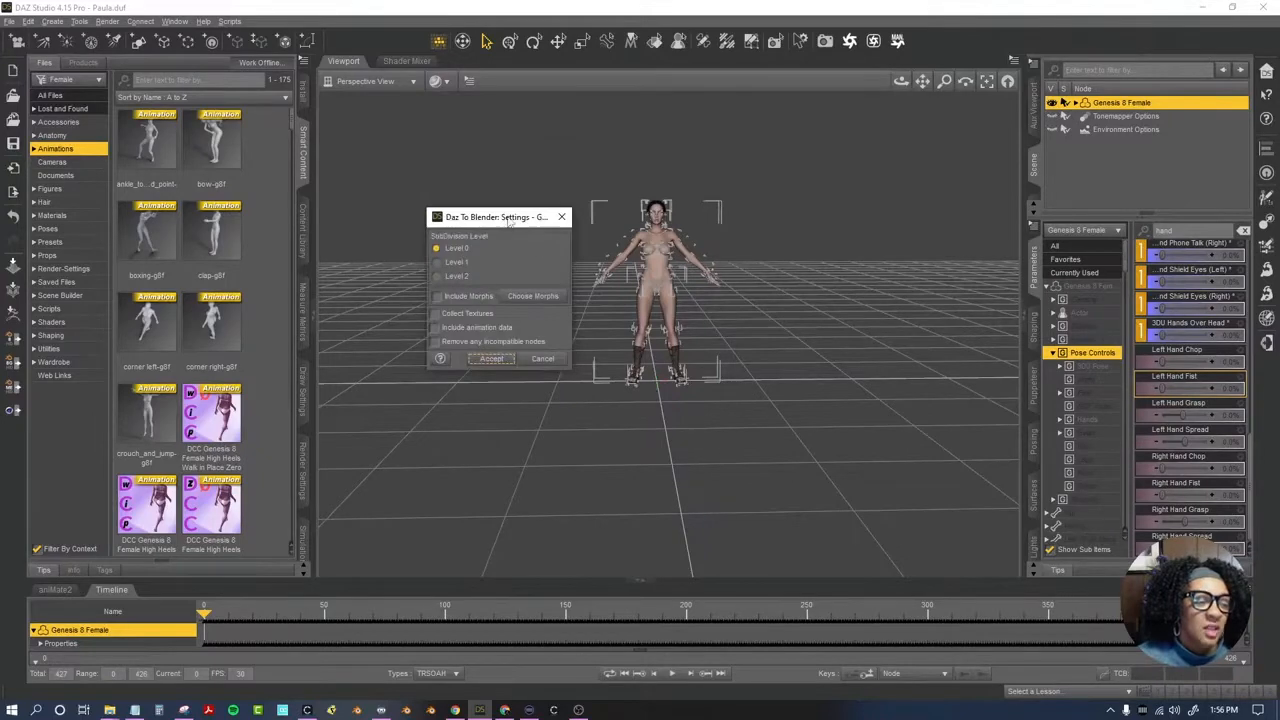
{"action": "left_click", "coordinate": [436, 296]}
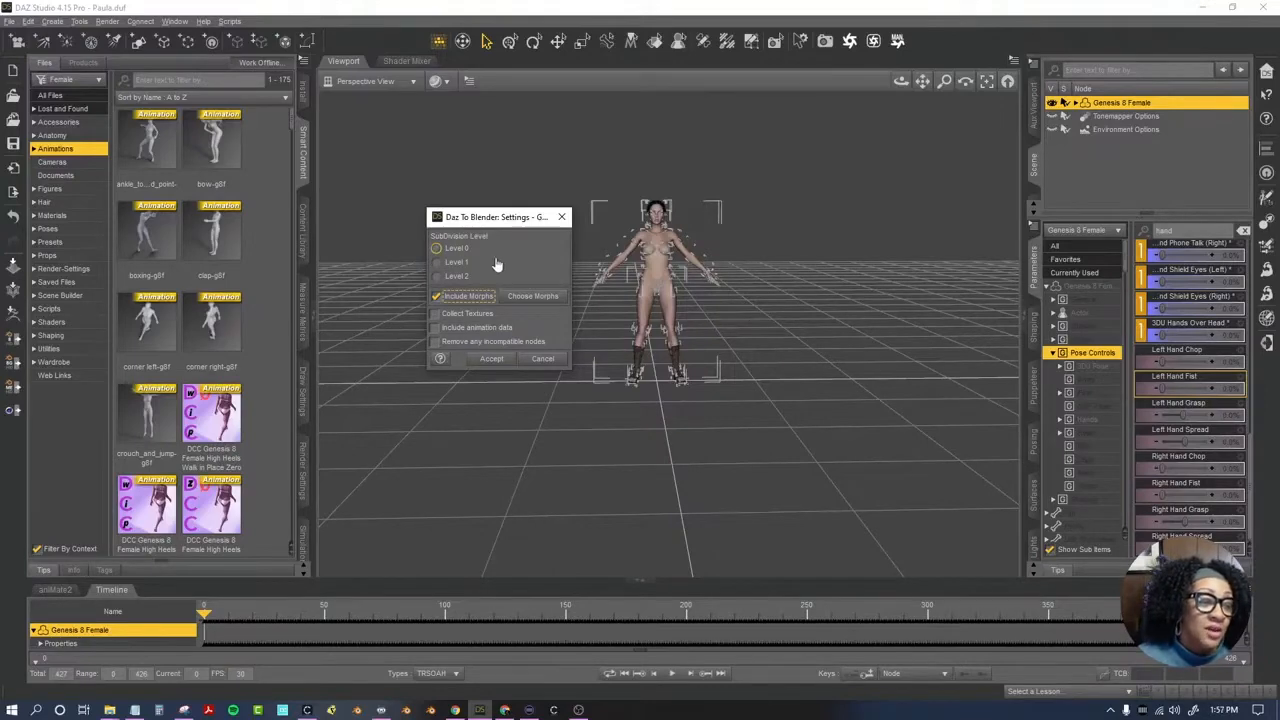
{"action": "left_click", "coordinate": [436, 313]}
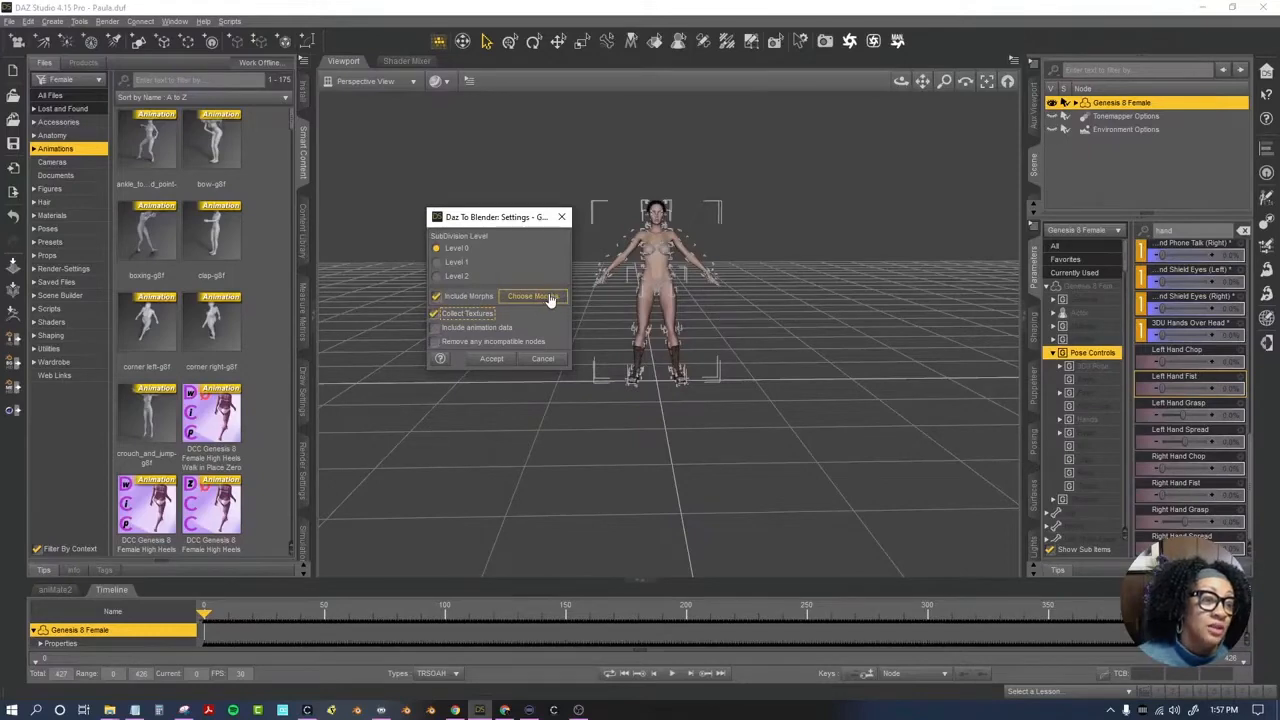
{"action": "left_click", "coordinate": [436, 327]}
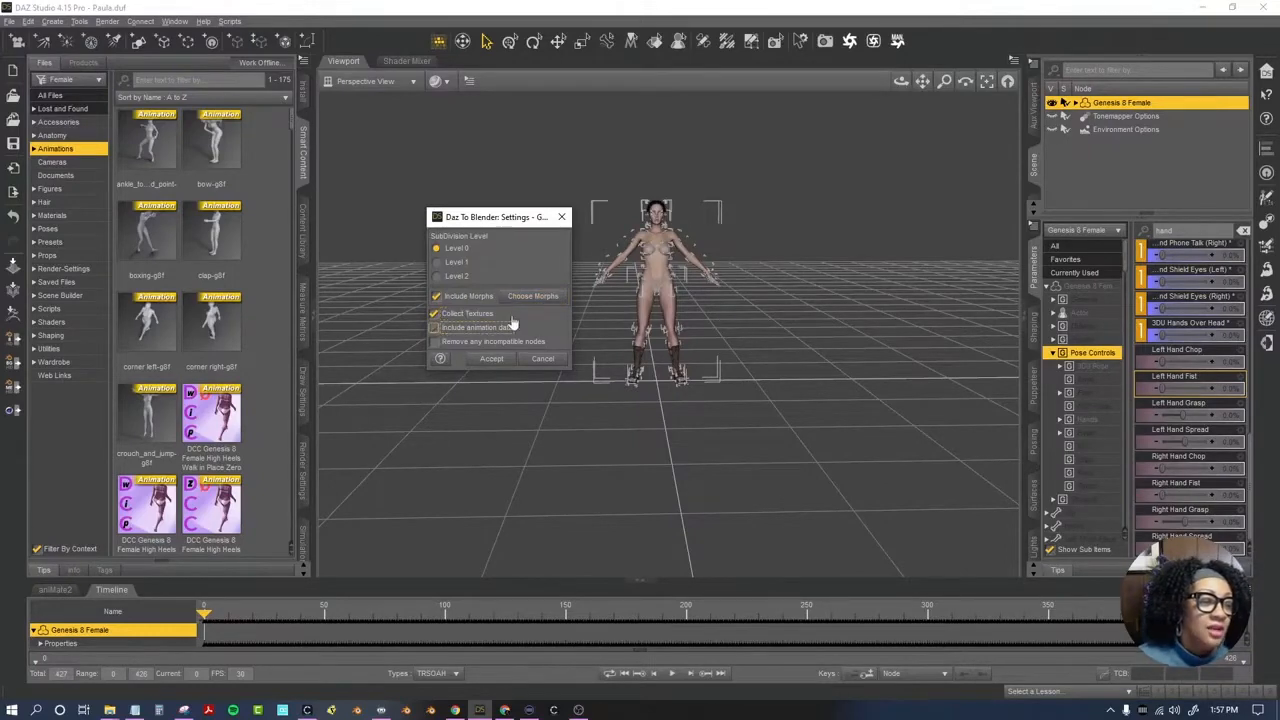
{"action": "left_click", "coordinate": [435, 342]}
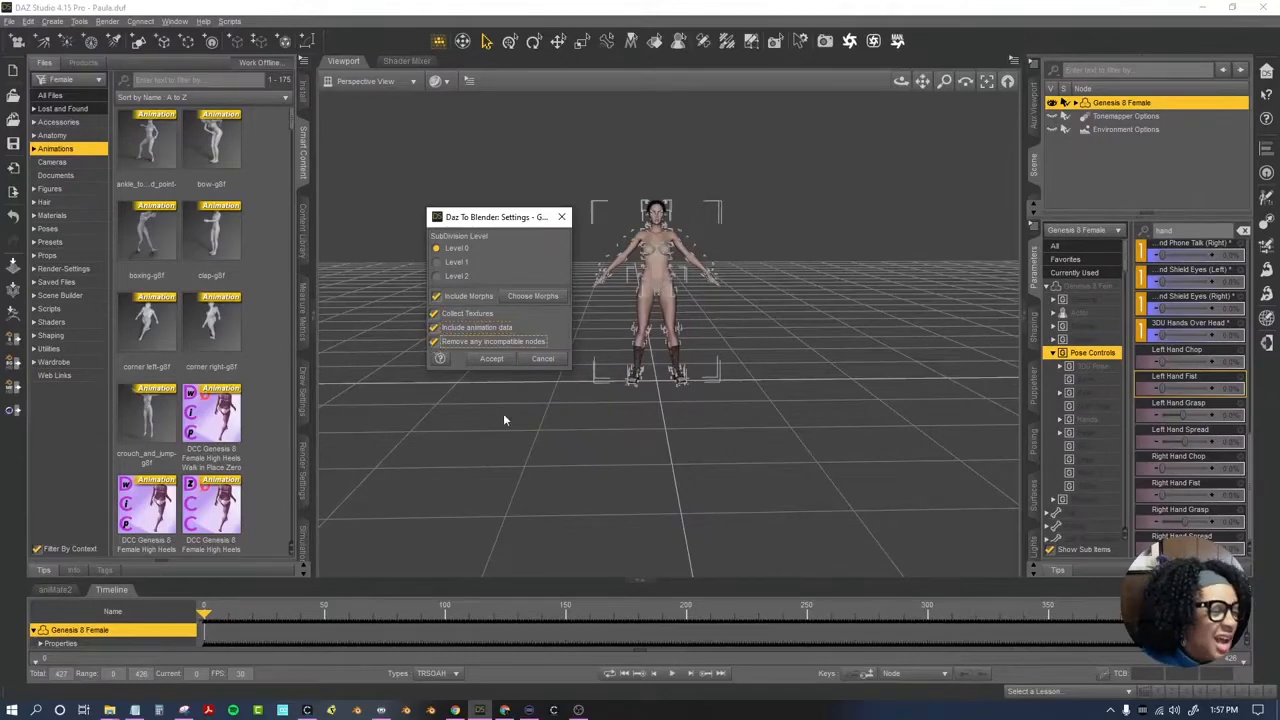
{"action": "left_click", "coordinate": [491, 358]}
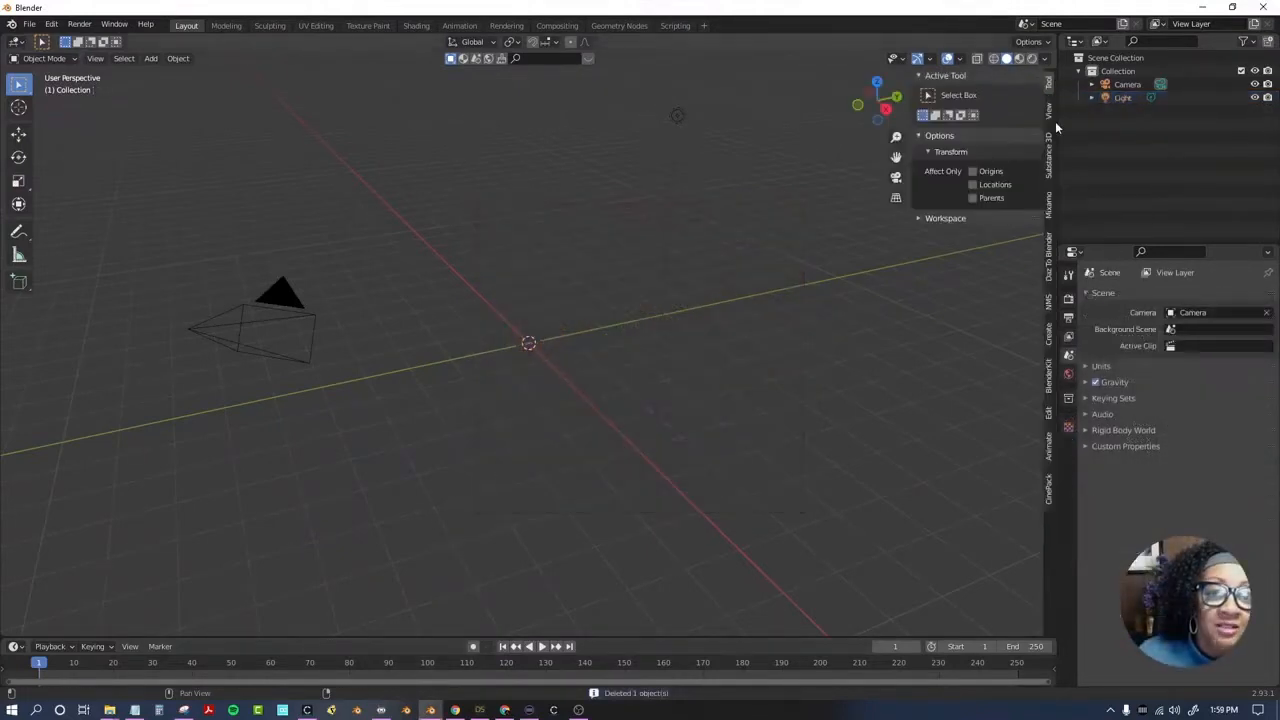
In Blender, import the new Genesis figure with the Daz To Blender add-on and collapse the DAZ_HIDE collection.
{"action": "left_click", "coordinate": [1049, 262]}
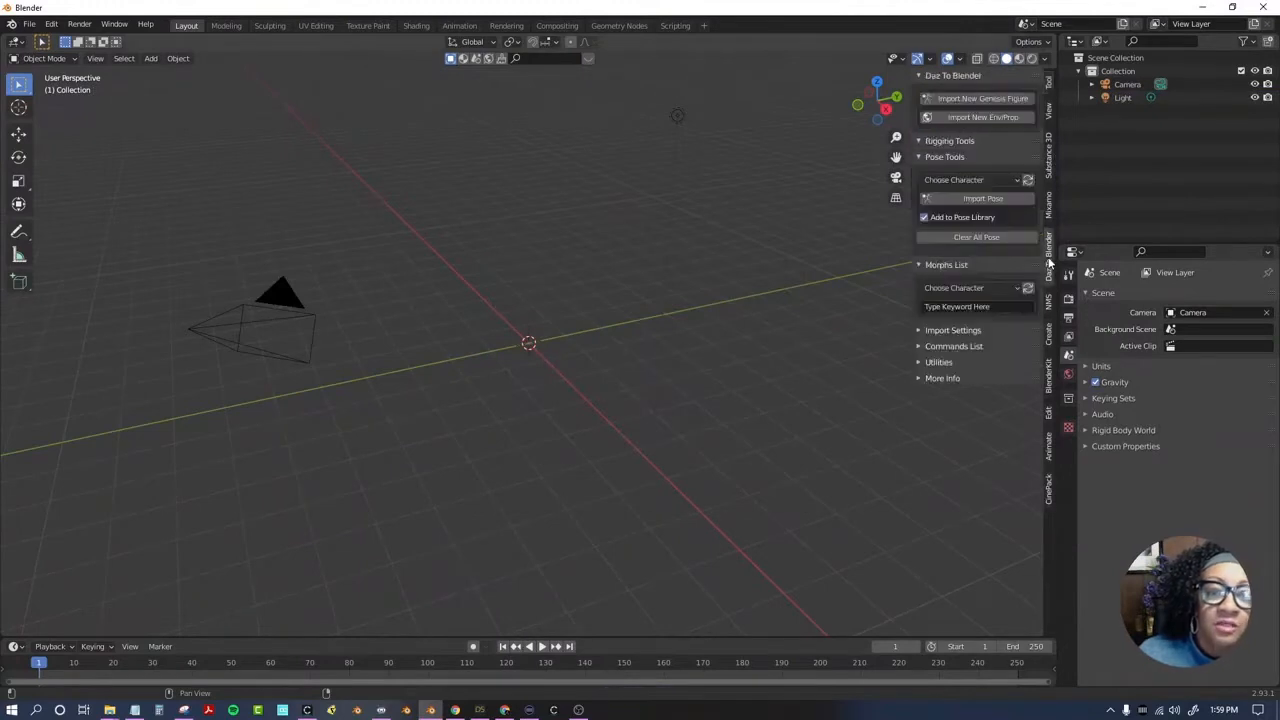
{"action": "left_click", "coordinate": [995, 104]}
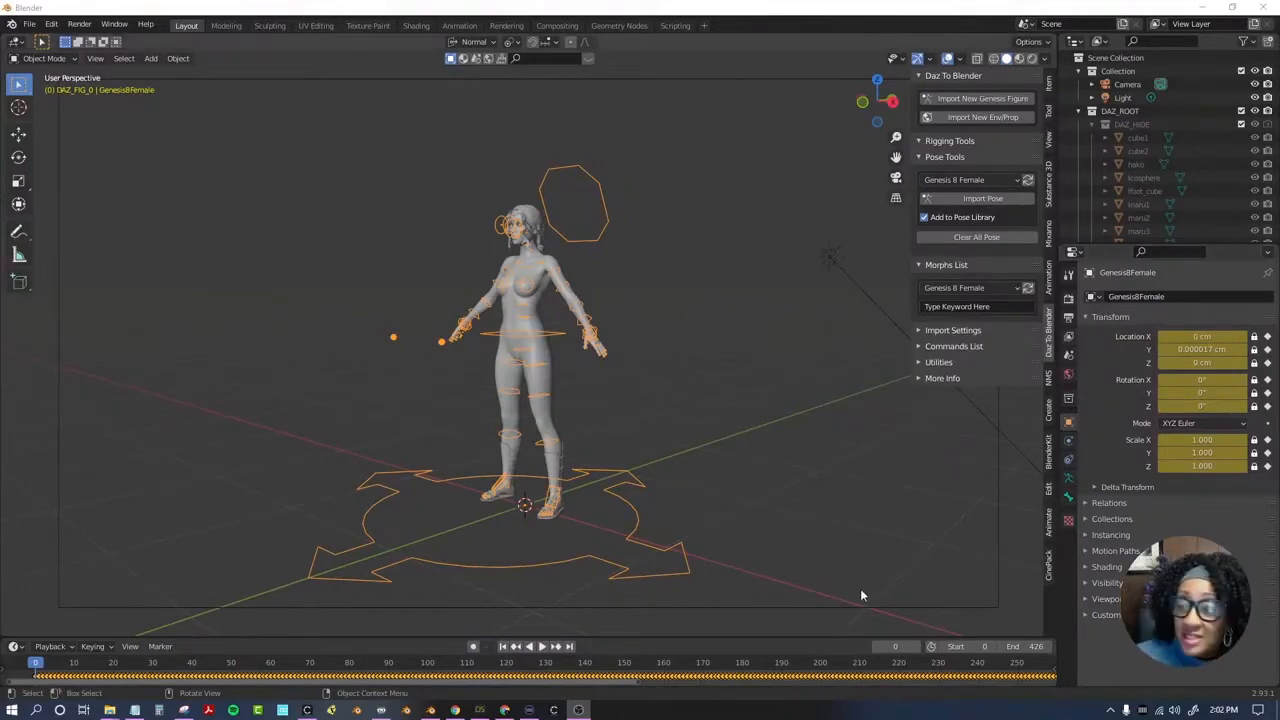
{"action": "left_click", "coordinate": [1094, 123]}
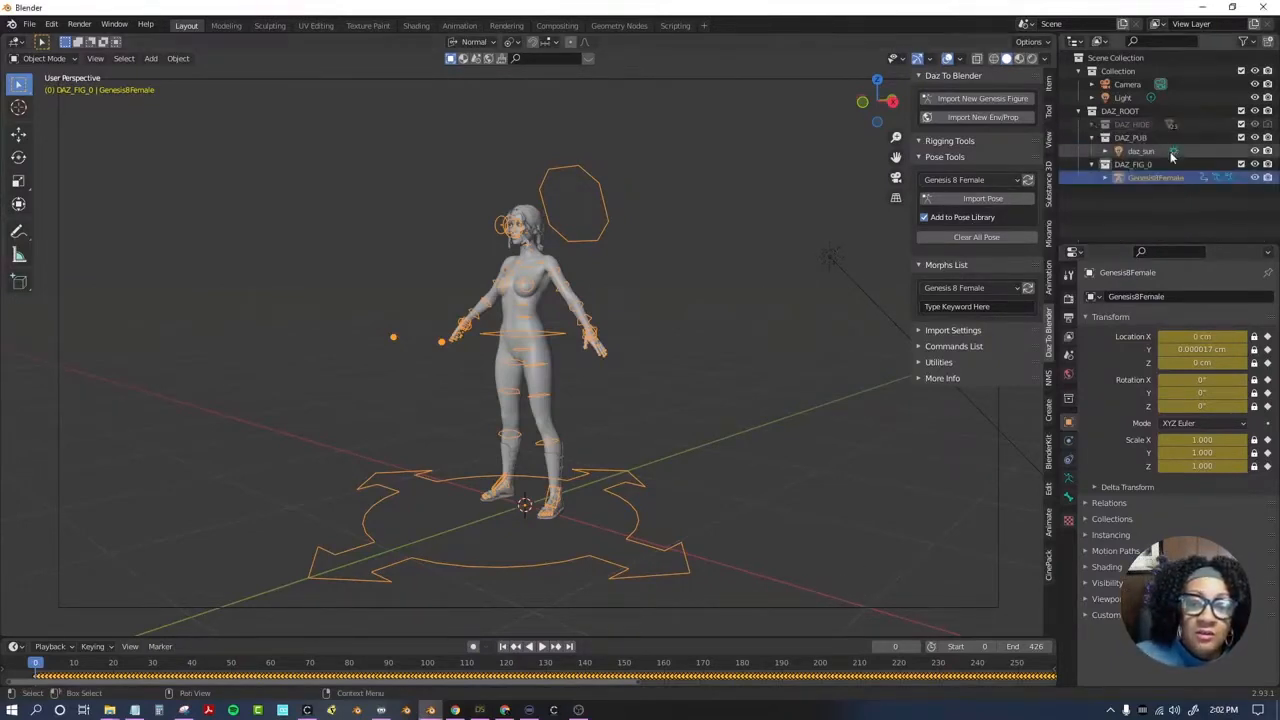
Enlarge the timeline area and hide the Genesis8Female armature in the viewport.
{"action": "left_click_drag", "start_coordinate": [769, 637], "coordinate": [771, 585]}
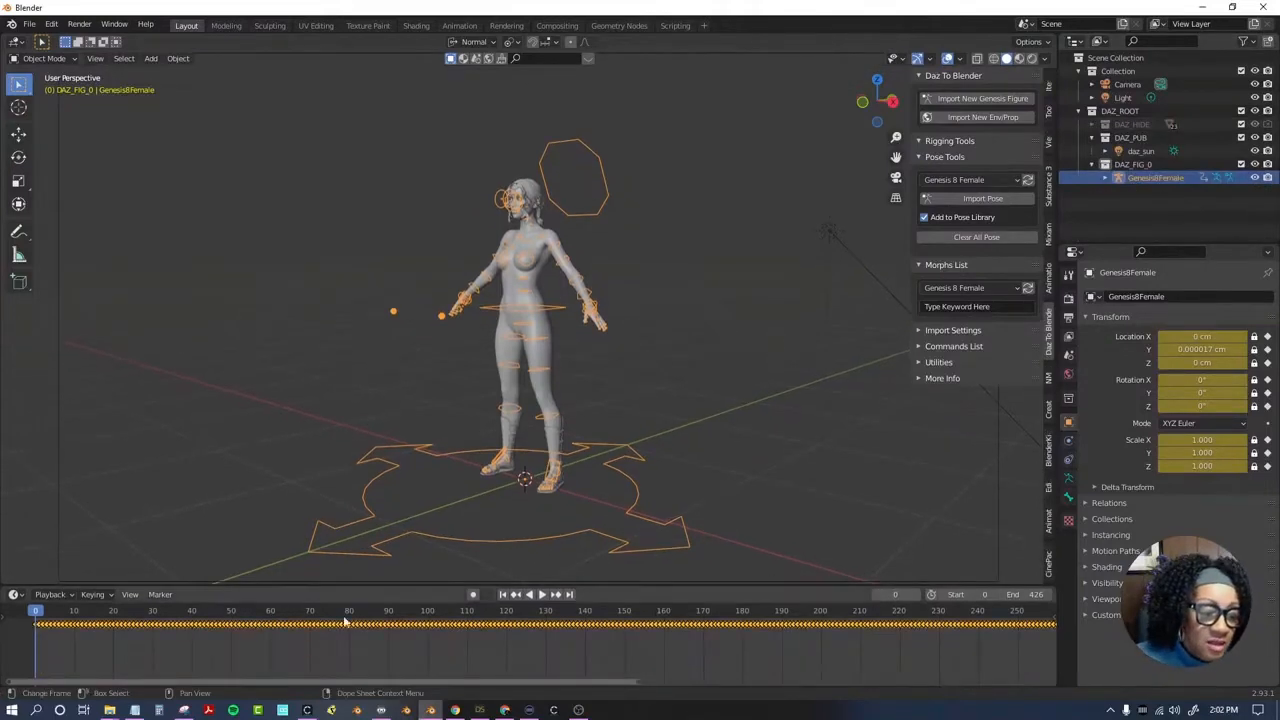
{"action": "left_click", "coordinate": [1255, 178]}
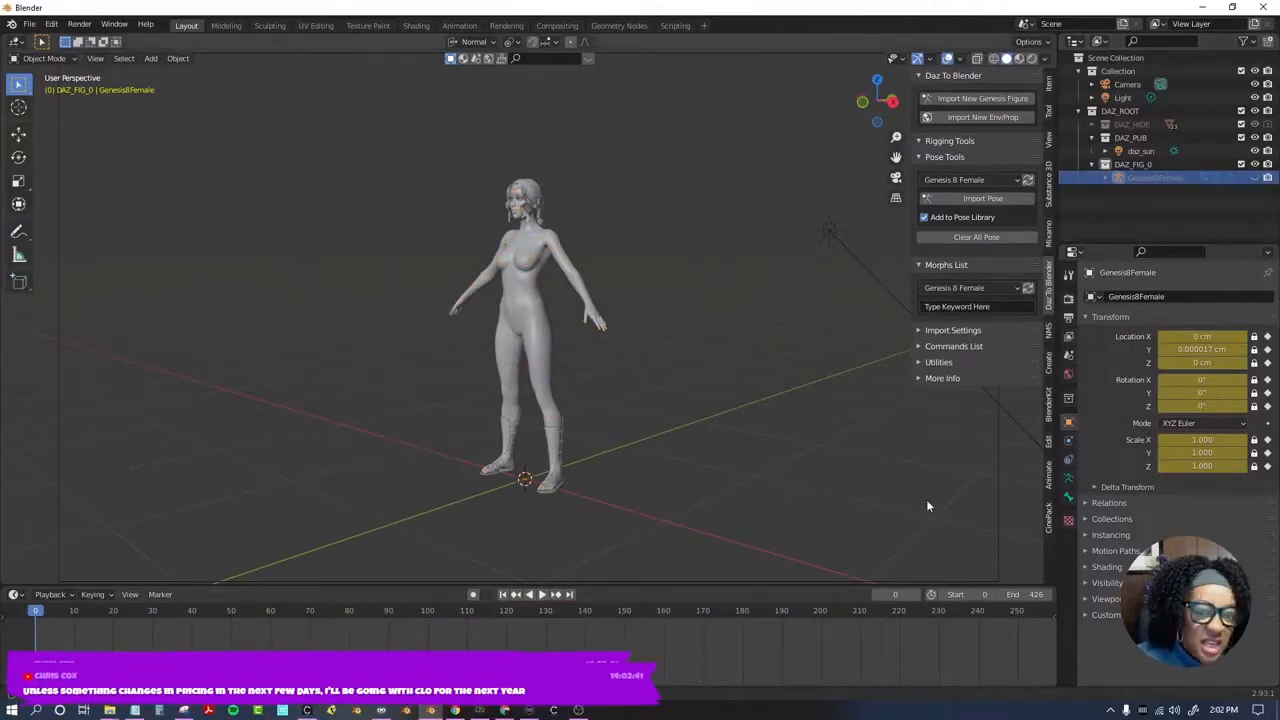
{"action": "left_click", "coordinate": [1255, 178]}
{"action": "left_click", "coordinate": [1125, 181]}
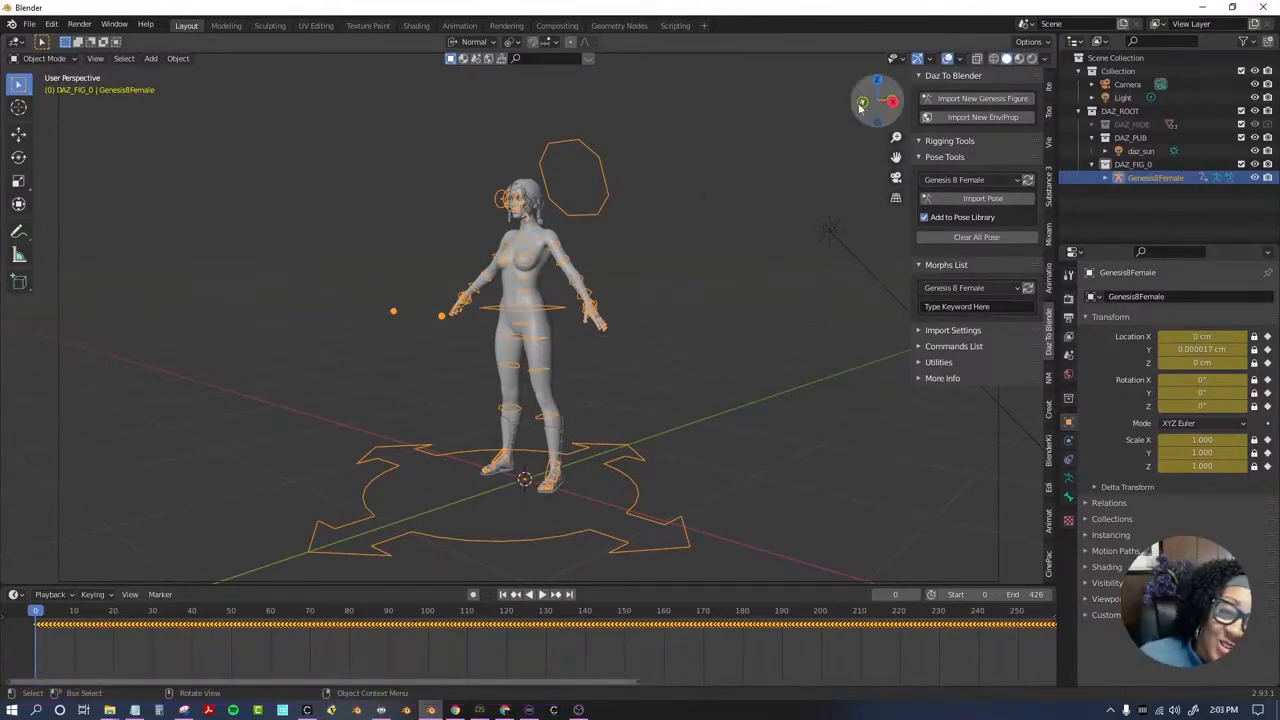
{"action": "left_click_drag", "start_coordinate": [860, 107], "coordinate": [752, 398]}
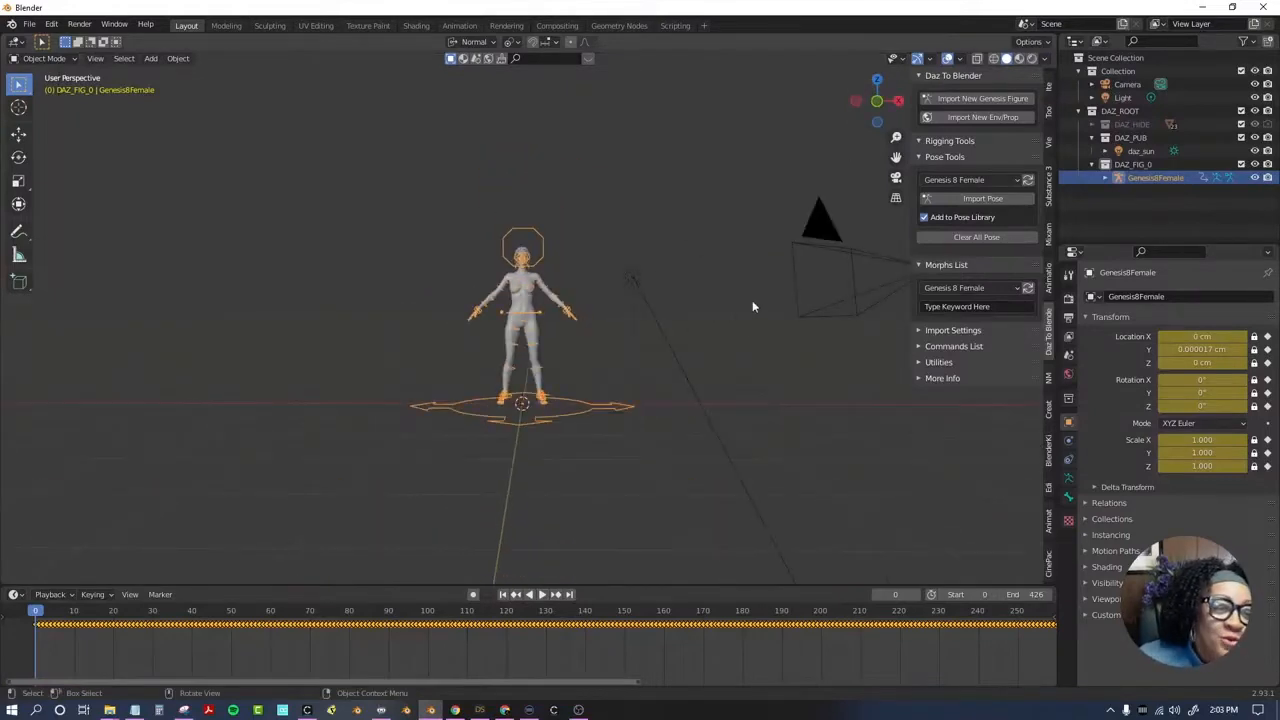
{"action": "key", "text": "h"}
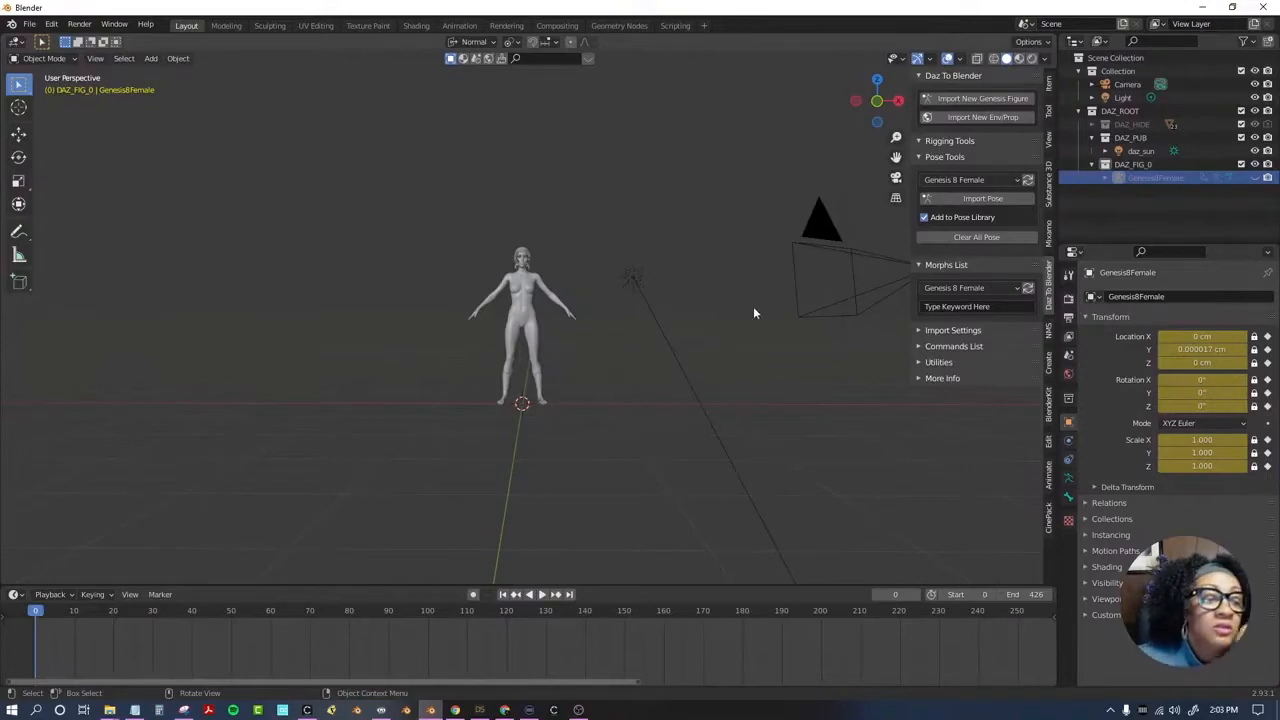
Play the imported animation from frame 0 and examine the figure's walk, pose, turn and walk back, then rewind to the start.
{"action": "left_click_drag", "start_coordinate": [877, 101], "coordinate": [832, 103]}
{"action": "scroll", "coordinate": [614, 298], "scroll_direction": "up", "scroll_amount": 2}
{"action": "left_click_drag", "start_coordinate": [896, 157], "coordinate": [1009, 125]}
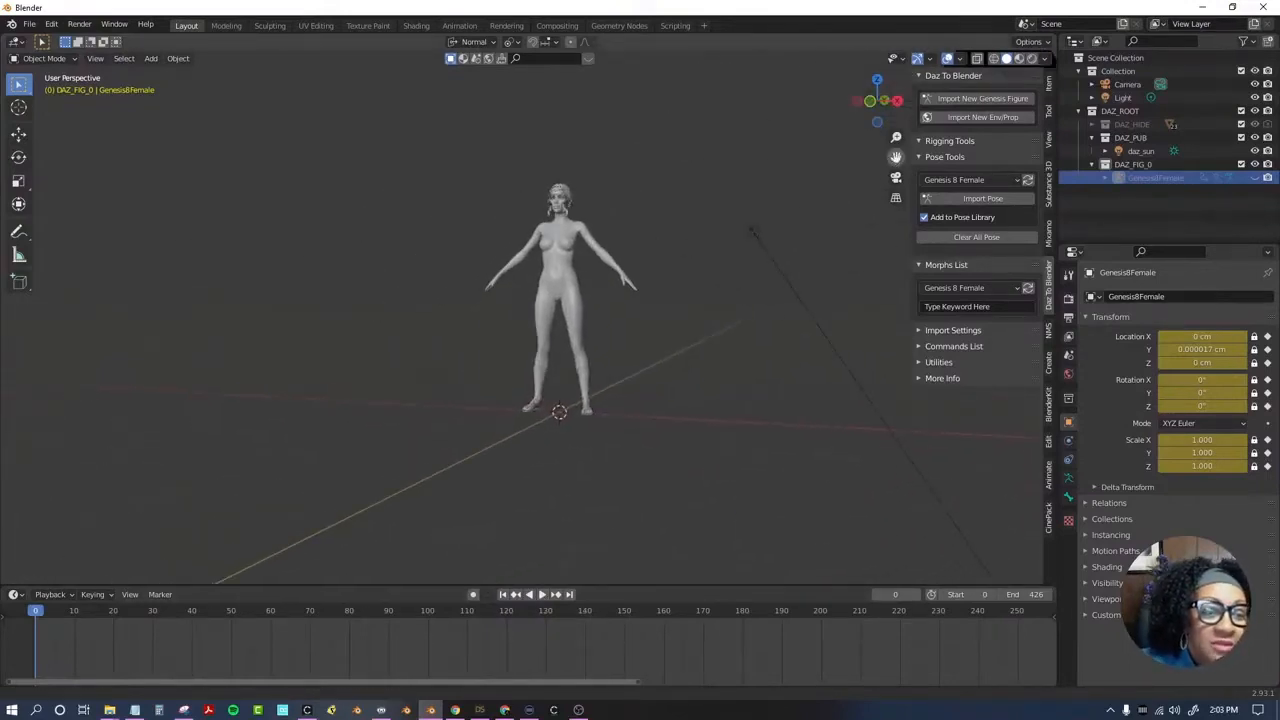
{"action": "left_click", "coordinate": [541, 594]}
{"action": "scroll", "coordinate": [574, 463], "scroll_direction": "up", "scroll_amount": 3}
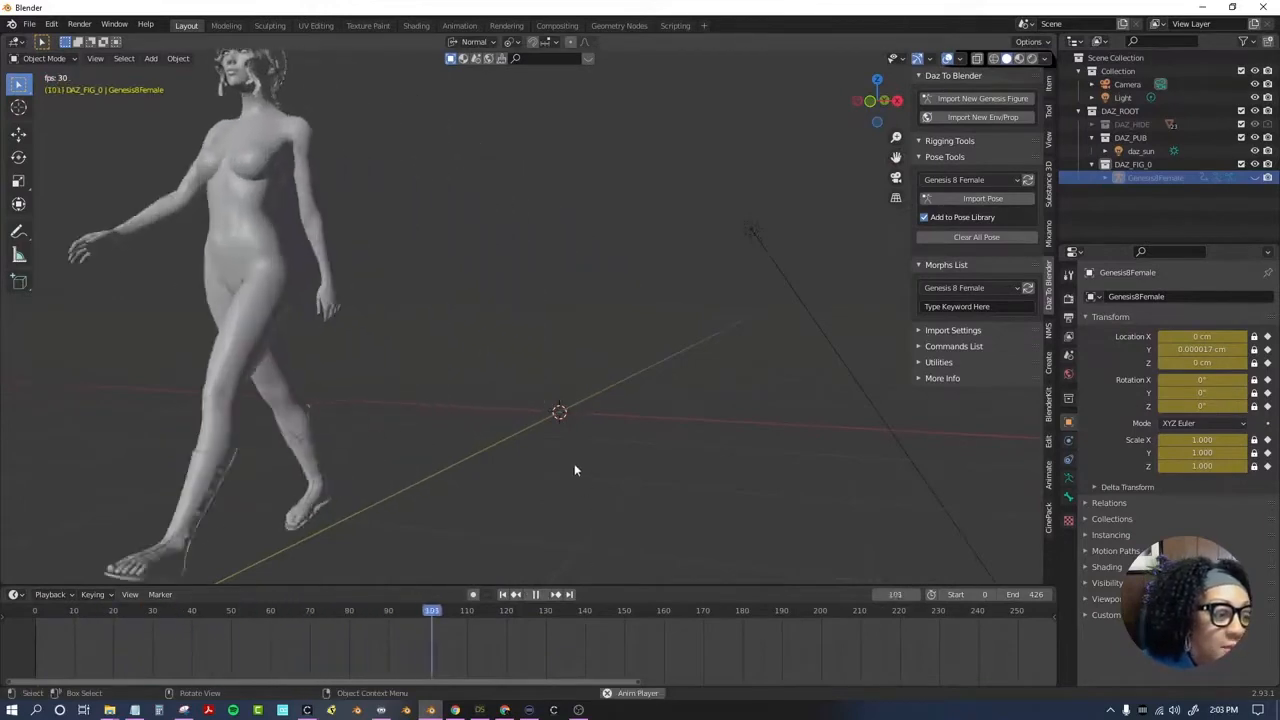
{"action": "scroll", "coordinate": [568, 462], "scroll_direction": "down", "scroll_amount": 6}
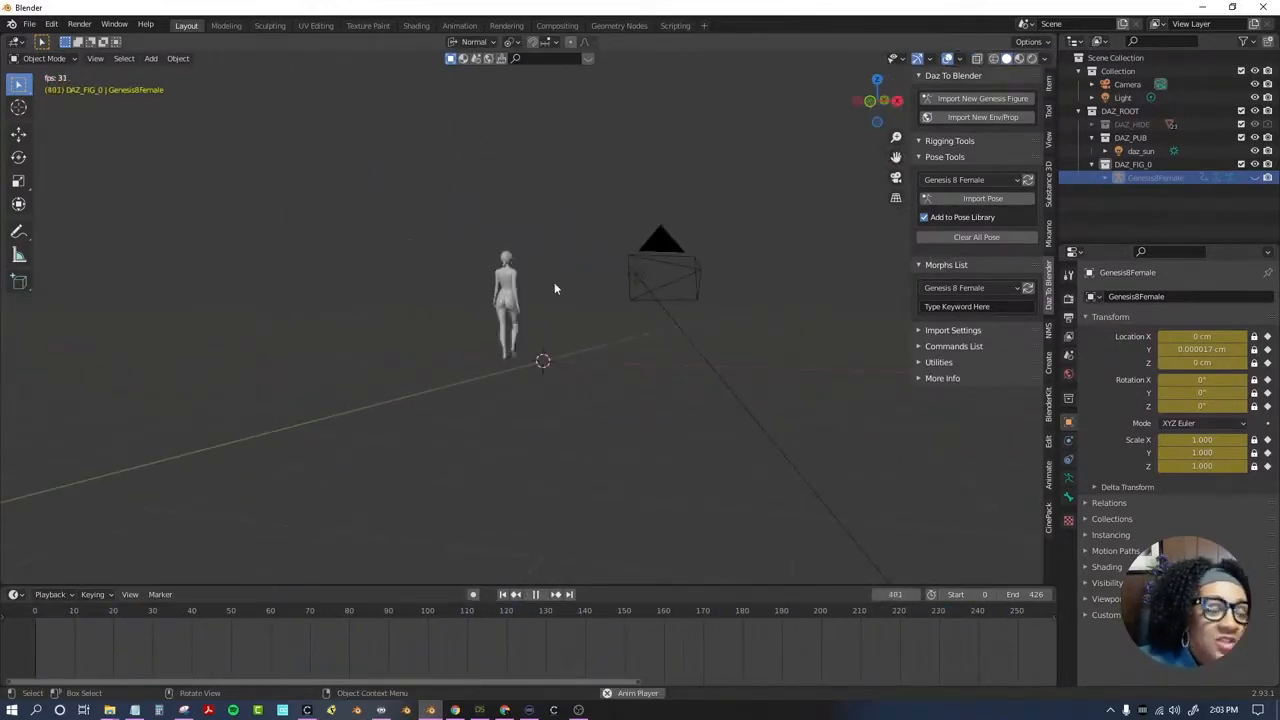
{"action": "scroll", "coordinate": [436, 310], "scroll_direction": "up", "scroll_amount": 3}
{"action": "left_click_drag", "start_coordinate": [897, 105], "coordinate": [940, 101]}
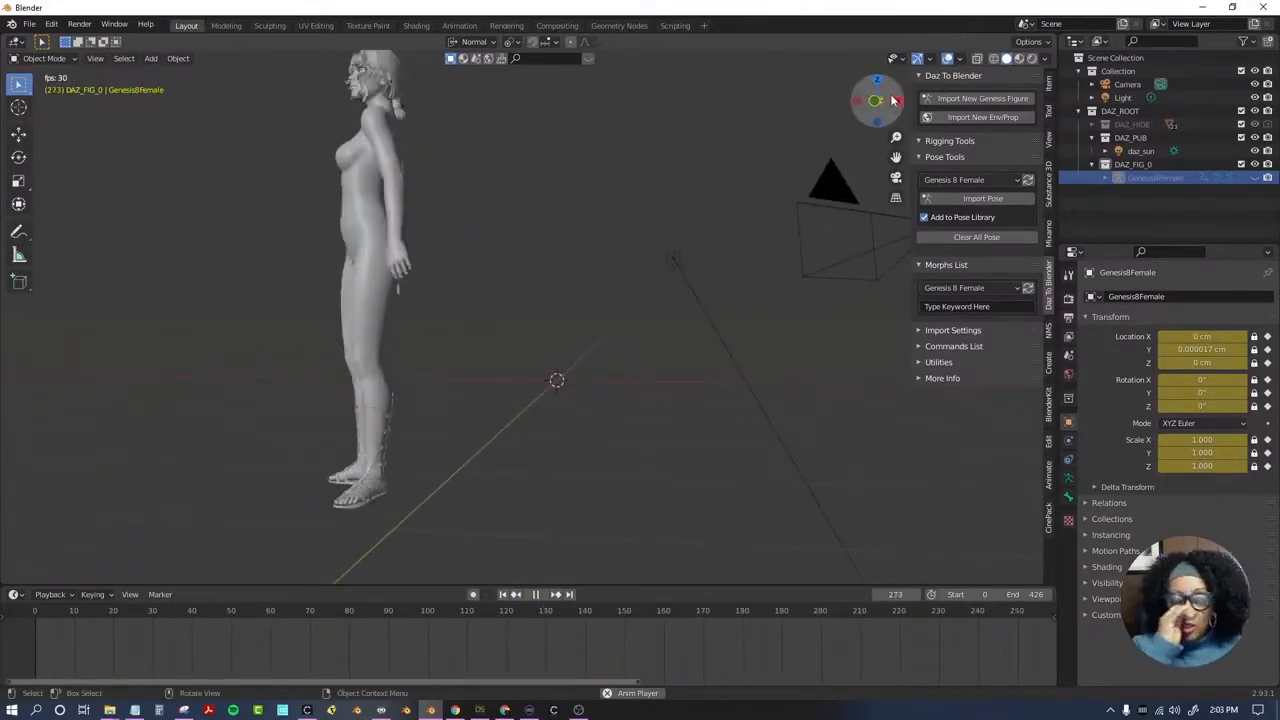
{"action": "mouse_move", "coordinate": [480, 711]}
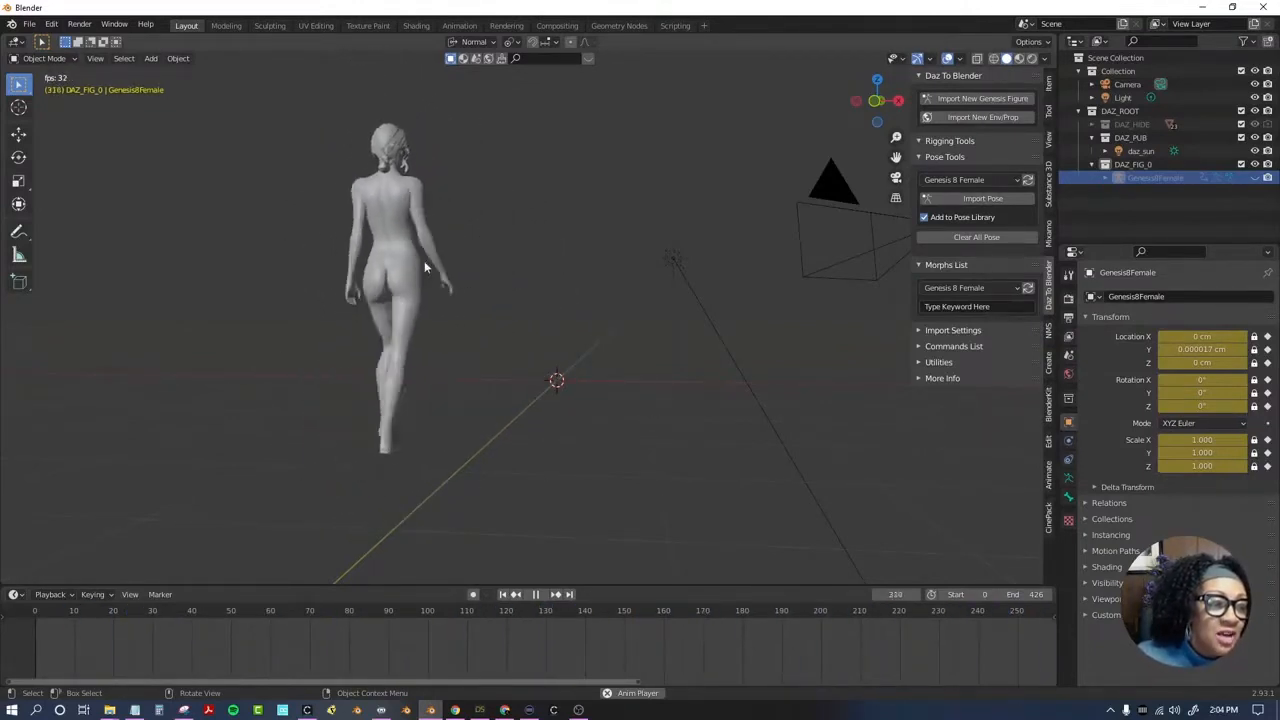
{"action": "key", "text": "shift+Left"}
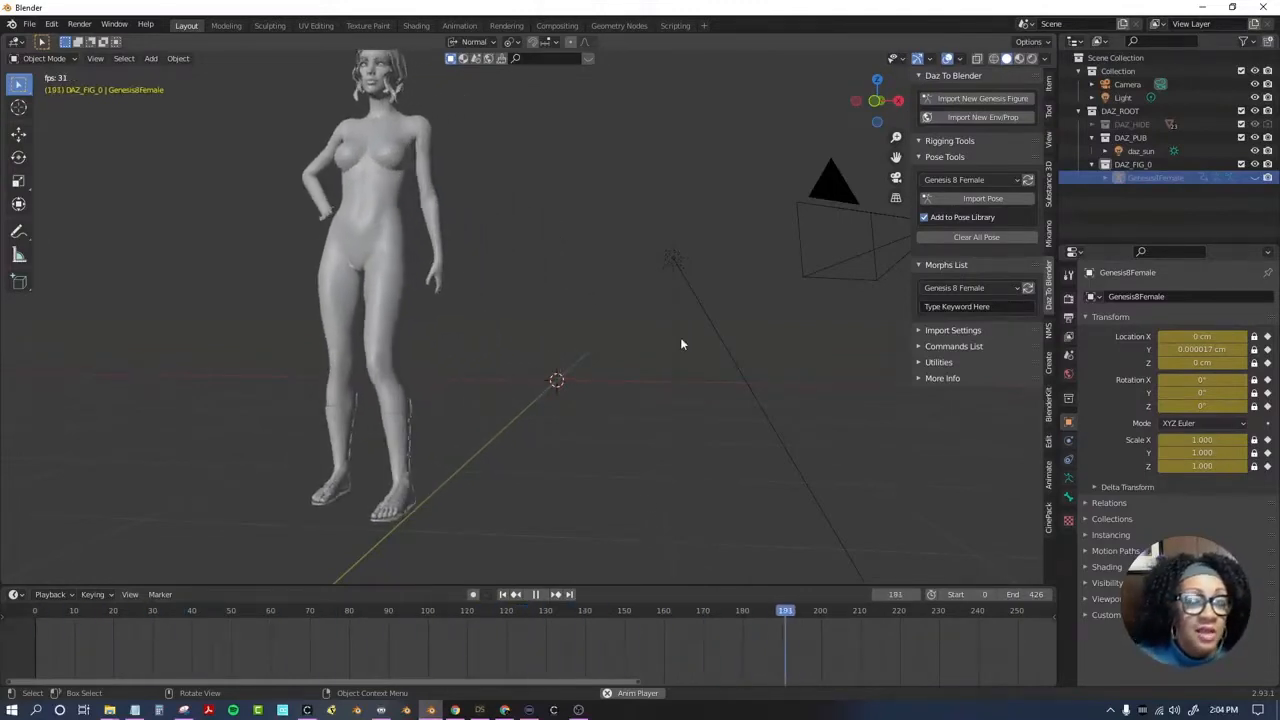
Switch to CLO and import the figure's FBX with load type Open, scale cm (DAZ Studio) at 100%, Animation and Automatically Add Arrangement Points enabled.
{"action": "left_click", "coordinate": [29, 23]}
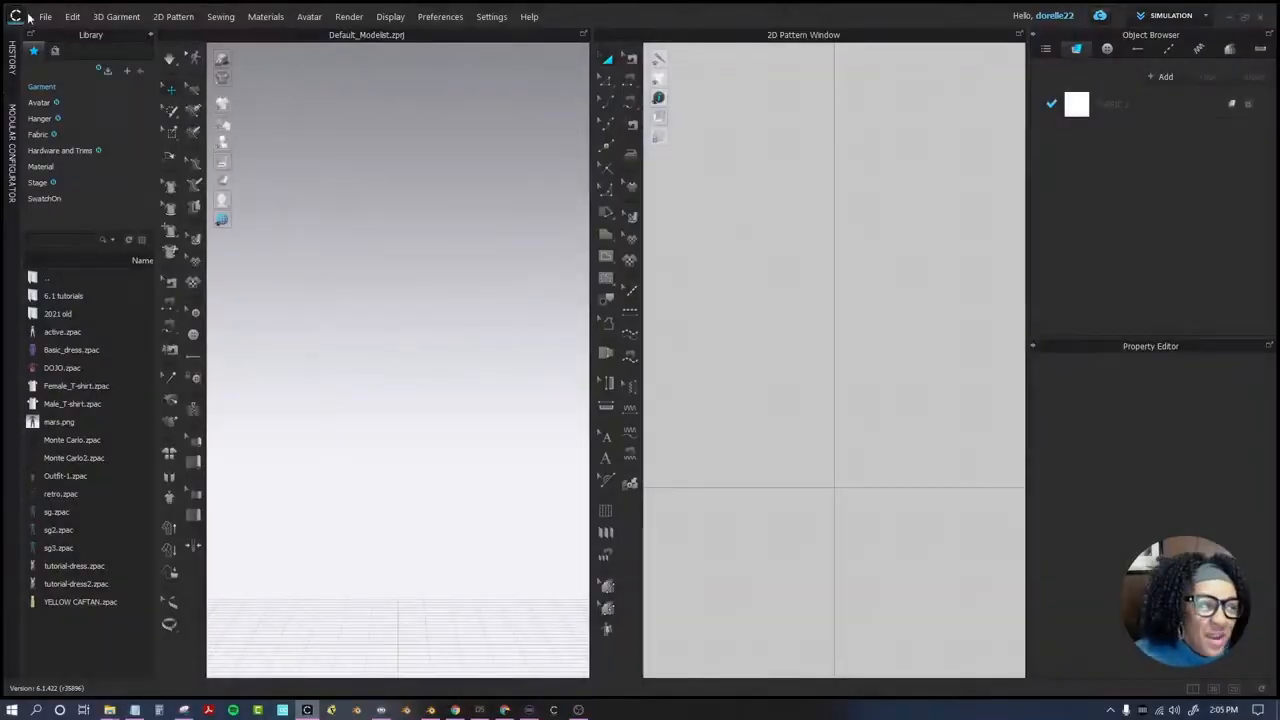
{"action": "left_click", "coordinate": [45, 16]}
{"action": "mouse_move", "coordinate": [92, 131]}
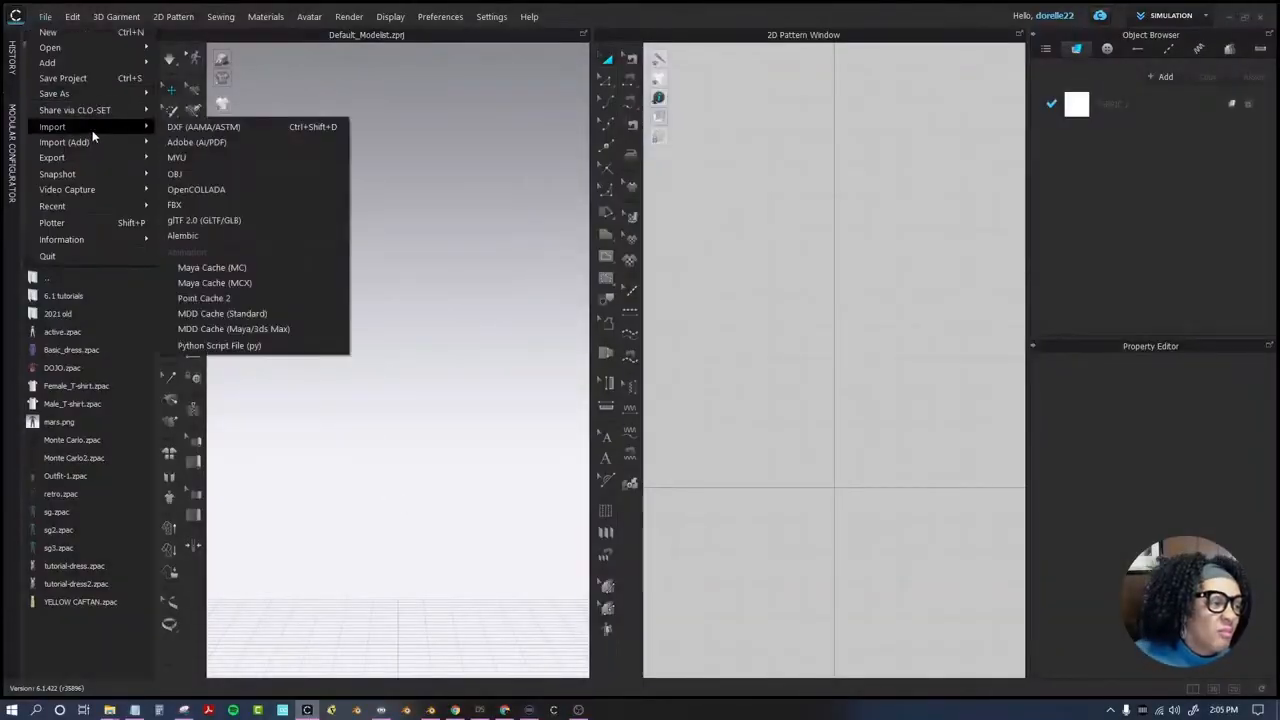
{"action": "left_click", "coordinate": [250, 206]}
{"action": "double_click", "coordinate": [530, 219]}
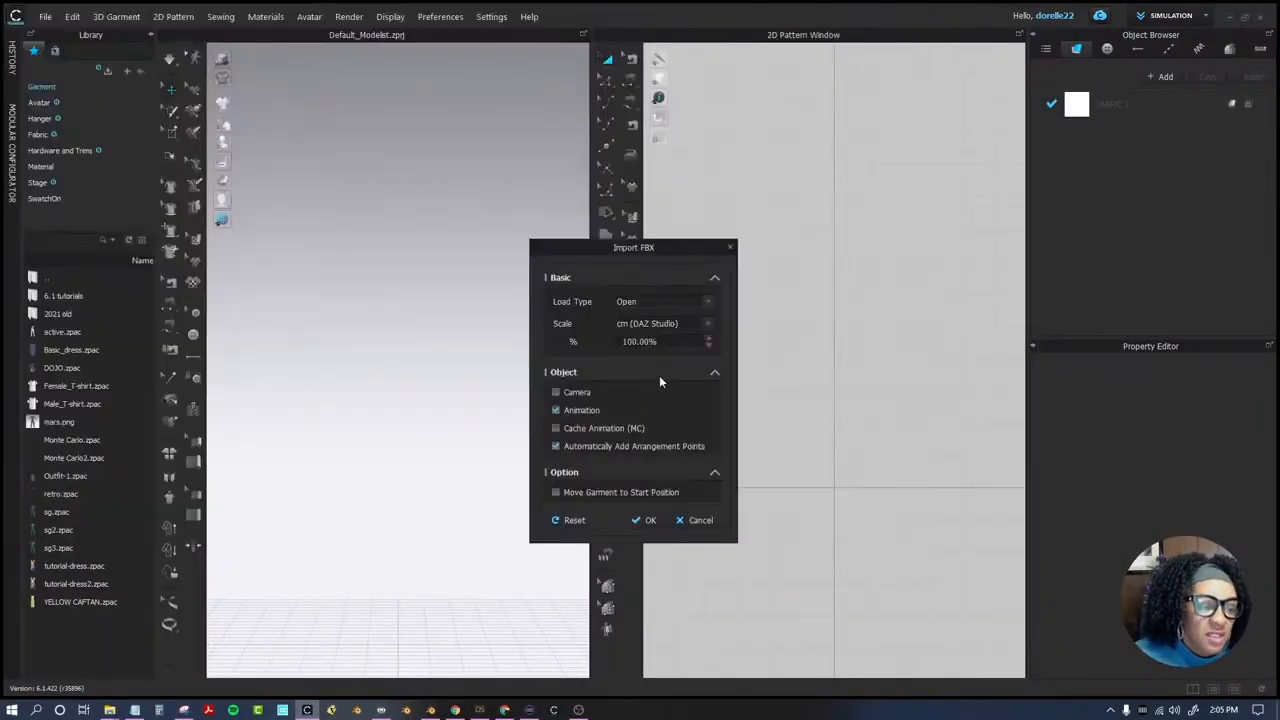
{"action": "left_click", "coordinate": [648, 520]}
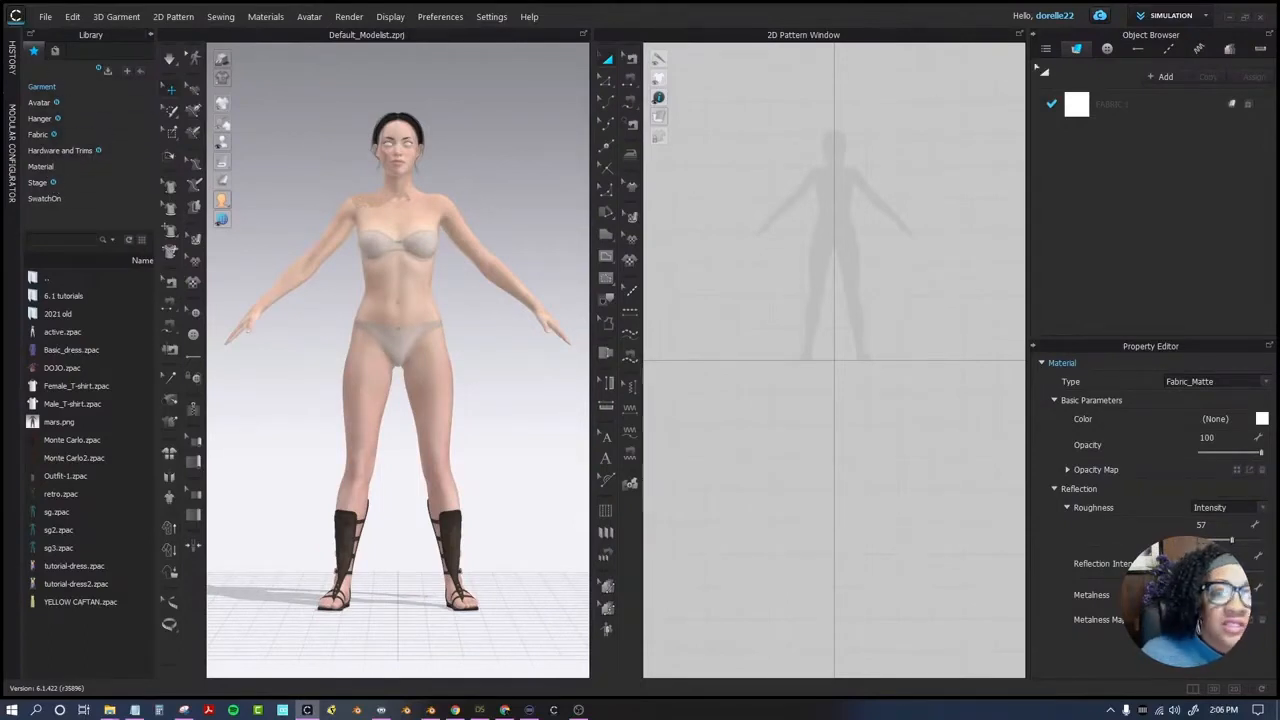
Load the Monte Carlo2.zpac garment from the library without saving the current file.
{"action": "mouse_move", "coordinate": [501, 169]}
{"action": "right_mouse_down"}
{"action": "mouse_move", "coordinate": [491, 166]}
{"action": "mouse_move", "coordinate": [540, 170]}
{"action": "mouse_move", "coordinate": [508, 173]}
{"action": "right_mouse_up"}
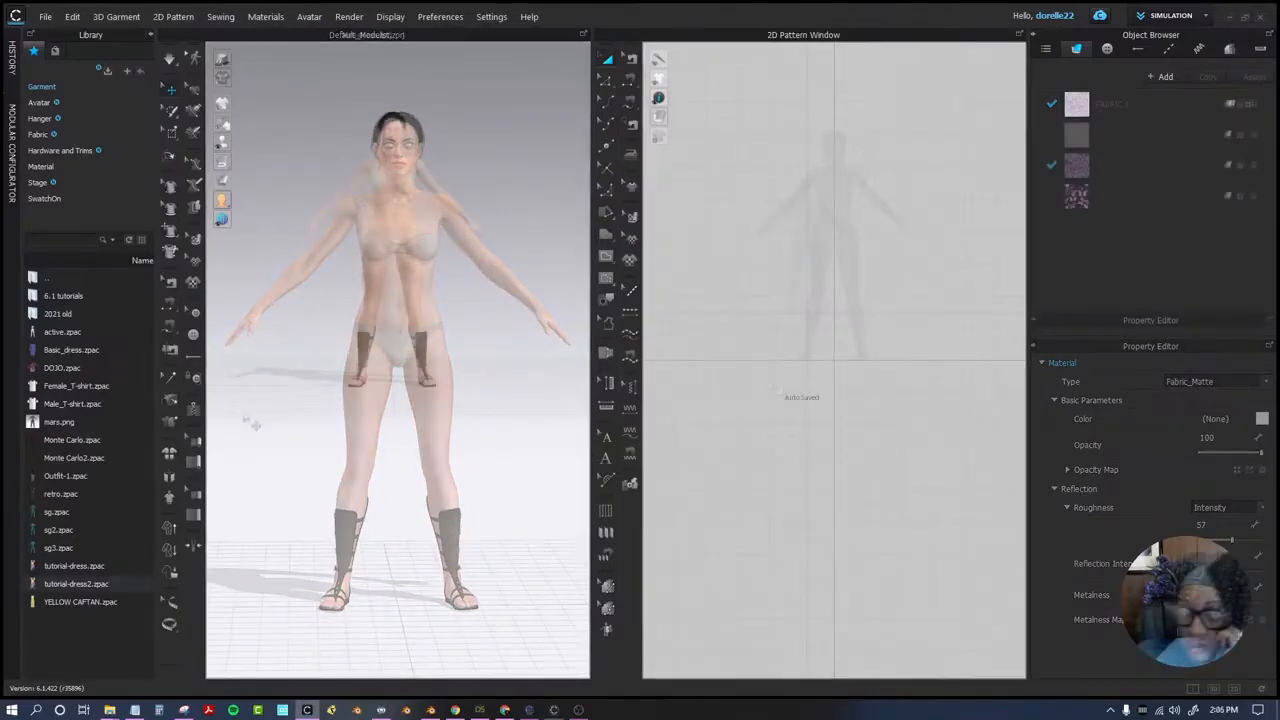
{"action": "mouse_move", "coordinate": [116, 458]}
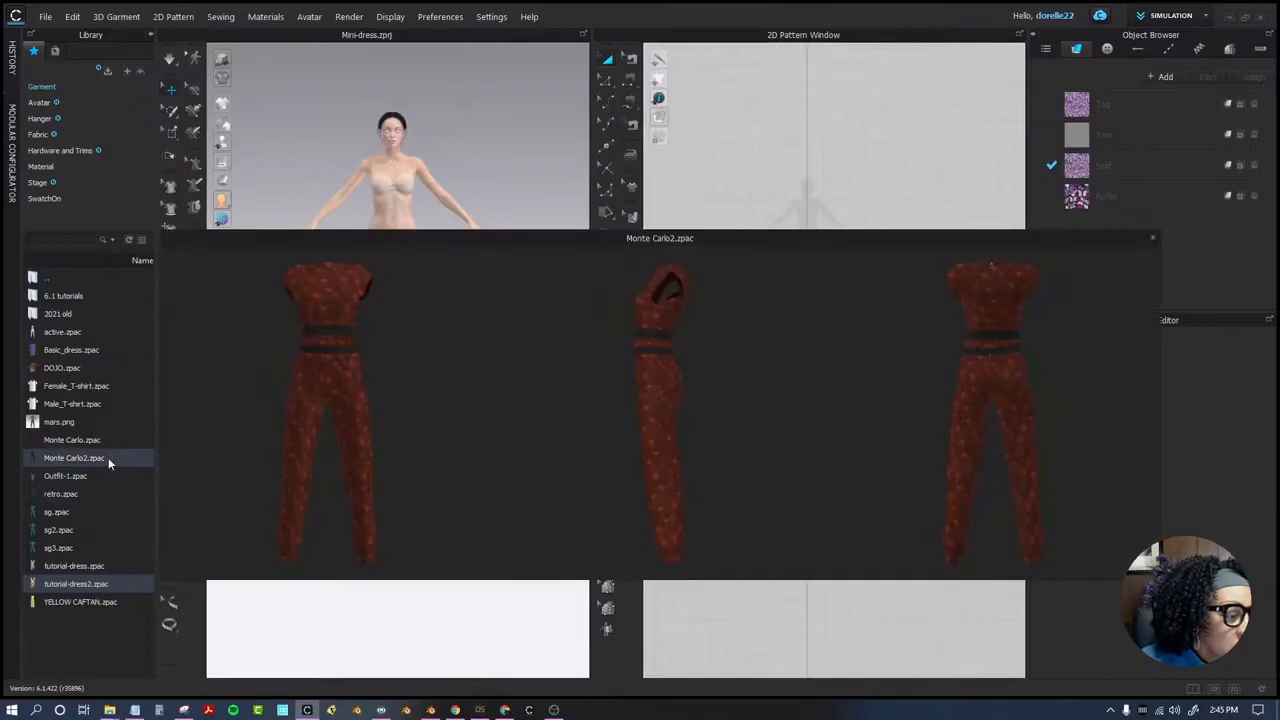
{"action": "double_click", "coordinate": [108, 457]}
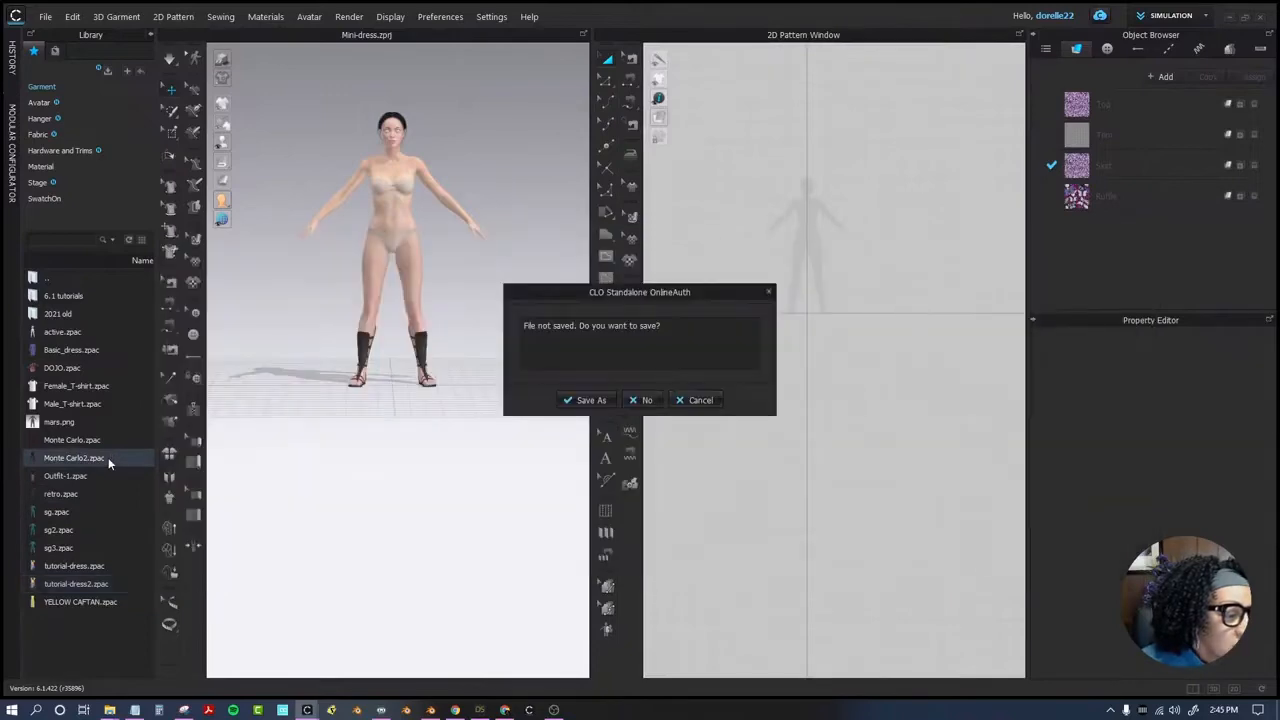
{"action": "left_click", "coordinate": [645, 401]}
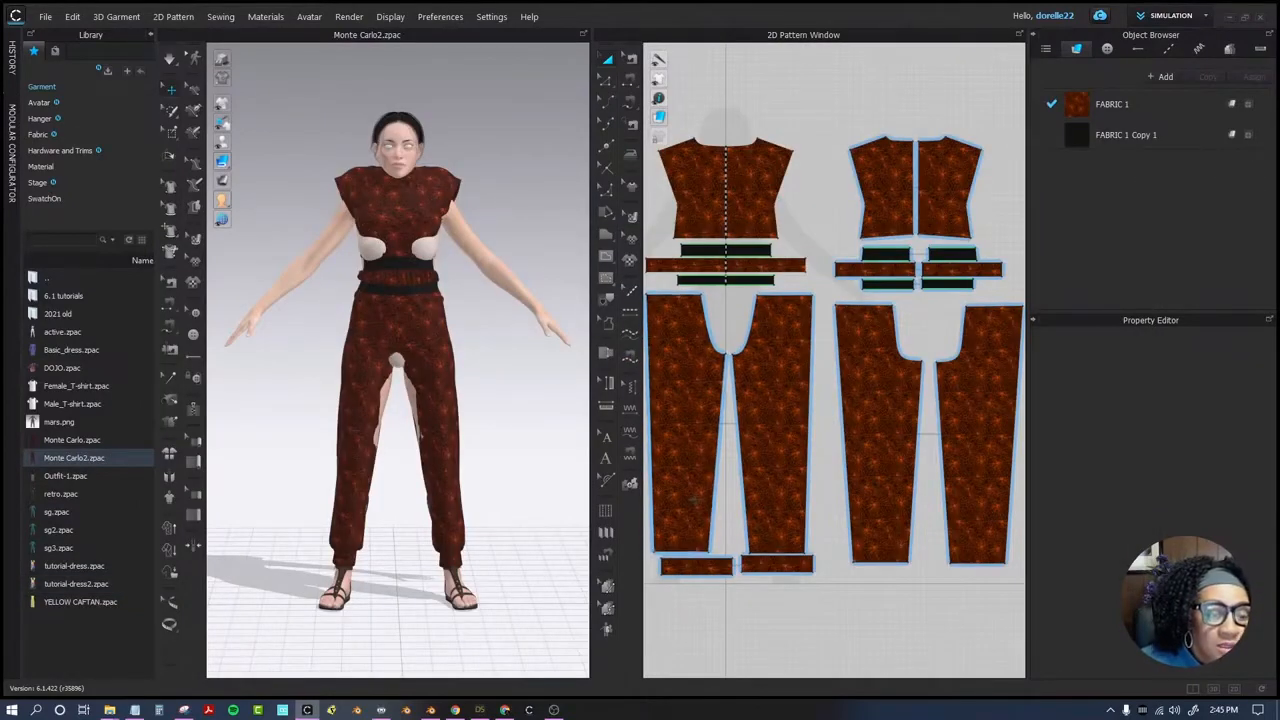
Select all patterns of the jumpsuit and run the simulation to drape it on the avatar.
{"action": "scroll", "coordinate": [983, 531], "scroll_direction": "down", "scroll_amount": 3}
{"action": "left_click_drag", "start_coordinate": [983, 531], "coordinate": [983, 531]}
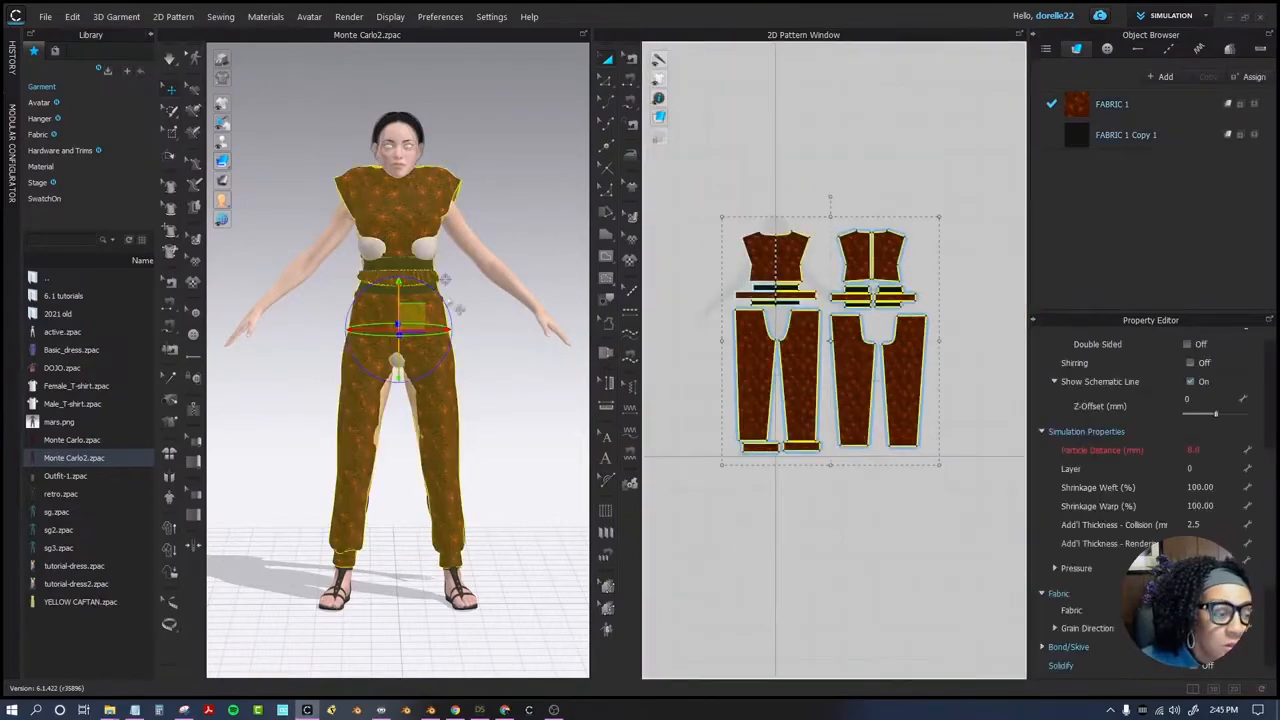
{"action": "key", "text": "space"}
{"action": "mouse_move", "coordinate": [528, 372]}
{"action": "right_mouse_down"}
{"action": "mouse_move", "coordinate": [363, 354]}
{"action": "mouse_move", "coordinate": [515, 364]}
{"action": "right_mouse_up"}
{"action": "left_click", "coordinate": [826, 491]}
{"action": "scroll", "coordinate": [798, 451], "scroll_direction": "up", "scroll_amount": 2}
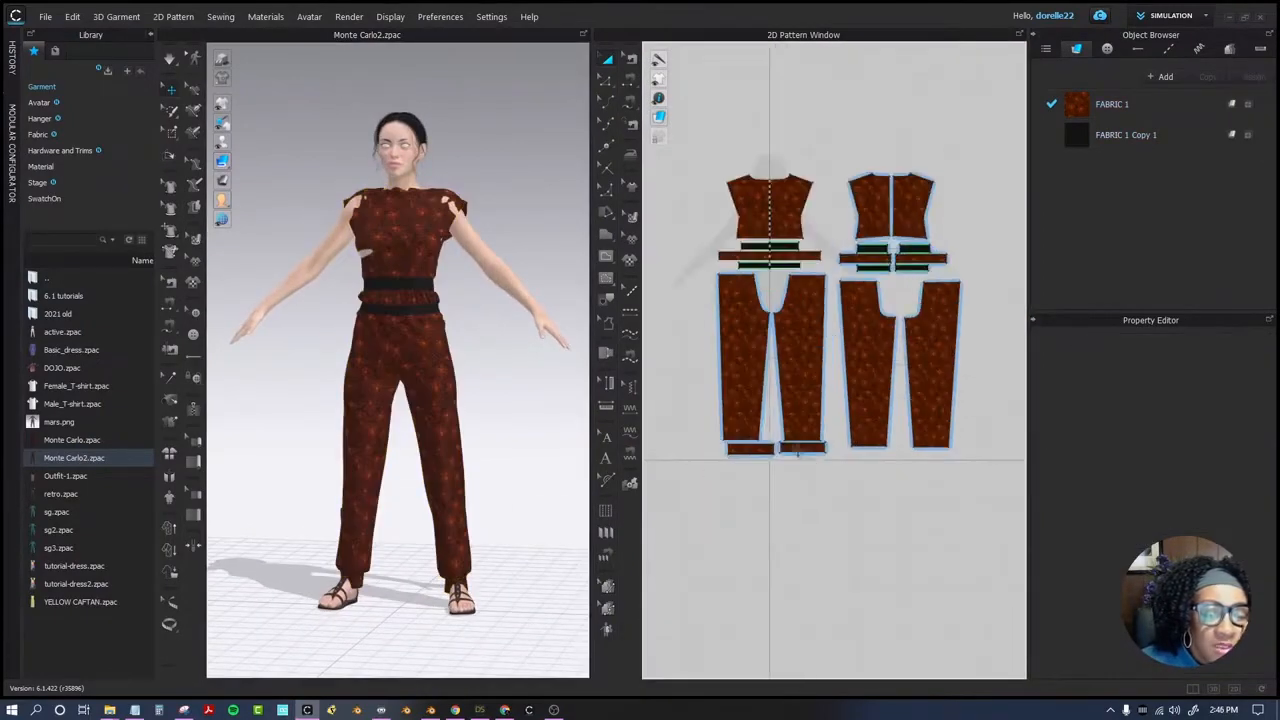
Shorten the trouser leg by selecting the front and back hem lines together and raising them in the pattern.
{"action": "left_click", "coordinate": [603, 81]}
{"action": "left_click", "coordinate": [806, 441]}
{"action": "scroll", "coordinate": [806, 440], "scroll_direction": "up", "scroll_amount": 3}
{"action": "left_click", "coordinate": [837, 577]}
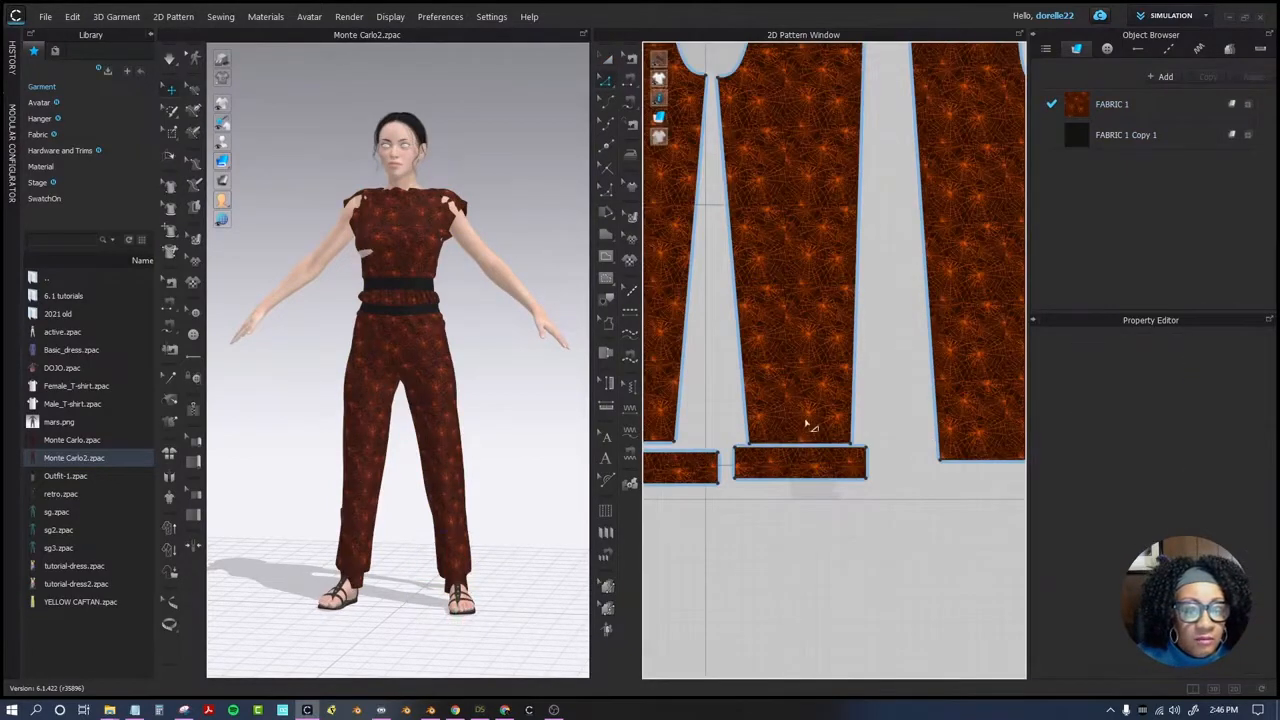
{"action": "left_click", "coordinate": [808, 442]}
{"action": "left_click", "coordinate": [988, 460], "text": "shift"}
{"action": "left_click_drag", "start_coordinate": [988, 460], "coordinate": [981, 382]}
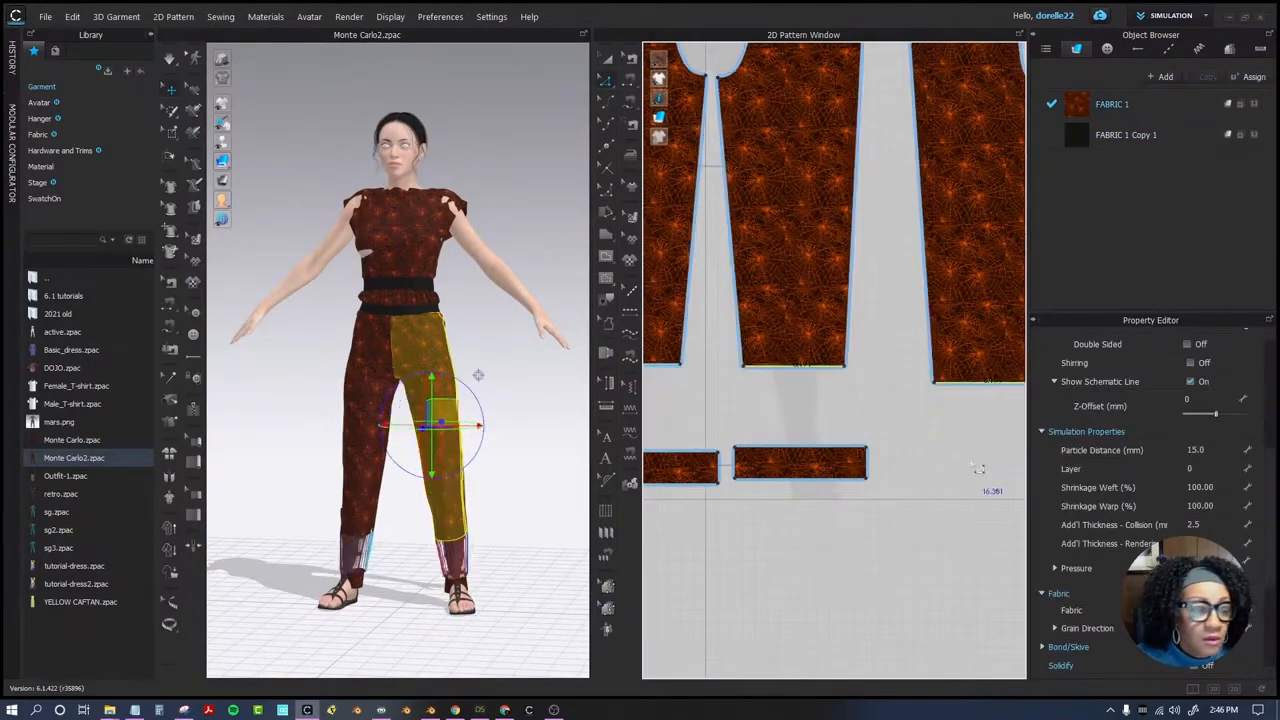
{"action": "left_click", "coordinate": [978, 467]}
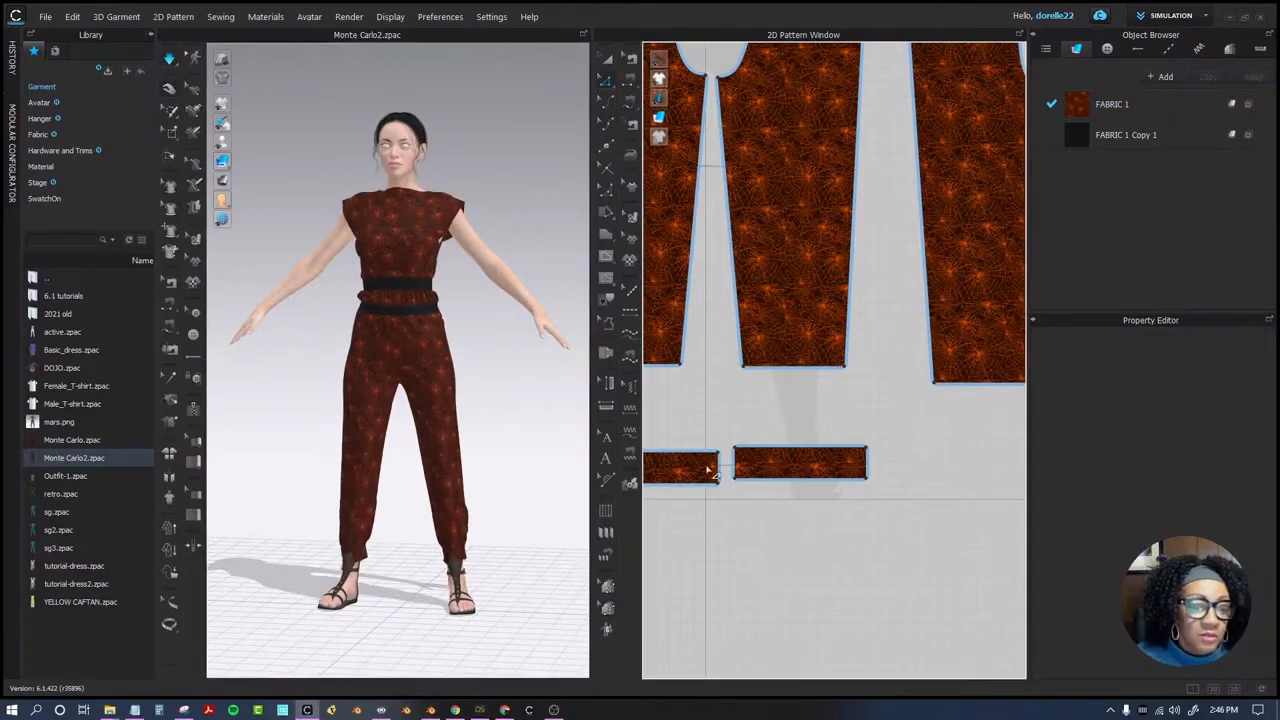
Delete the two ankle cuff patterns below the front trouser legs.
{"action": "scroll", "coordinate": [514, 451], "scroll_direction": "down", "scroll_amount": 3}
{"action": "scroll", "coordinate": [872, 507], "scroll_direction": "down", "scroll_amount": 3}
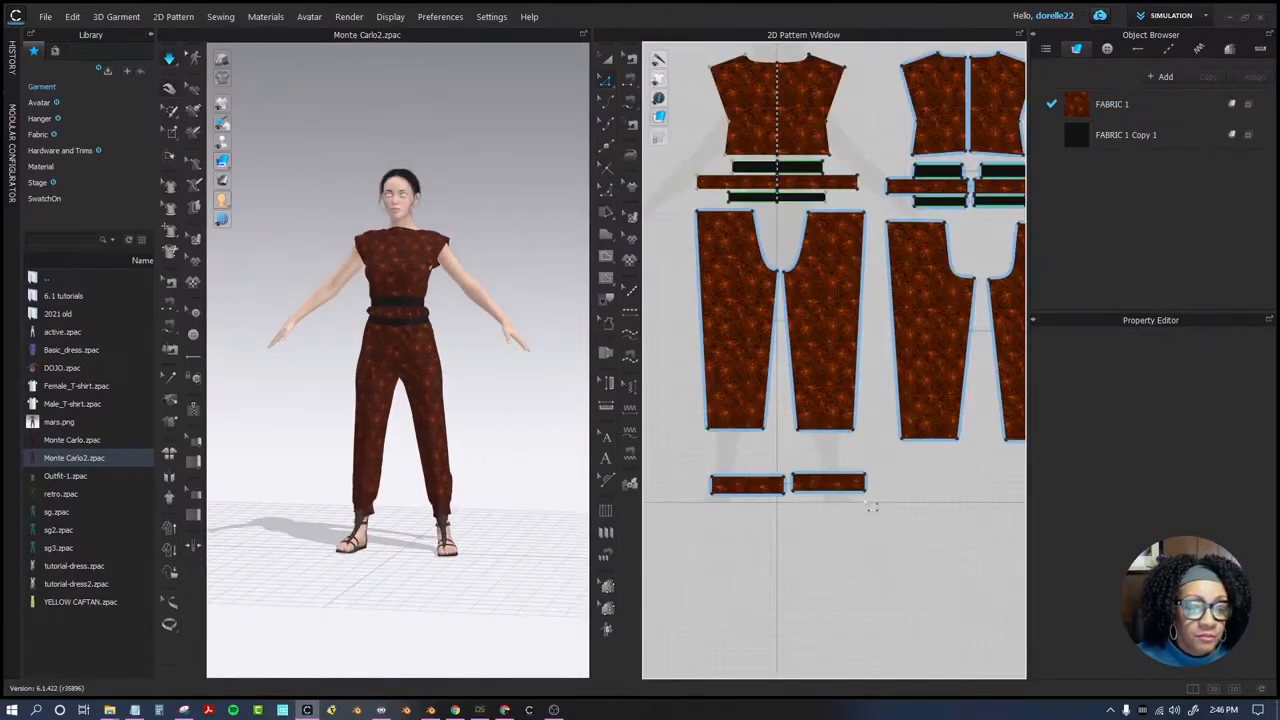
{"action": "left_click_drag", "start_coordinate": [708, 476], "coordinate": [704, 465]}
{"action": "key", "text": "Delete"}
Raise the front and back trouser hems further and flare the legs by moving the hem corners outward.
{"action": "left_click", "coordinate": [826, 430]}
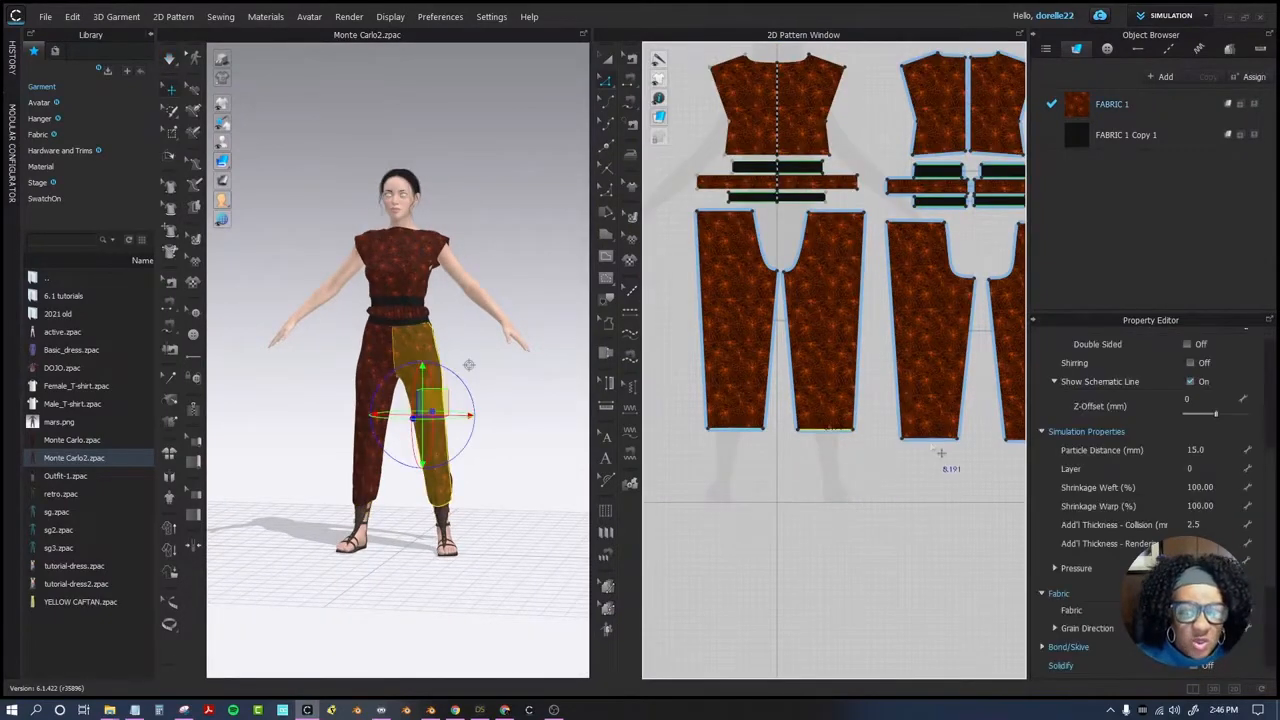
{"action": "left_click_drag", "start_coordinate": [932, 439], "coordinate": [886, 378], "text": "shift"}
{"action": "left_click", "coordinate": [871, 500]}
{"action": "left_click_drag", "start_coordinate": [802, 378], "coordinate": [788, 378]}
{"action": "middle_click_drag", "start_coordinate": [926, 434], "coordinate": [796, 452]}
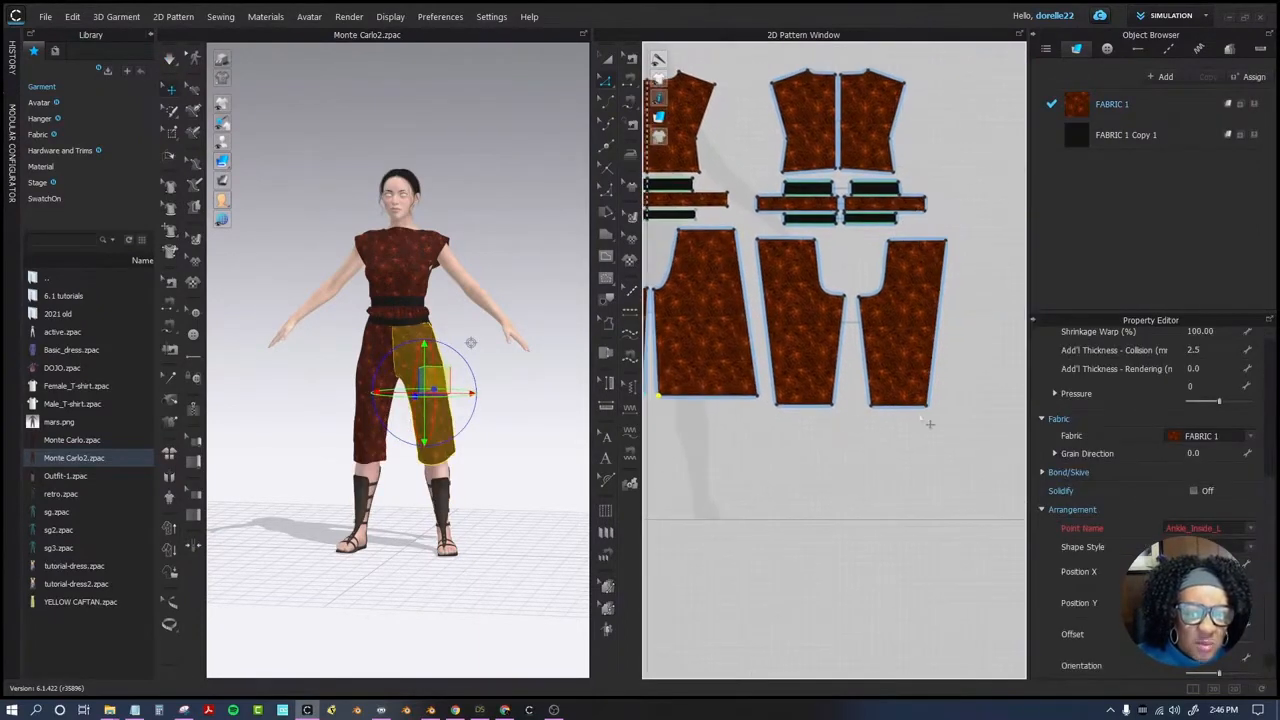
{"action": "left_click_drag", "start_coordinate": [928, 405], "coordinate": [962, 410]}
{"action": "left_click", "coordinate": [874, 443]}
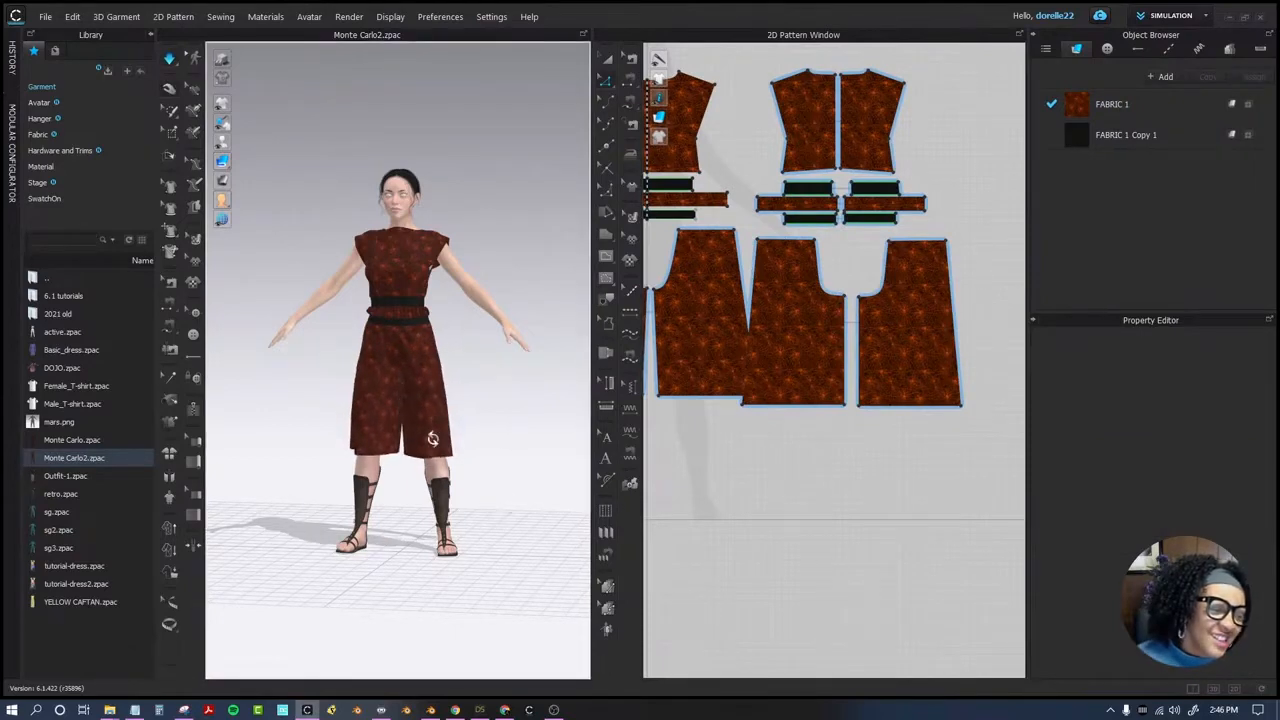
Lengthen the legs to about the ankles by lowering the front and back hem lines together.
{"action": "mouse_move", "coordinate": [509, 443]}
{"action": "right_mouse_down"}
{"action": "mouse_move", "coordinate": [381, 450]}
{"action": "mouse_move", "coordinate": [520, 457]}
{"action": "right_mouse_up"}
{"action": "left_click", "coordinate": [705, 397]}
{"action": "left_click", "coordinate": [788, 405], "text": "shift"}
{"action": "left_click_drag", "start_coordinate": [788, 405], "coordinate": [789, 486]}
{"action": "right_click_drag", "start_coordinate": [529, 329], "coordinate": [471, 480]}
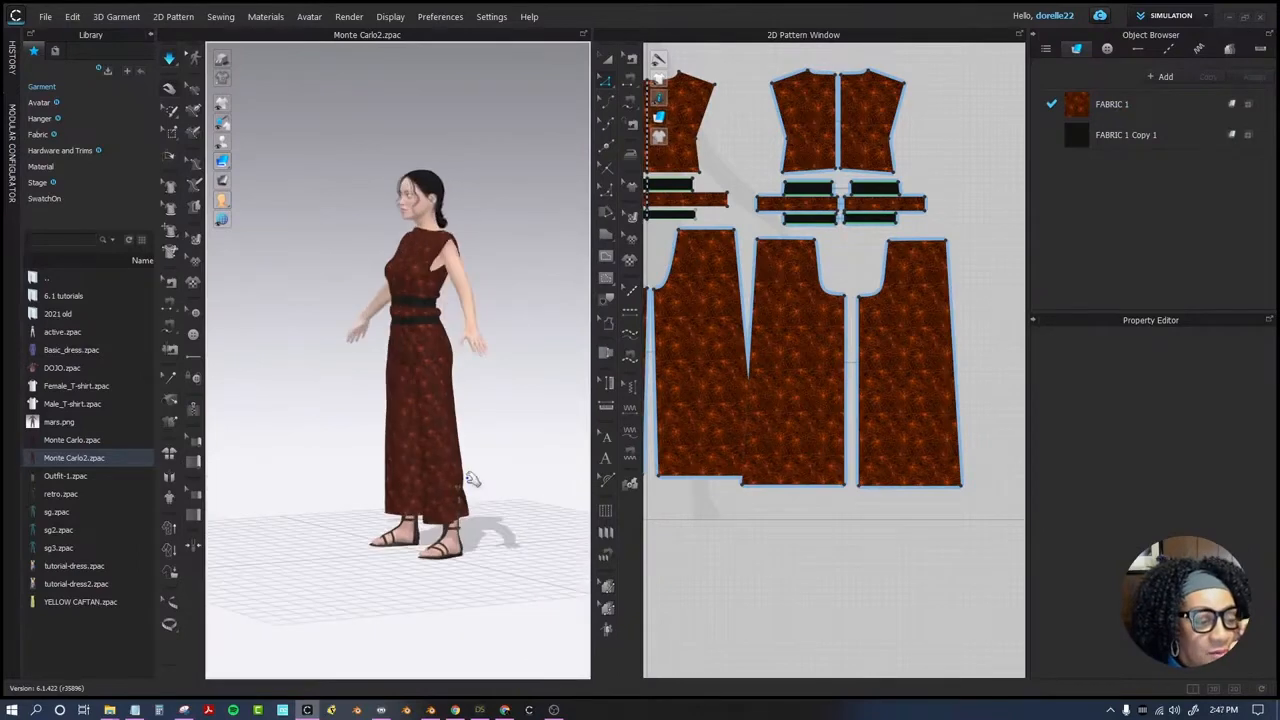
Shorten the legs to just above the knees by raising the front and back hem lines together.
{"action": "left_click_drag", "start_coordinate": [826, 488], "coordinate": [810, 345]}
{"action": "key", "text": "ctrl+z"}
{"action": "left_click", "coordinate": [716, 476], "text": "shift"}
{"action": "left_click_drag", "start_coordinate": [769, 487], "coordinate": [769, 356]}
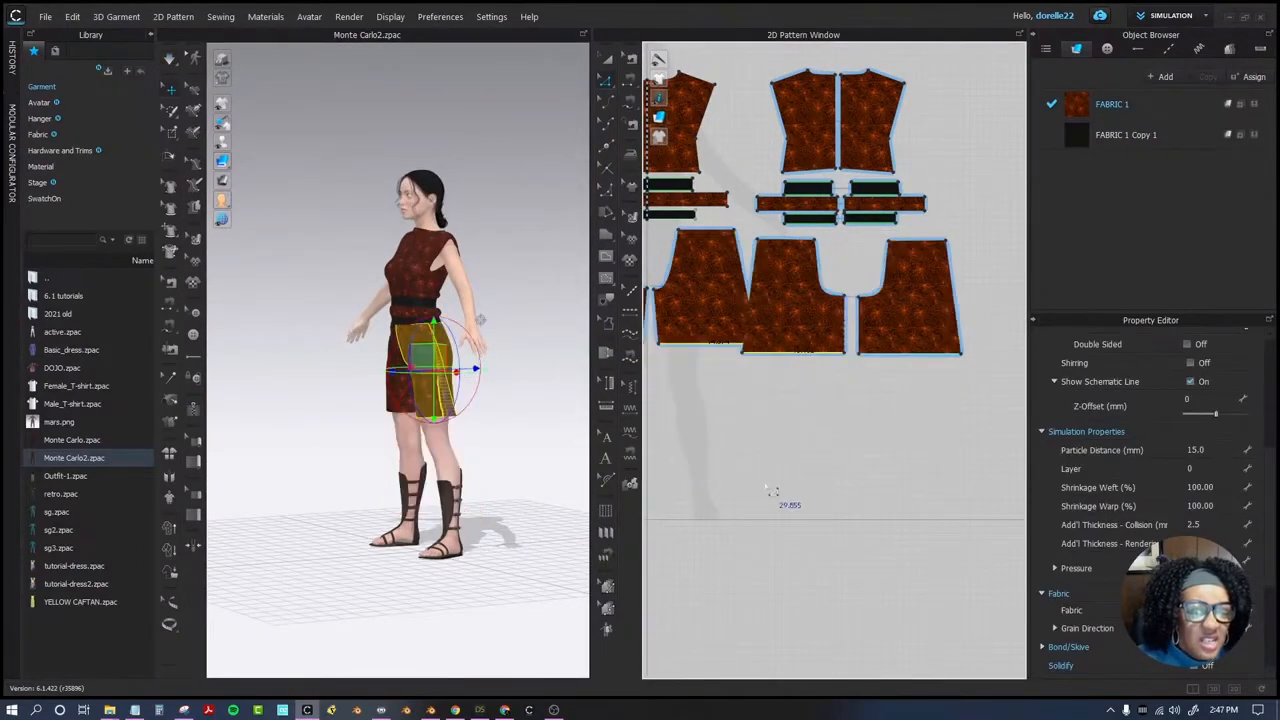
{"action": "left_click", "coordinate": [777, 491]}
{"action": "right_click_drag", "start_coordinate": [529, 394], "coordinate": [594, 383]}
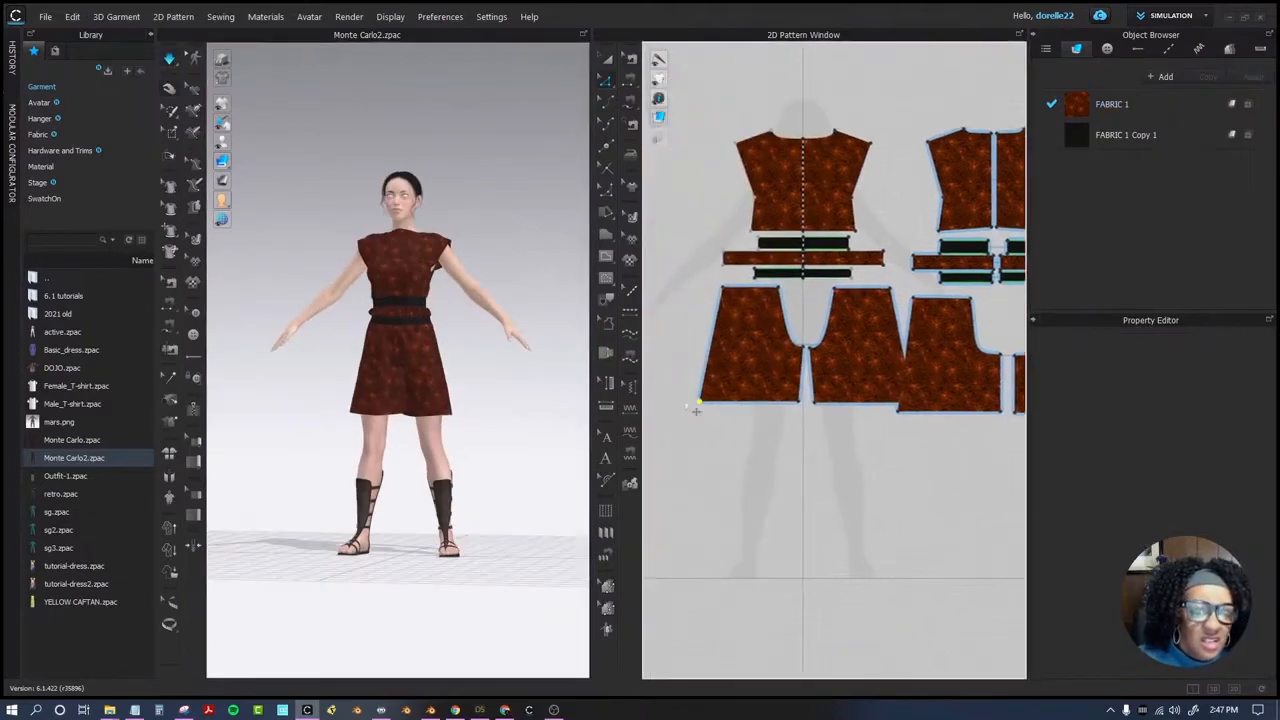
Flare the shorts further by moving the outer hem corners of the front and back patterns outward.
{"action": "left_click_drag", "start_coordinate": [699, 401], "coordinate": [686, 405]}
{"action": "middle_click_drag", "start_coordinate": [960, 430], "coordinate": [709, 442]}
{"action": "left_click_drag", "start_coordinate": [866, 423], "coordinate": [882, 426]}
{"action": "left_click", "coordinate": [736, 463]}
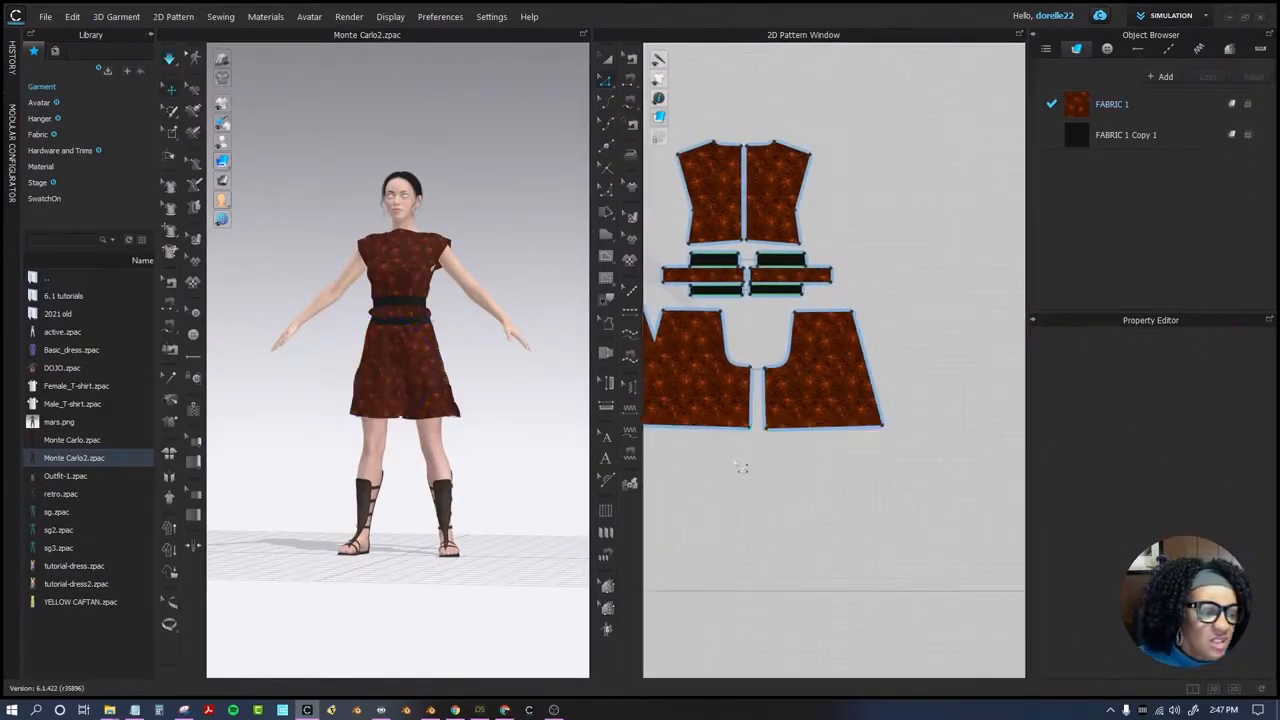
Adjust the outer hem corners of the back and front patterns so the hems slope up toward the side seams.
{"action": "right_click_drag", "start_coordinate": [549, 429], "coordinate": [334, 394]}
{"action": "left_click", "coordinate": [886, 424]}
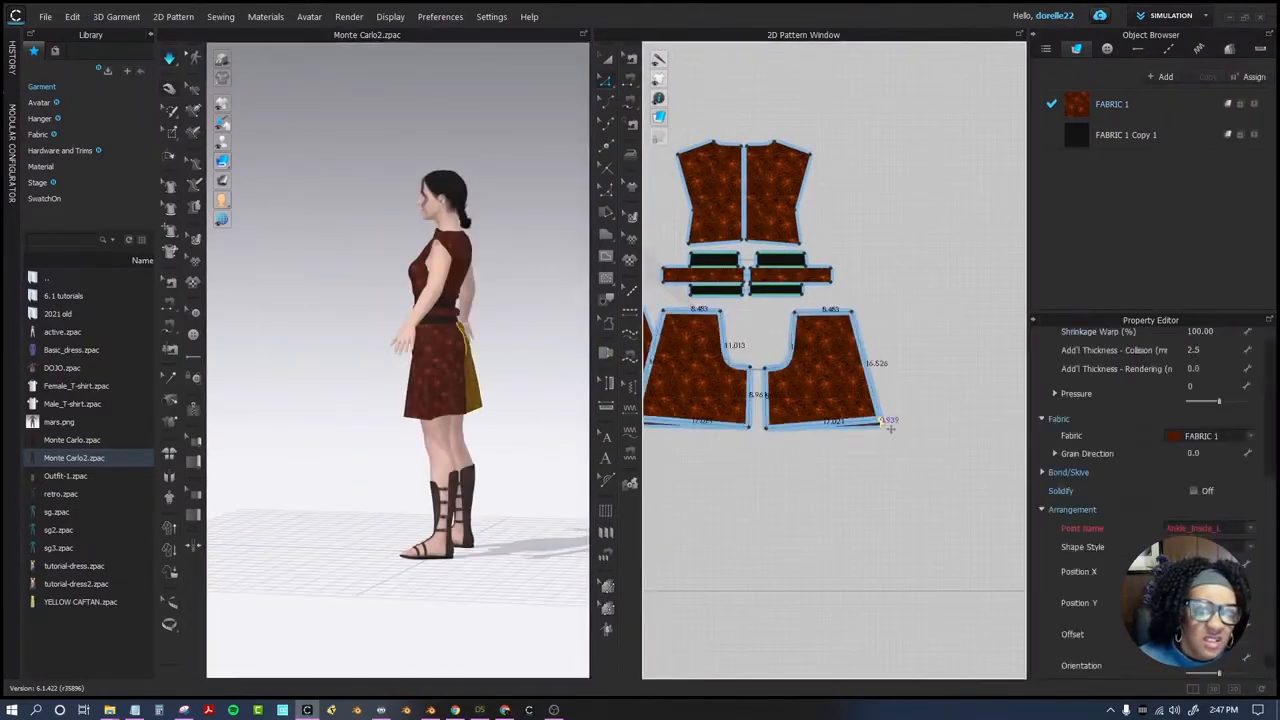
{"action": "left_click_drag", "start_coordinate": [882, 422], "coordinate": [880, 418]}
{"action": "middle_click_drag", "start_coordinate": [740, 430], "coordinate": [1007, 441]}
{"action": "left_click_drag", "start_coordinate": [714, 412], "coordinate": [704, 416]}
{"action": "left_click", "coordinate": [726, 449]}
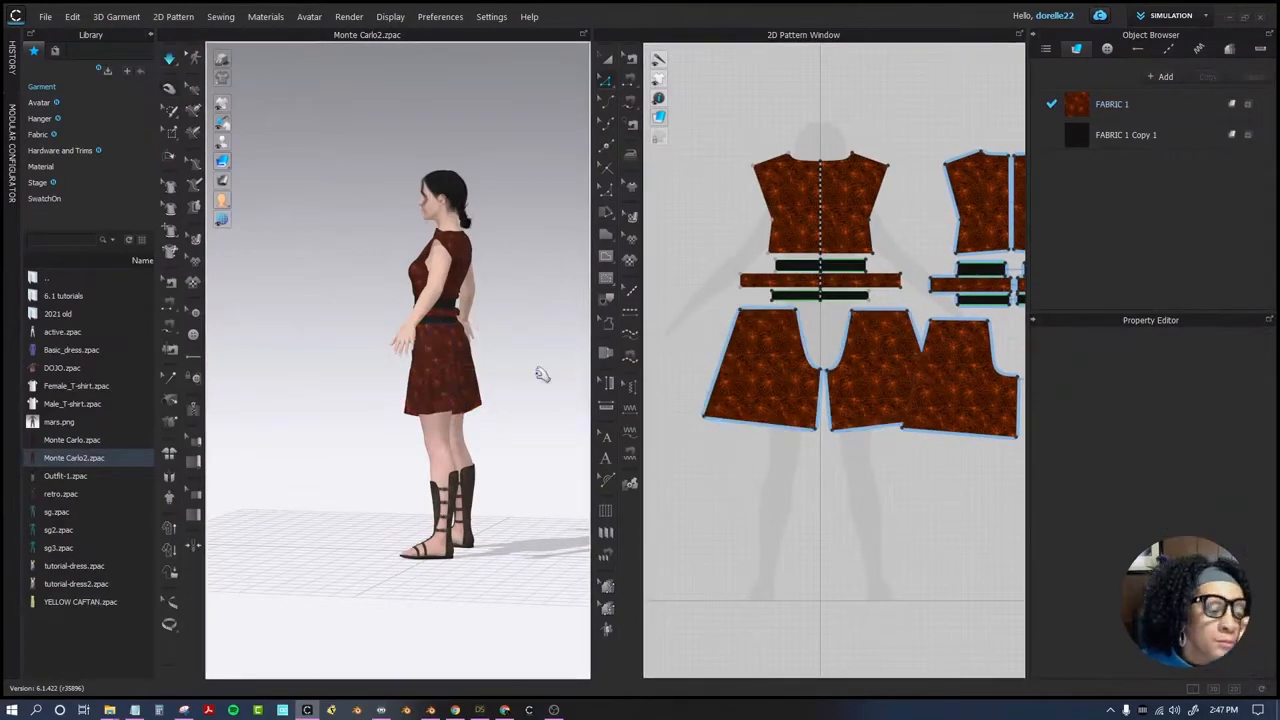
Set the color of FABRIC 1 to PANTONE 11-4002 TSX Powdered Sugar and remove its spider-web texture.
{"action": "left_click", "coordinate": [1112, 104]}
{"action": "left_click", "coordinate": [1240, 372]}
{"action": "left_click", "coordinate": [749, 319]}
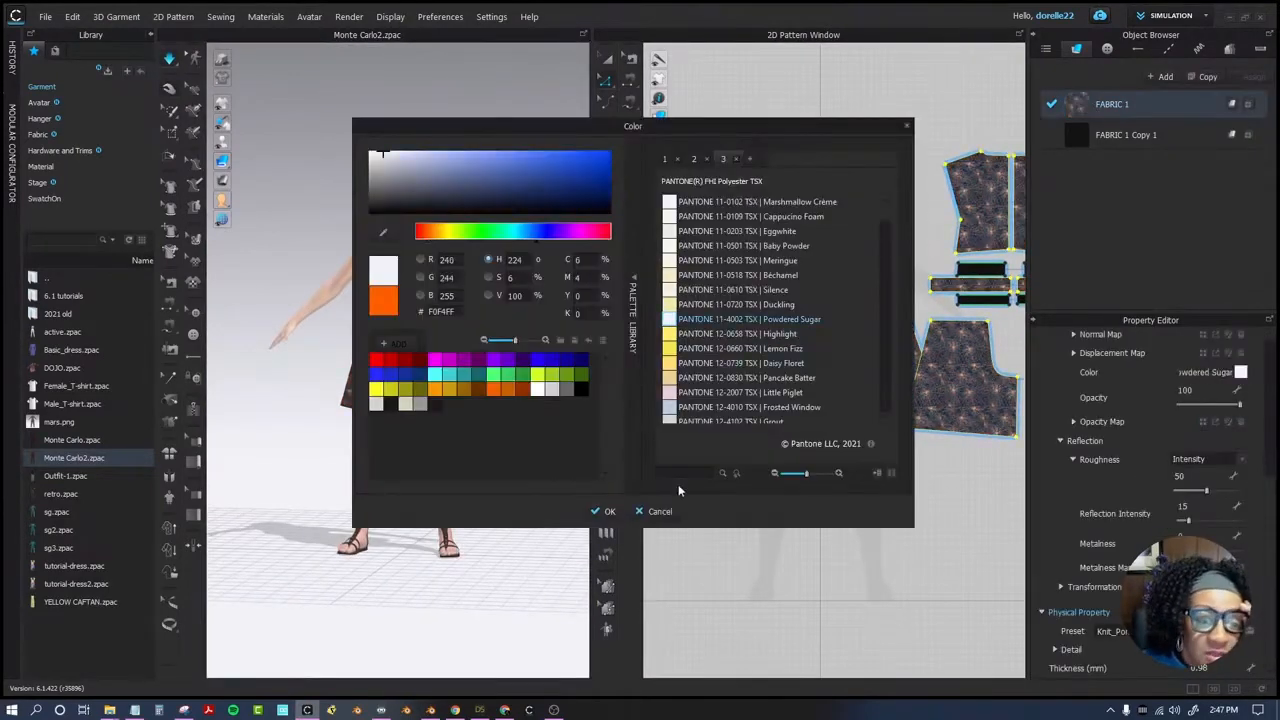
{"action": "left_click", "coordinate": [604, 511]}
{"action": "scroll", "coordinate": [1172, 415], "scroll_direction": "up", "scroll_amount": 3}
{"action": "left_click", "coordinate": [1164, 449]}
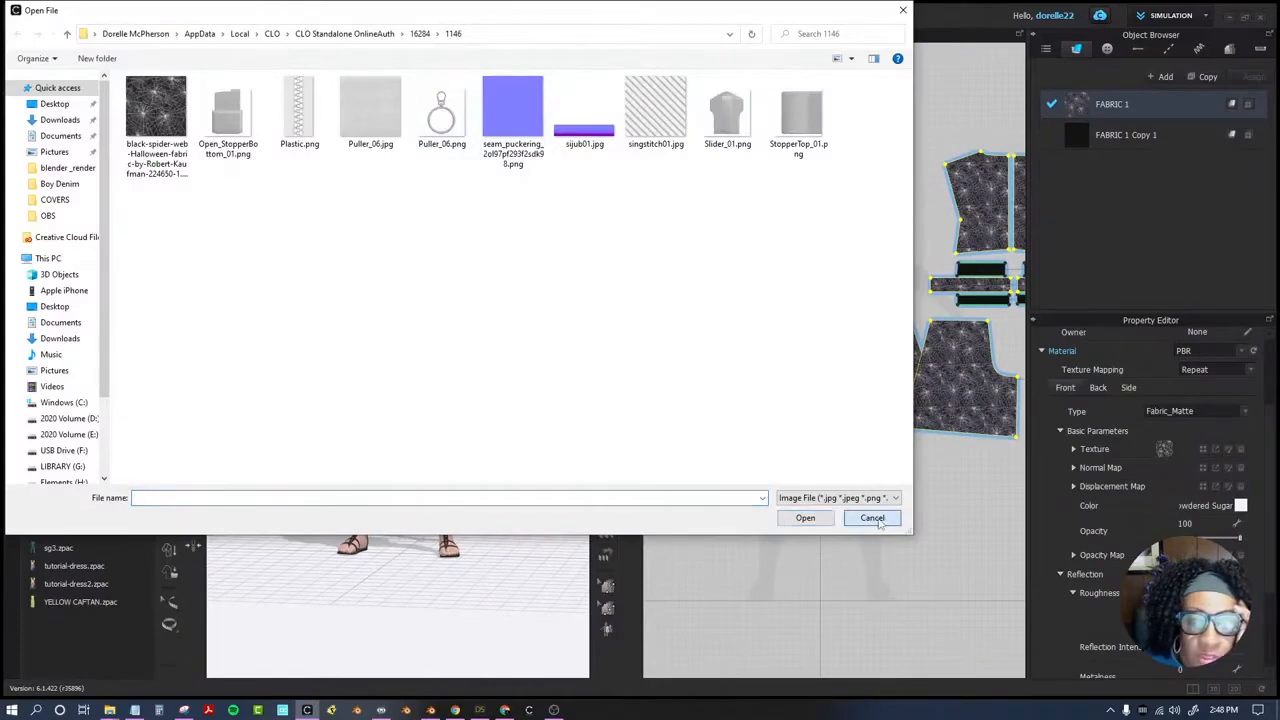
{"action": "left_click", "coordinate": [872, 518]}
{"action": "left_click", "coordinate": [1240, 450]}
Set the color of FABRIC 1 Copy 1 to PANTONE 11-0720 TSX Duckling.
{"action": "left_click", "coordinate": [1110, 134]}
{"action": "left_click", "coordinate": [1240, 506]}
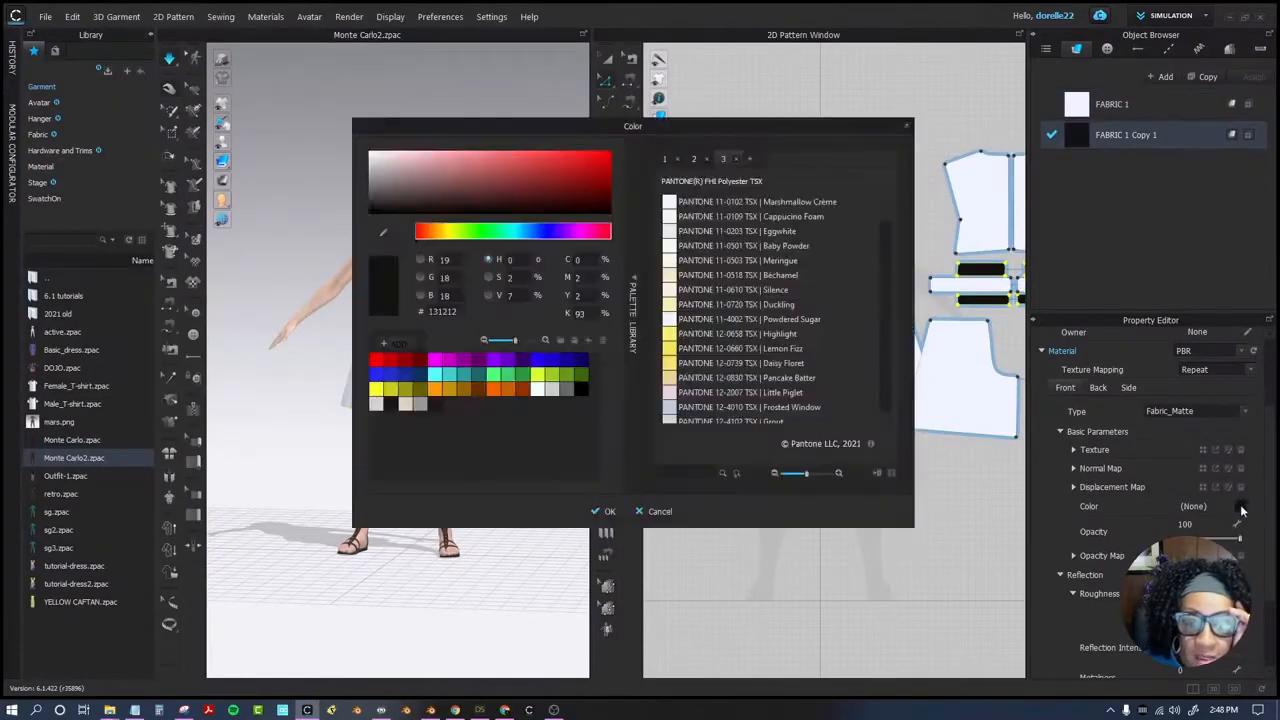
{"action": "left_click", "coordinate": [706, 465]}
{"action": "left_click", "coordinate": [604, 511]}
Change the color of FABRIC 1 Copy 1 to PANTONE 15-4128 TSX Comet Sea Star.
{"action": "left_click", "coordinate": [1241, 507]}
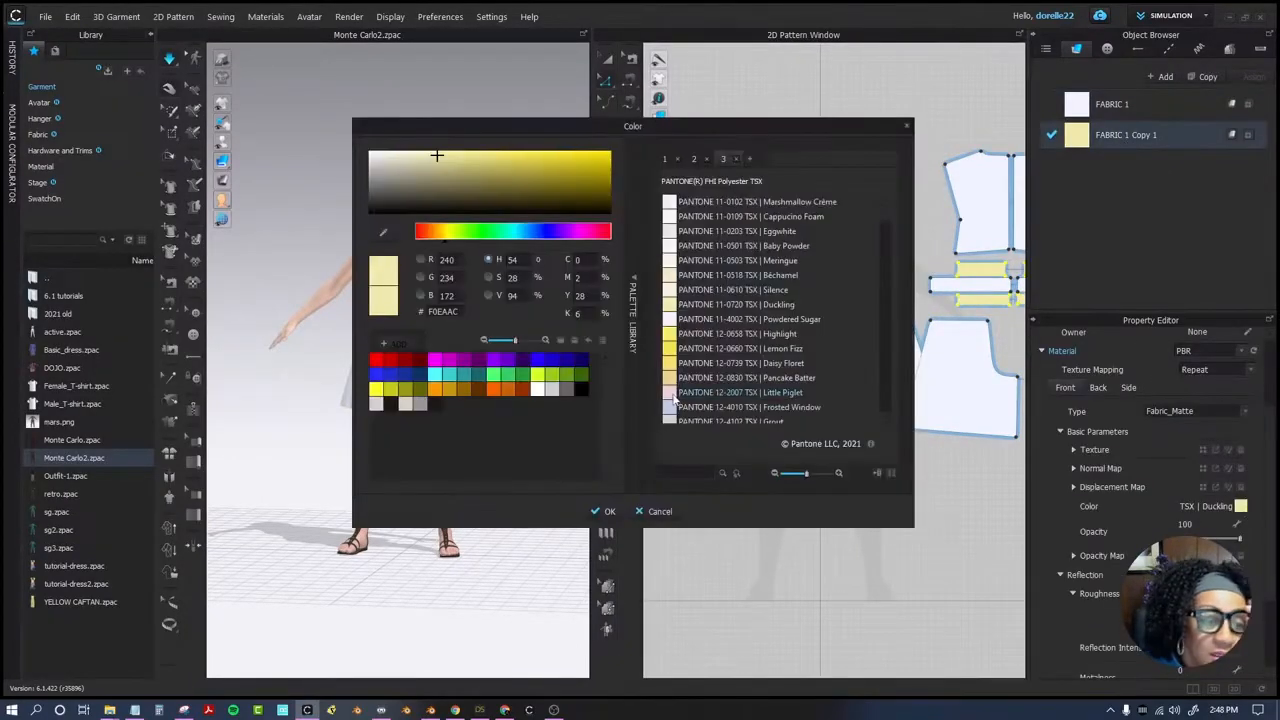
{"action": "scroll", "coordinate": [680, 396], "scroll_direction": "down", "scroll_amount": 4}
{"action": "left_click", "coordinate": [701, 376]}
{"action": "scroll", "coordinate": [678, 400], "scroll_direction": "down", "scroll_amount": 3}
{"action": "left_click", "coordinate": [690, 393]}
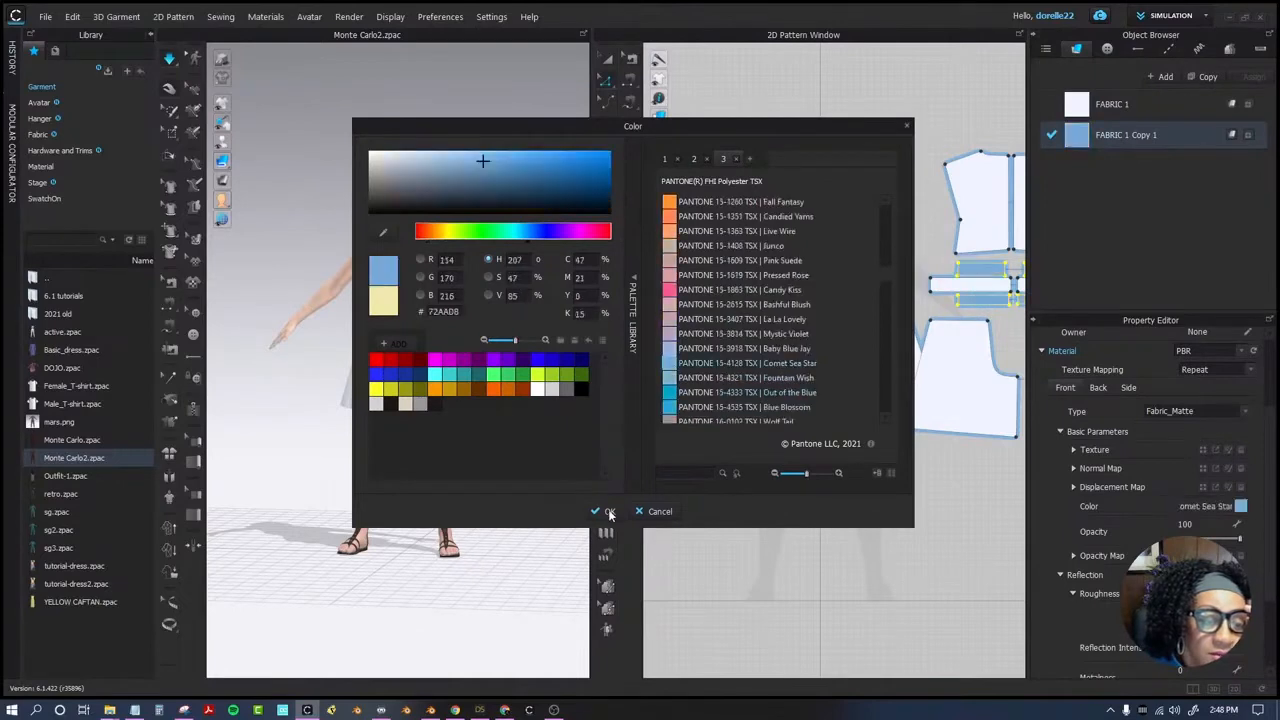
{"action": "left_click", "coordinate": [606, 511]}
Widen the front bodice slightly by moving its side point below the armhole outward.
{"action": "left_click_drag", "start_coordinate": [771, 219], "coordinate": [762, 219]}
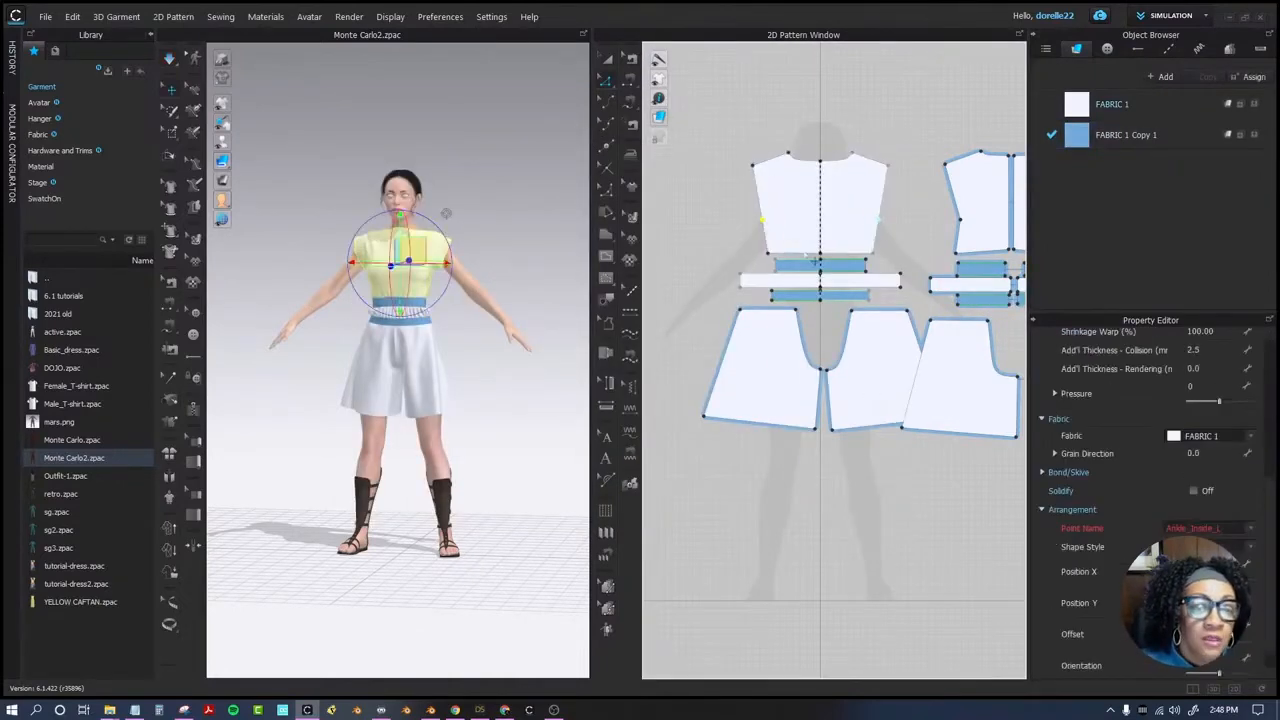
{"action": "left_click", "coordinate": [708, 211]}
{"action": "right_click_drag", "start_coordinate": [470, 375], "coordinate": [285, 386]}
{"action": "middle_click_drag", "start_coordinate": [729, 445], "coordinate": [643, 429]}
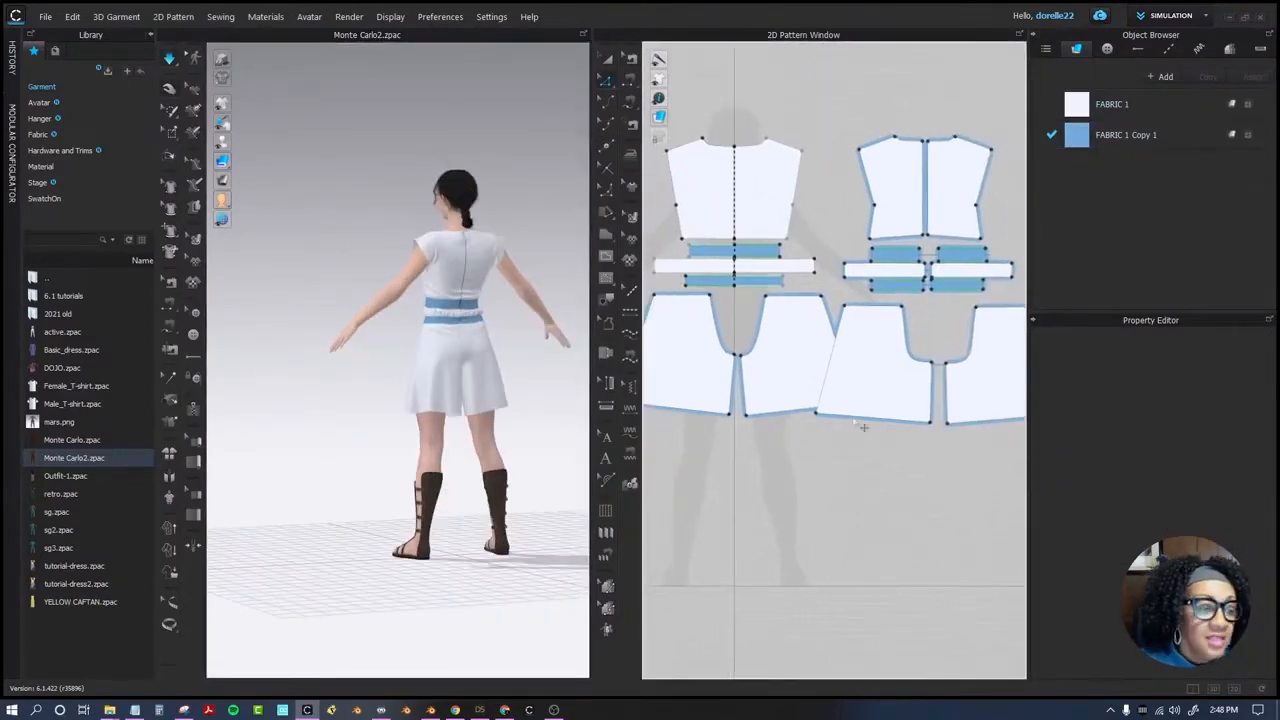
Lengthen the shorts slightly by lowering the front and back hem lines together.
{"action": "left_click", "coordinate": [744, 419]}
{"action": "left_click", "coordinate": [868, 420], "text": "shift"}
{"action": "left_click_drag", "start_coordinate": [868, 421], "coordinate": [868, 437]}
{"action": "right_click_drag", "start_coordinate": [552, 382], "coordinate": [806, 385]}
Widen the front bodice's bottom edge at its corner and lower the neckline's center point slightly.
{"action": "left_click_drag", "start_coordinate": [786, 238], "coordinate": [806, 247]}
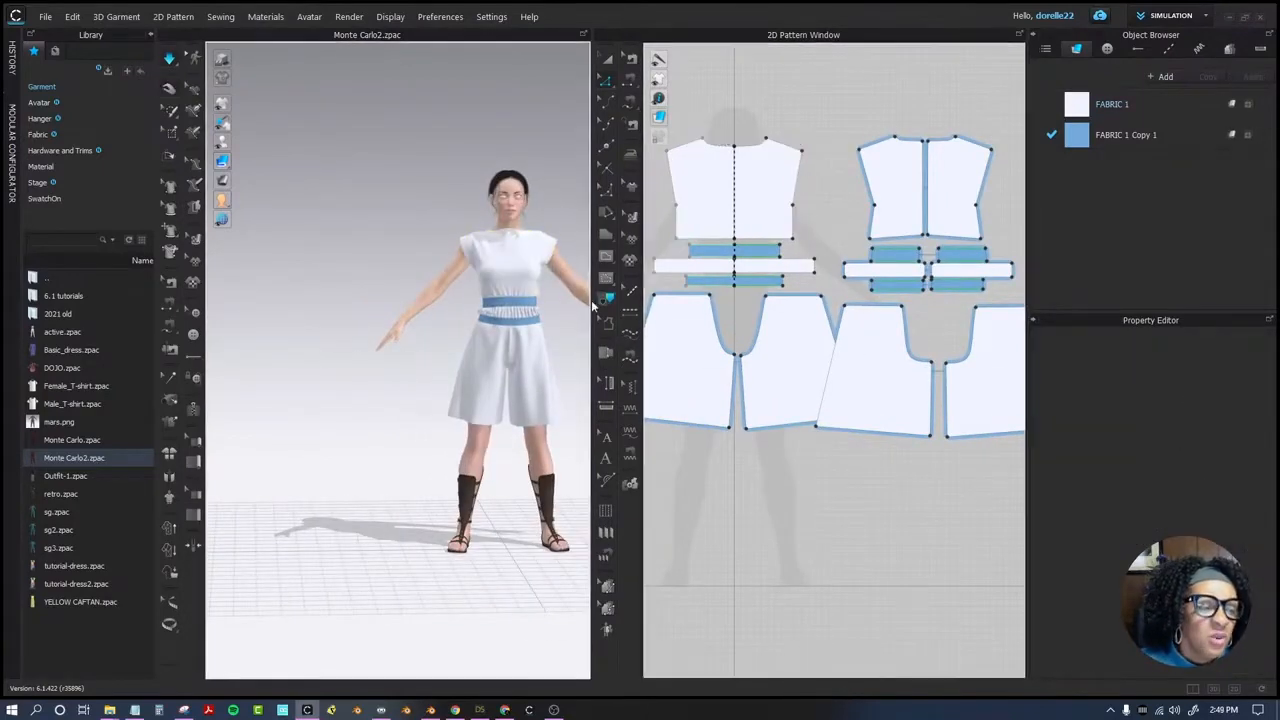
{"action": "right_click_drag", "start_coordinate": [568, 320], "coordinate": [500, 315]}
{"action": "left_click_drag", "start_coordinate": [734, 146], "coordinate": [734, 156]}
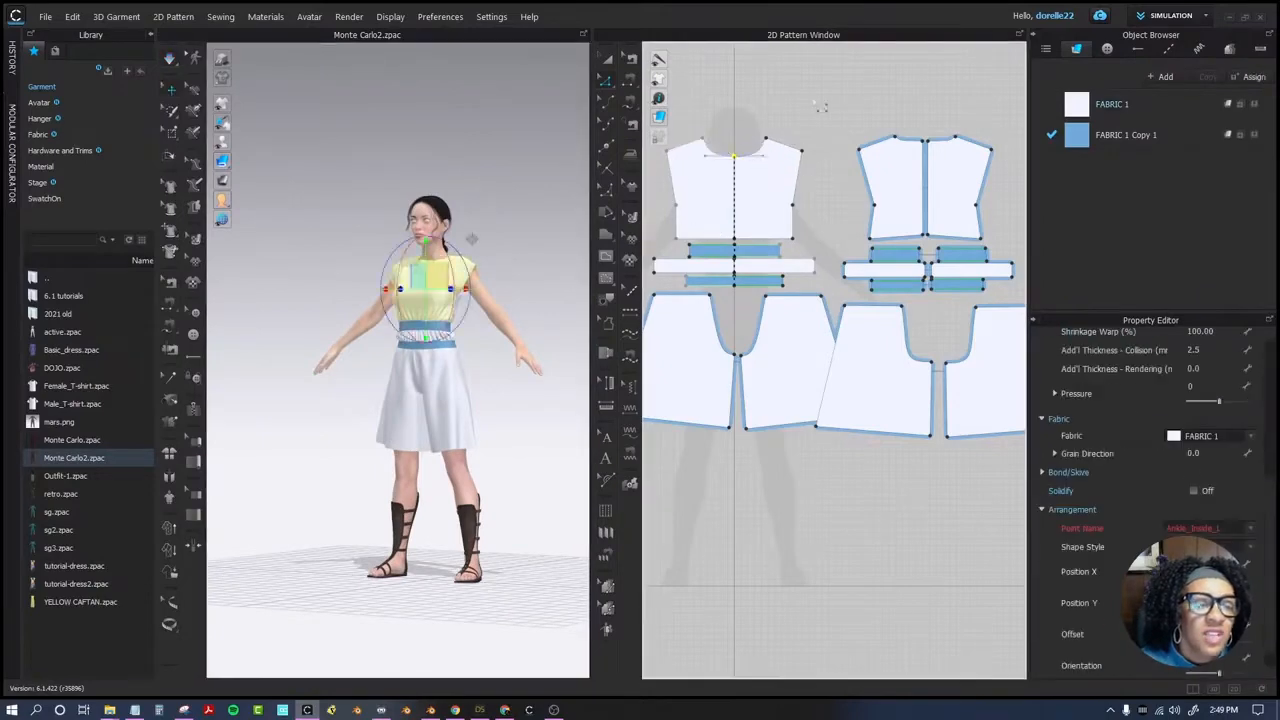
{"action": "left_click", "coordinate": [823, 108]}
Switch to Animation mode and record the garment simulation over the avatar's walk.
{"action": "left_click", "coordinate": [1155, 16]}
{"action": "left_click", "coordinate": [1160, 63]}
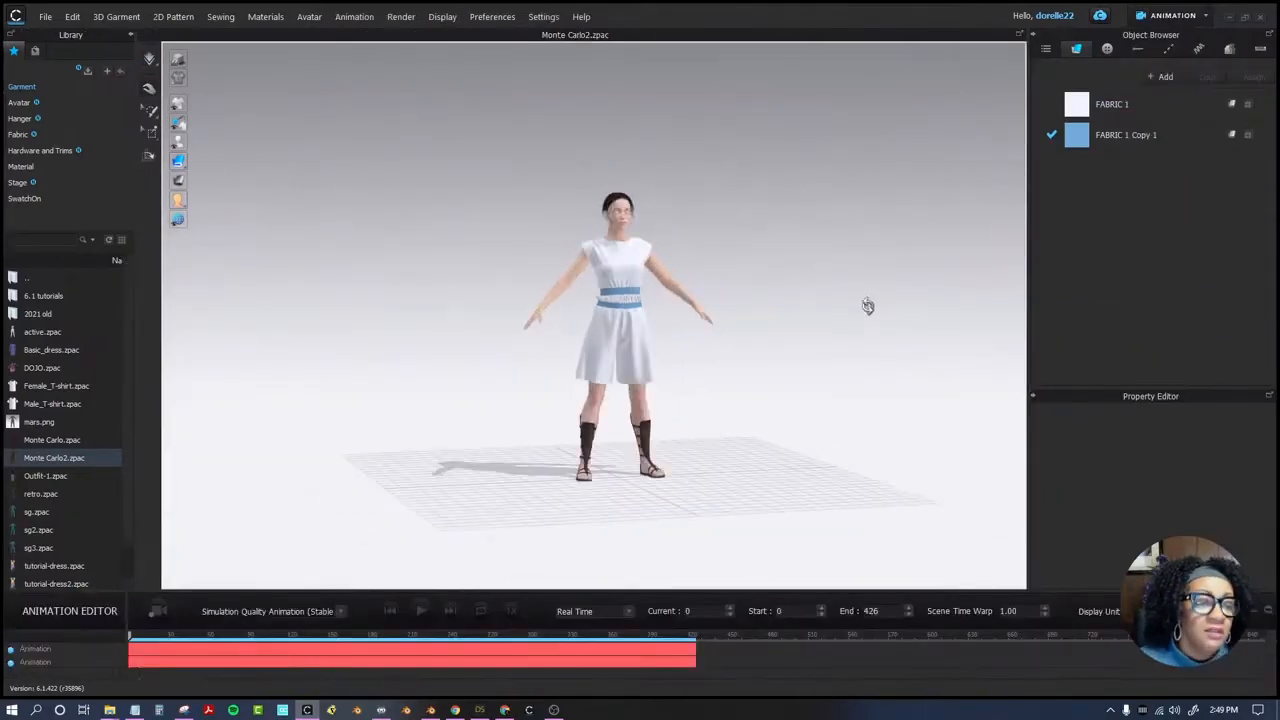
{"action": "left_click", "coordinate": [480, 610]}
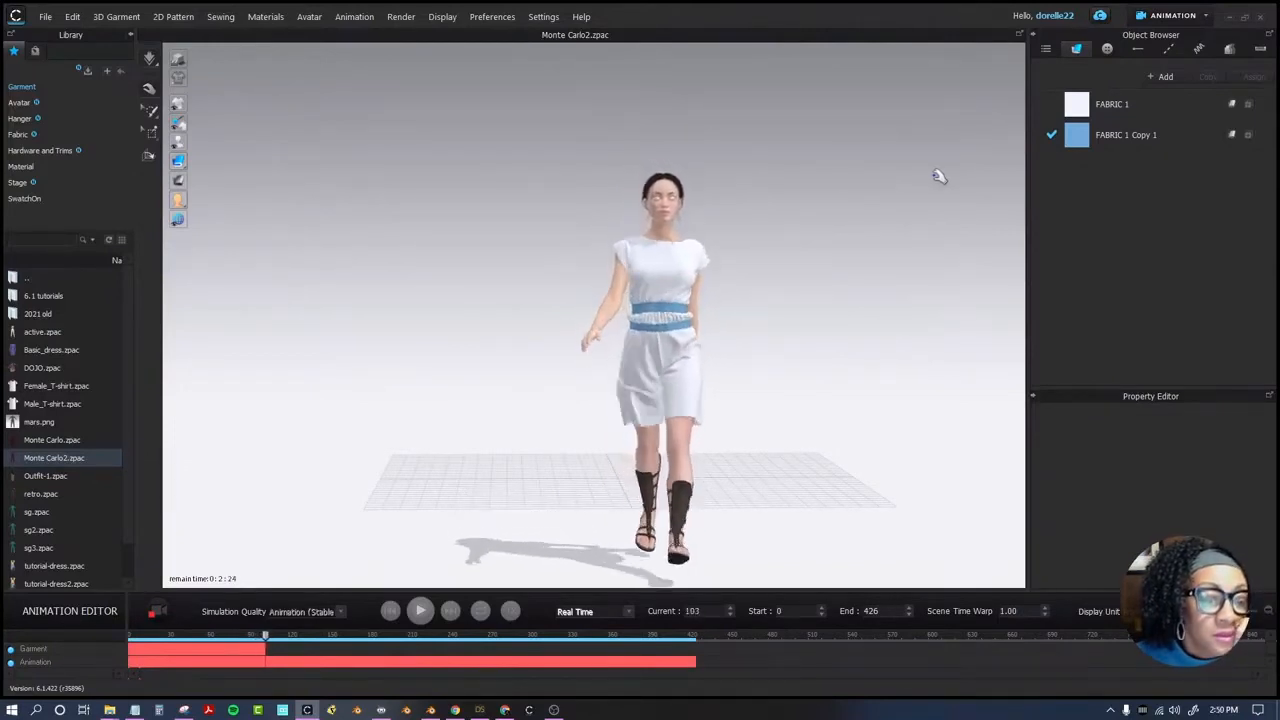
Rewind the animation to the start and return to Simulation mode.
{"action": "left_click", "coordinate": [391, 611]}
{"action": "left_click", "coordinate": [1174, 16]}
{"action": "left_click", "coordinate": [1153, 42]}
Apply Strengthen to the four front and back shorts patterns.
{"action": "scroll", "coordinate": [801, 430], "scroll_direction": "down", "scroll_amount": 3}
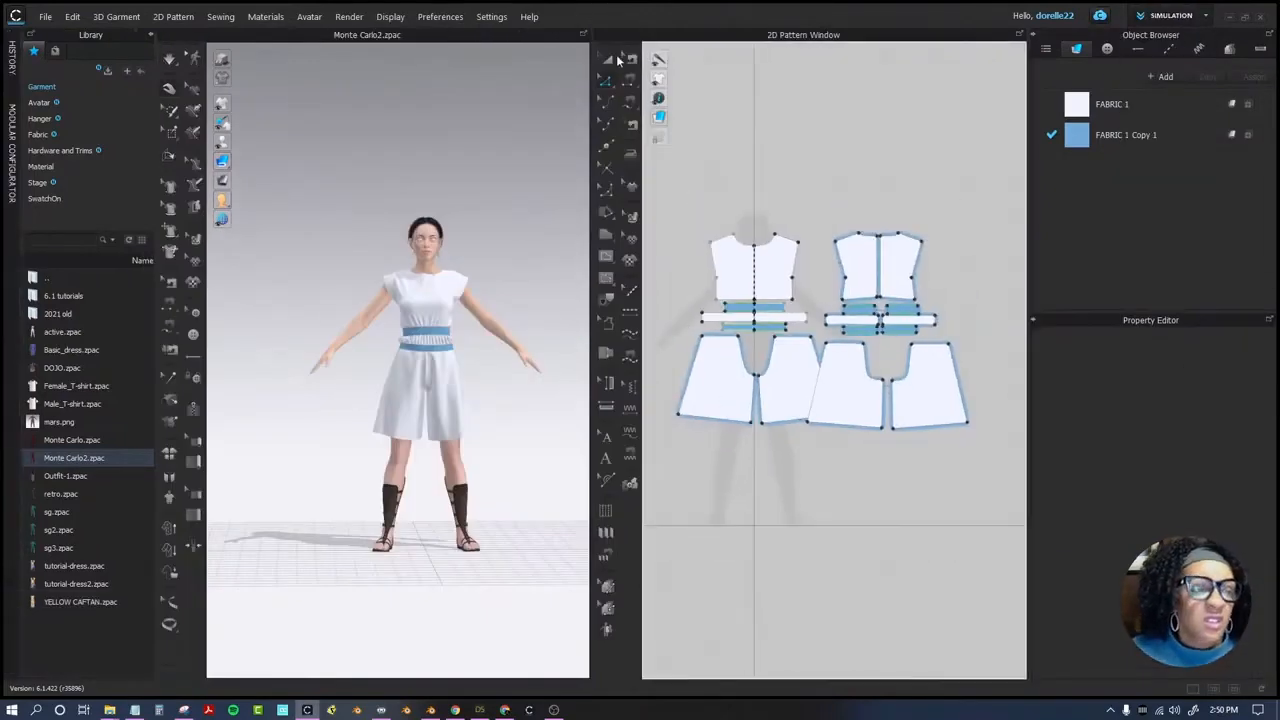
{"action": "left_click", "coordinate": [608, 58]}
{"action": "left_click", "coordinate": [716, 380]}
{"action": "left_click", "coordinate": [783, 380], "text": "shift"}
{"action": "left_click", "coordinate": [846, 382], "text": "shift"}
{"action": "left_click", "coordinate": [928, 383], "text": "shift"}
{"action": "right_click", "coordinate": [928, 383]}
{"action": "left_click", "coordinate": [950, 454]}
{"action": "left_click", "coordinate": [822, 68]}
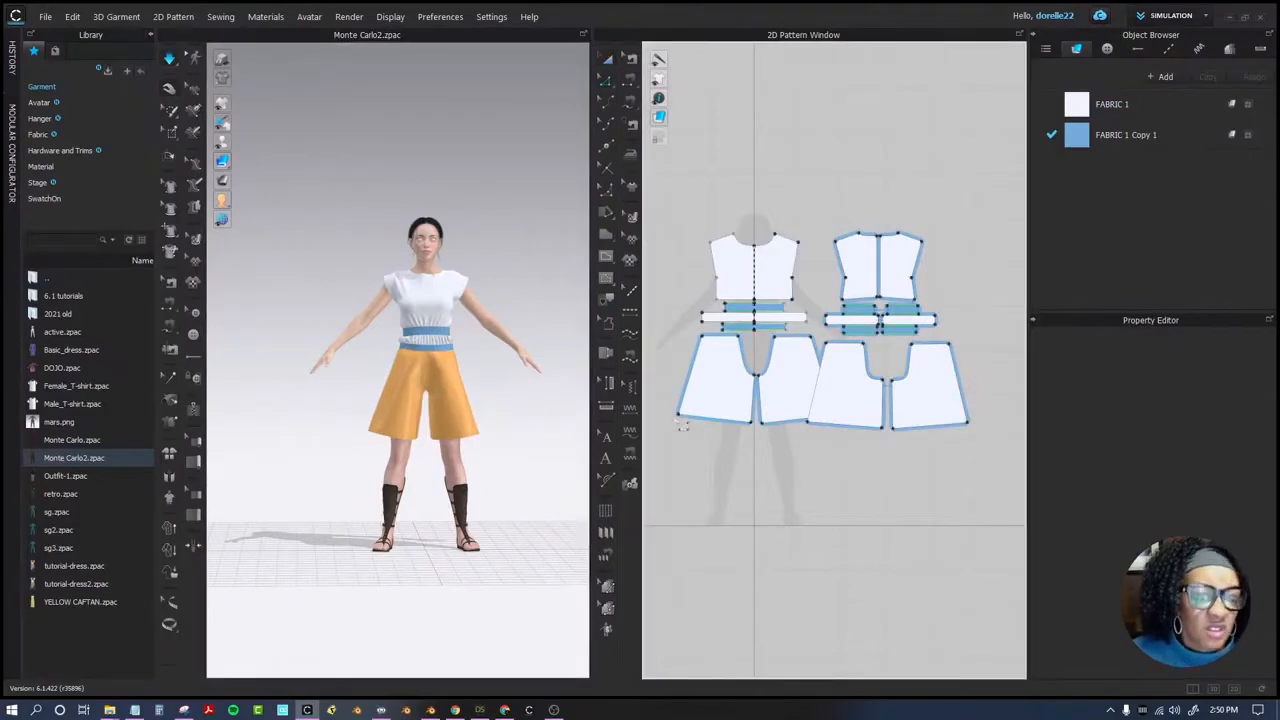
Reduce the shorts' flare by moving the outer hem corners of the front and back patterns inward.
{"action": "left_click_drag", "start_coordinate": [679, 415], "coordinate": [691, 417]}
{"action": "left_click_drag", "start_coordinate": [968, 422], "coordinate": [957, 424]}
{"action": "left_click", "coordinate": [952, 463]}
Remove Strengthen from the four front and back shorts patterns and return to editing pattern points and lines.
{"action": "left_click", "coordinate": [607, 59]}
{"action": "left_click", "coordinate": [727, 387]}
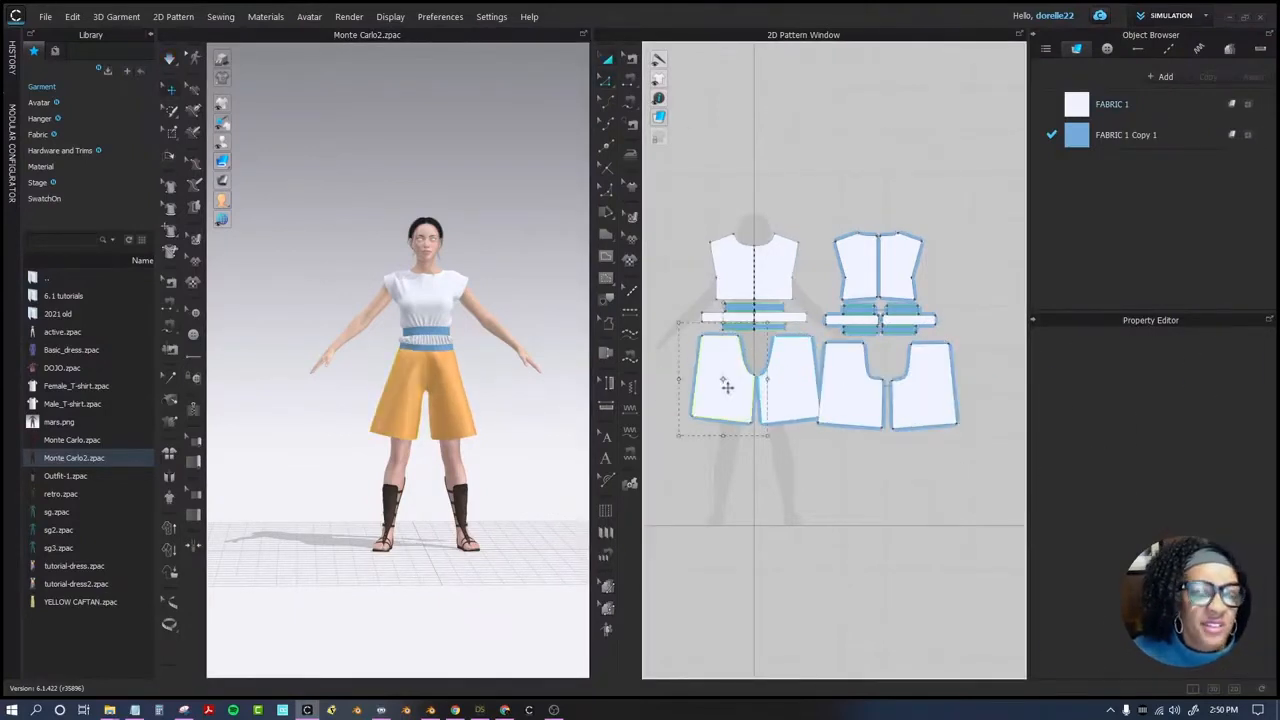
{"action": "left_click", "coordinate": [788, 388], "text": "shift"}
{"action": "left_click", "coordinate": [850, 390], "text": "shift"}
{"action": "left_click", "coordinate": [924, 394], "text": "shift"}
{"action": "right_click", "coordinate": [926, 392]}
{"action": "left_click", "coordinate": [1005, 450]}
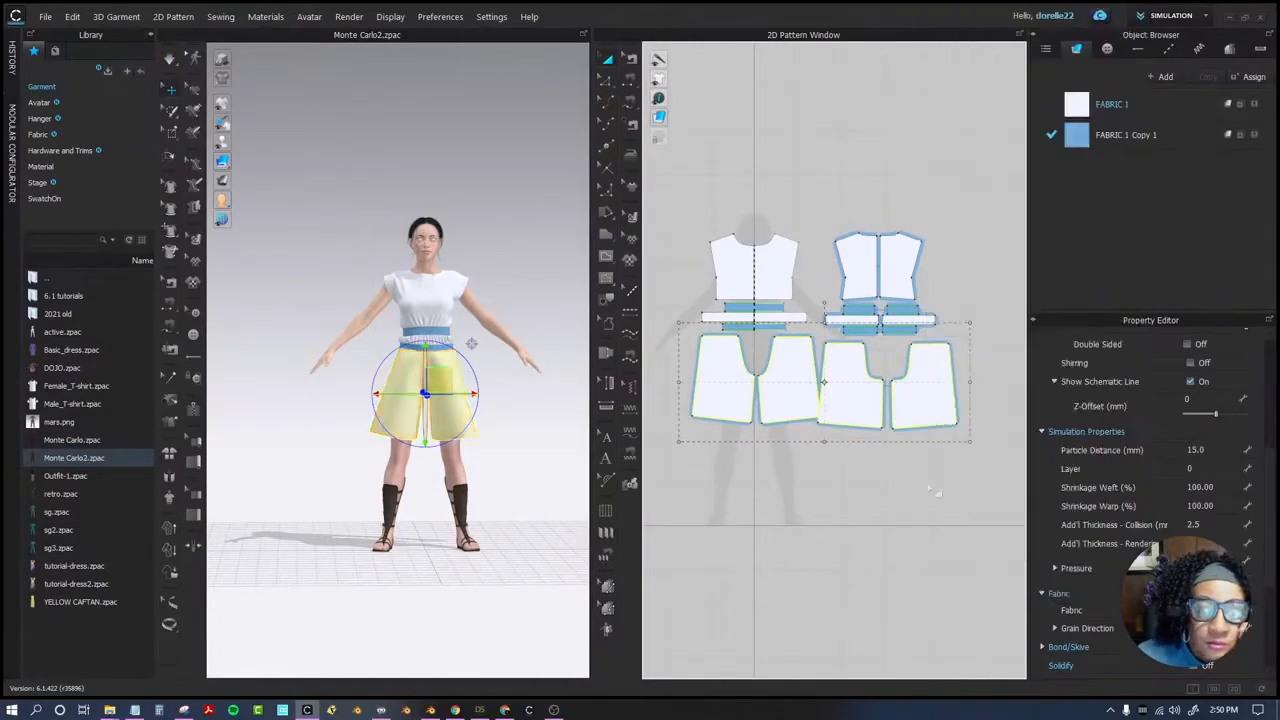
{"action": "left_click", "coordinate": [935, 491]}
{"action": "left_click", "coordinate": [604, 82]}
{"action": "scroll", "coordinate": [674, 265], "scroll_direction": "down", "scroll_amount": 3}
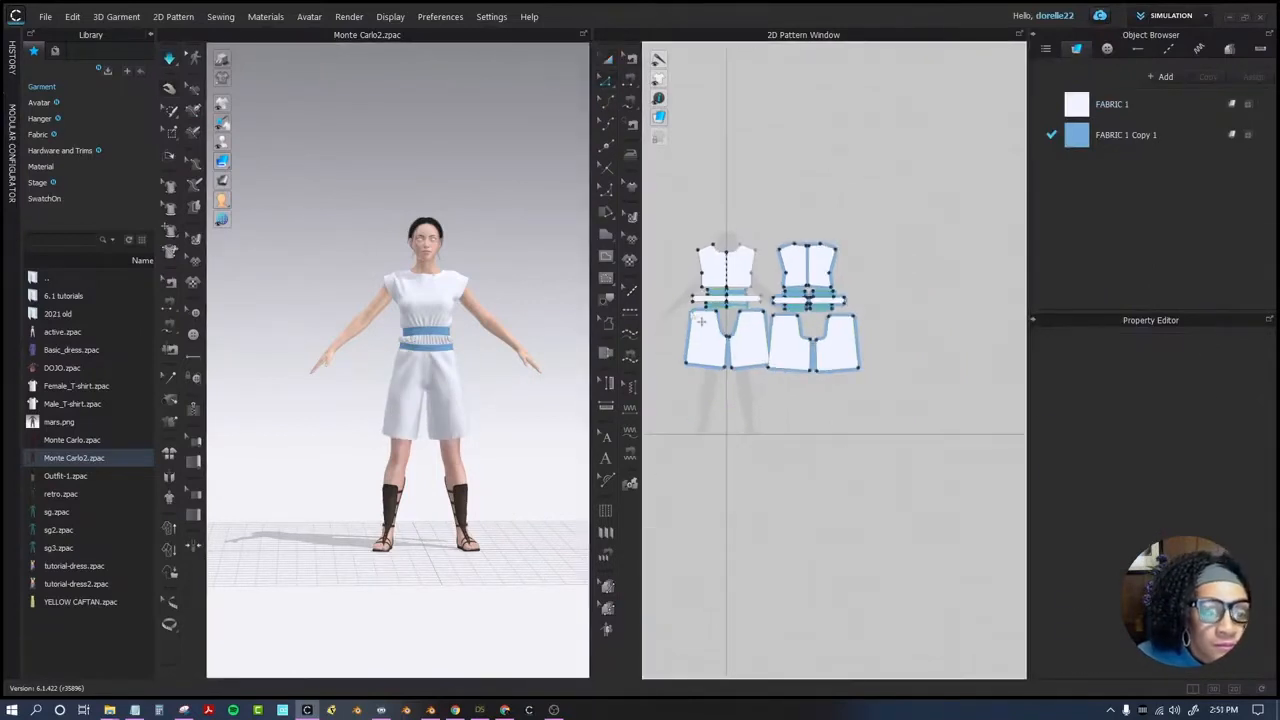
Widen the shorts' waist by moving the outer waist corners of the front and back patterns outward, and start the simulation.
{"action": "left_click_drag", "start_coordinate": [692, 311], "coordinate": [685, 311]}
{"action": "left_click_drag", "start_coordinate": [852, 316], "coordinate": [864, 316]}
{"action": "left_click", "coordinate": [900, 400]}
{"action": "left_click", "coordinate": [172, 58]}
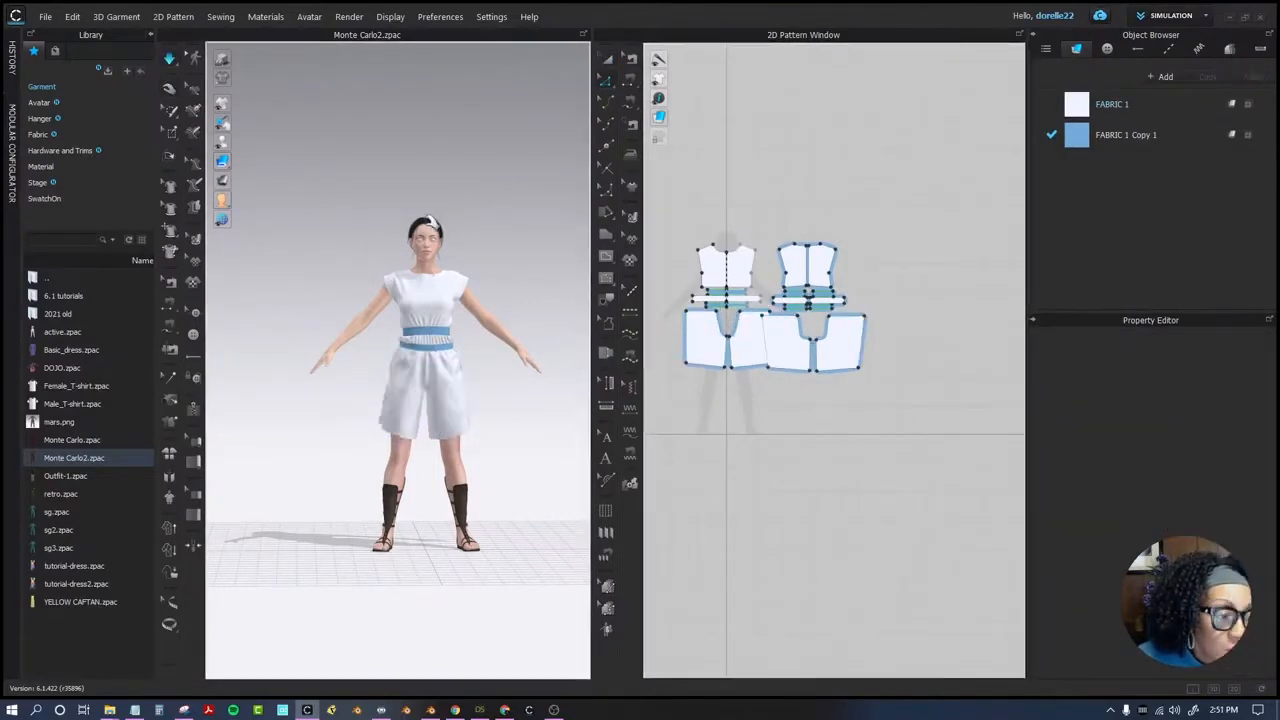
Raise the inner hem corners of the front and back shorts patterns slightly.
{"action": "left_click_drag", "start_coordinate": [731, 368], "coordinate": [731, 364]}
{"action": "left_click_drag", "start_coordinate": [810, 371], "coordinate": [810, 368]}
{"action": "left_click", "coordinate": [812, 400]}
{"action": "mouse_move", "coordinate": [540, 398]}
{"action": "right_mouse_down"}
{"action": "mouse_move", "coordinate": [417, 391]}
{"action": "mouse_move", "coordinate": [540, 390]}
{"action": "right_mouse_up"}
Widen the shorts' hem by moving the outer hem corners of the front and back patterns outward, and toggle the simulation.
{"action": "scroll", "coordinate": [792, 352], "scroll_direction": "up", "scroll_amount": 2}
{"action": "middle_click_drag", "start_coordinate": [792, 352], "coordinate": [883, 343]}
{"action": "left_click_drag", "start_coordinate": [742, 357], "coordinate": [737, 357]}
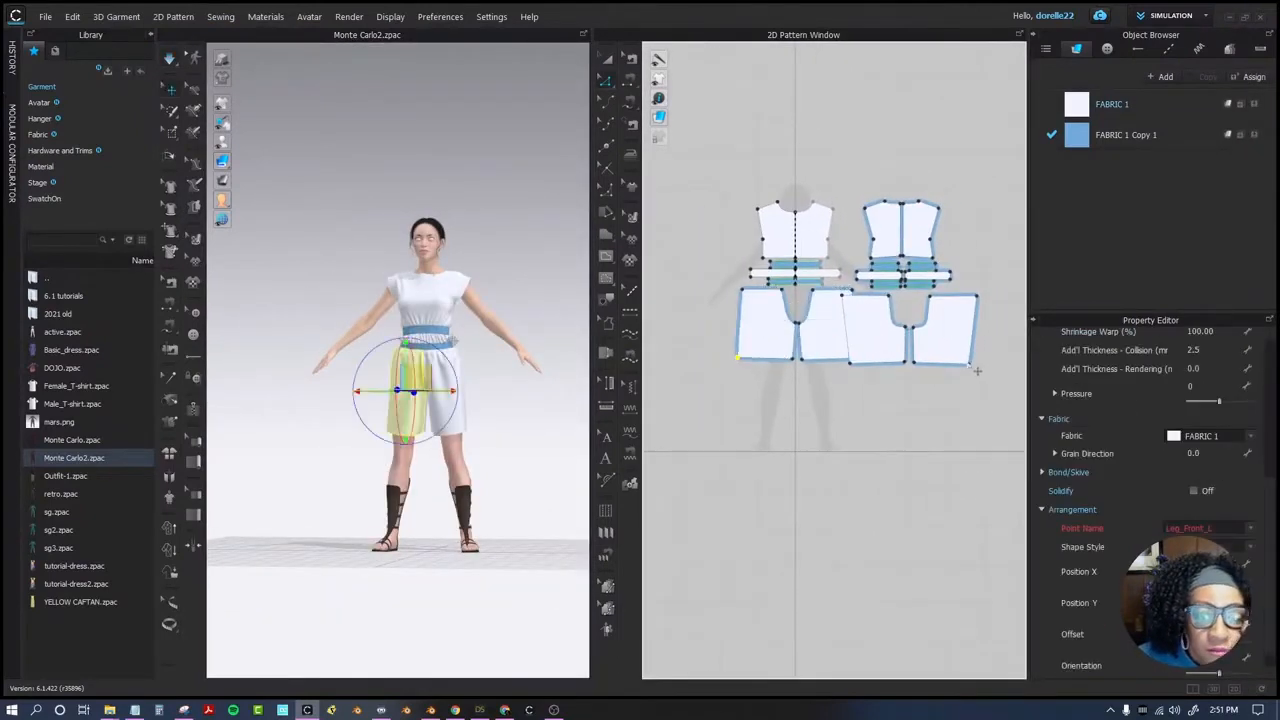
{"action": "left_click_drag", "start_coordinate": [969, 363], "coordinate": [977, 363]}
{"action": "left_click", "coordinate": [799, 363]}
{"action": "left_click", "coordinate": [169, 58]}
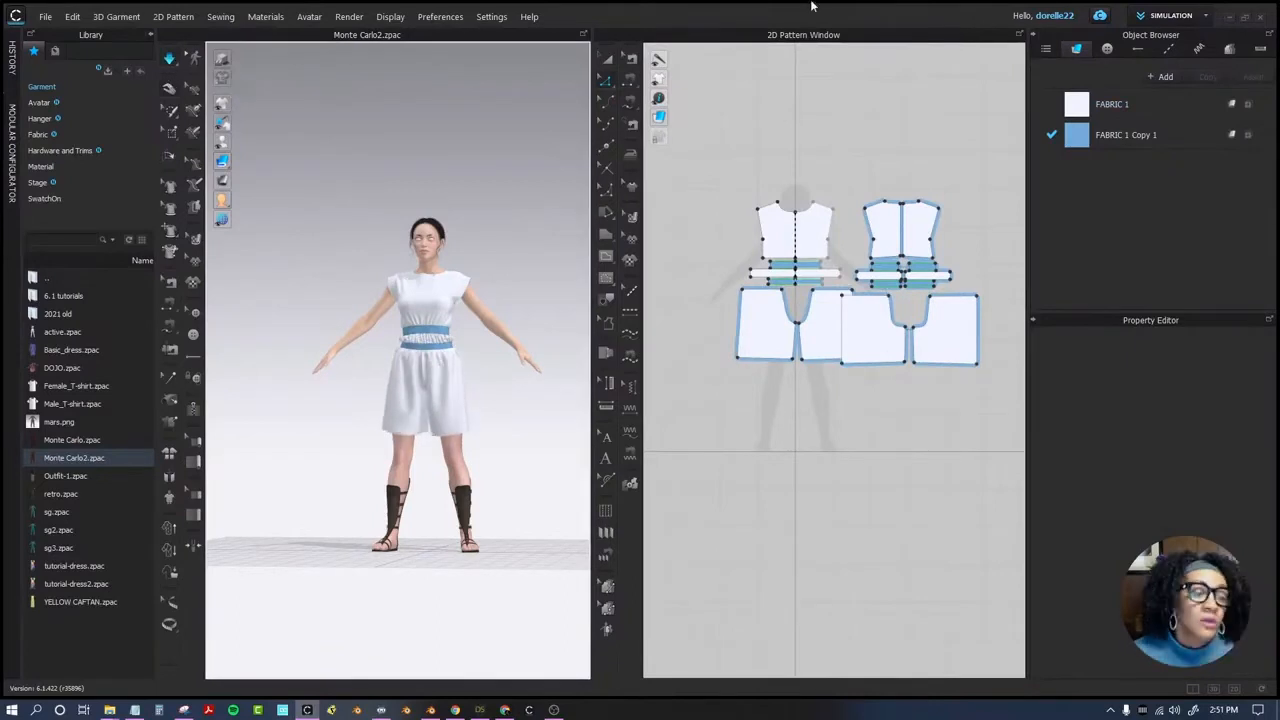
Record the garment simulation over the walk in Animation mode, play it back and rewind to the start.
{"action": "left_click", "coordinate": [1170, 16]}
{"action": "left_click", "coordinate": [1168, 68]}
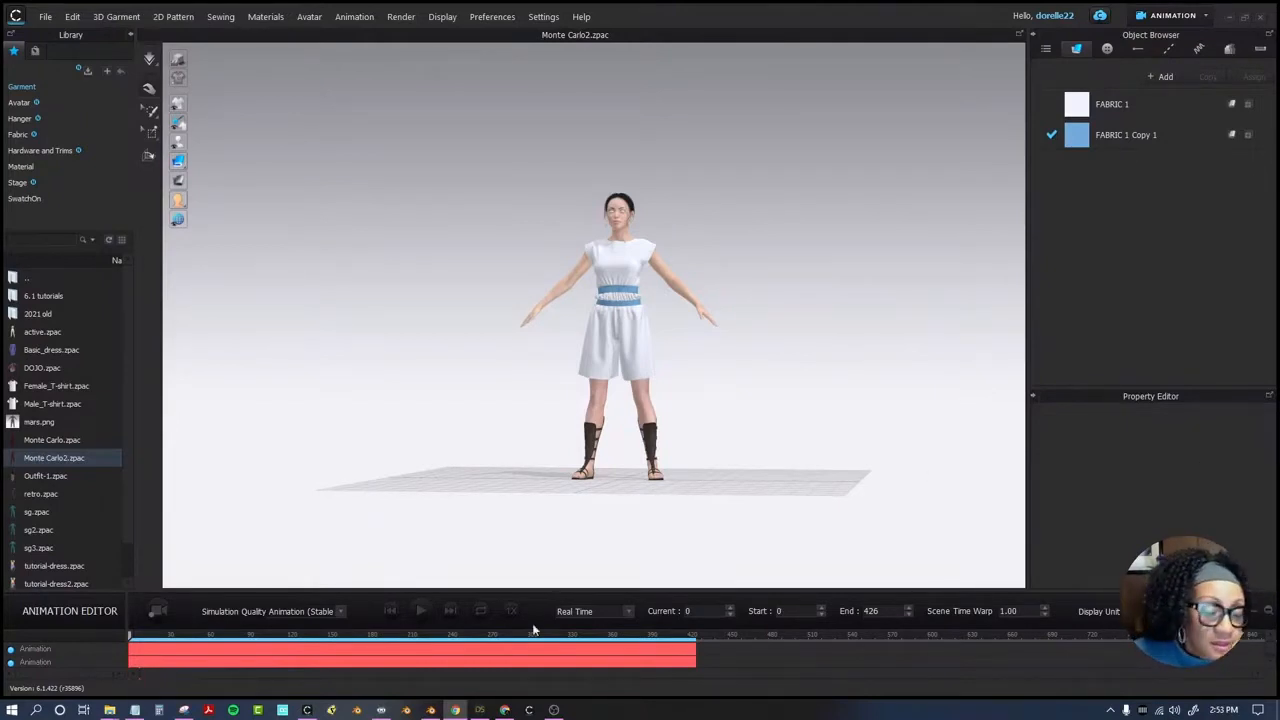
{"action": "left_click", "coordinate": [300, 375]}
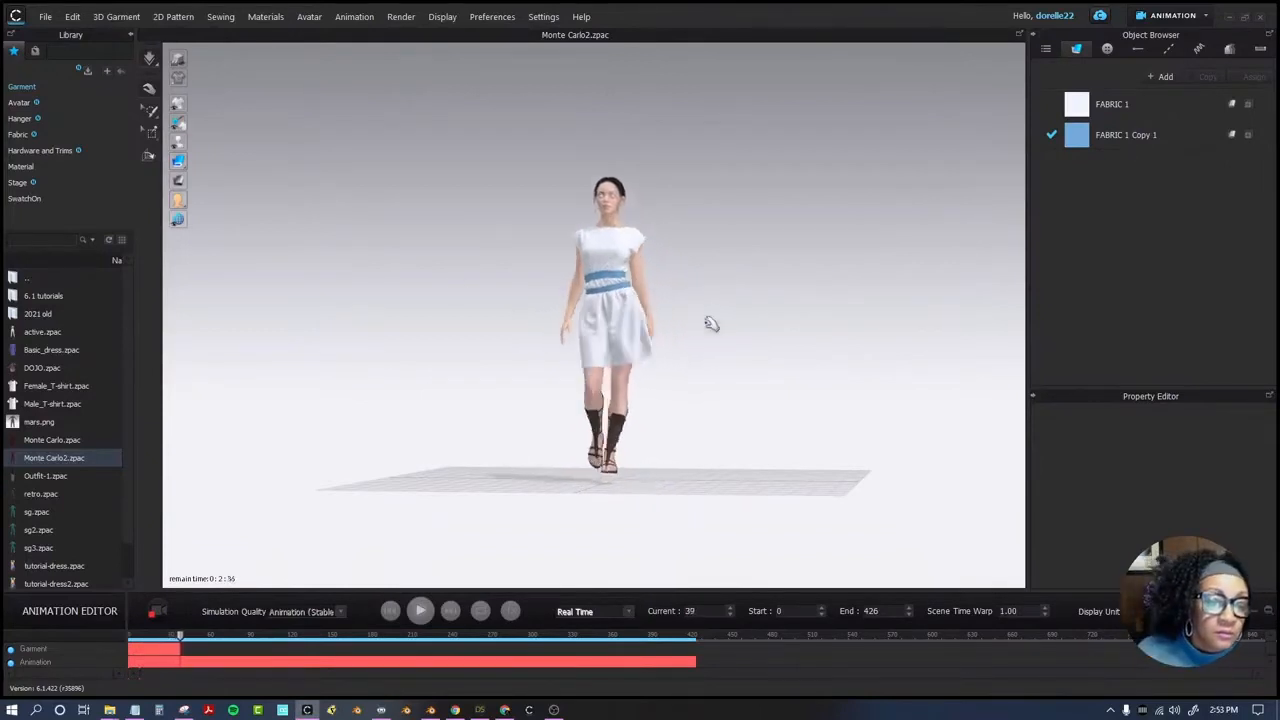
{"action": "right_click_drag", "start_coordinate": [704, 333], "coordinate": [723, 346]}
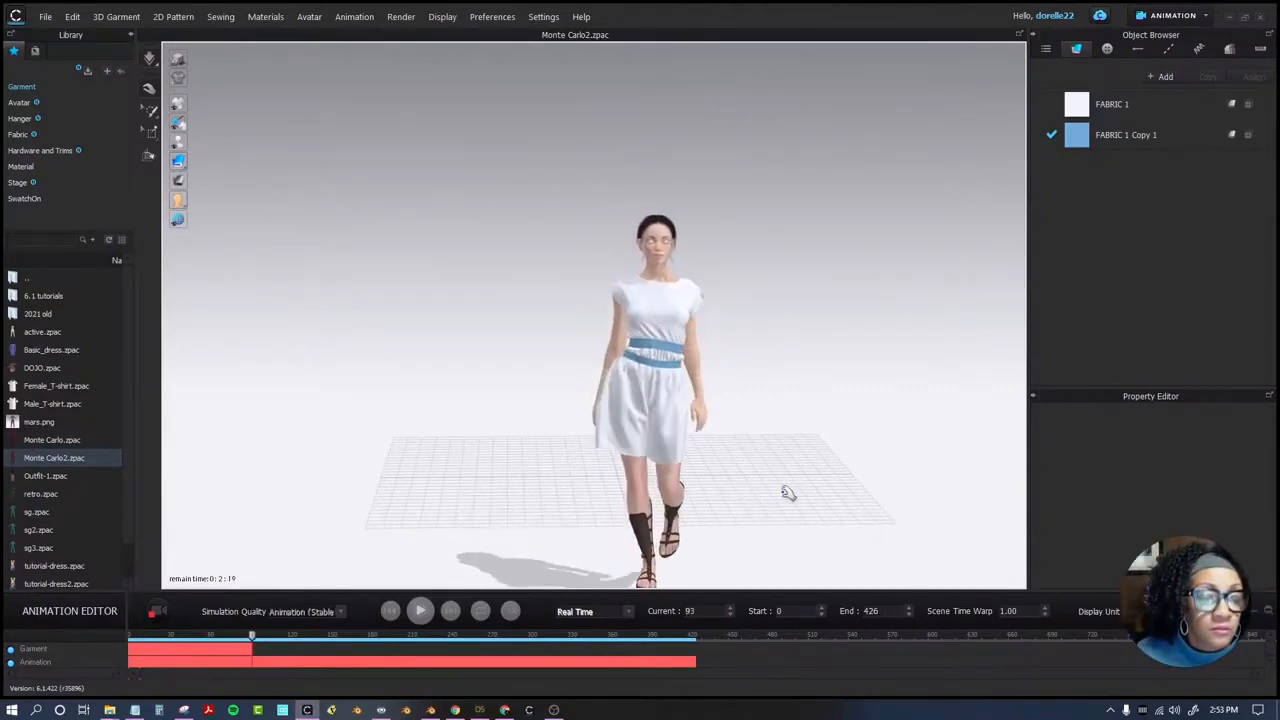
{"action": "middle_click_drag", "start_coordinate": [786, 486], "coordinate": [737, 423]}
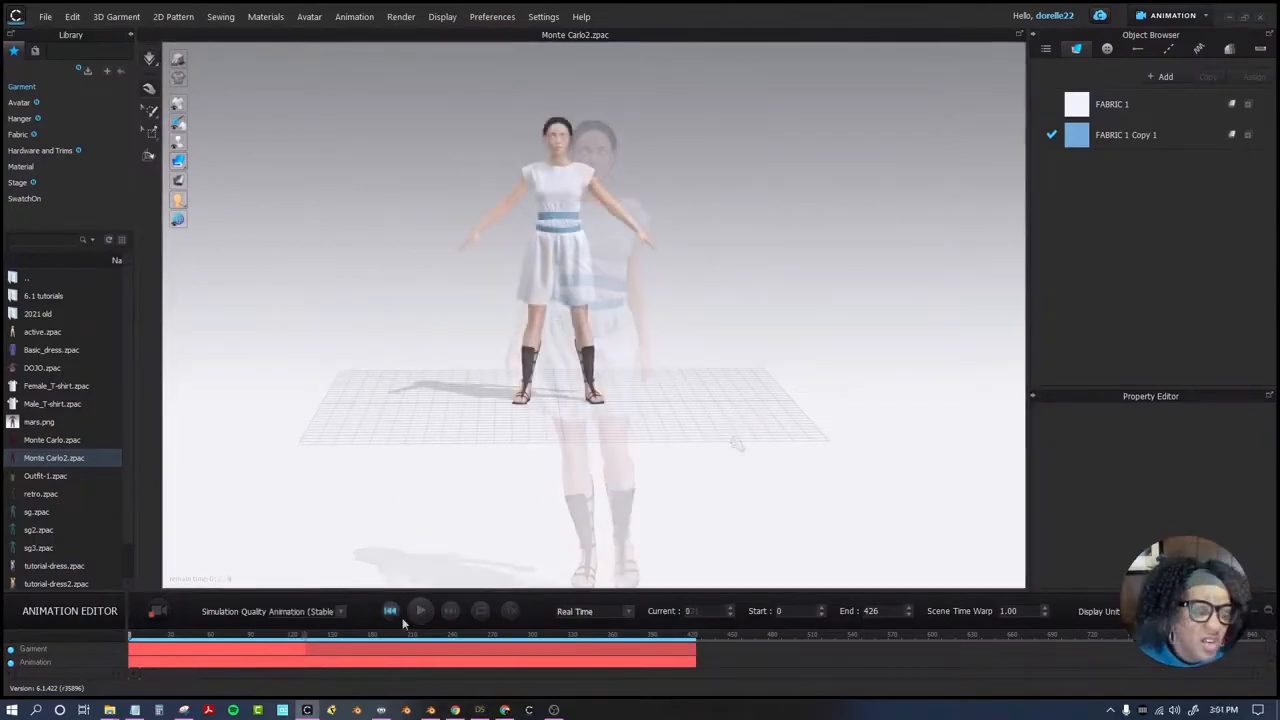
{"action": "left_click", "coordinate": [420, 611]}
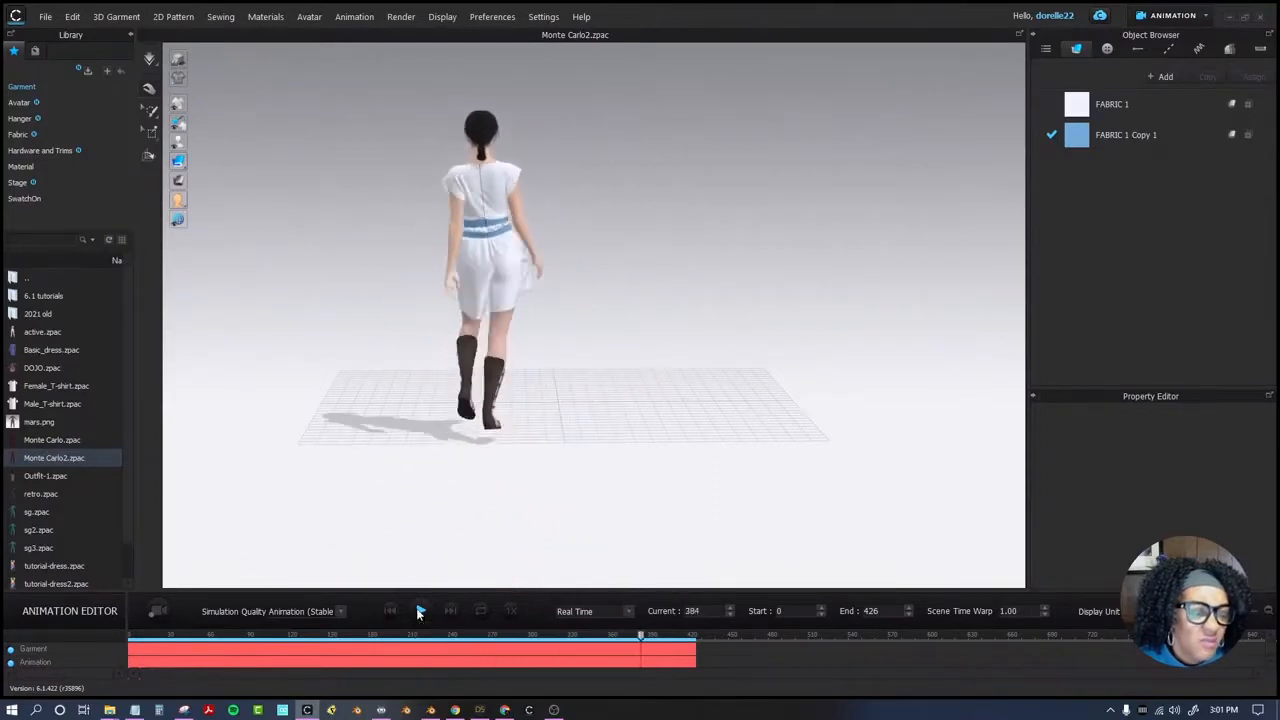
{"action": "left_click", "coordinate": [391, 610]}
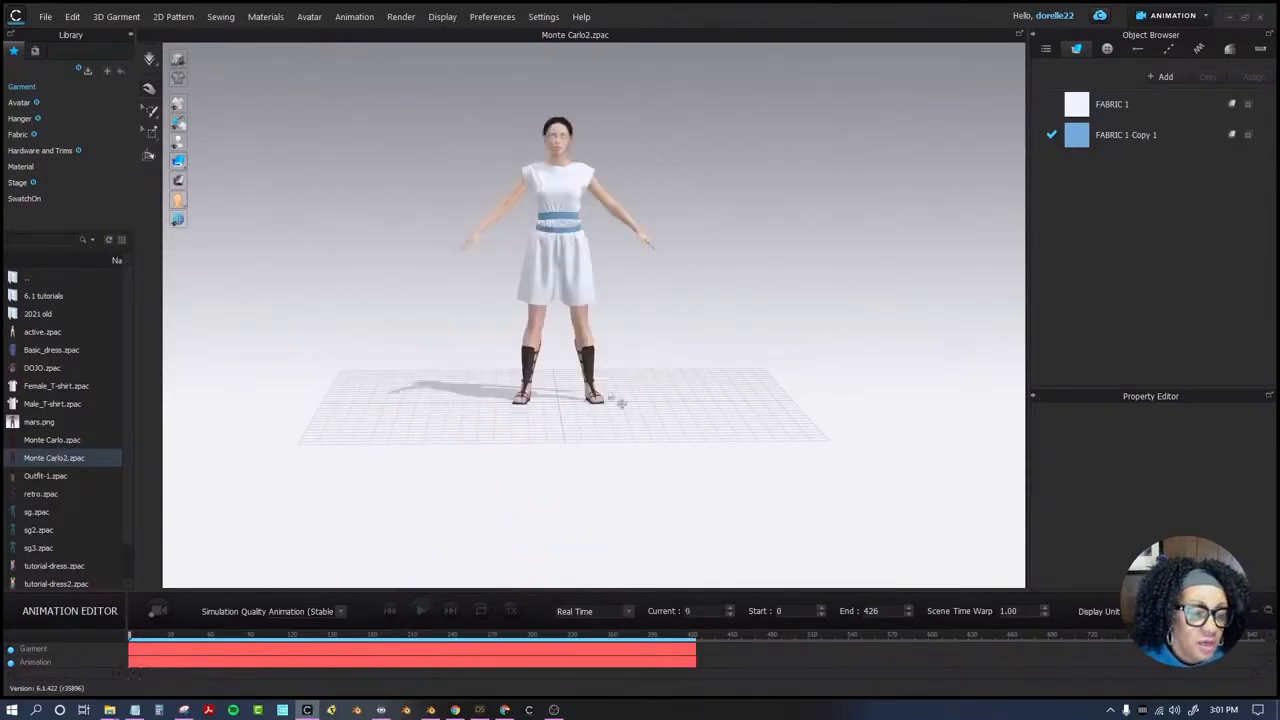
Export the animated garment as Alembic (OGAWA) file Paula-Walk-B.abc in blender_render, with thick geometry, 30 FPS and cm (DAZ Studio) scale.
{"action": "left_click", "coordinate": [46, 17]}
{"action": "mouse_move", "coordinate": [105, 158]}
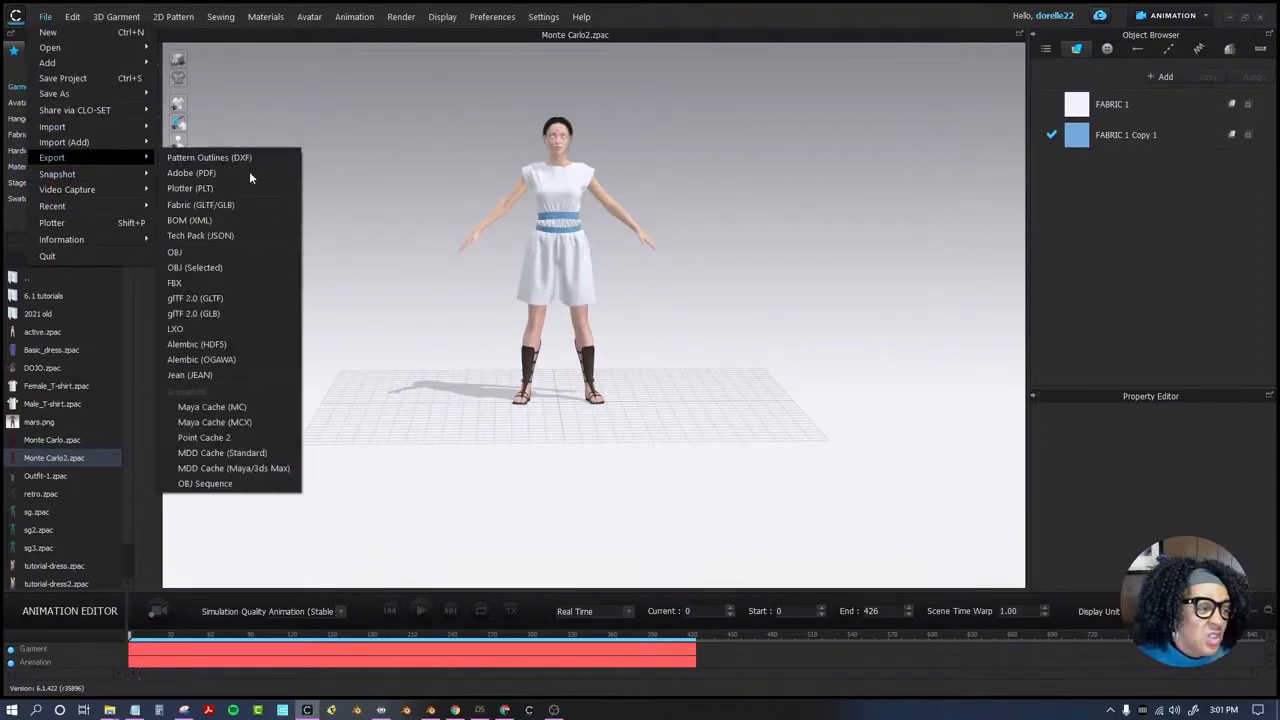
{"action": "left_click", "coordinate": [215, 359]}
{"action": "left_click", "coordinate": [365, 295]}
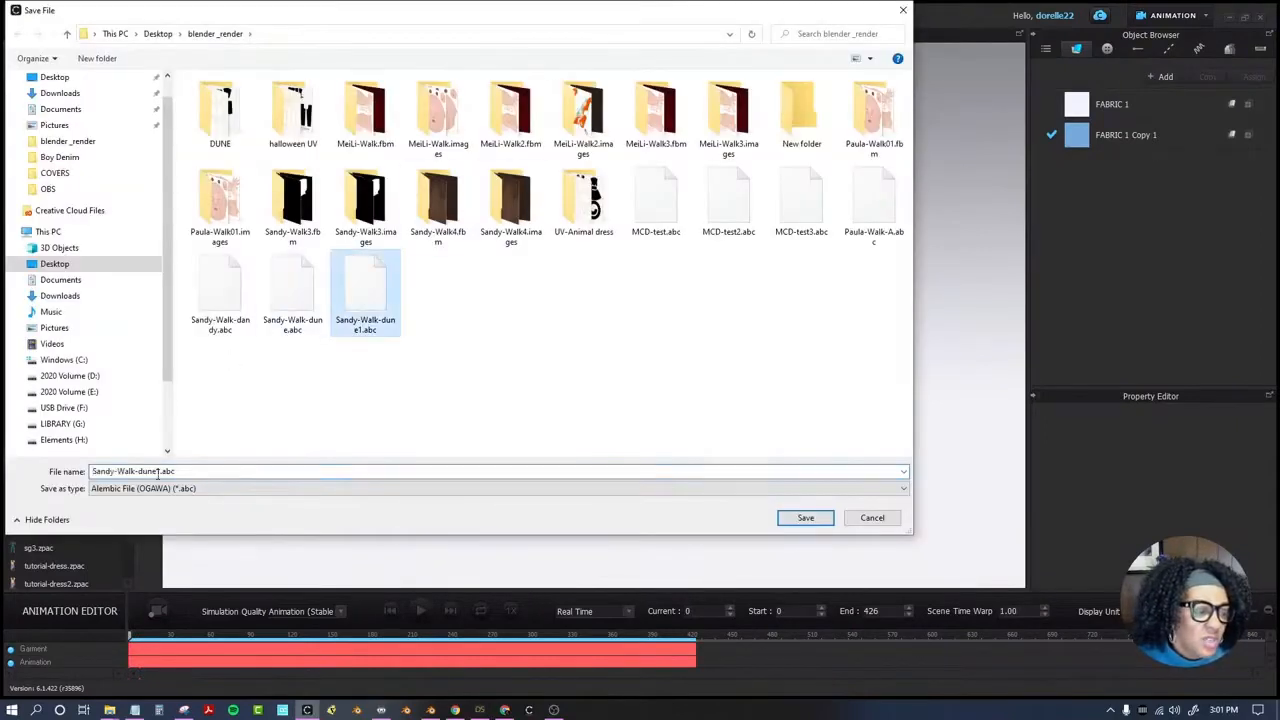
{"action": "left_click", "coordinate": [879, 206]}
{"action": "left_click", "coordinate": [143, 471]}
{"action": "key", "text": "BackSpace"}
{"action": "type", "text": "B"}
{"action": "key", "text": "Return"}
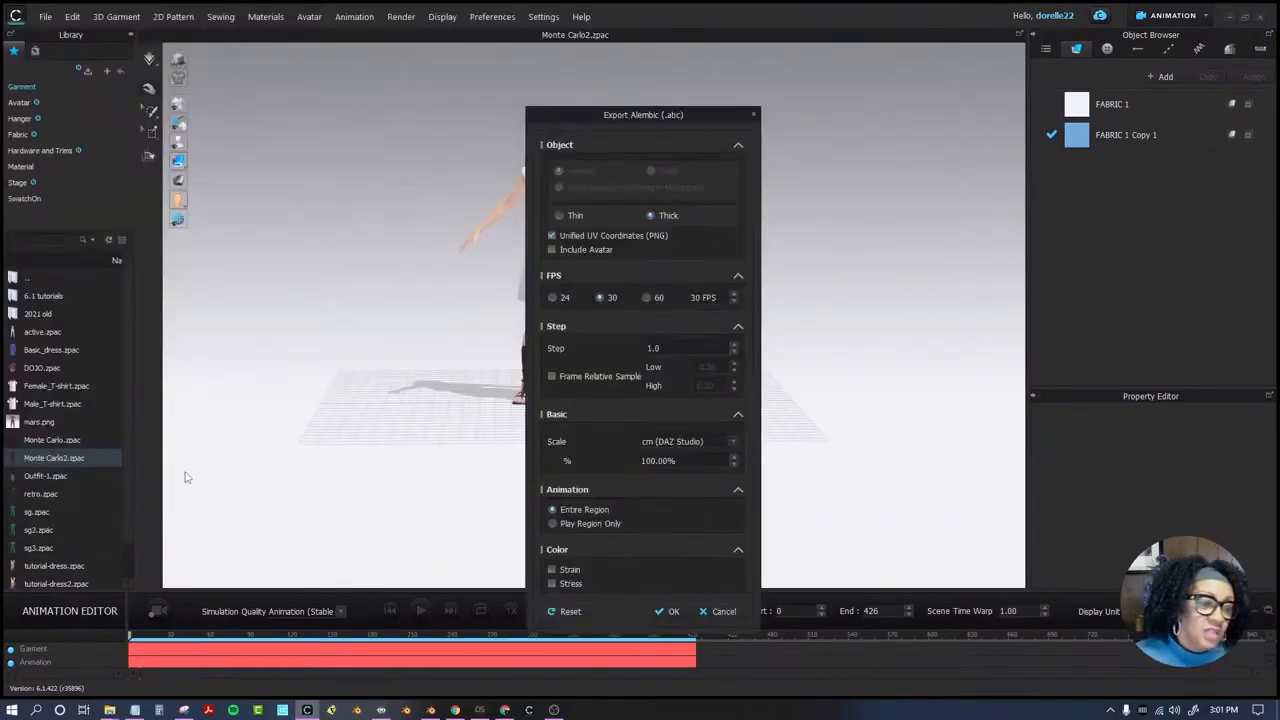
{"action": "left_click_drag", "start_coordinate": [643, 112], "coordinate": [316, 24]}
{"action": "left_click", "coordinate": [350, 523]}
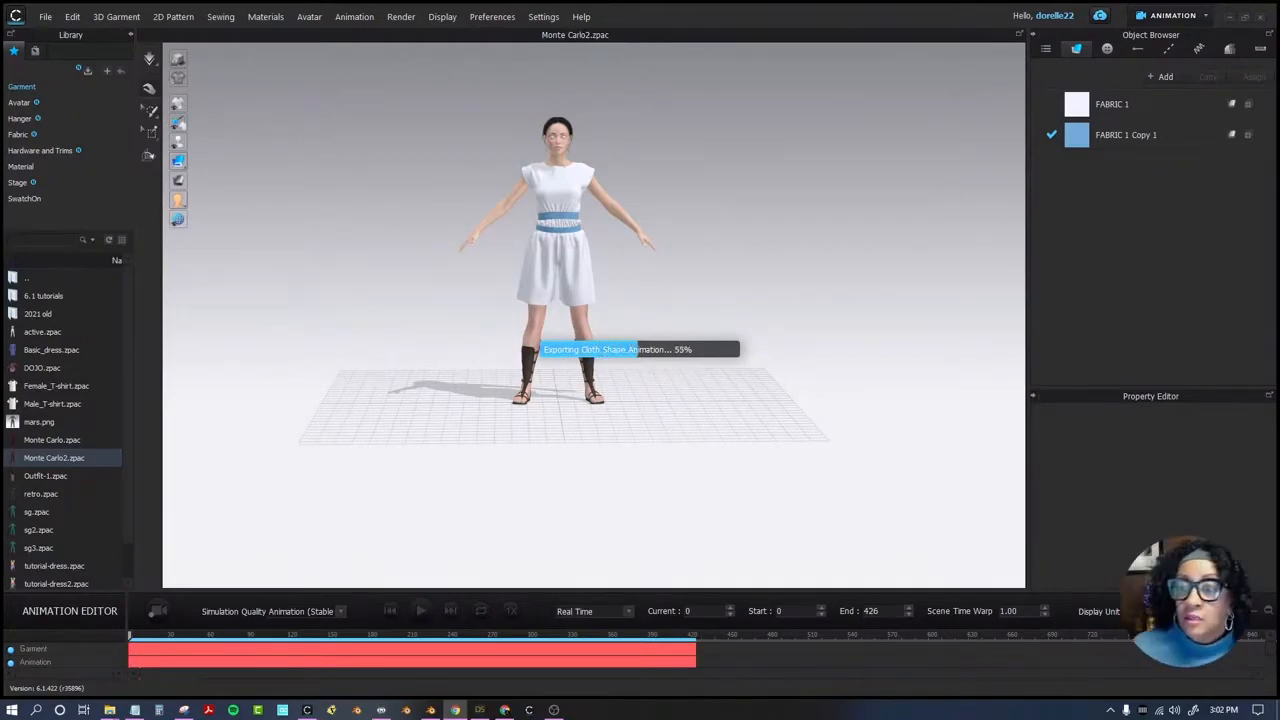
Select all patterns in UV Editor mode and fit all UVs to 0-1 with a relative UV coordinate spacing of 0.015.
{"action": "left_click", "coordinate": [1170, 15]}
{"action": "left_click", "coordinate": [1158, 190]}
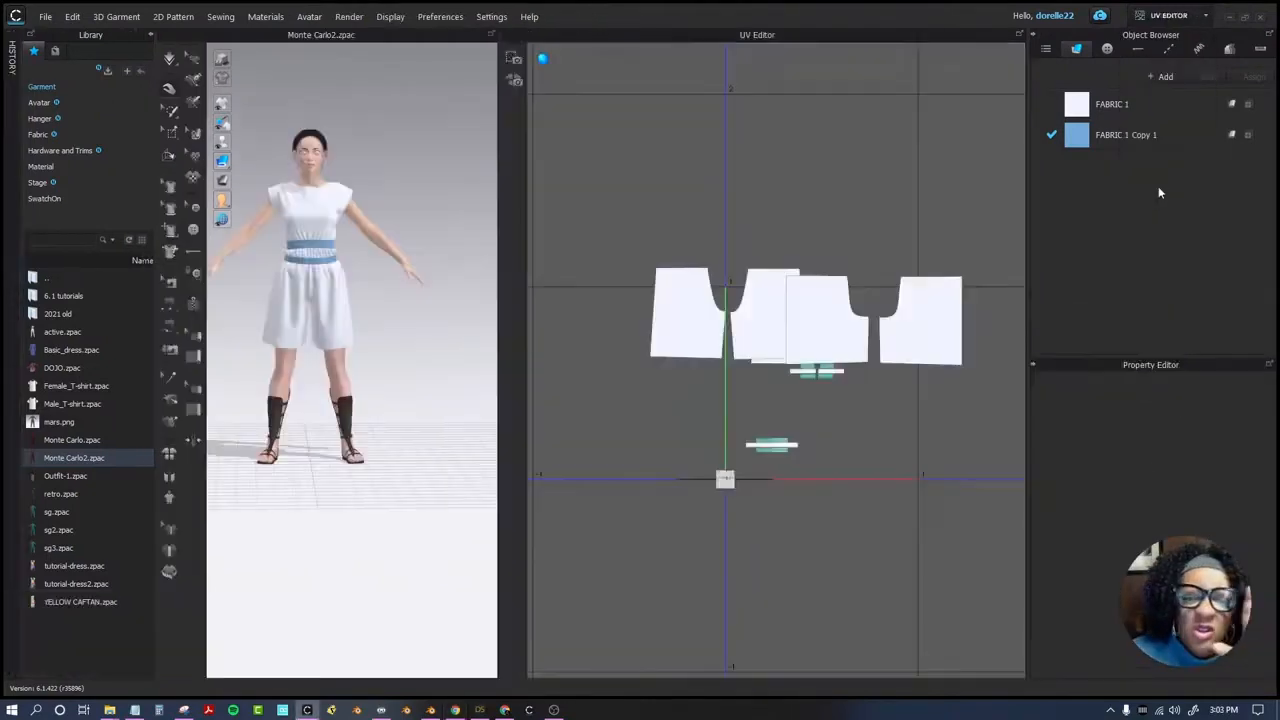
{"action": "left_click_drag", "start_coordinate": [596, 243], "coordinate": [1006, 497]}
{"action": "right_click", "coordinate": [944, 348]}
{"action": "left_click", "coordinate": [986, 403]}
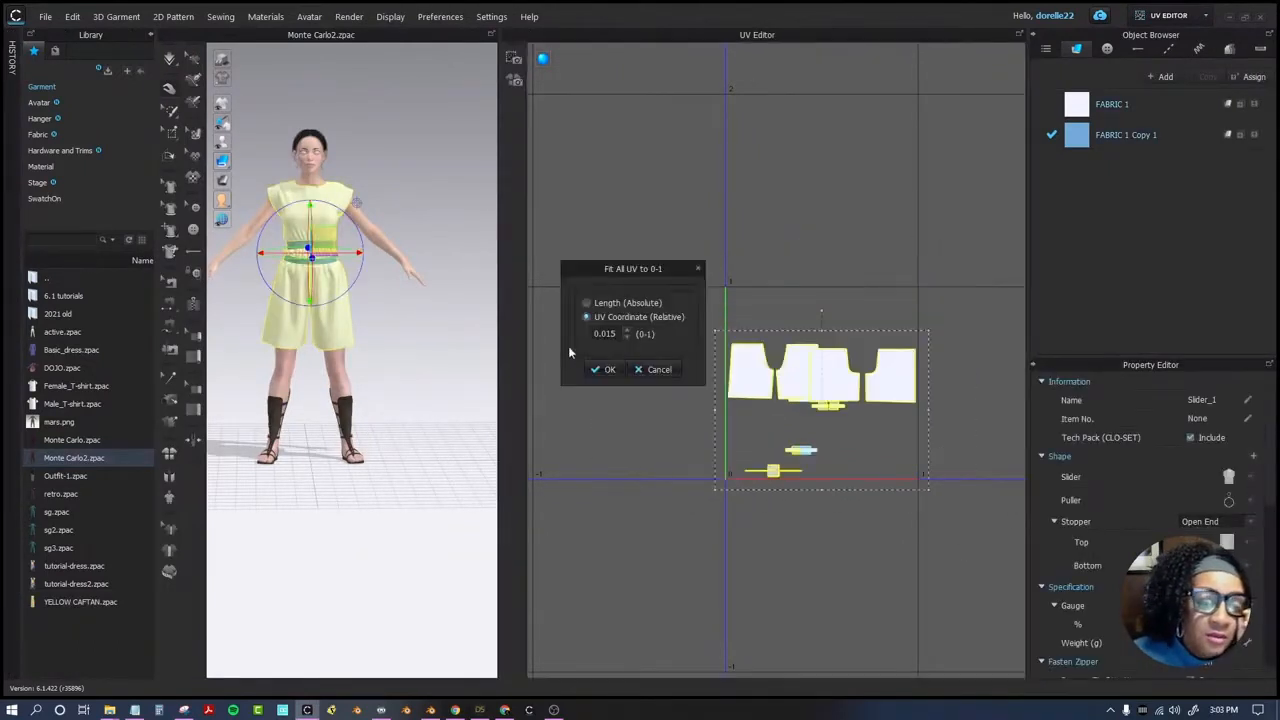
{"action": "left_click", "coordinate": [600, 371]}
Arrange the four shorts patterns in the UV tile, three in an upper row and one below them.
{"action": "left_click", "coordinate": [969, 443]}
{"action": "left_click_drag", "start_coordinate": [757, 372], "coordinate": [755, 324]}
{"action": "left_click_drag", "start_coordinate": [795, 368], "coordinate": [862, 327]}
{"action": "left_click_drag", "start_coordinate": [908, 367], "coordinate": [900, 459]}
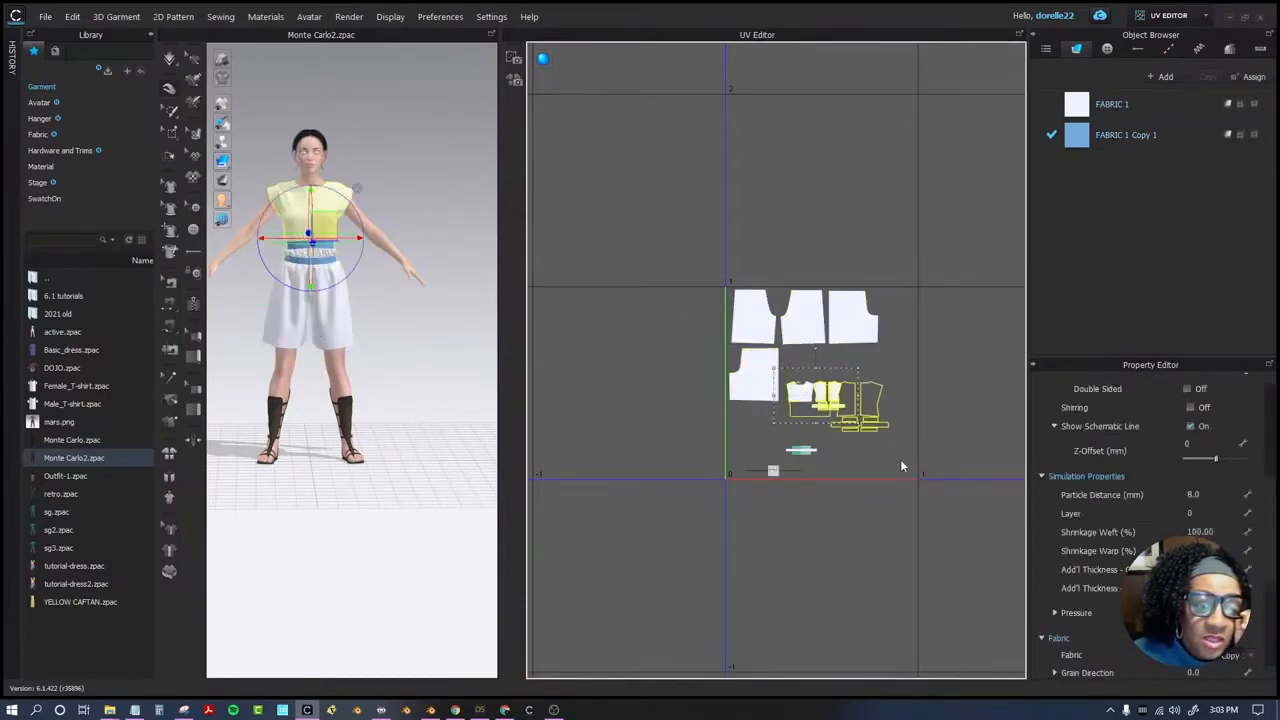
Place the bodice and waistband pieces beside the lower shorts pattern and the zipper beneath that pattern in the UV layout.
{"action": "left_click", "coordinate": [883, 445]}
{"action": "left_click_drag", "start_coordinate": [871, 378], "coordinate": [838, 403]}
{"action": "left_click", "coordinate": [806, 452]}
{"action": "left_click", "coordinate": [810, 485]}
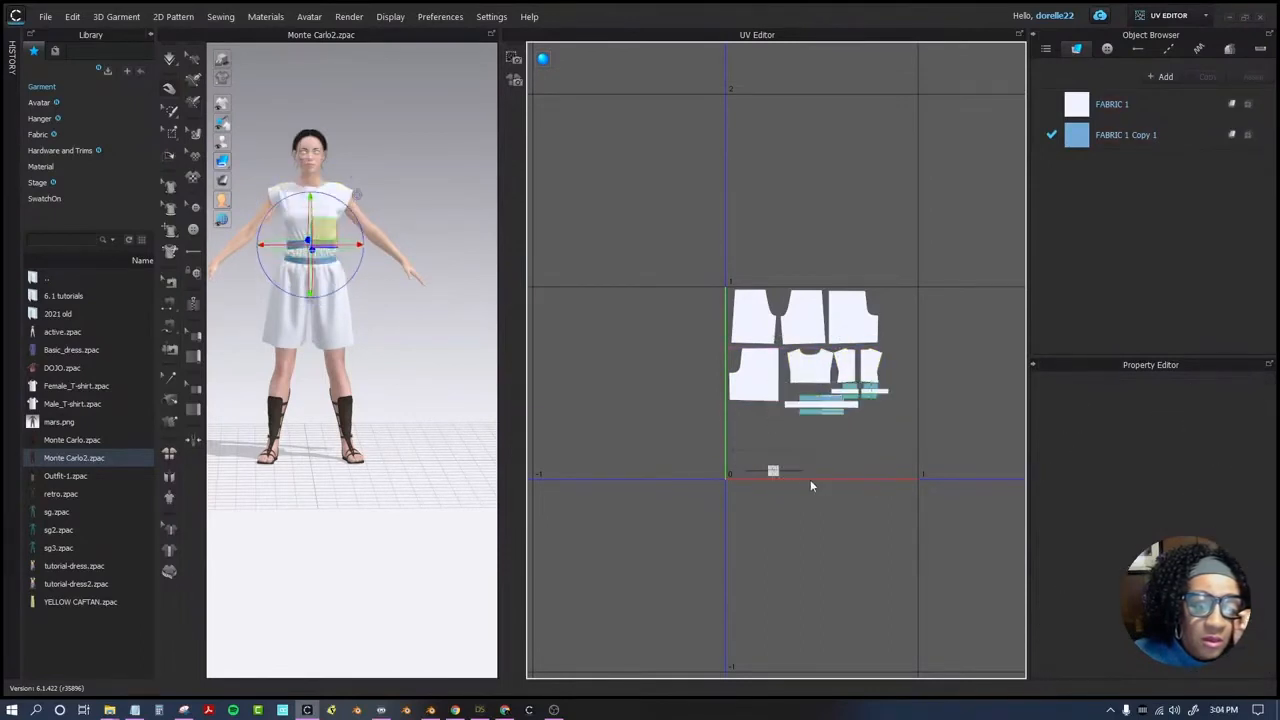
{"action": "left_click_drag", "start_coordinate": [778, 475], "coordinate": [775, 428]}
{"action": "left_click", "coordinate": [901, 457]}
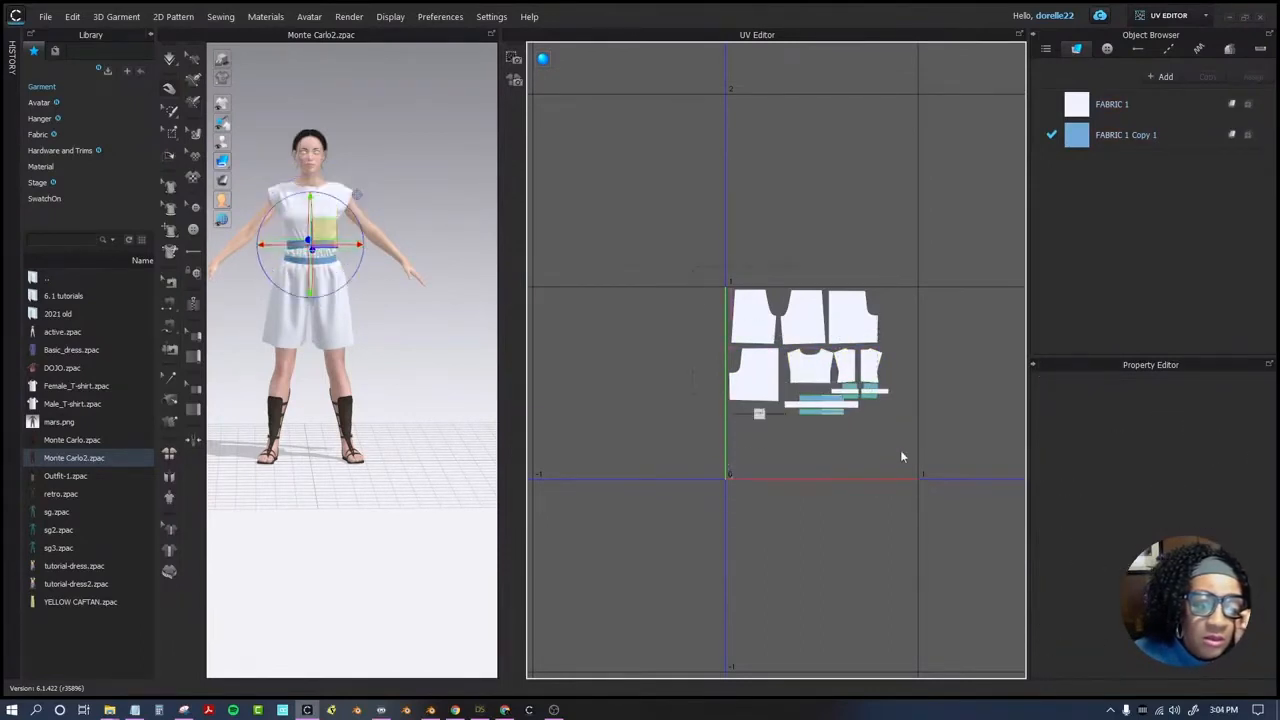
Lower the front waistband pieces slightly in the UV layout so they clear the back waistband pieces.
{"action": "scroll", "coordinate": [852, 398], "scroll_direction": "down", "scroll_amount": 6}
{"action": "left_click", "coordinate": [858, 428]}
{"action": "left_click_drag", "start_coordinate": [763, 402], "coordinate": [763, 412]}
{"action": "left_click_drag", "start_coordinate": [761, 387], "coordinate": [760, 377]}
{"action": "left_click_drag", "start_coordinate": [764, 403], "coordinate": [765, 411]}
{"action": "mouse_move", "coordinate": [762, 394]}
{"action": "left_mouse_down"}
{"action": "mouse_move", "coordinate": [773, 402]}
{"action": "mouse_move", "coordinate": [769, 372]}
{"action": "mouse_move", "coordinate": [777, 380]}
{"action": "left_mouse_up"}
{"action": "left_click", "coordinate": [917, 423]}
{"action": "left_click", "coordinate": [917, 403]}
{"action": "left_click", "coordinate": [866, 454]}
{"action": "scroll", "coordinate": [864, 466], "scroll_direction": "up", "scroll_amount": 4}
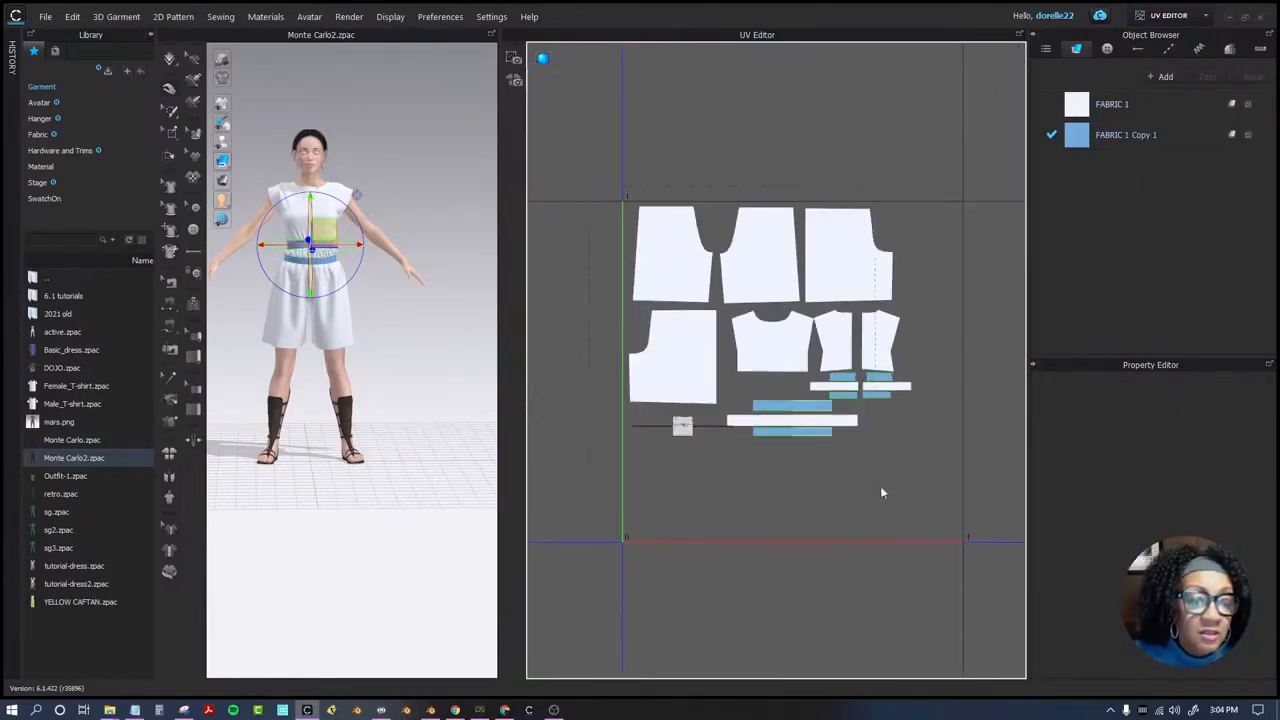
Scale the UV pieces up to fill the 0-1 tile and move the zipper tapes below the slider.
{"action": "left_click_drag", "start_coordinate": [929, 481], "coordinate": [977, 518]}
{"action": "left_click", "coordinate": [728, 465]}
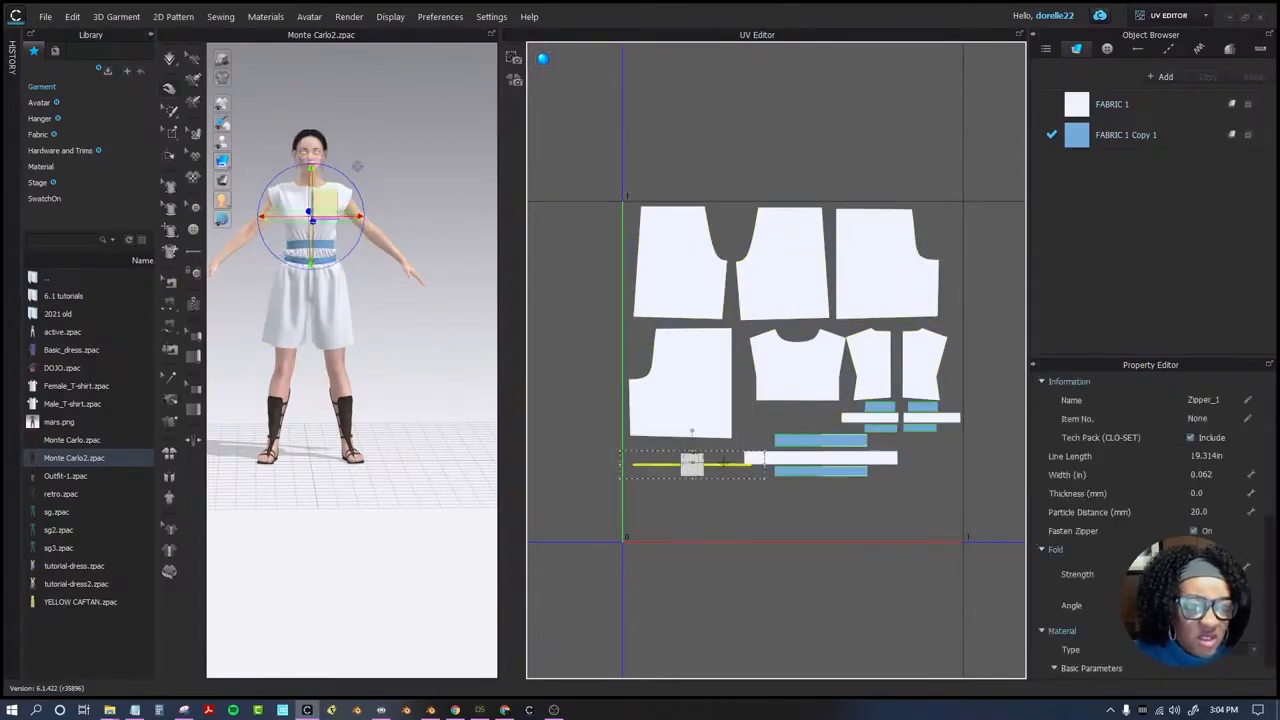
{"action": "left_click_drag", "start_coordinate": [722, 484], "coordinate": [725, 488]}
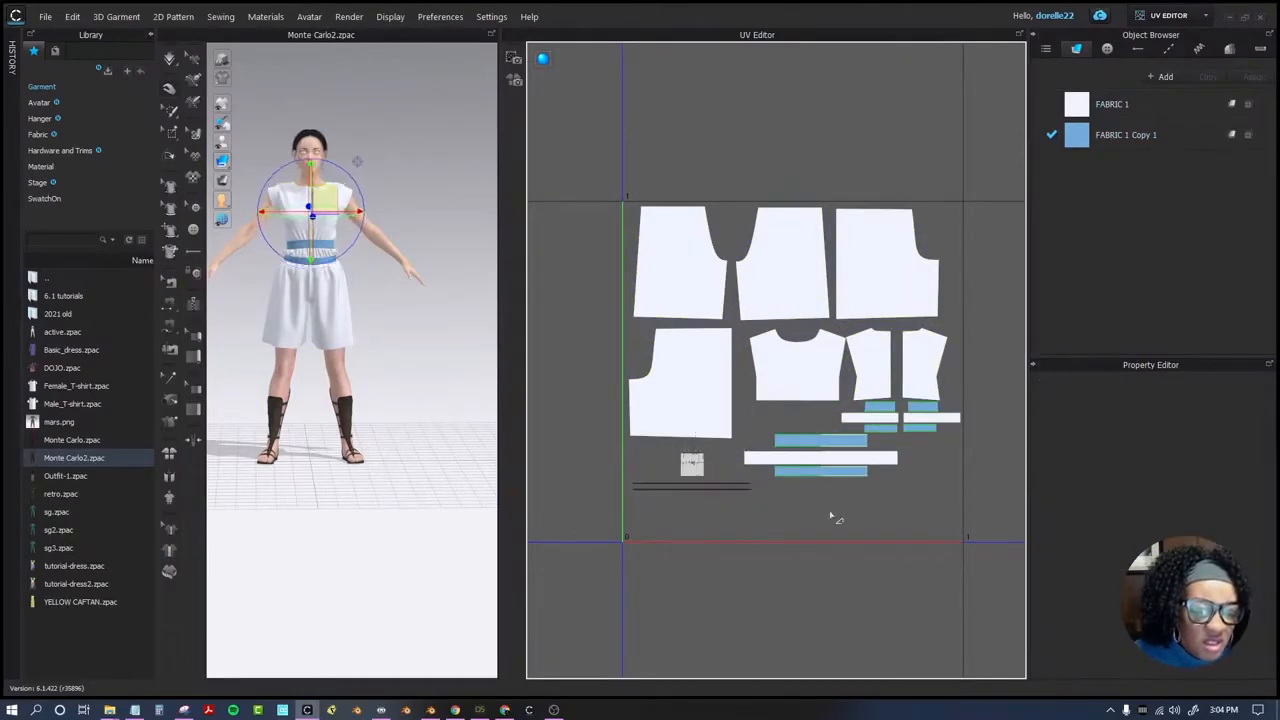
Move the left back waistband's three pieces beneath the front bodice in the UV layout.
{"action": "left_click", "coordinate": [869, 362]}
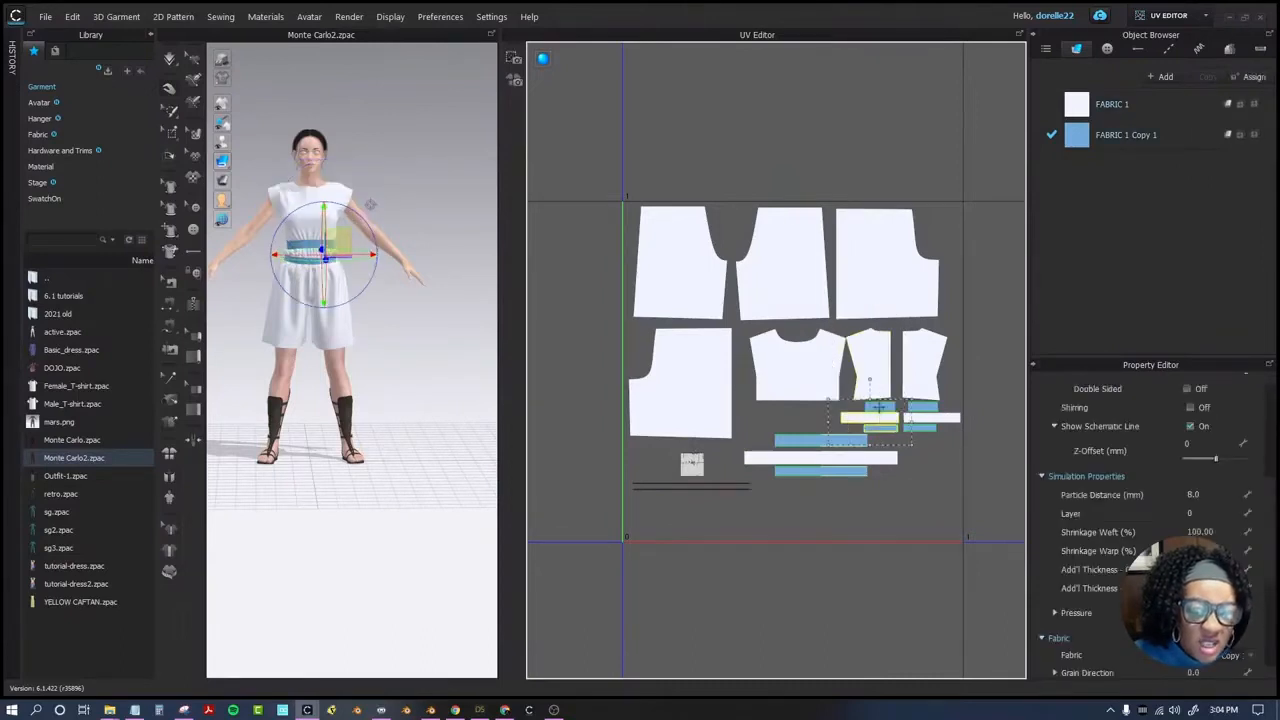
{"action": "scroll", "coordinate": [934, 462], "scroll_direction": "down", "scroll_amount": 3}
{"action": "scroll", "coordinate": [880, 440], "scroll_direction": "up", "scroll_amount": 6}
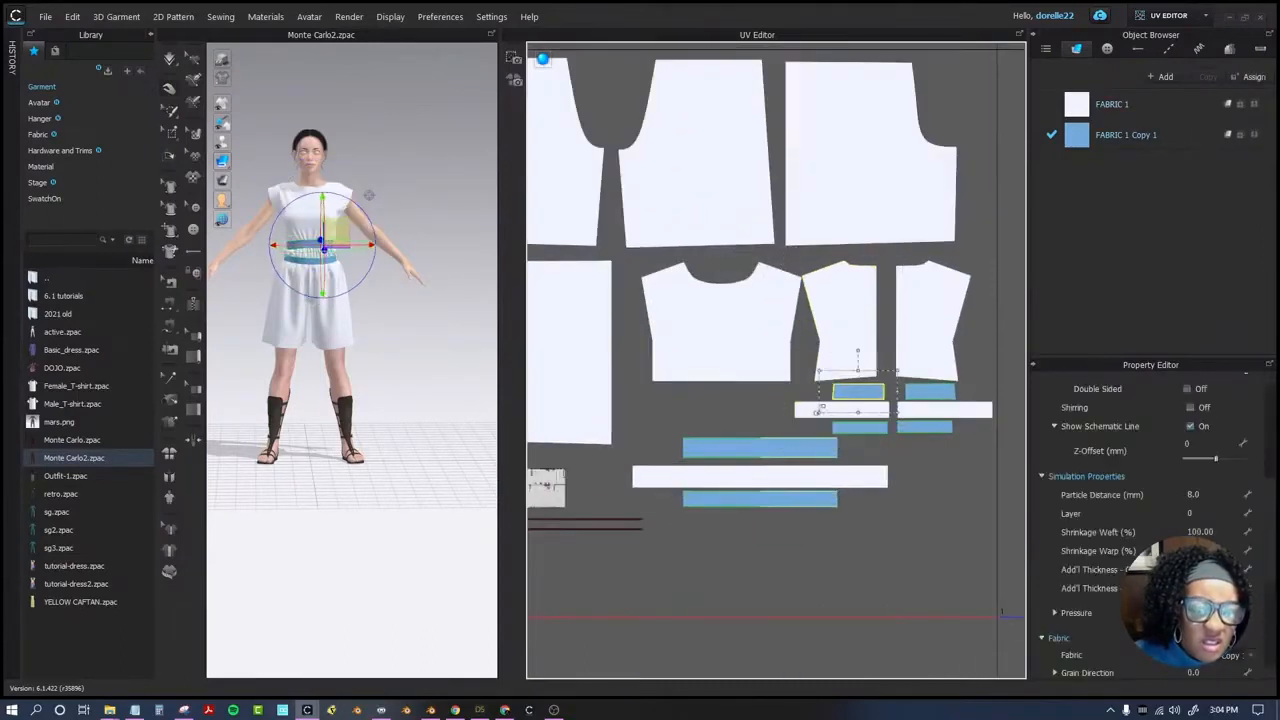
{"action": "left_click", "coordinate": [845, 415]}
{"action": "left_click", "coordinate": [864, 430], "text": "shift"}
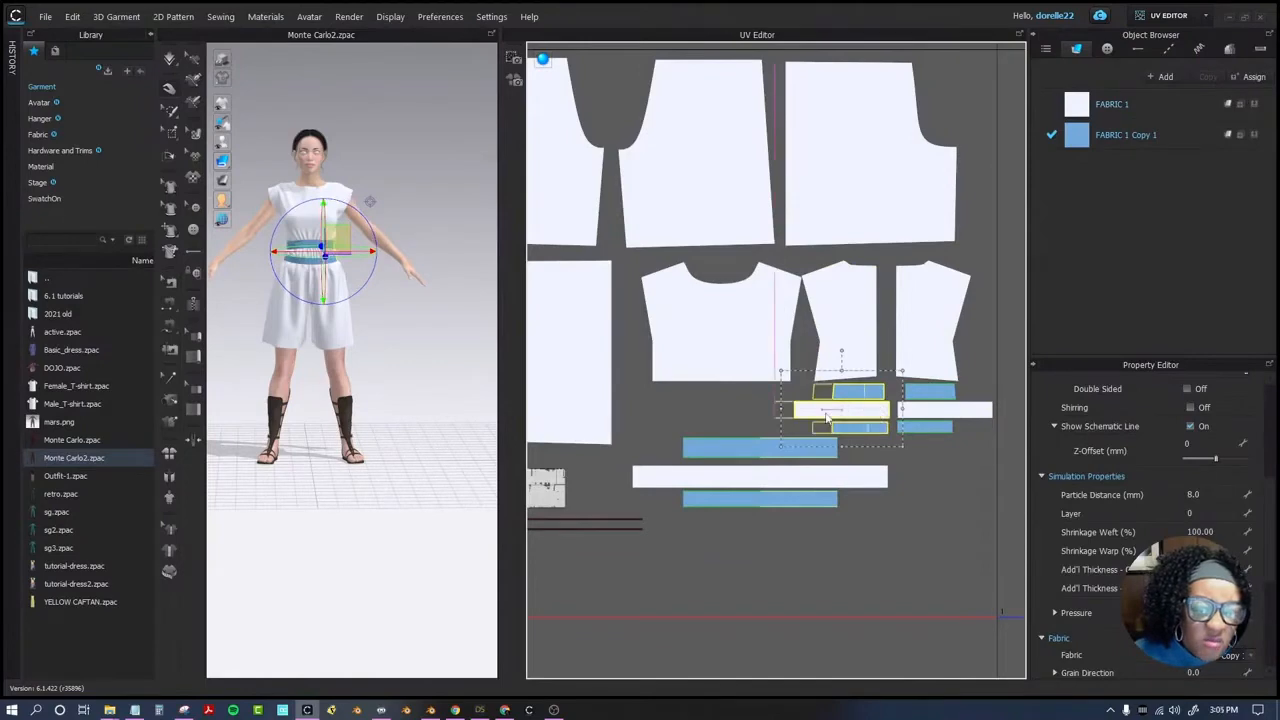
{"action": "left_click_drag", "start_coordinate": [827, 418], "coordinate": [658, 418]}
{"action": "left_click", "coordinate": [971, 484]}
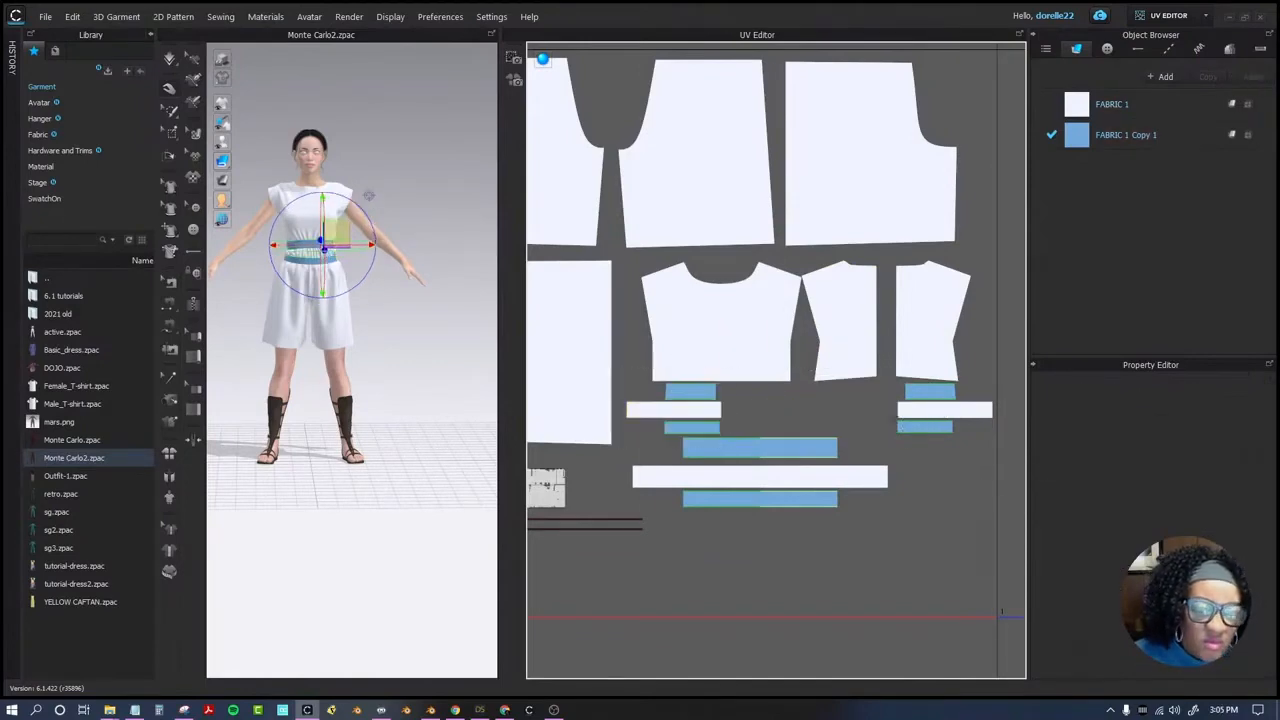
Move the right back waistband's three pieces down beside the end of the front waistband in the UV layout.
{"action": "left_click", "coordinate": [919, 405]}
{"action": "left_click", "coordinate": [923, 426], "text": "shift"}
{"action": "left_click", "coordinate": [932, 396], "text": "shift"}
{"action": "left_click_drag", "start_coordinate": [945, 476], "coordinate": [931, 476]}
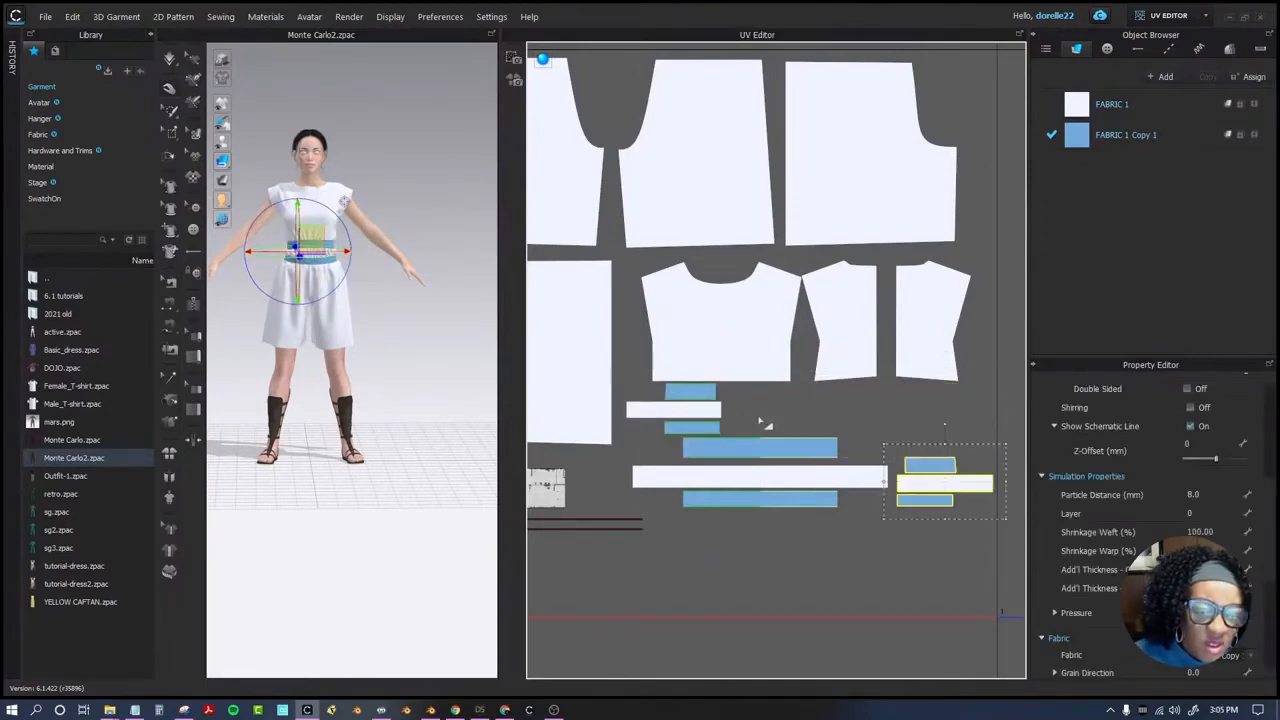
Move the left back waistband's three pieces from beneath the front bodice to the space under the back bodice patterns.
{"action": "left_click", "coordinate": [703, 391]}
{"action": "left_click", "coordinate": [703, 408], "text": "shift"}
{"action": "left_click", "coordinate": [706, 426], "text": "shift"}
{"action": "left_click_drag", "start_coordinate": [709, 411], "coordinate": [965, 428]}
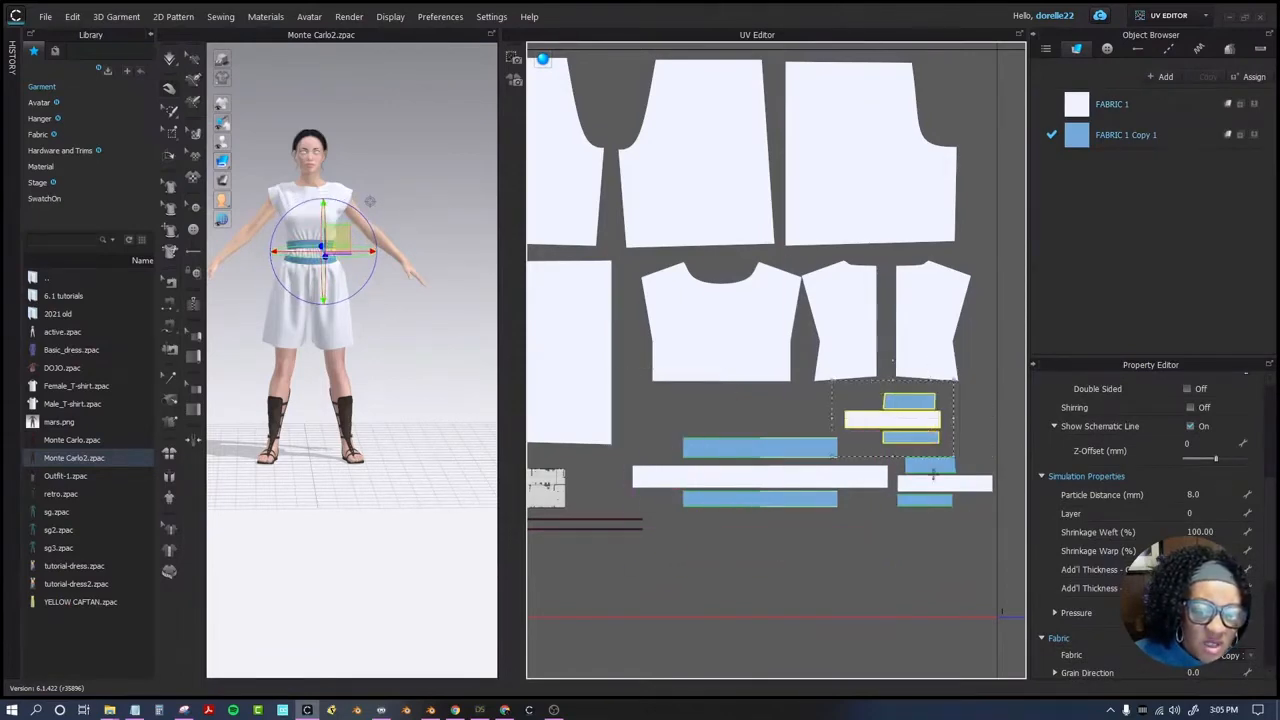
{"action": "left_click", "coordinate": [940, 557]}
{"action": "scroll", "coordinate": [940, 555], "scroll_direction": "down", "scroll_amount": 4}
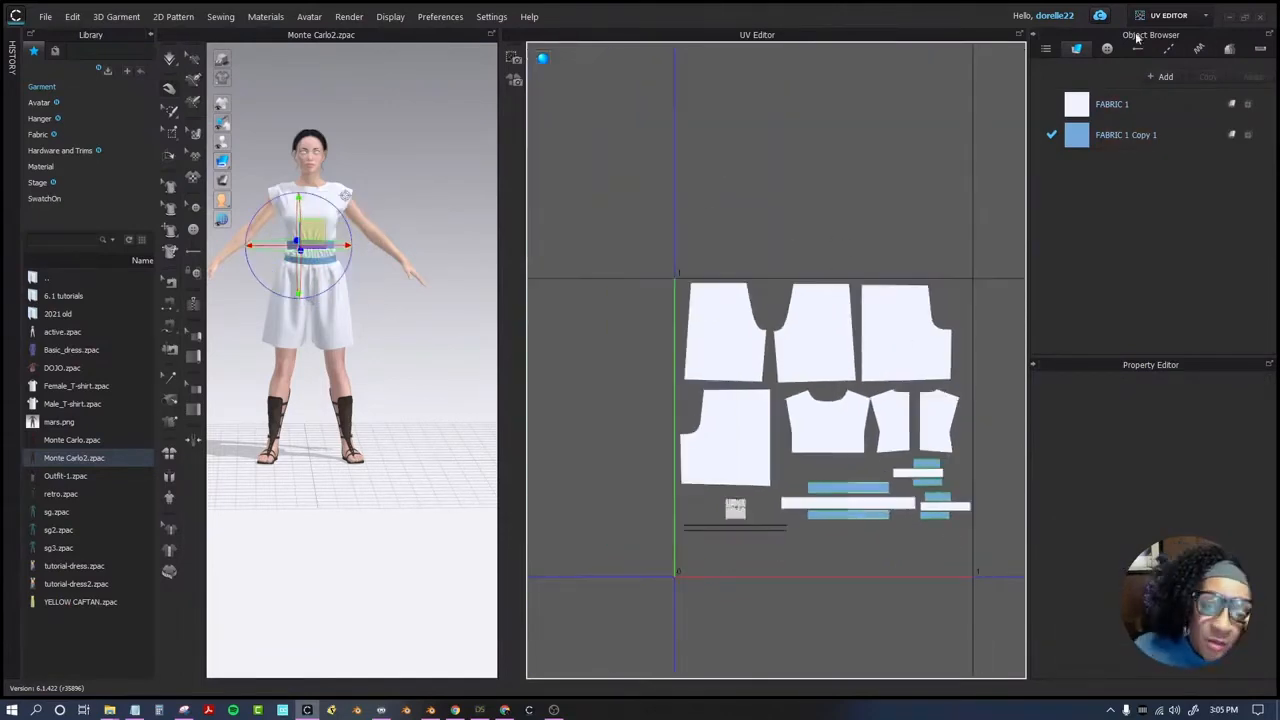
Set the Bake Textures saving path to a new UV_Logans-Run folder in blender_render with the file name Logans run.
{"action": "left_click", "coordinate": [514, 79]}
{"action": "left_click", "coordinate": [620, 477]}
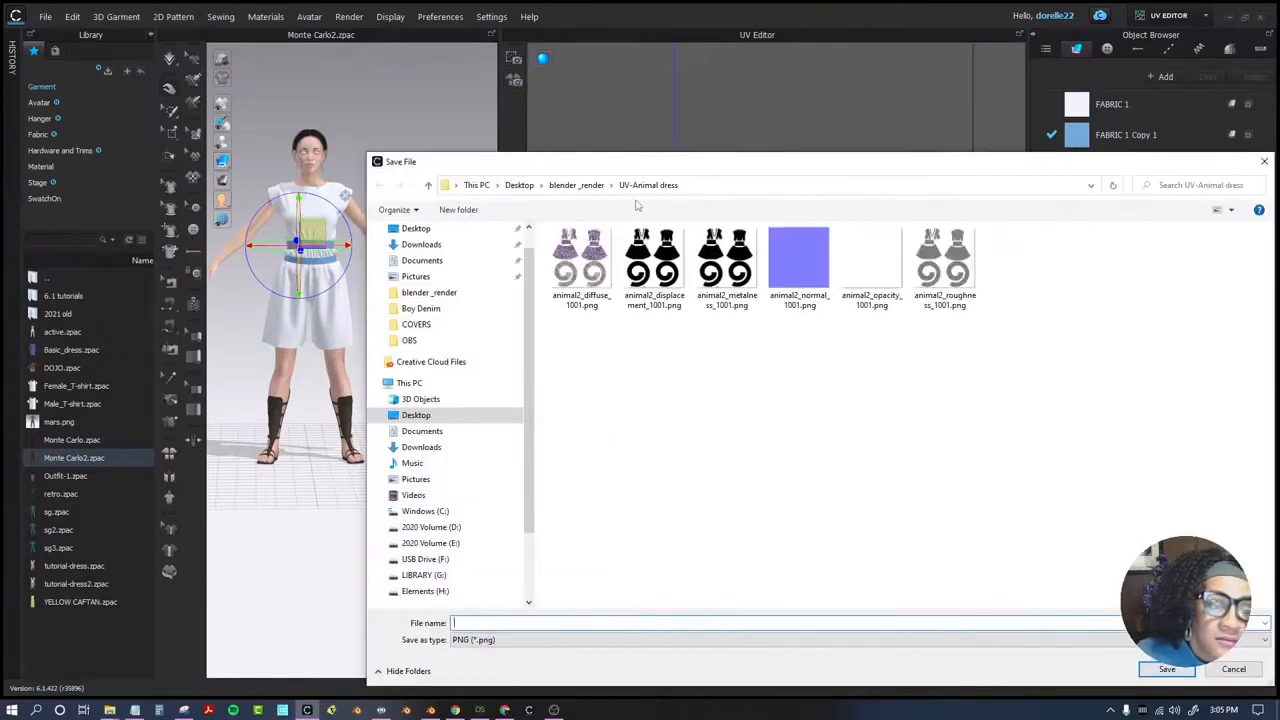
{"action": "left_click", "coordinate": [458, 209]}
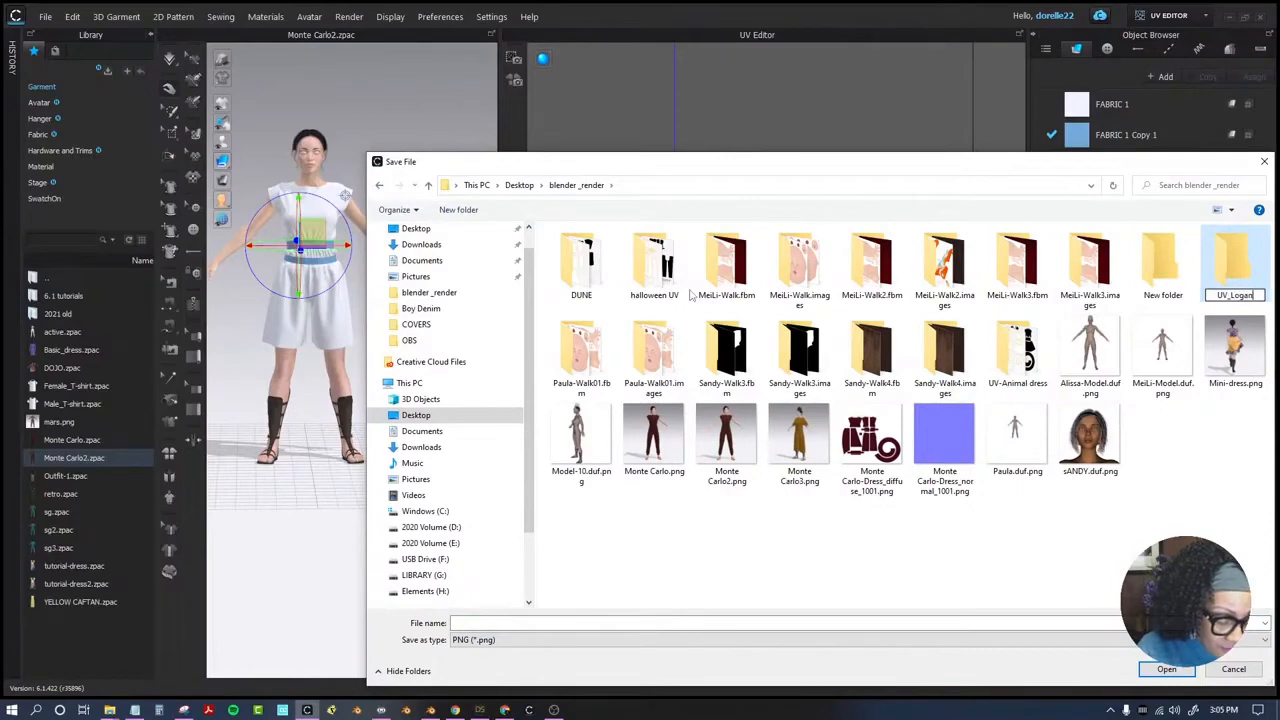
{"action": "key", "text": "Return"}
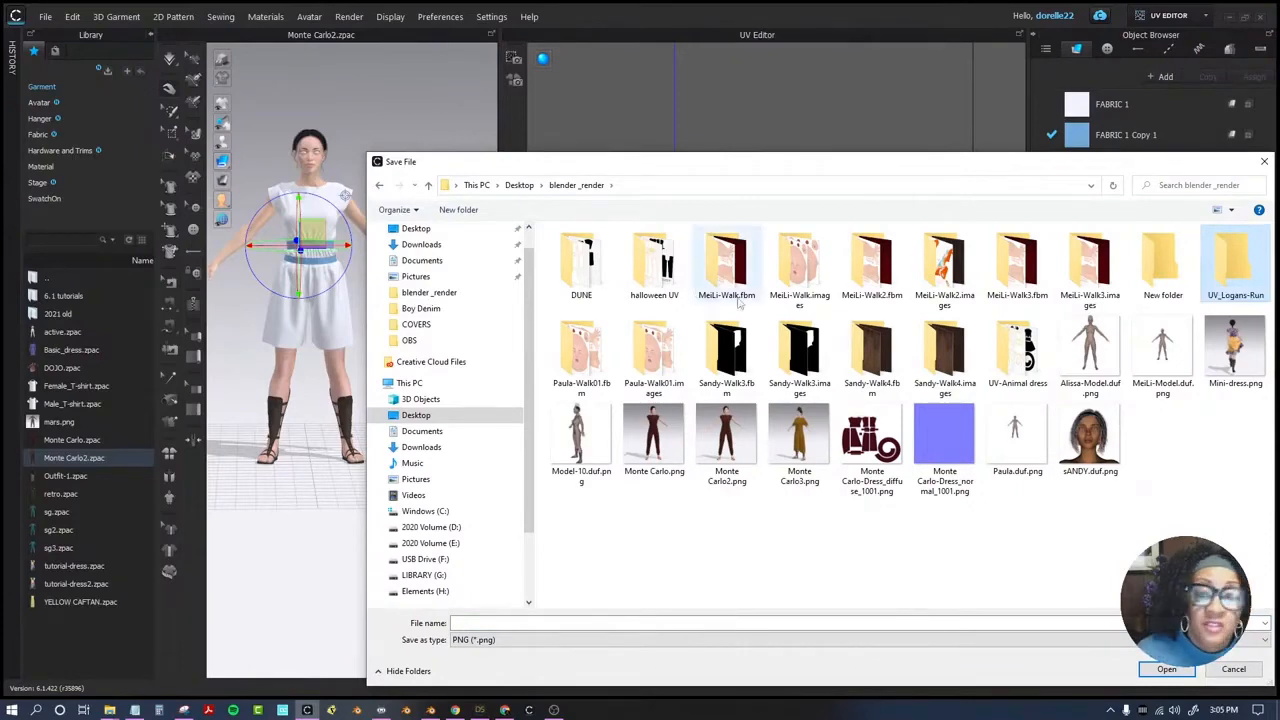
{"action": "double_click", "coordinate": [1249, 278]}
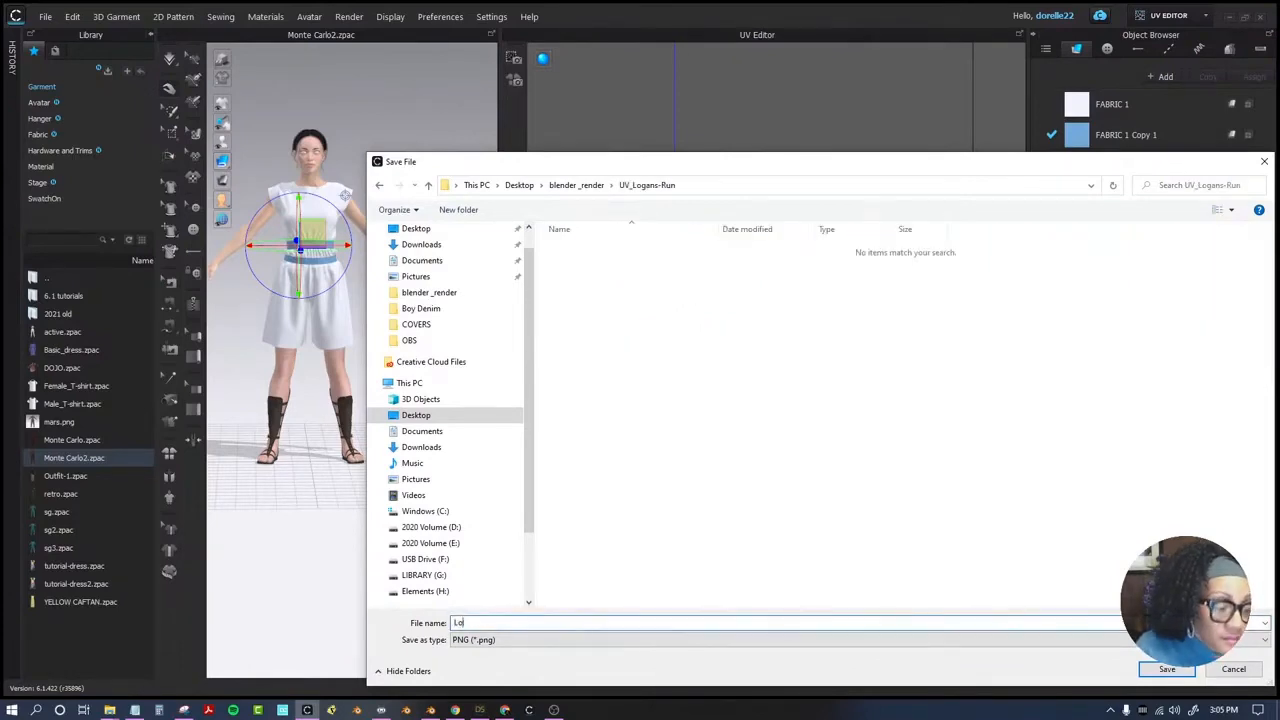
{"action": "key", "text": "Return"}
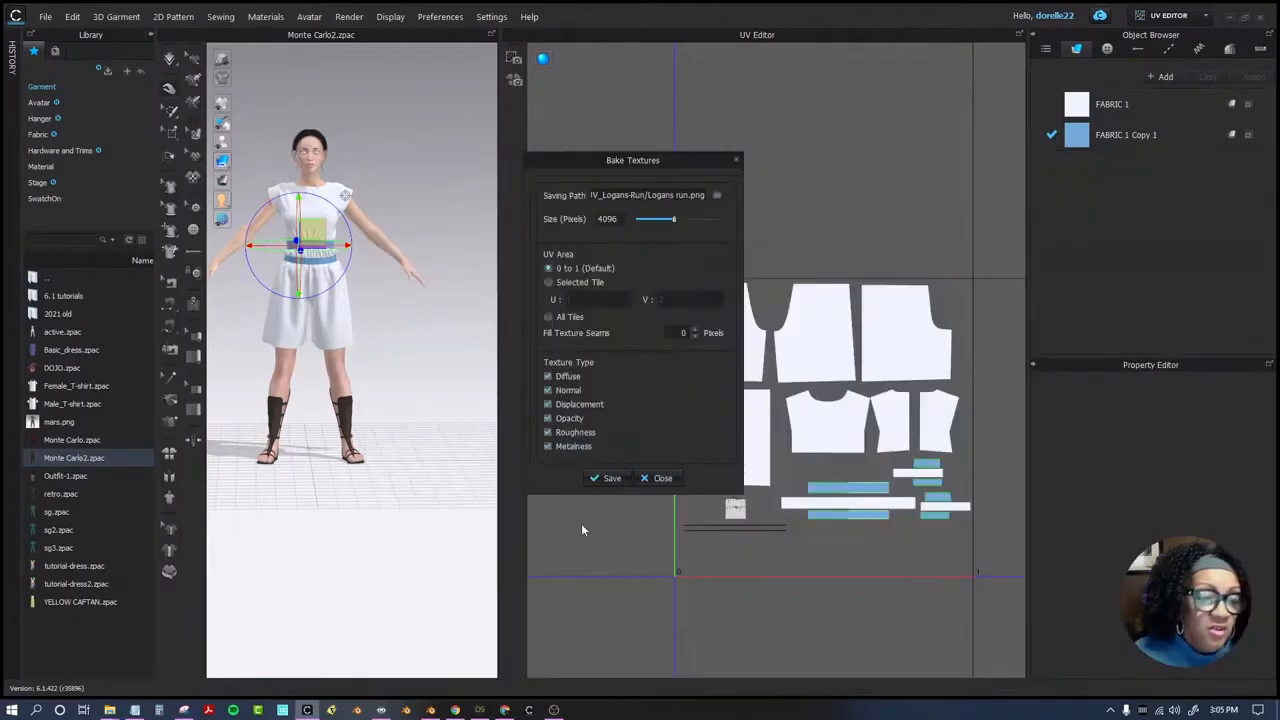
Bake all six texture types at 4096 pixels for the 0 to 1 UV area, close the bake dialog and switch to Blender.
{"action": "left_click", "coordinate": [611, 478]}
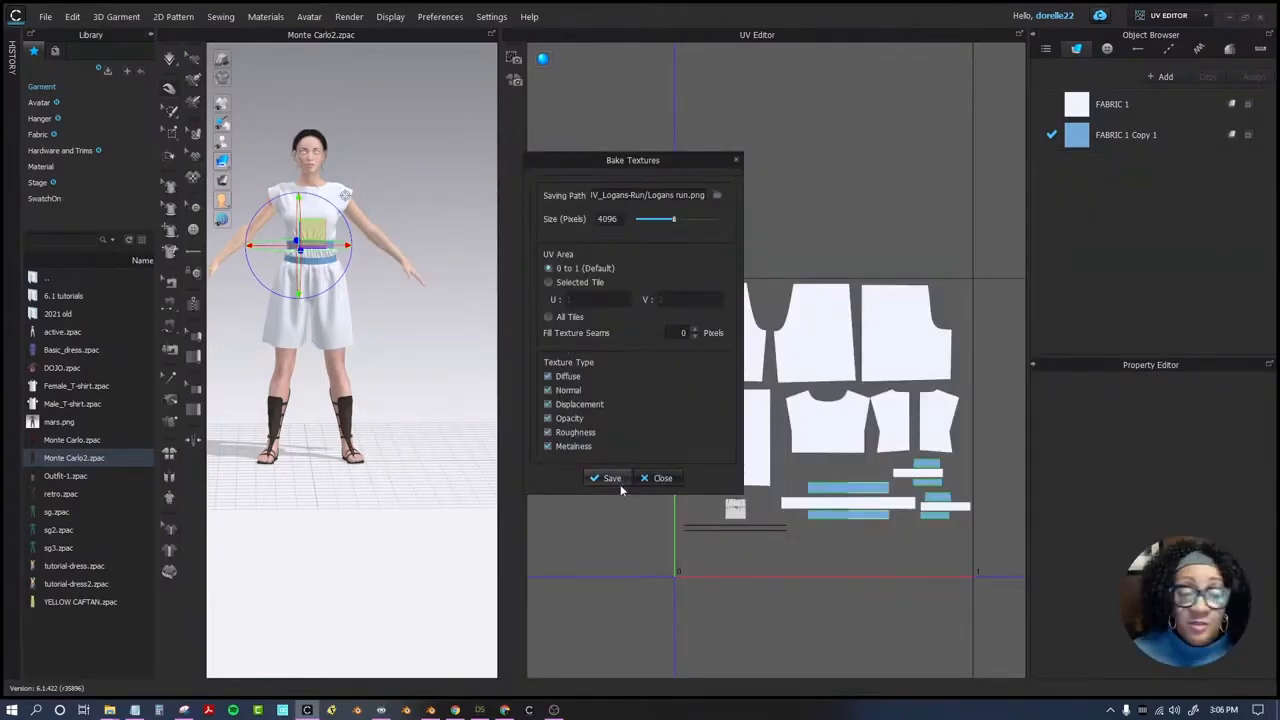
{"action": "left_click", "coordinate": [658, 478]}
{"action": "left_click", "coordinate": [1230, 17]}
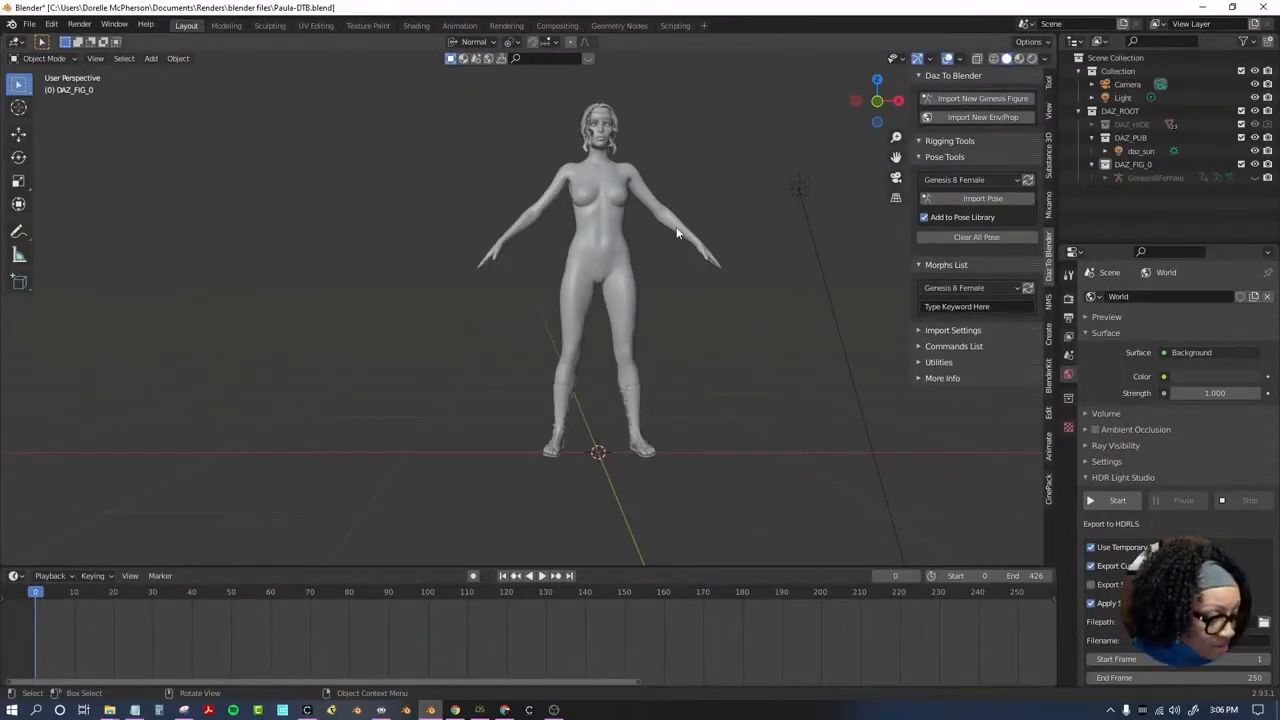
Import the outfit's Alembic animation file into the scene with the Genesis 8 figure.
{"action": "scroll", "coordinate": [785, 272], "scroll_direction": "up", "scroll_amount": 1}
{"action": "scroll", "coordinate": [785, 272], "scroll_direction": "down", "scroll_amount": 3}
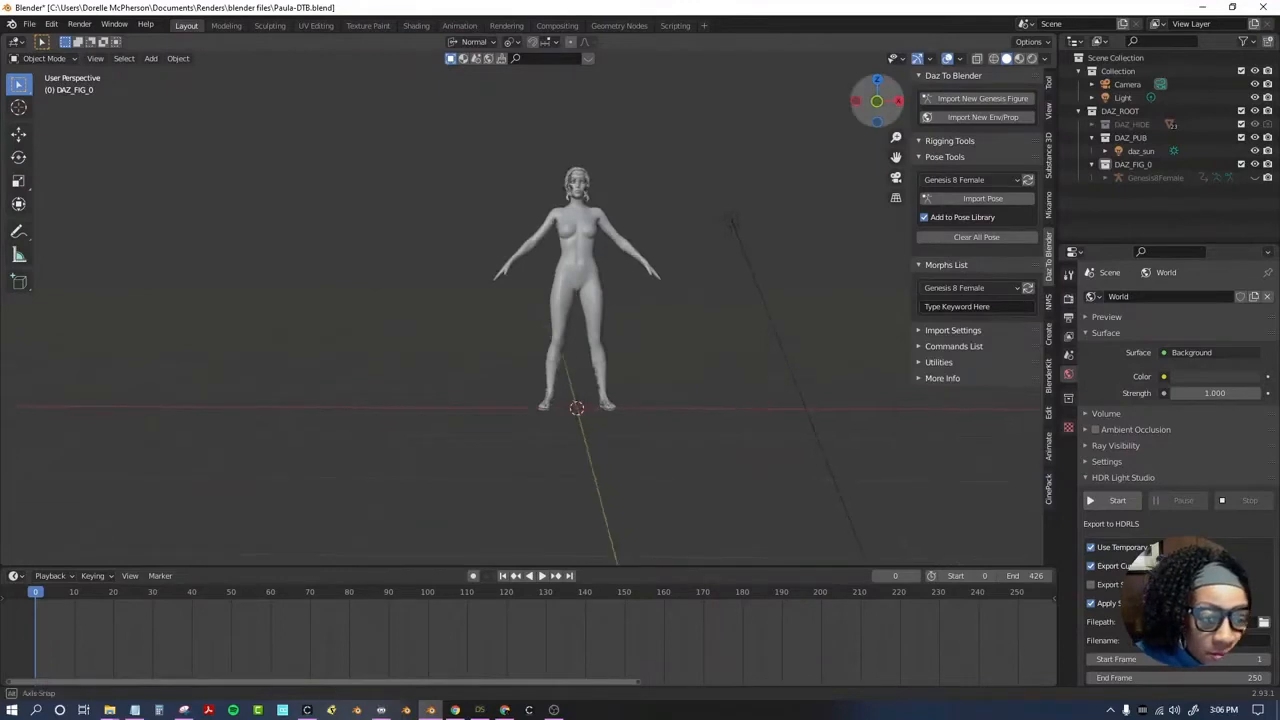
{"action": "left_click", "coordinate": [29, 23]}
{"action": "mouse_move", "coordinate": [60, 204]}
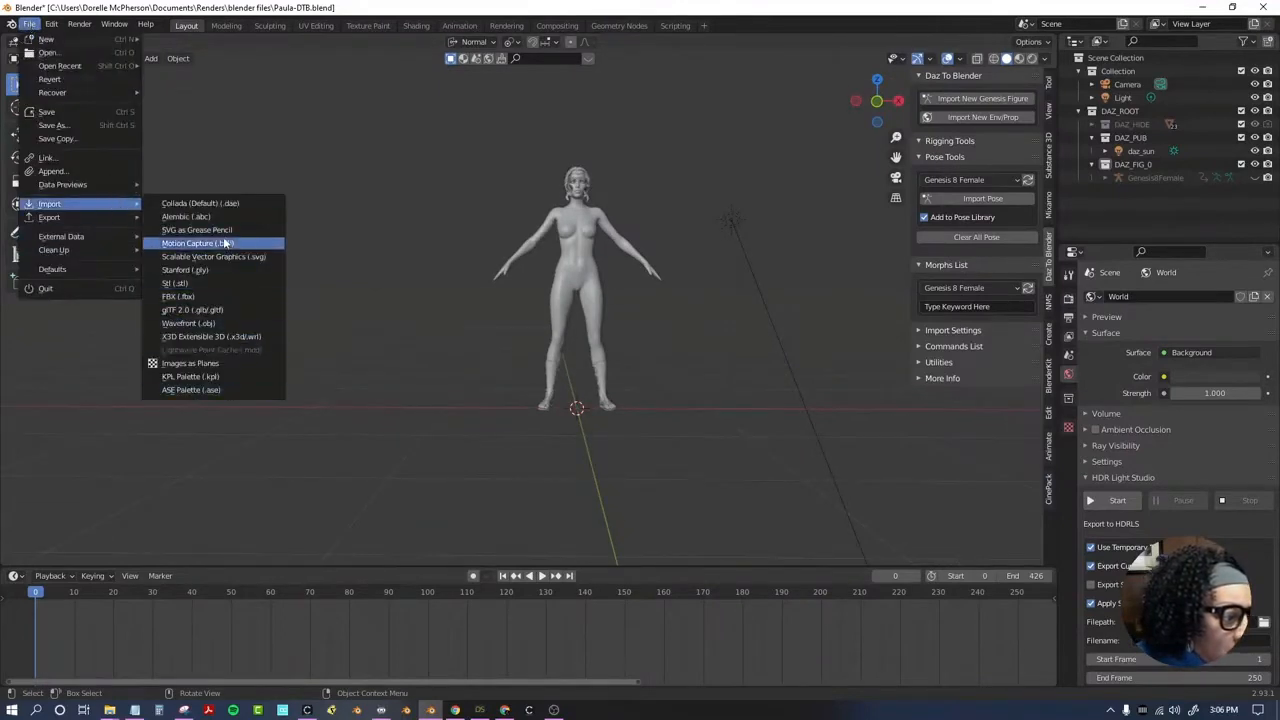
{"action": "left_click", "coordinate": [200, 214]}
{"action": "double_click", "coordinate": [603, 428]}
Play back the walk animation to check how the imported outfit follows the figure, ending at frame 0.
{"action": "key", "text": "space"}
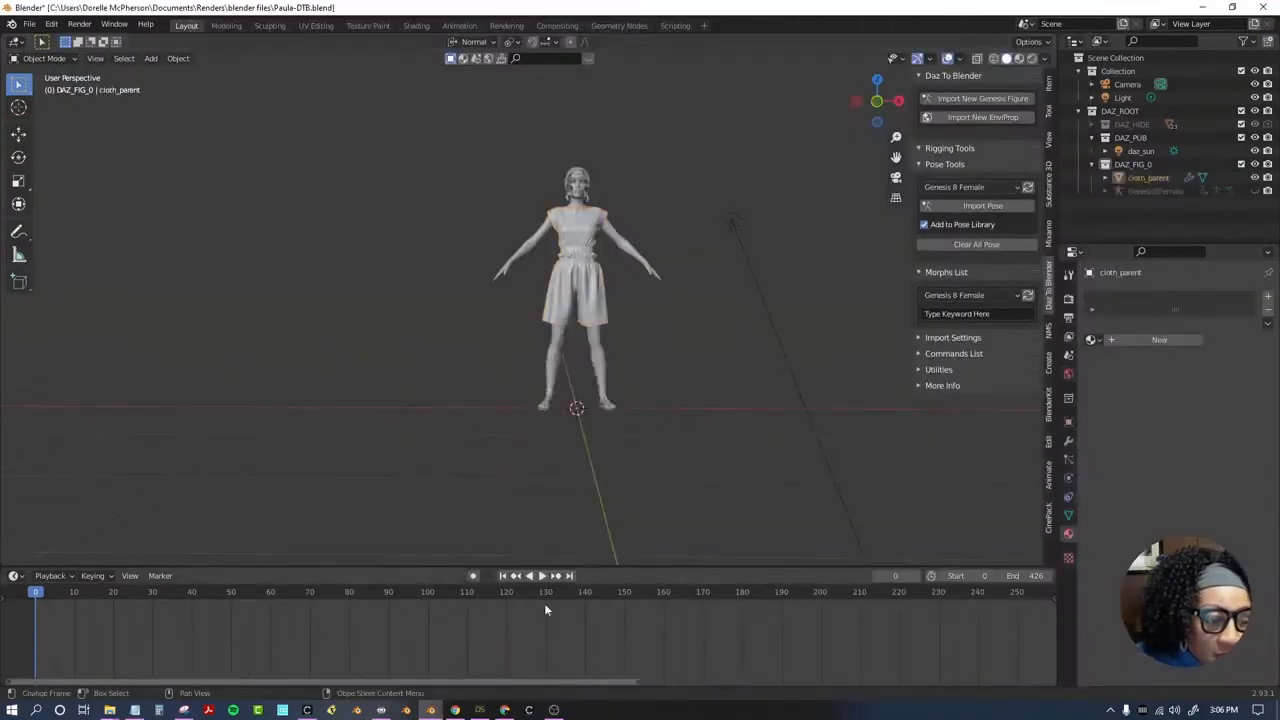
{"action": "scroll", "coordinate": [740, 373], "scroll_direction": "down", "scroll_amount": 2}
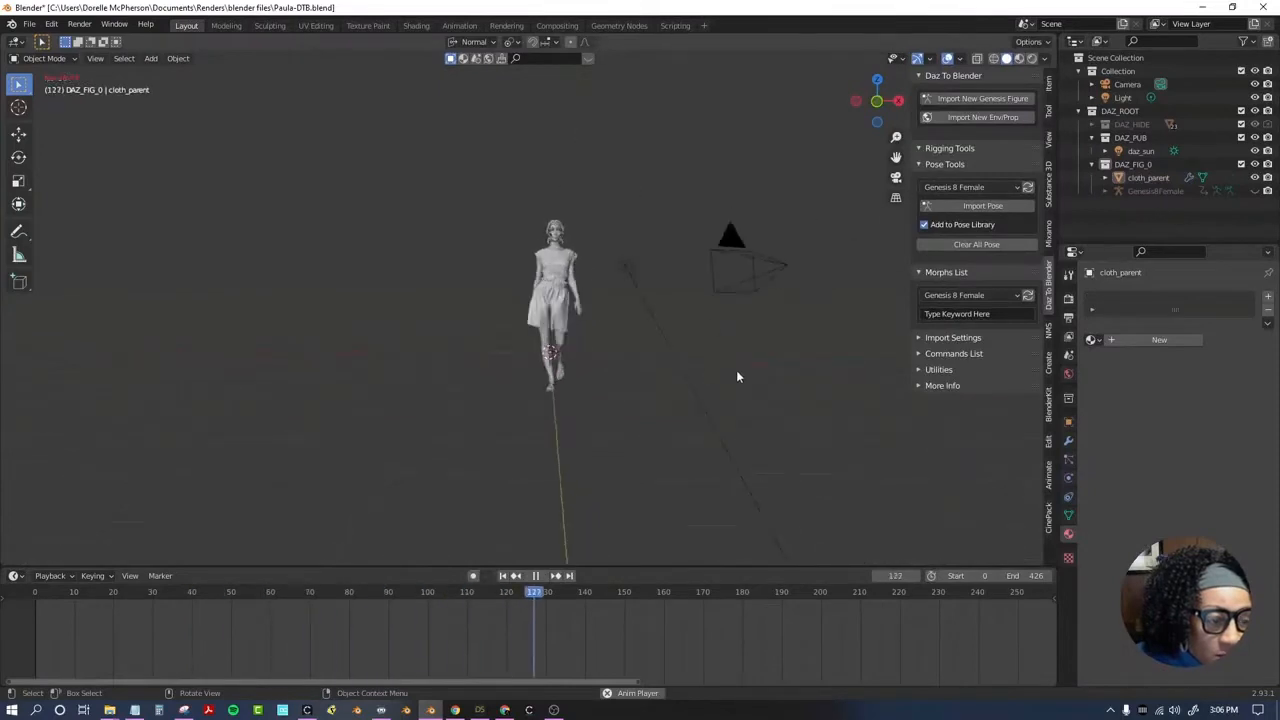
{"action": "scroll", "coordinate": [644, 314], "scroll_direction": "up", "scroll_amount": 3}
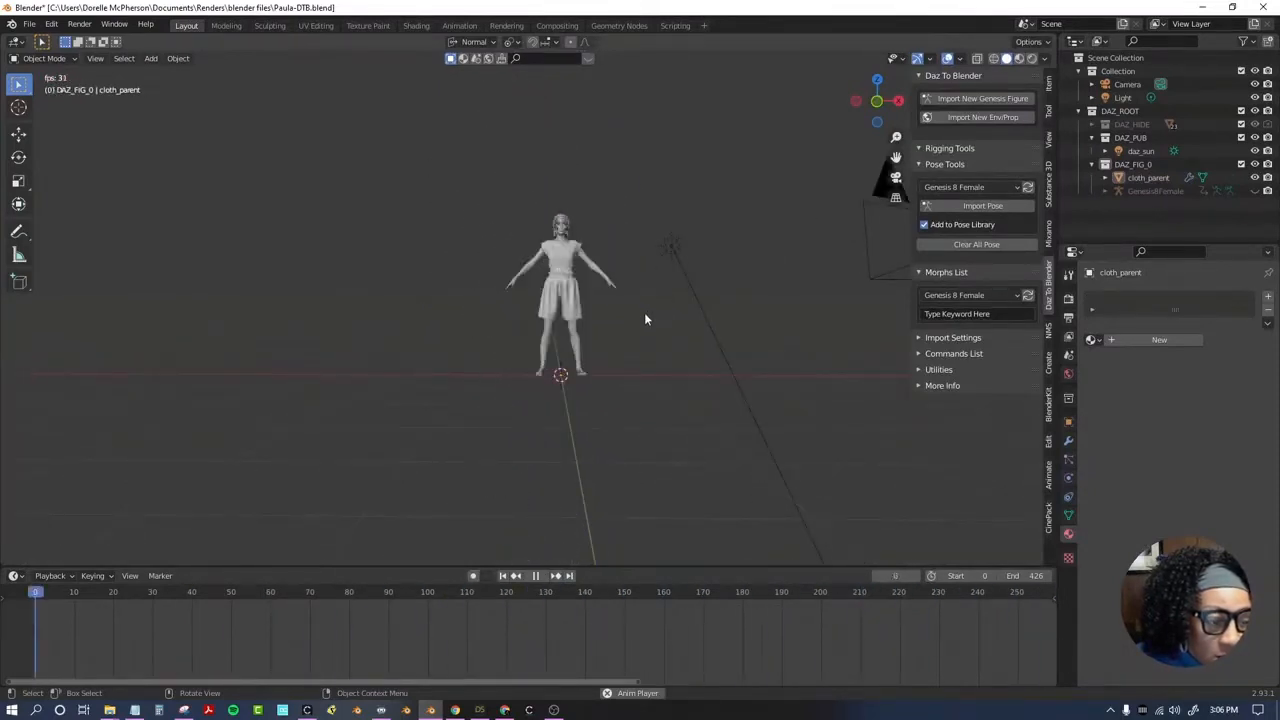
{"action": "key", "text": "Escape"}
Set the viewport to rendered shading, select cloth_parent, and enlarge the timeline area to turn it into a Shader Editor.
{"action": "left_click", "coordinate": [1032, 58]}
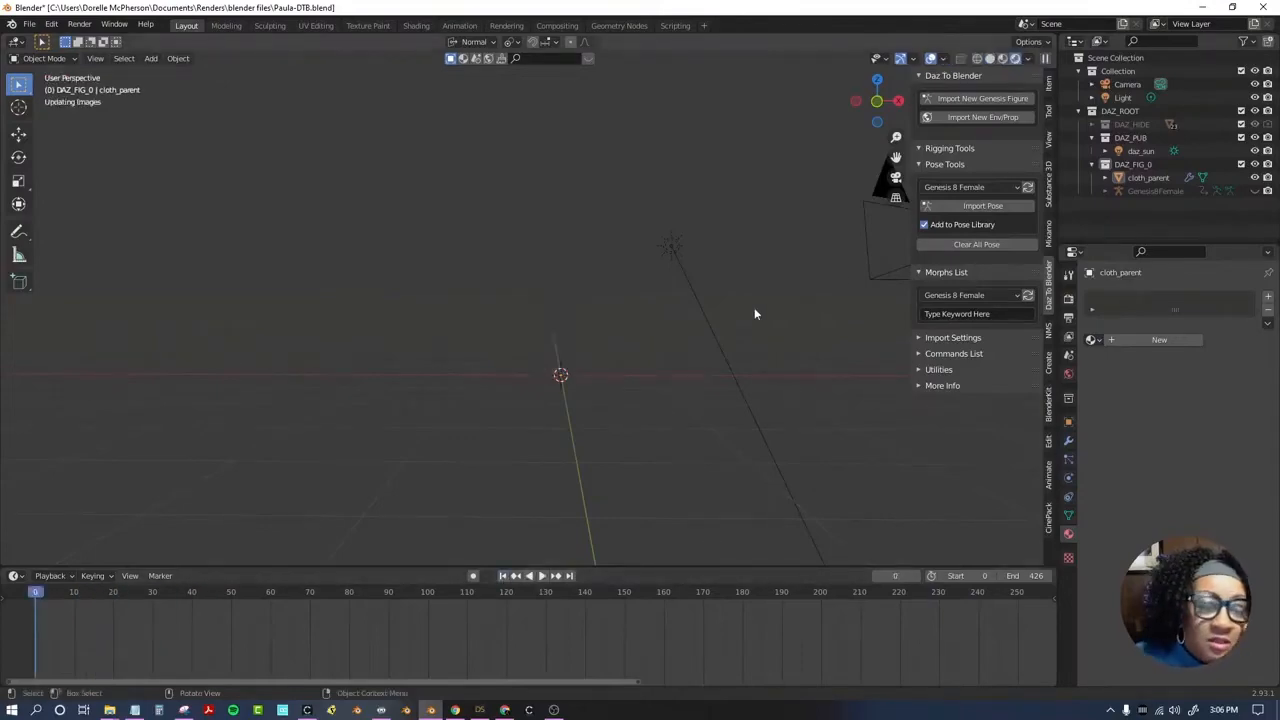
{"action": "scroll", "coordinate": [700, 270], "scroll_direction": "up", "scroll_amount": 1}
{"action": "left_click", "coordinate": [1161, 176]}
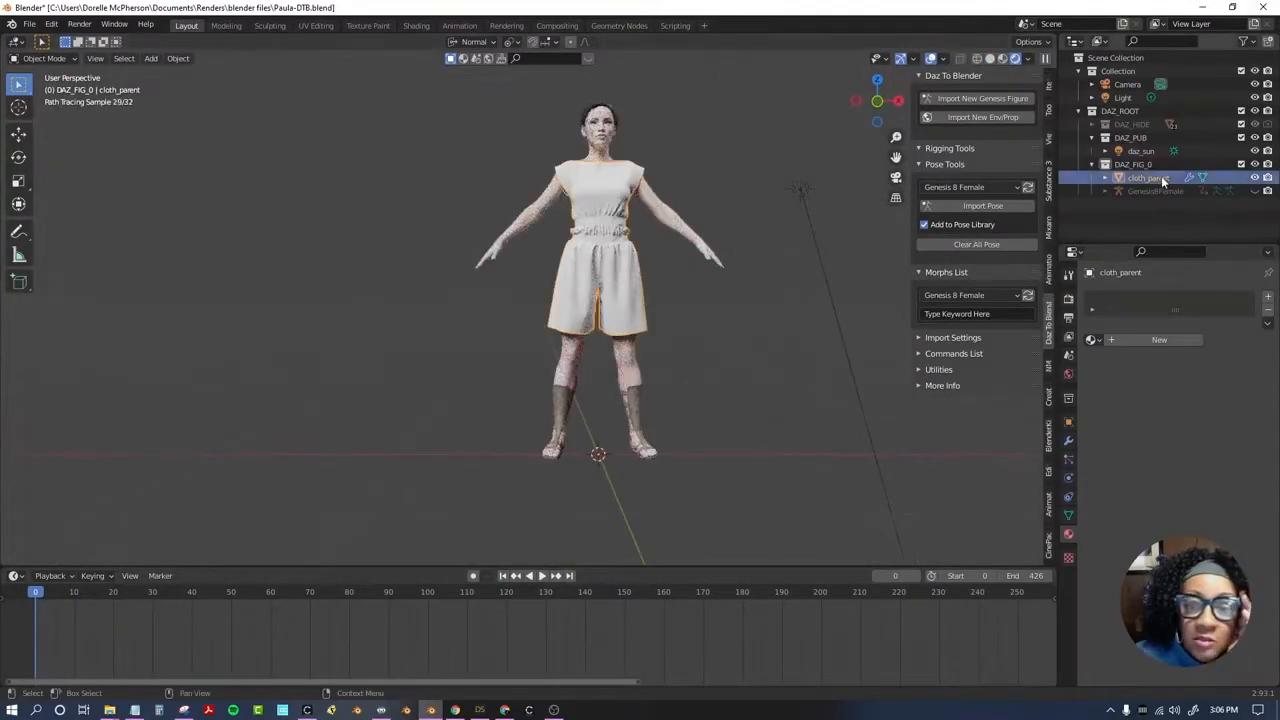
{"action": "left_click_drag", "start_coordinate": [802, 566], "coordinate": [802, 428]}
{"action": "left_click", "coordinate": [13, 434]}
{"action": "left_click", "coordinate": [78, 564]}
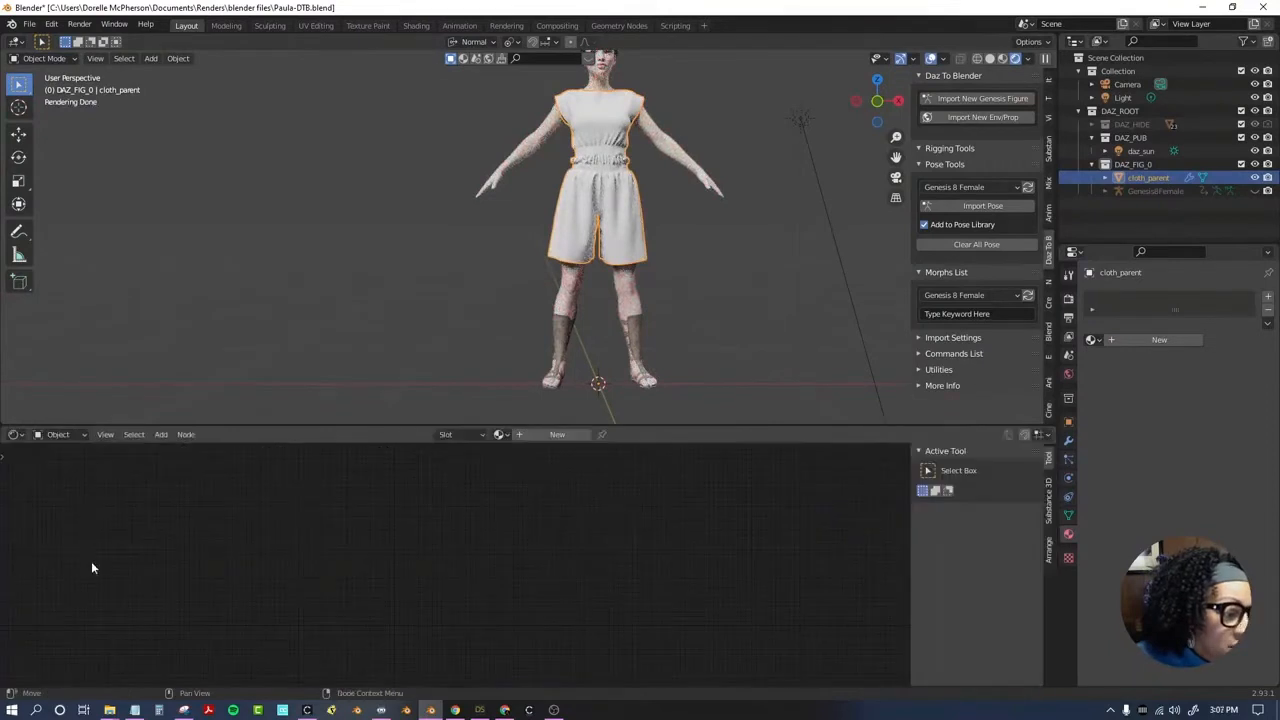
Create a new material for cloth_parent and add an Image Texture node beside the Principled BSDF.
{"action": "left_click", "coordinate": [580, 436]}
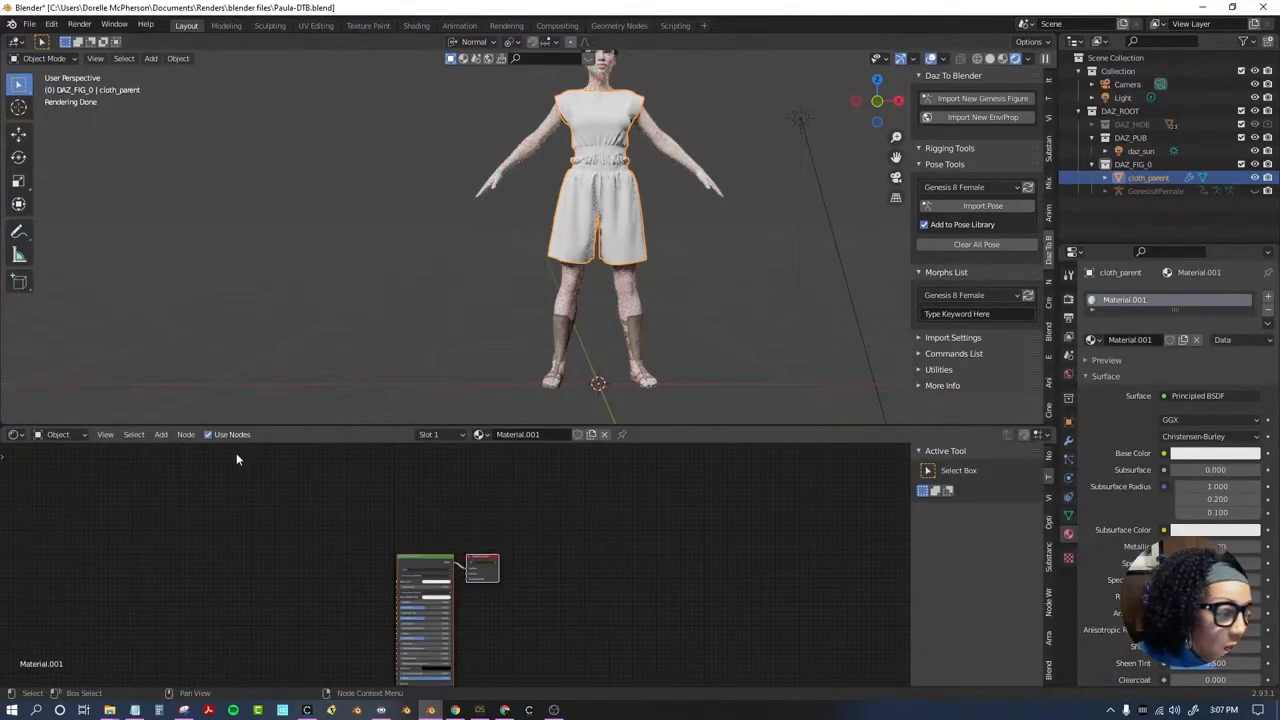
{"action": "mouse_move", "coordinate": [179, 474]}
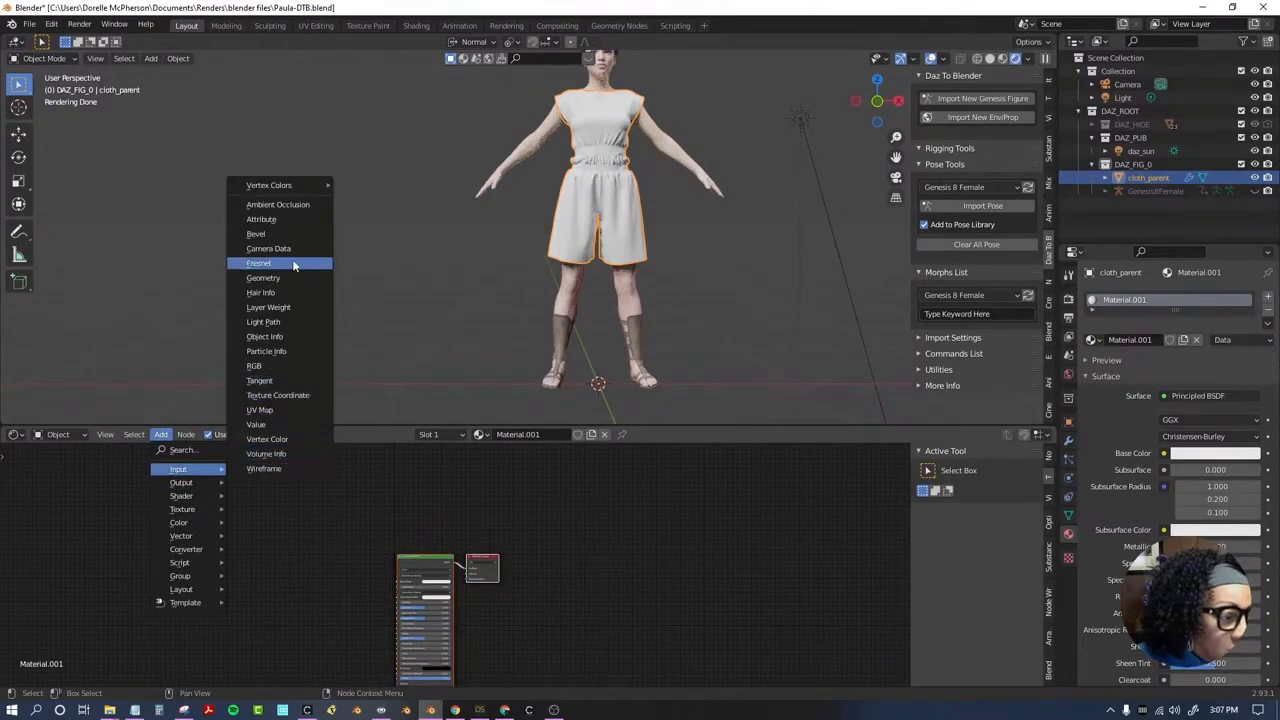
{"action": "mouse_move", "coordinate": [185, 509]}
{"action": "left_click", "coordinate": [270, 391]}
{"action": "left_click", "coordinate": [376, 543]}
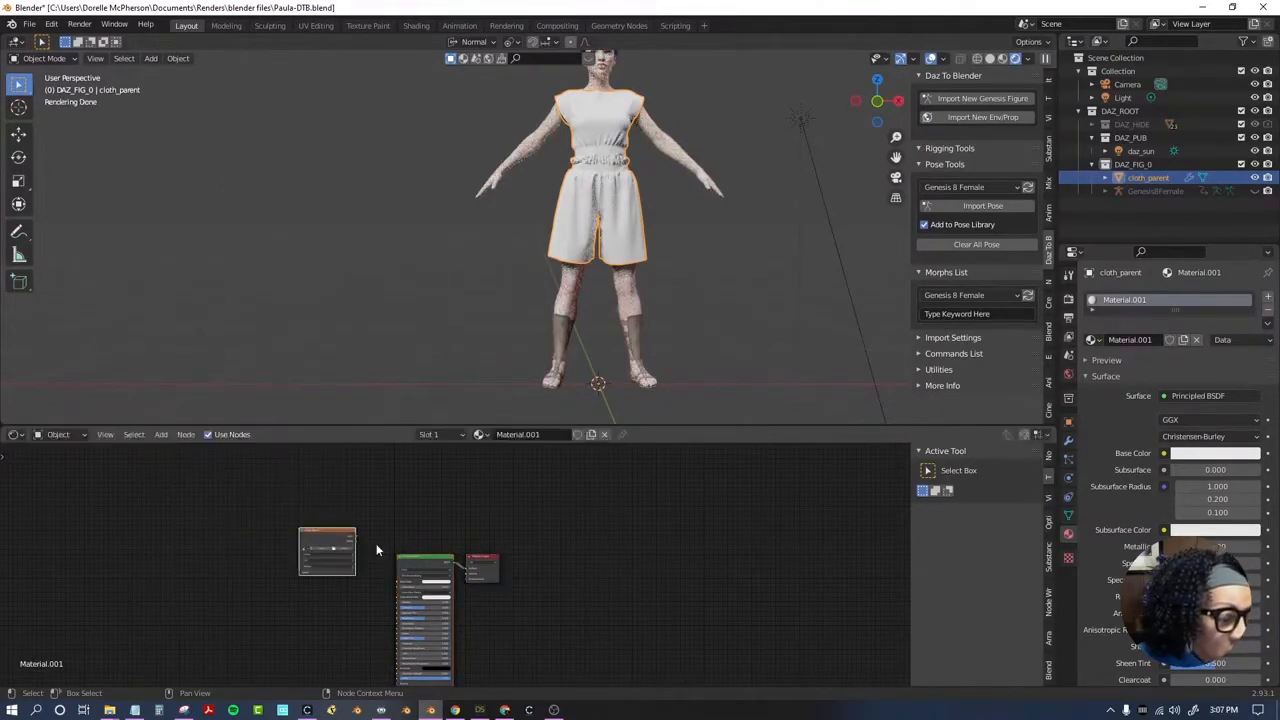
Load Logans run_diffuse_1001.png from the UV_Logans-Run folder into the texture node and connect its Color to Base Color.
{"action": "scroll", "coordinate": [338, 546], "scroll_direction": "up", "scroll_amount": 3}
{"action": "left_click", "coordinate": [457, 529]}
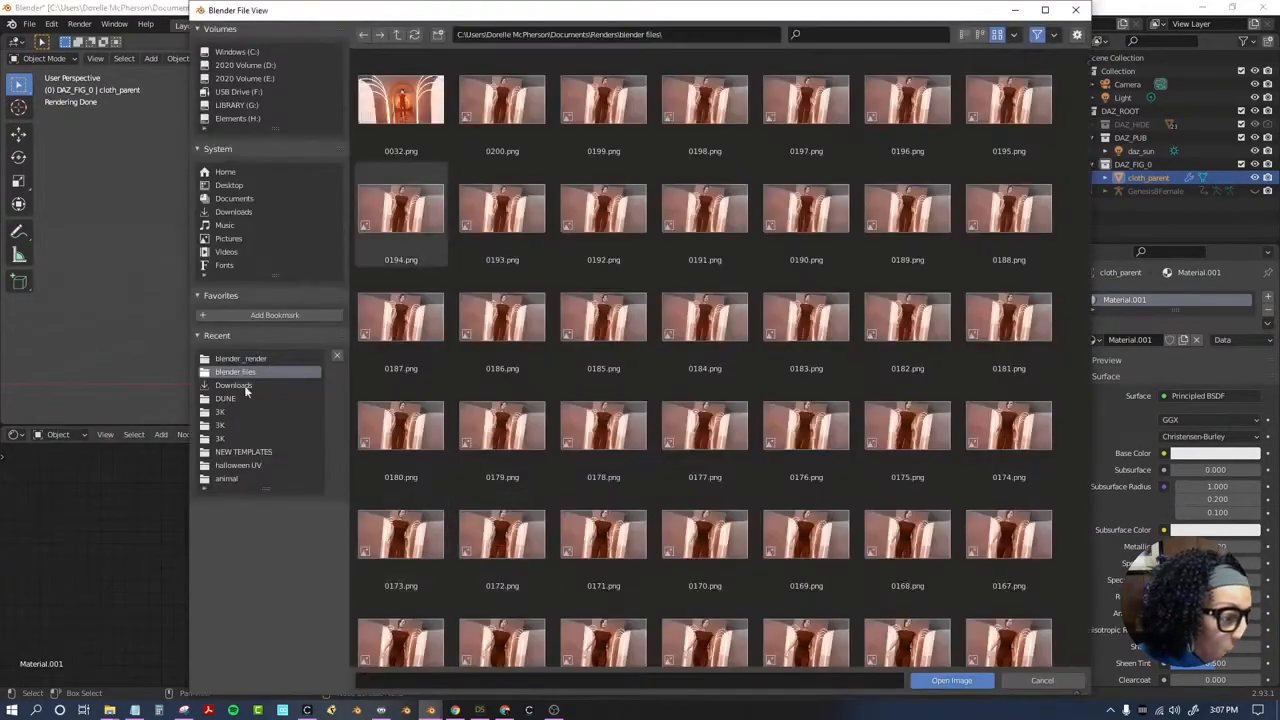
{"action": "left_click", "coordinate": [240, 358]}
{"action": "double_click", "coordinate": [434, 101]}
{"action": "double_click", "coordinate": [905, 100]}
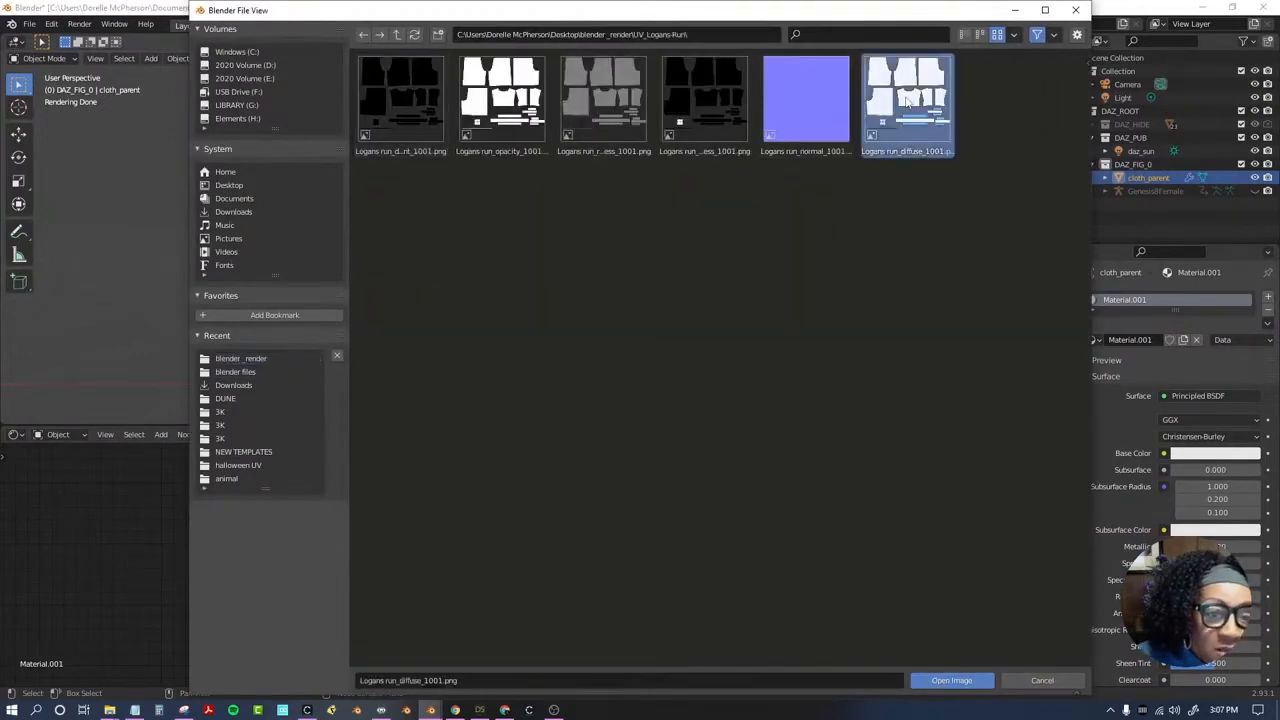
{"action": "left_click_drag", "start_coordinate": [490, 498], "coordinate": [593, 613]}
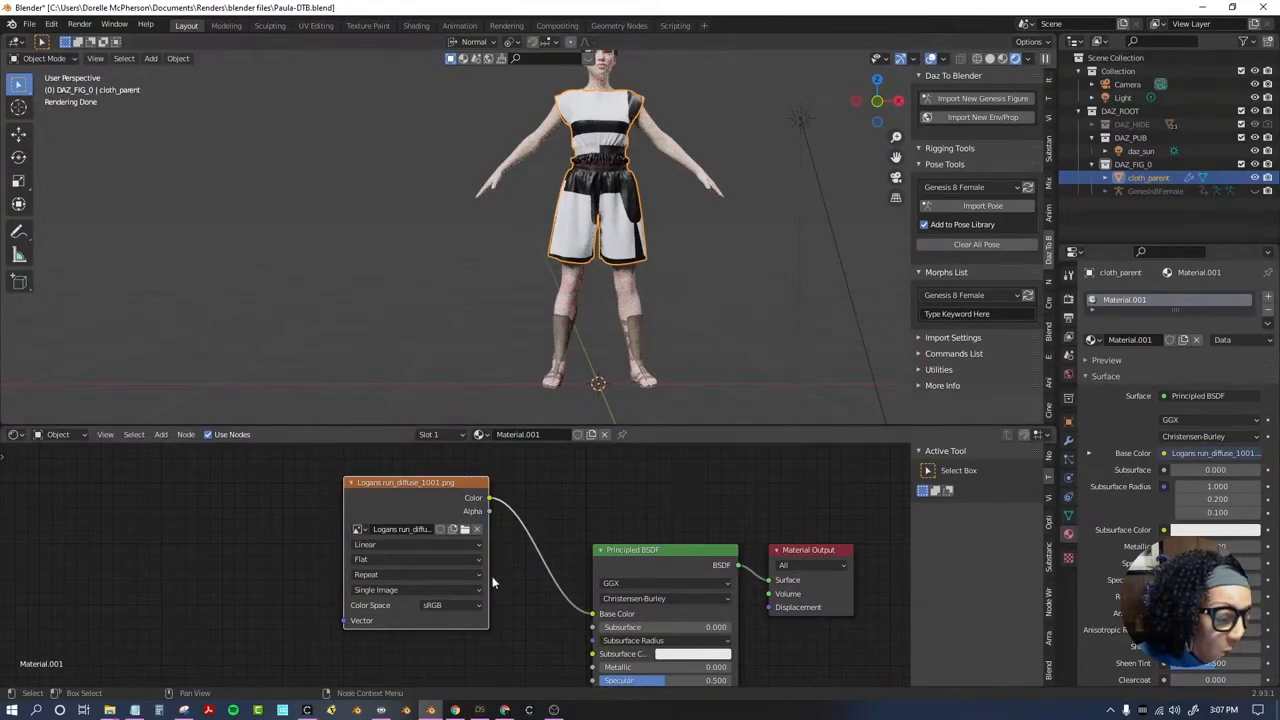
Set the diffuse texture's extension to Extend and disconnect it from the Base Color.
{"action": "left_click", "coordinate": [451, 577]}
{"action": "left_click", "coordinate": [444, 590]}
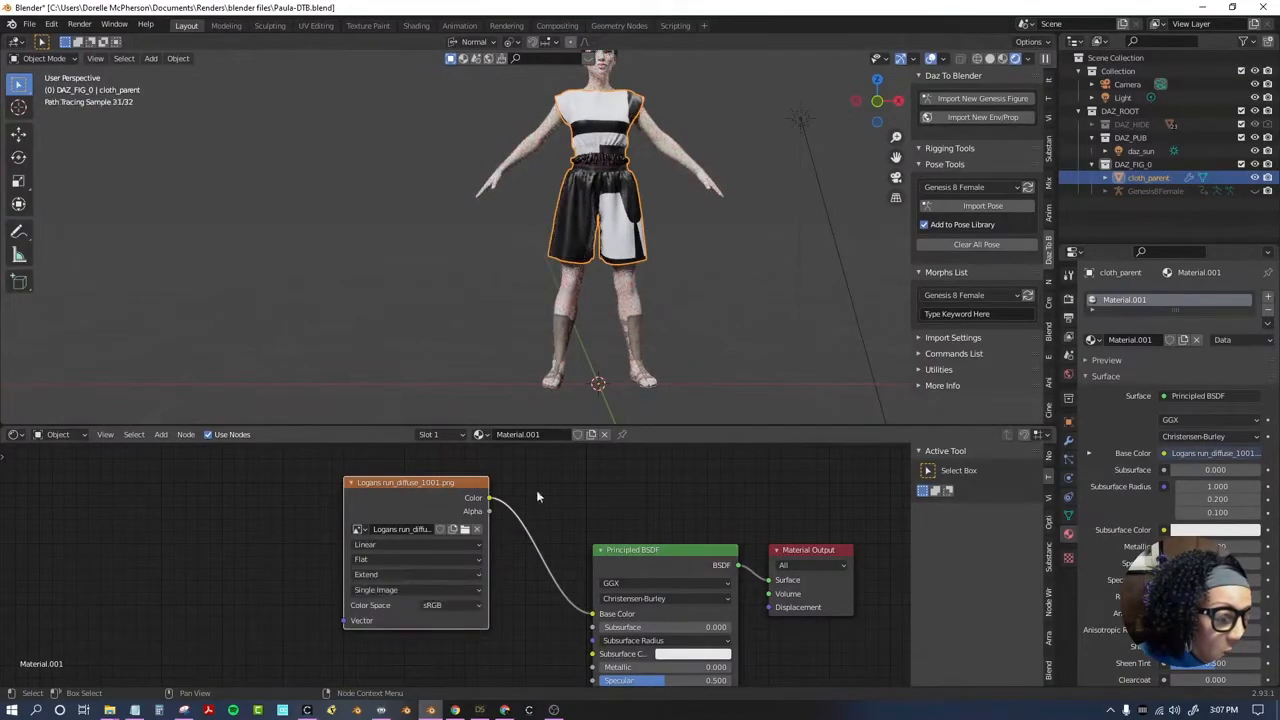
{"action": "left_click_drag", "start_coordinate": [594, 616], "coordinate": [510, 510]}
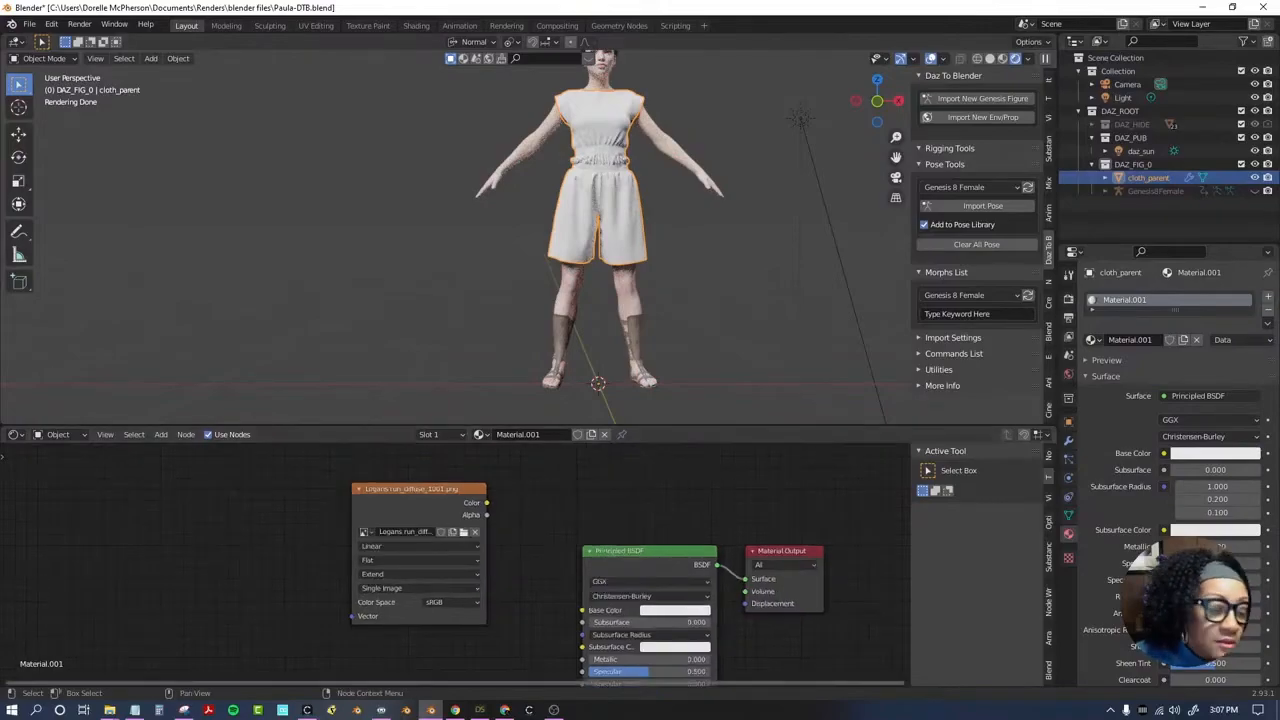
Switch to CLO and export the outfit as Alembic (OGAWA) file Paula-Walk-C.abc, thick, with unified UV coordinates at 30 FPS.
{"action": "left_click", "coordinate": [480, 710]}
{"action": "left_click", "coordinate": [308, 710]}
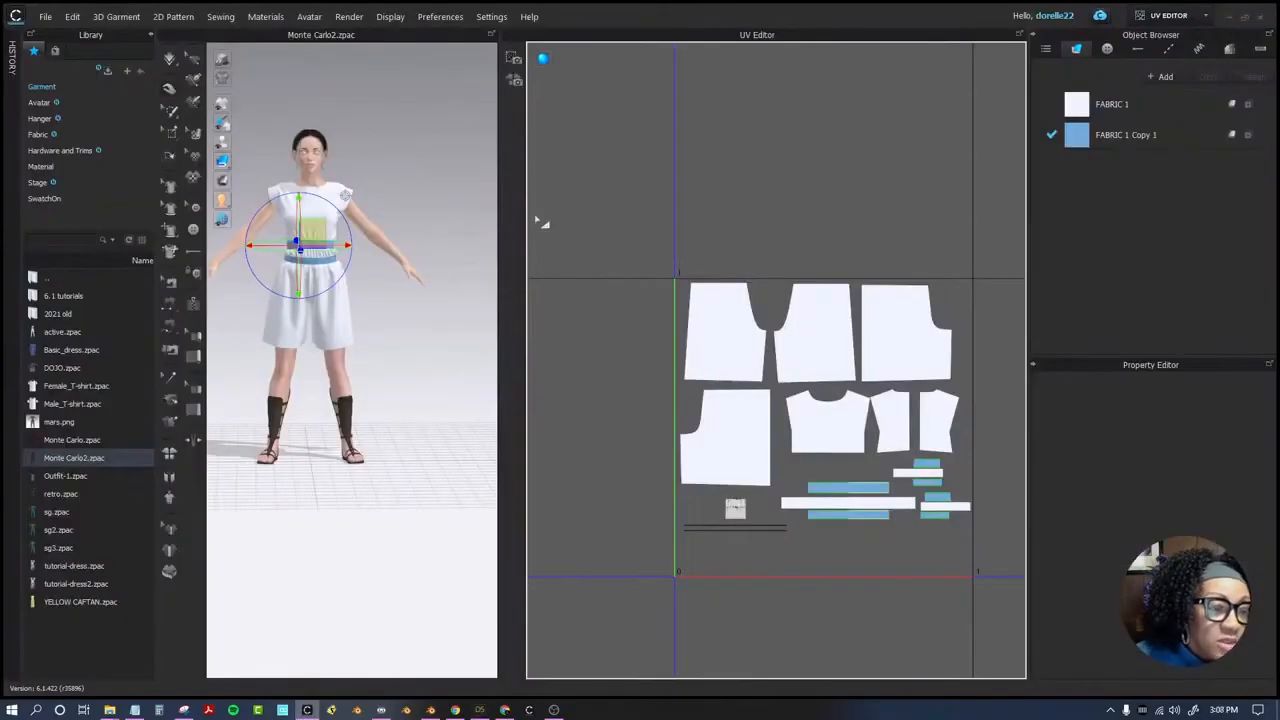
{"action": "left_click", "coordinate": [45, 18]}
{"action": "mouse_move", "coordinate": [100, 152]}
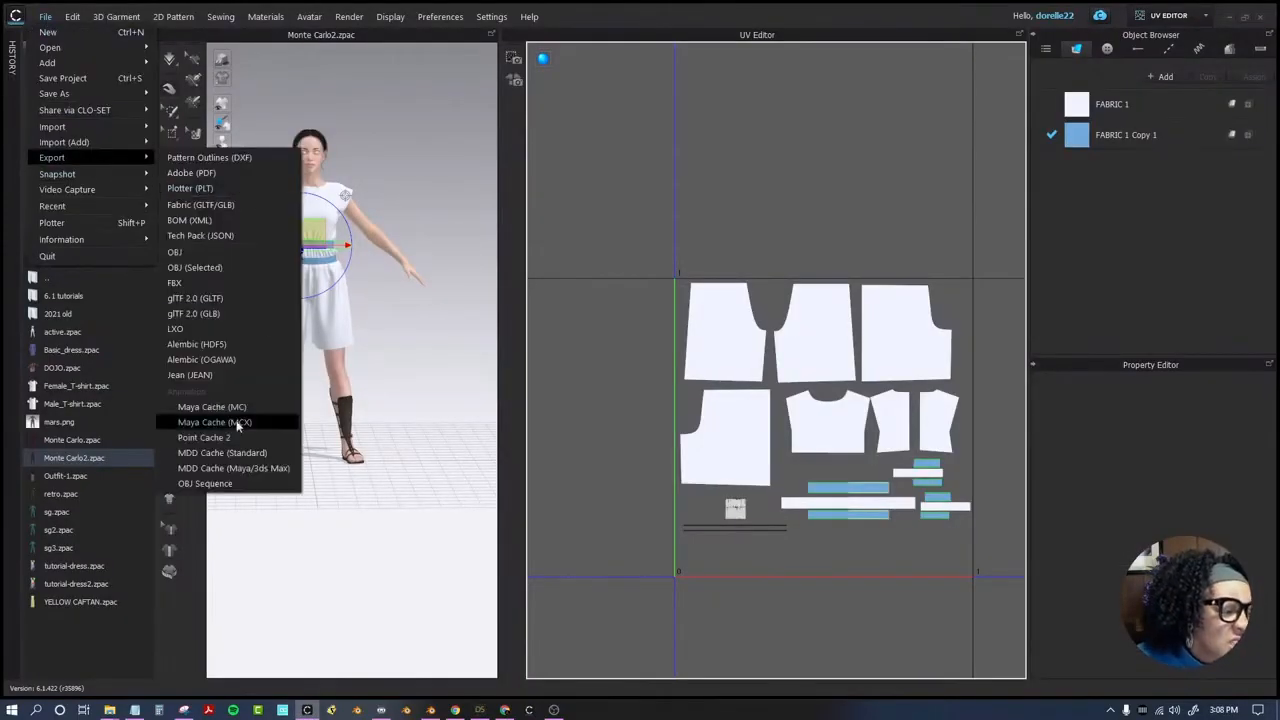
{"action": "left_click", "coordinate": [240, 359]}
{"action": "left_click", "coordinate": [293, 292]}
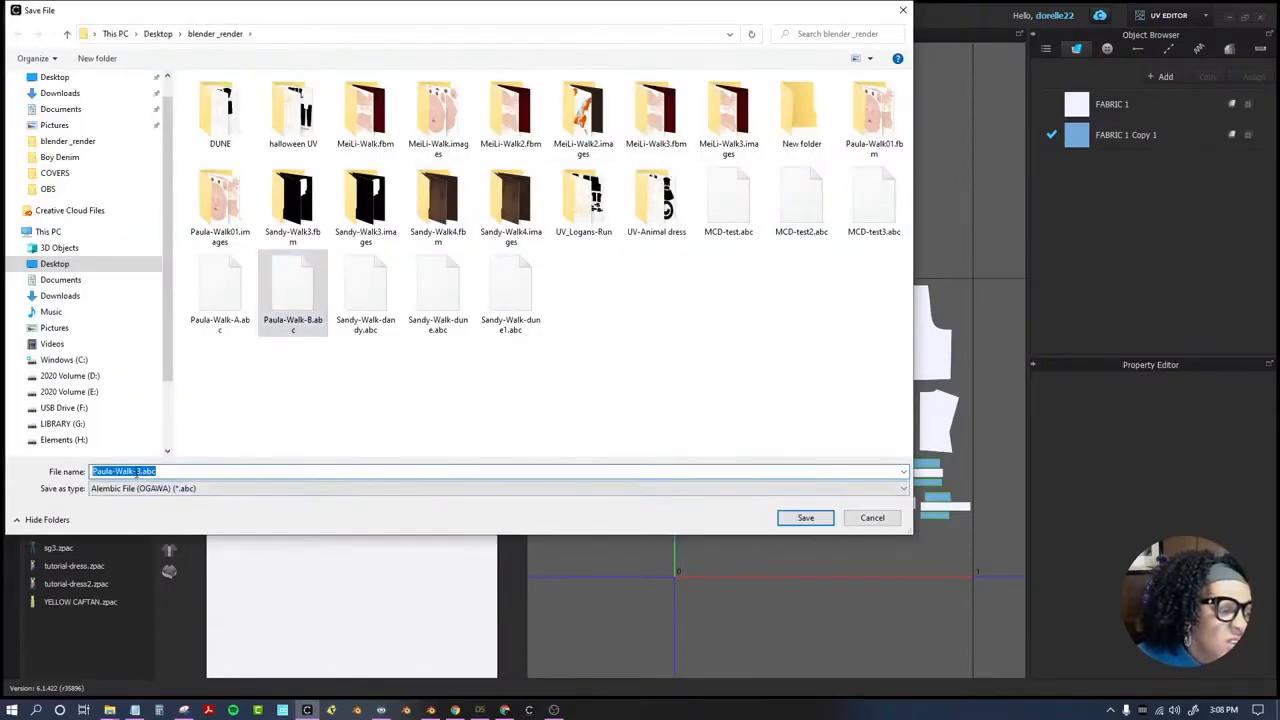
{"action": "type", "text": "C"}
{"action": "key", "text": "Return"}
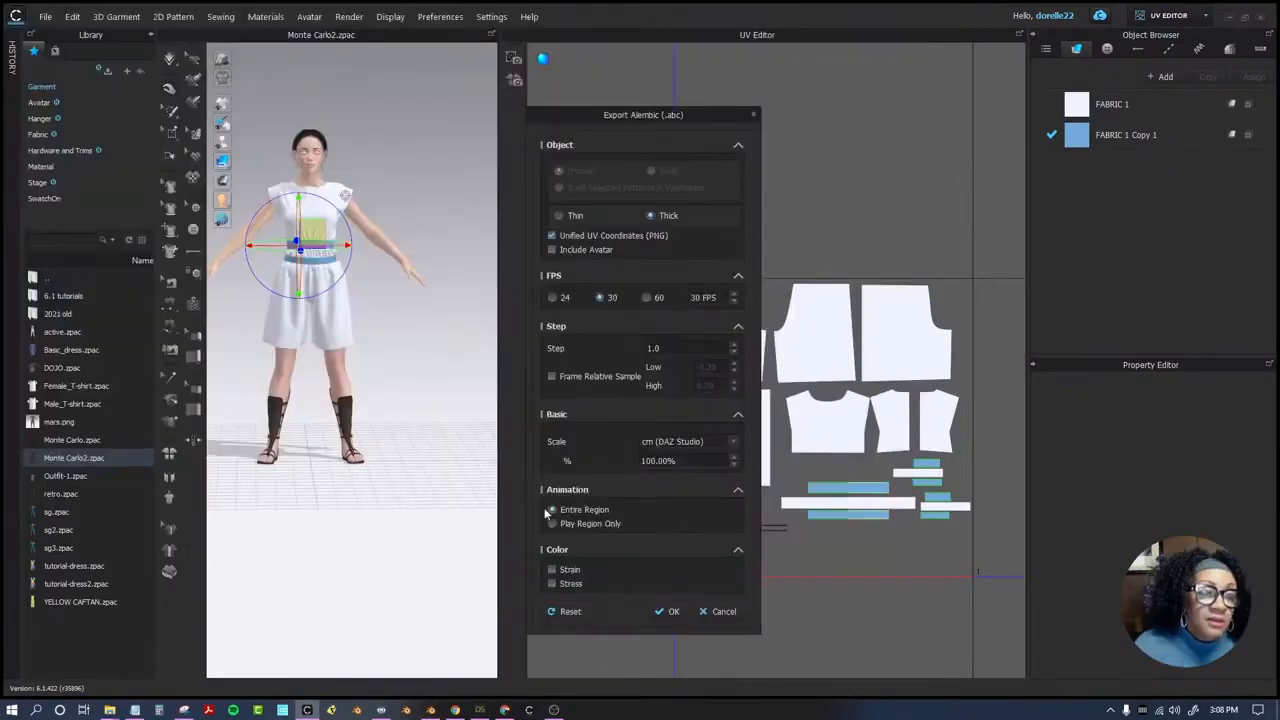
{"action": "left_click", "coordinate": [670, 611]}
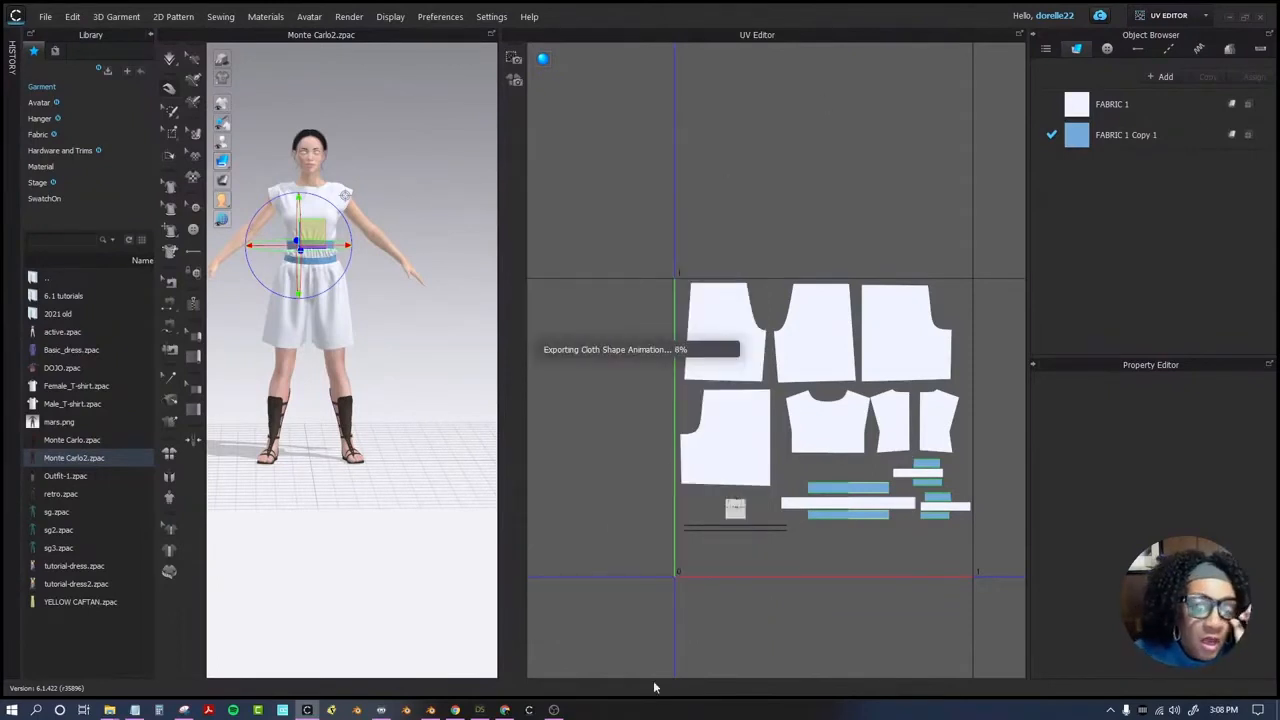
Switch to Blender, load the diffuse image into the texture node again and check its Single Image source setting.
{"action": "left_click", "coordinate": [430, 710]}
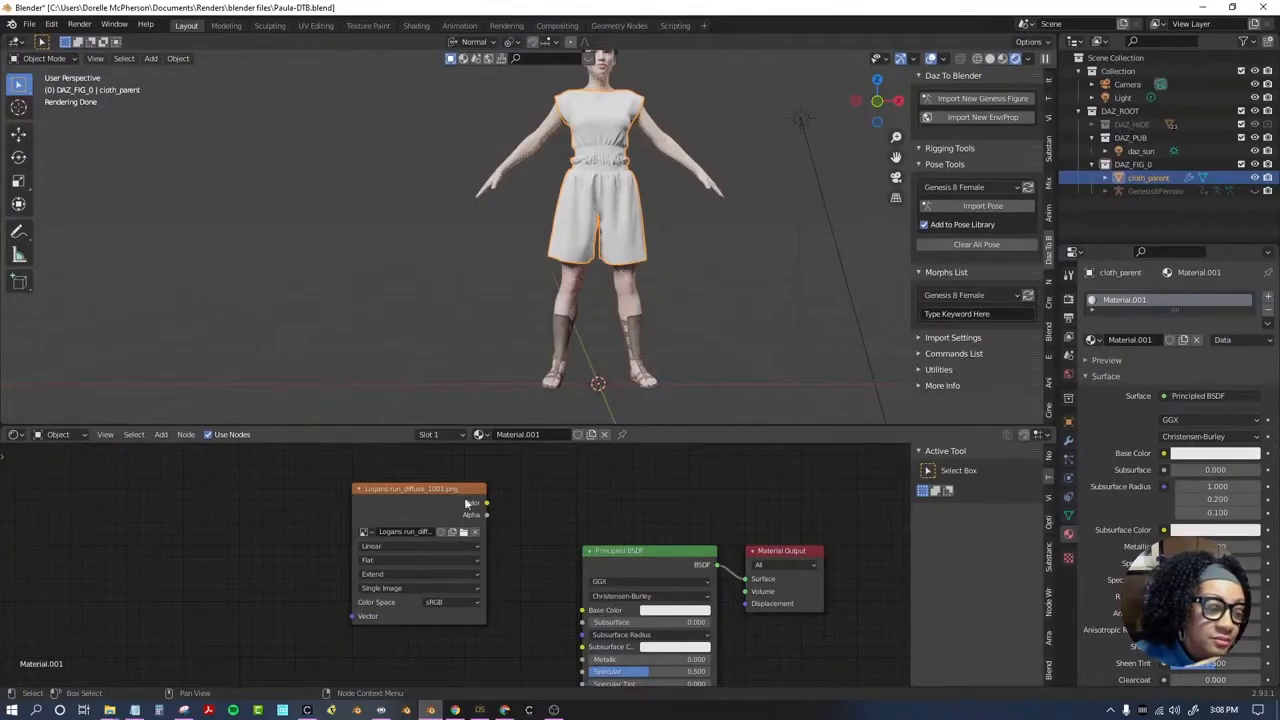
{"action": "left_click", "coordinate": [464, 536]}
{"action": "key", "text": "Return"}
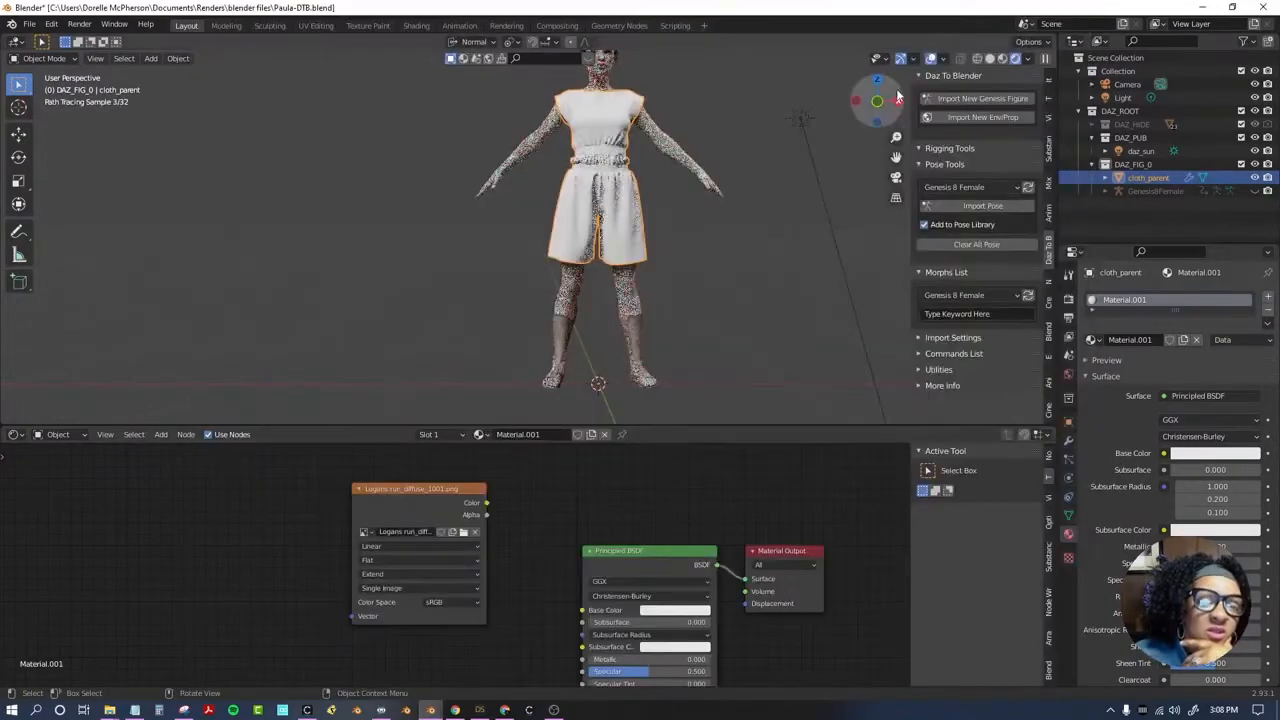
{"action": "left_click", "coordinate": [416, 586]}
{"action": "left_click", "coordinate": [462, 587]}
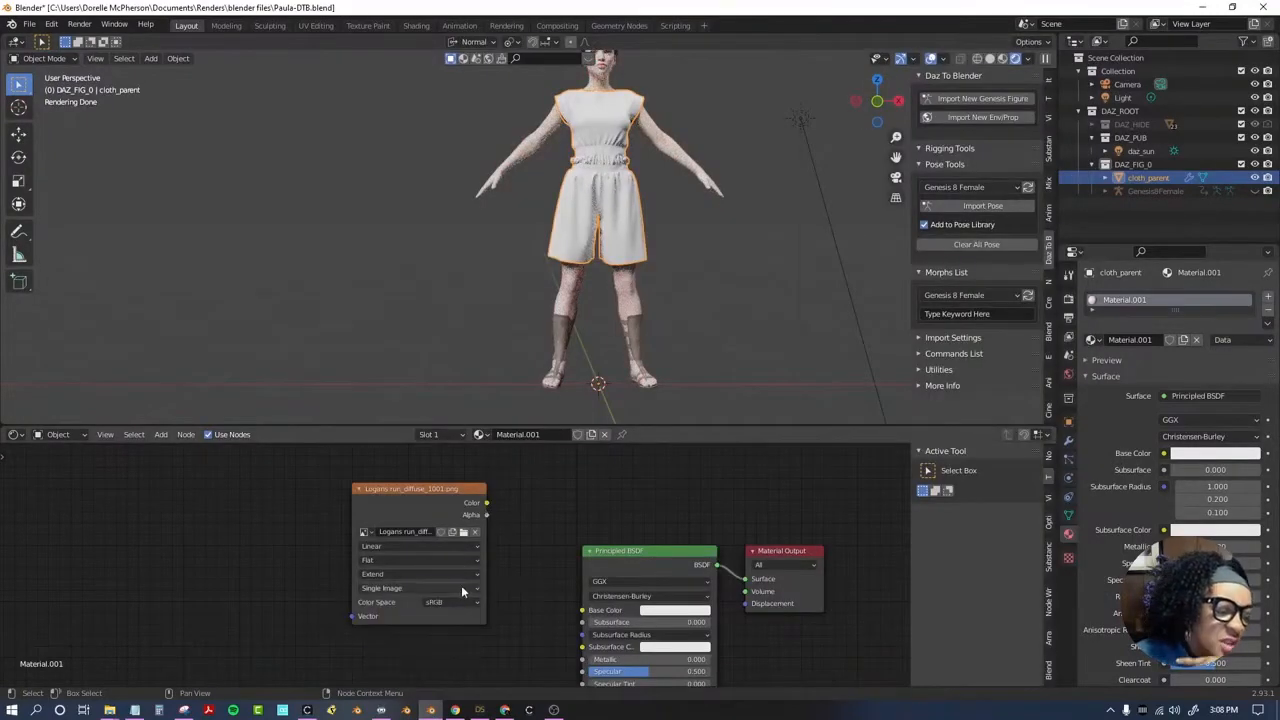
{"action": "left_click", "coordinate": [462, 587]}
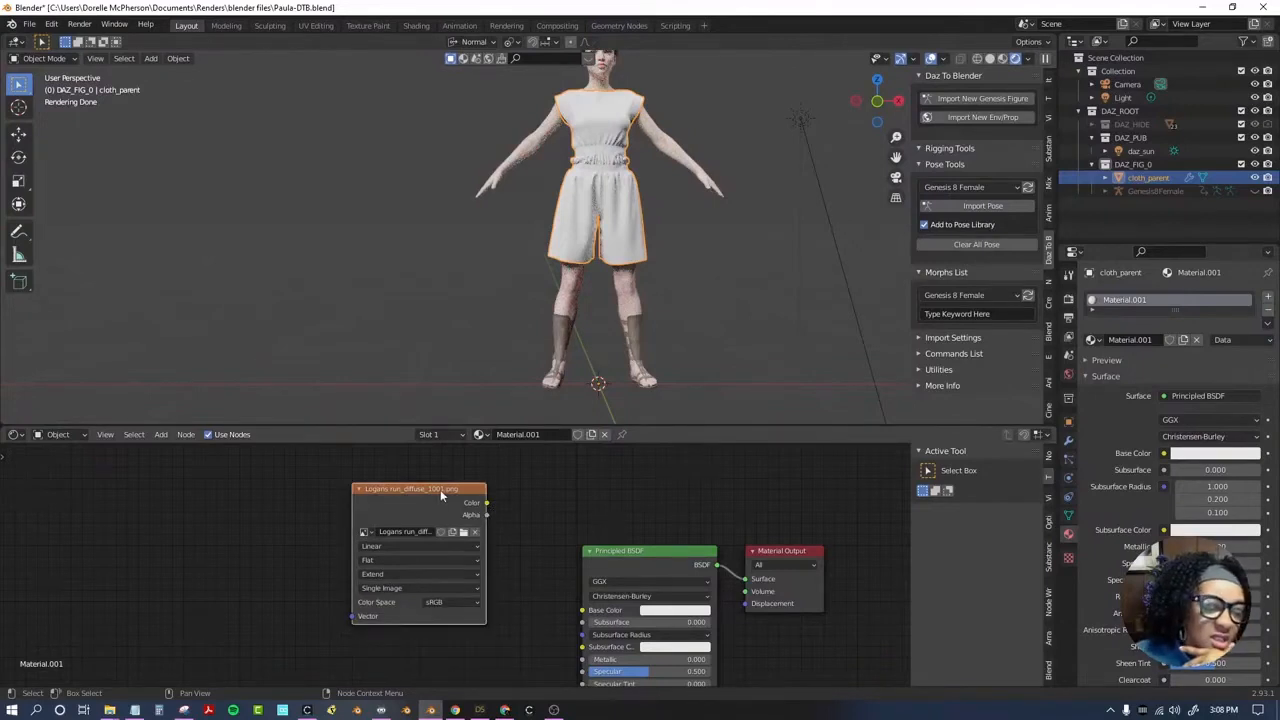
Show the material preview, reconnect the diffuse texture's Color to Base Color, and move the Principled BSDF node up.
{"action": "left_click", "coordinate": [1092, 361]}
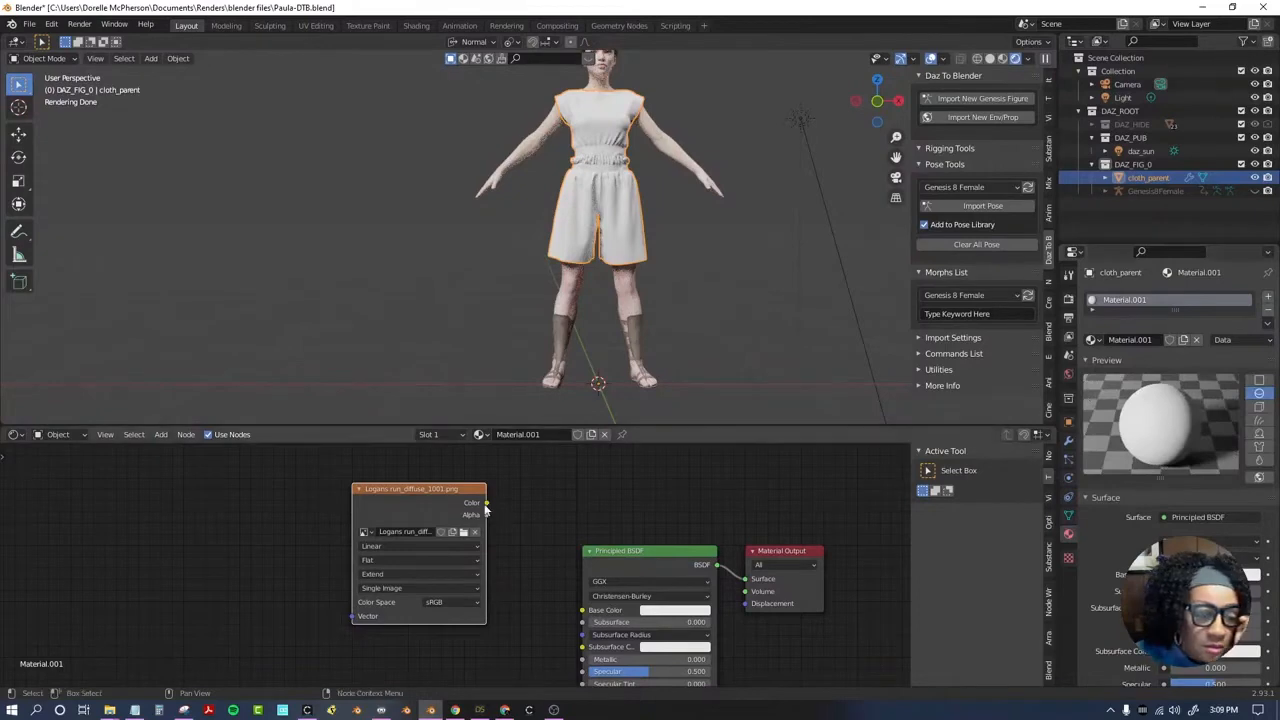
{"action": "left_click_drag", "start_coordinate": [583, 611], "coordinate": [582, 610]}
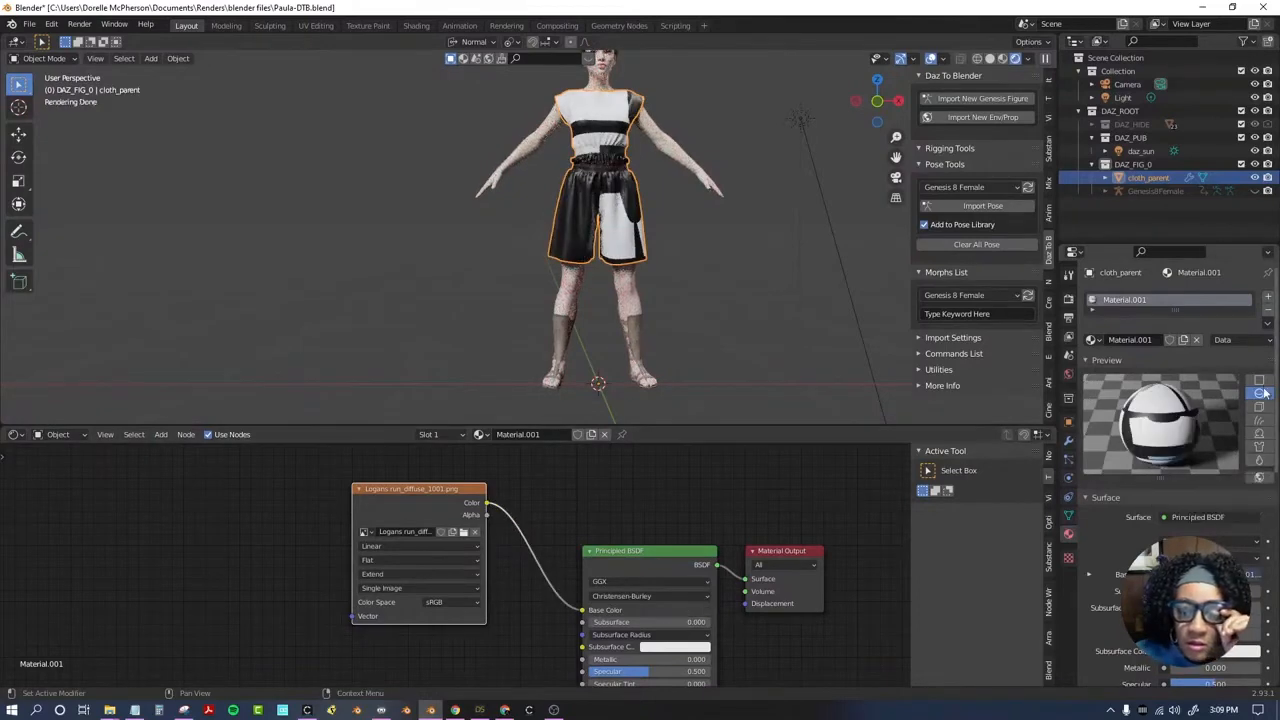
{"action": "scroll", "coordinate": [1170, 400], "scroll_direction": "down", "scroll_amount": 8}
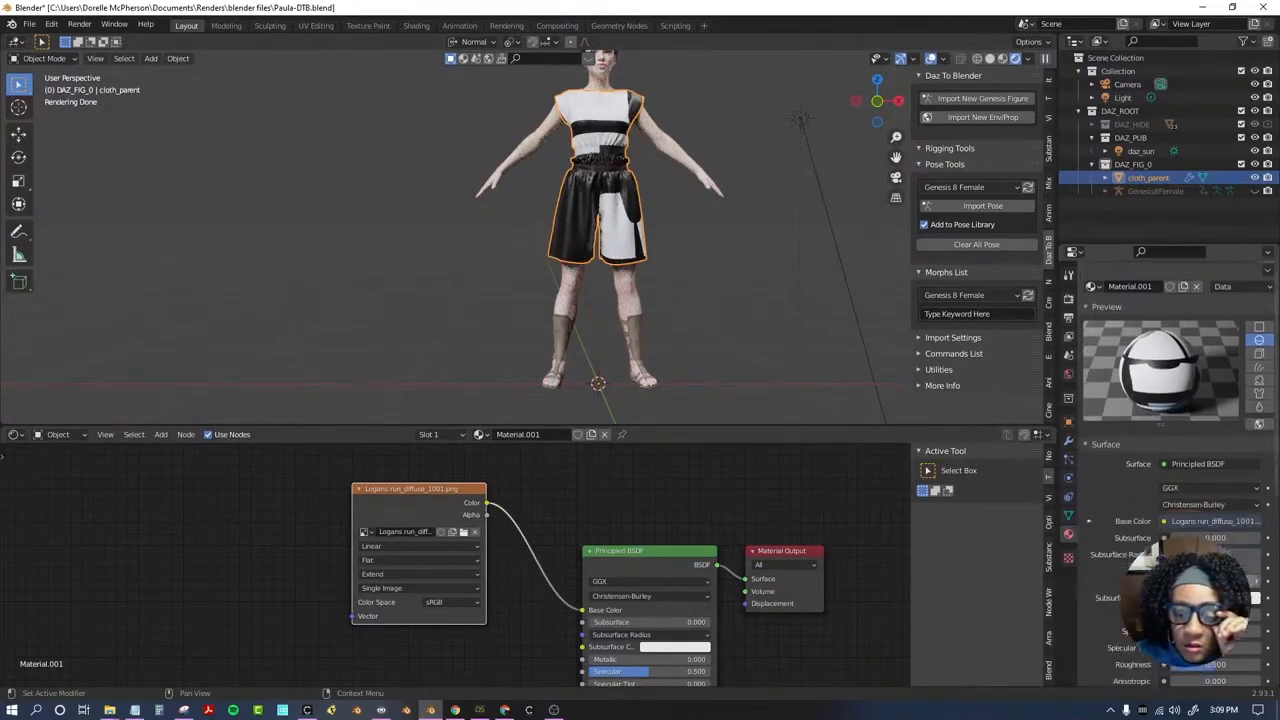
{"action": "scroll", "coordinate": [1200, 420], "scroll_direction": "down", "scroll_amount": 3}
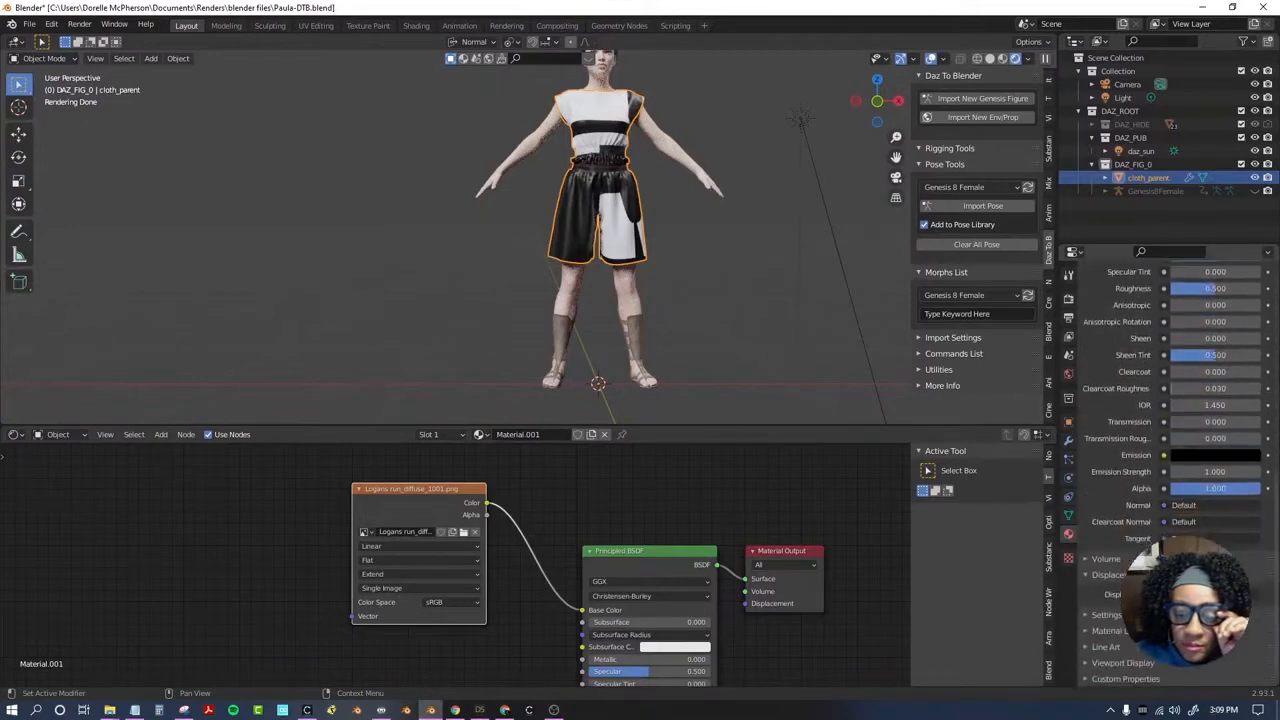
{"action": "left_click_drag", "start_coordinate": [711, 554], "coordinate": [687, 474]}
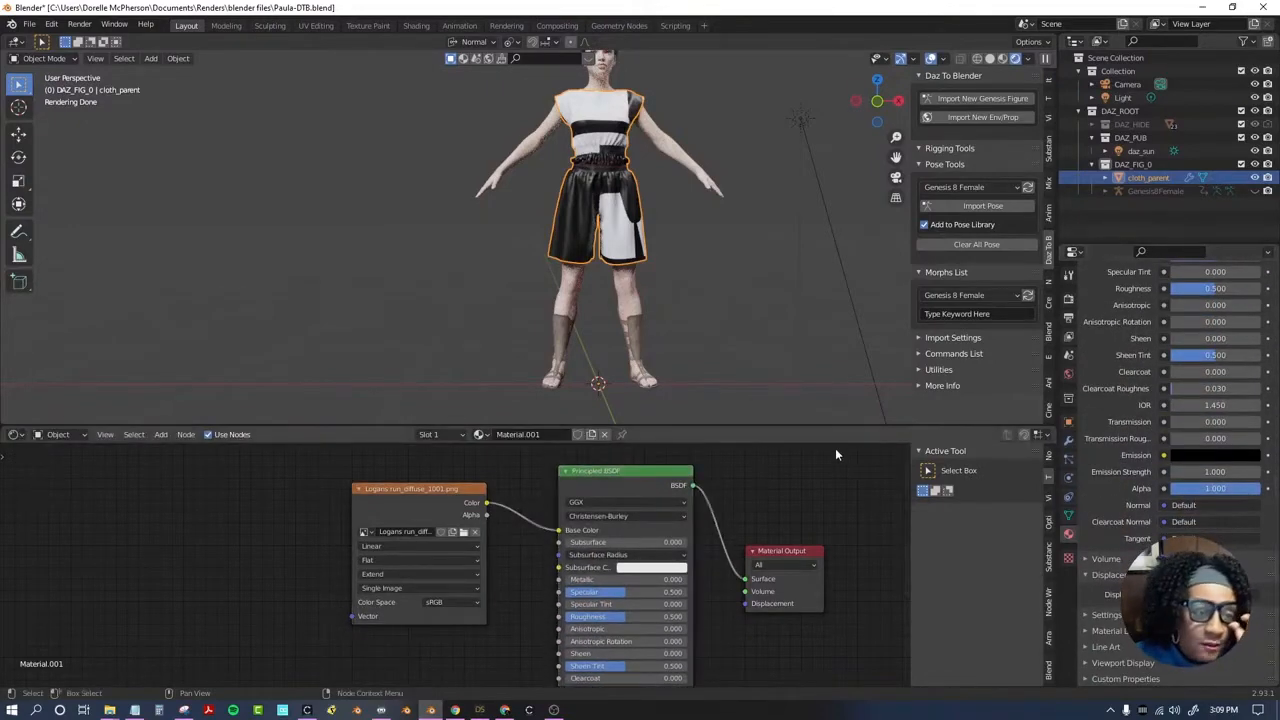
Delete the cloth_parent outfit from the DAZ_FIG_0 collection.
{"action": "middle_click_drag", "start_coordinate": [686, 395], "coordinate": [560, 390]}
{"action": "left_click_drag", "start_coordinate": [886, 104], "coordinate": [525, 104]}
{"action": "right_click", "coordinate": [1133, 178]}
{"action": "left_click", "coordinate": [1131, 178]}
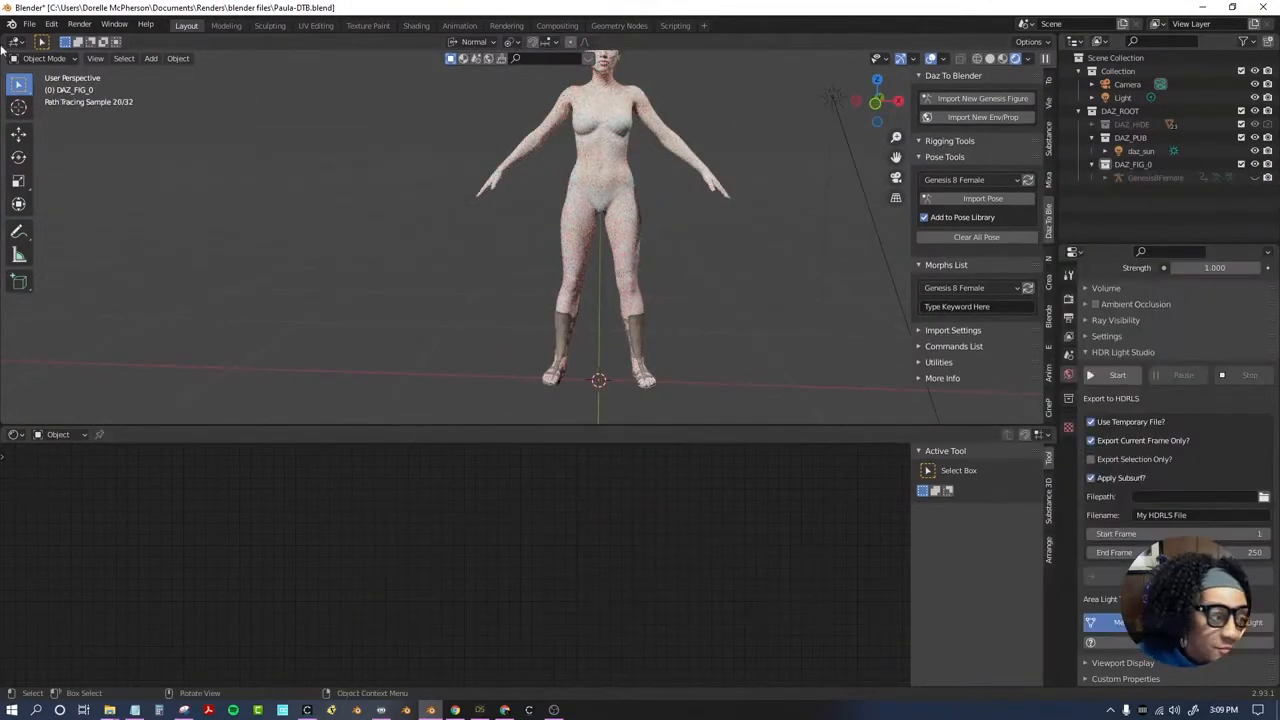
Check the export in CLO and import the newly exported outfit Alembic file into the Blender scene.
{"action": "left_click", "coordinate": [308, 710]}
{"action": "left_click", "coordinate": [431, 710]}
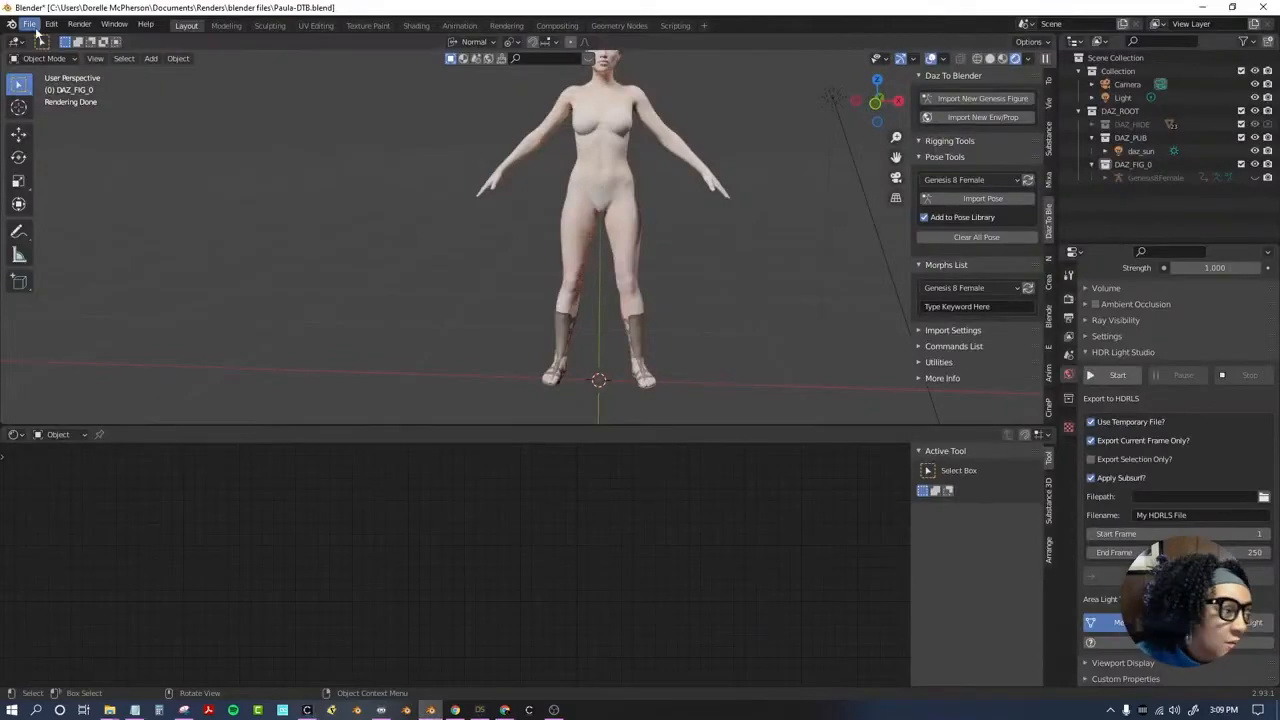
{"action": "left_click", "coordinate": [29, 23]}
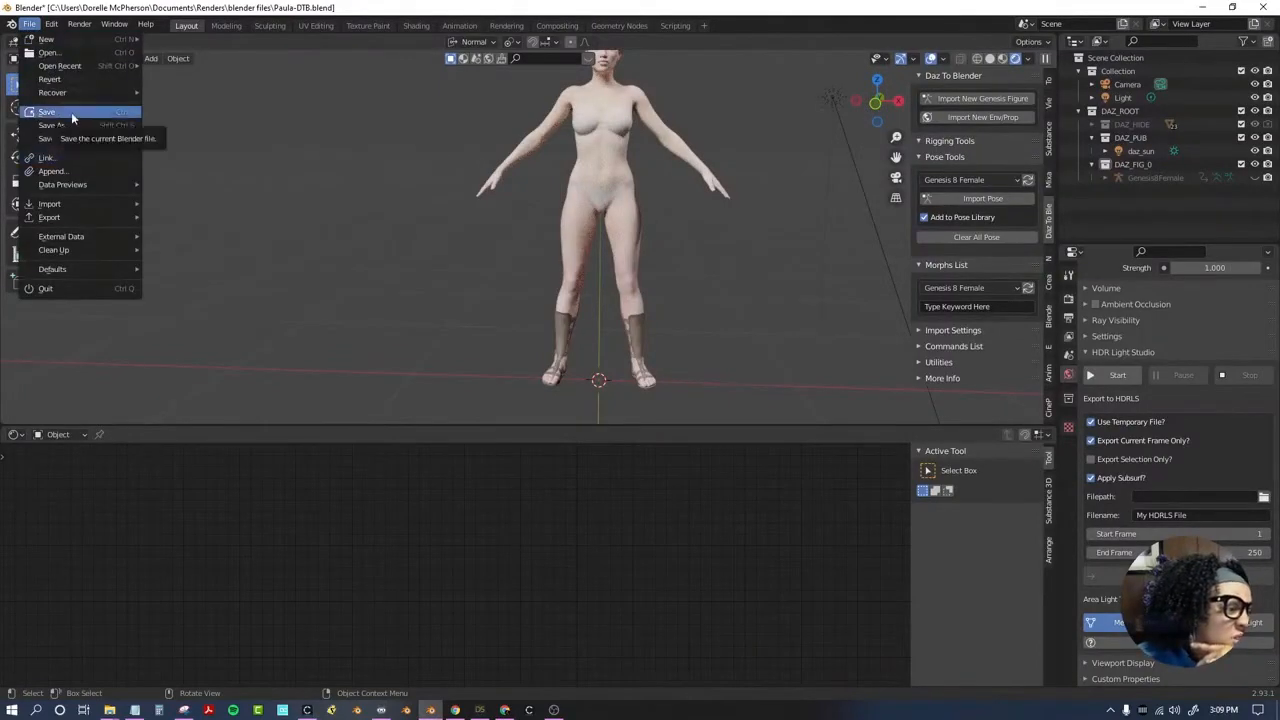
{"action": "mouse_move", "coordinate": [60, 204]}
{"action": "left_click", "coordinate": [185, 220]}
{"action": "double_click", "coordinate": [705, 430]}
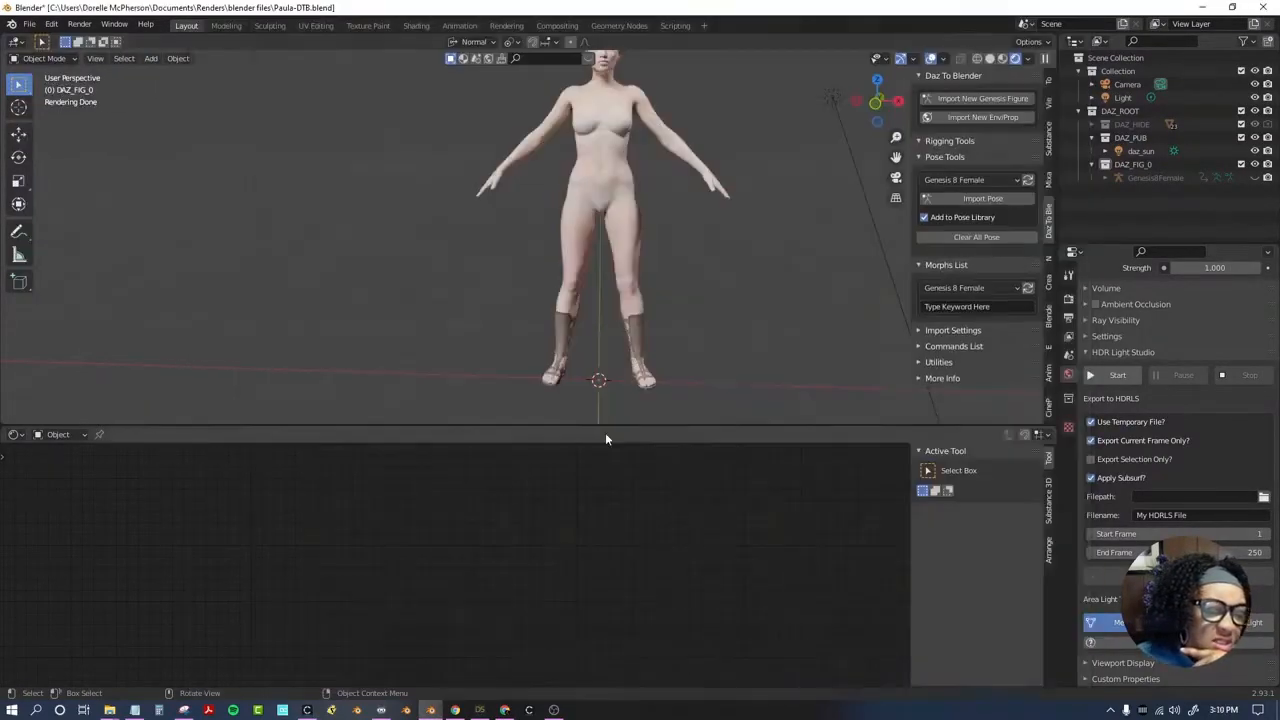
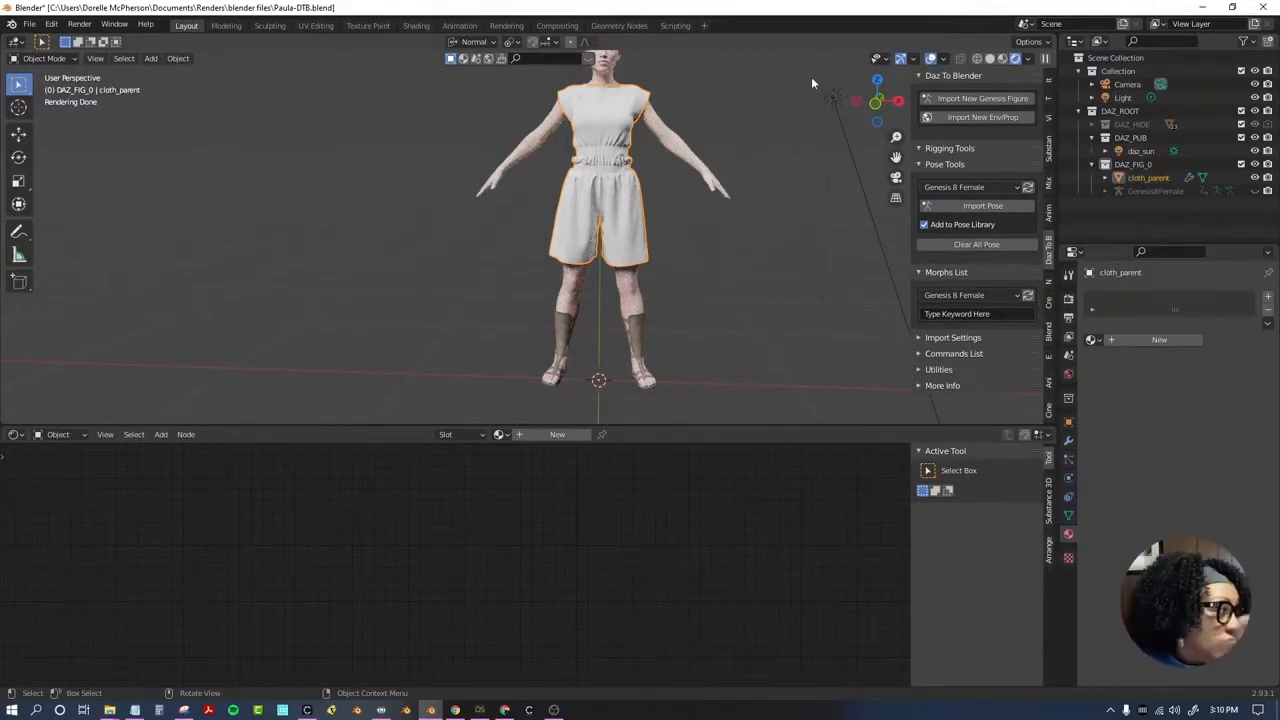
Create a new material for the imported cloth_parent outfit and add an Image Texture node to it.
{"action": "left_click", "coordinate": [1140, 177]}
{"action": "left_click", "coordinate": [556, 435]}
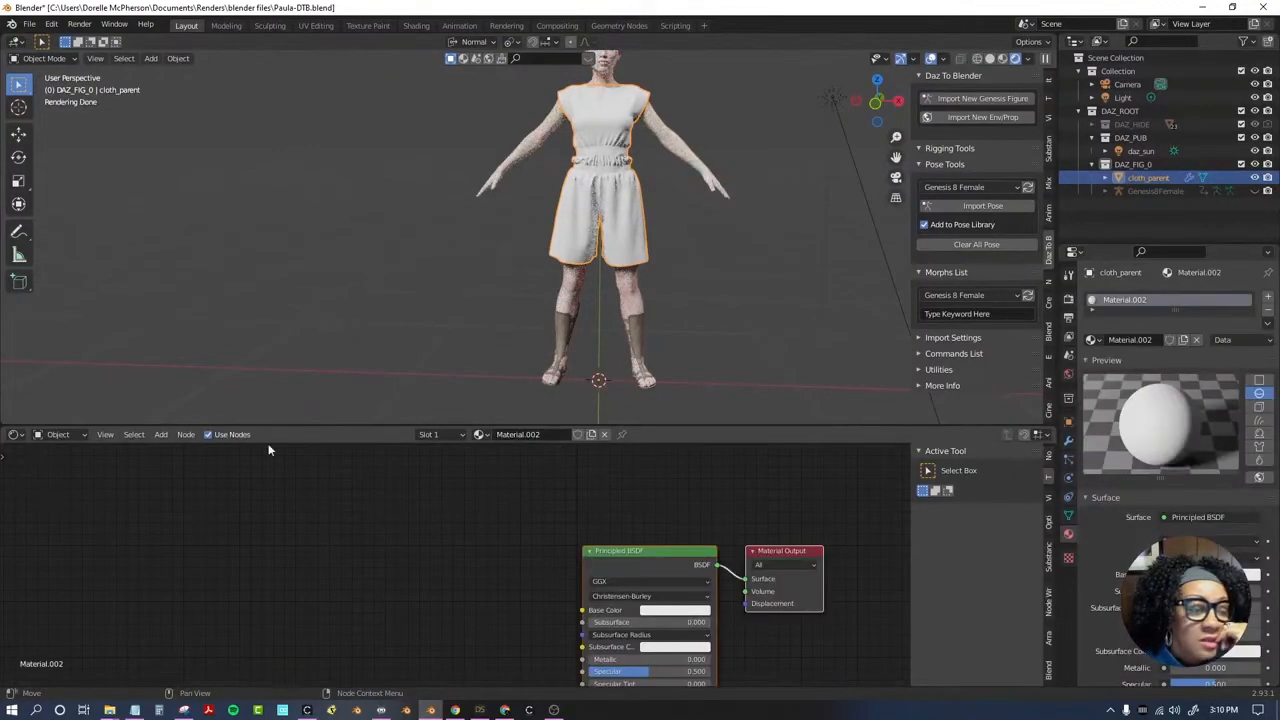
{"action": "mouse_move", "coordinate": [193, 515]}
{"action": "left_click", "coordinate": [280, 391]}
Load the Logans run diffuse_1001 PNG from the UV_Logans-Run folder into the texture node and connect its Color to Base Color.
{"action": "left_click", "coordinate": [480, 580]}
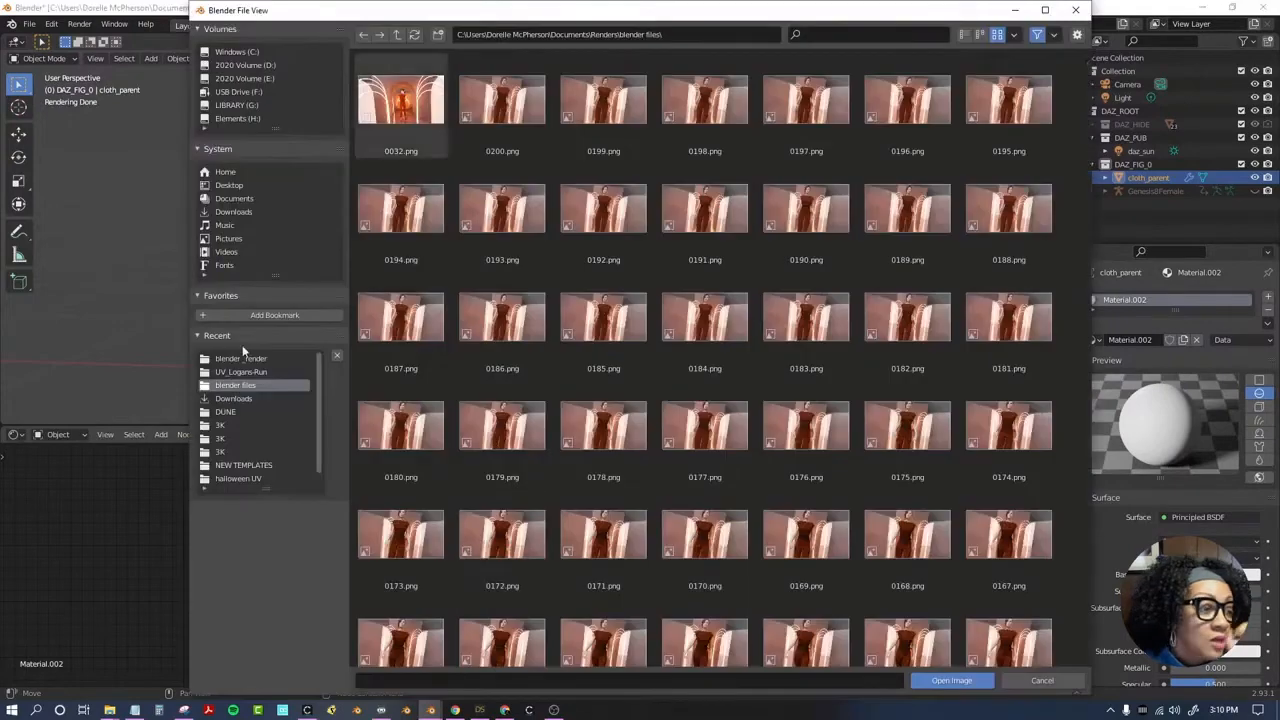
{"action": "left_click", "coordinate": [817, 110]}
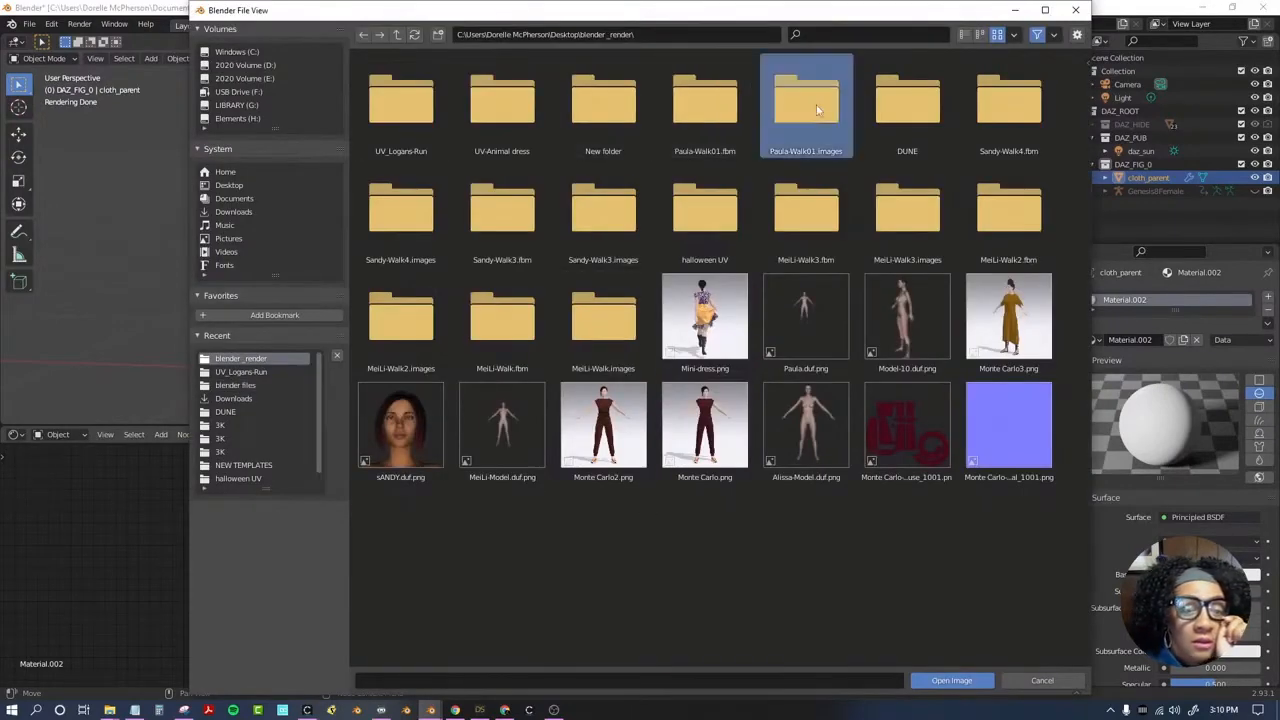
{"action": "double_click", "coordinate": [816, 110]}
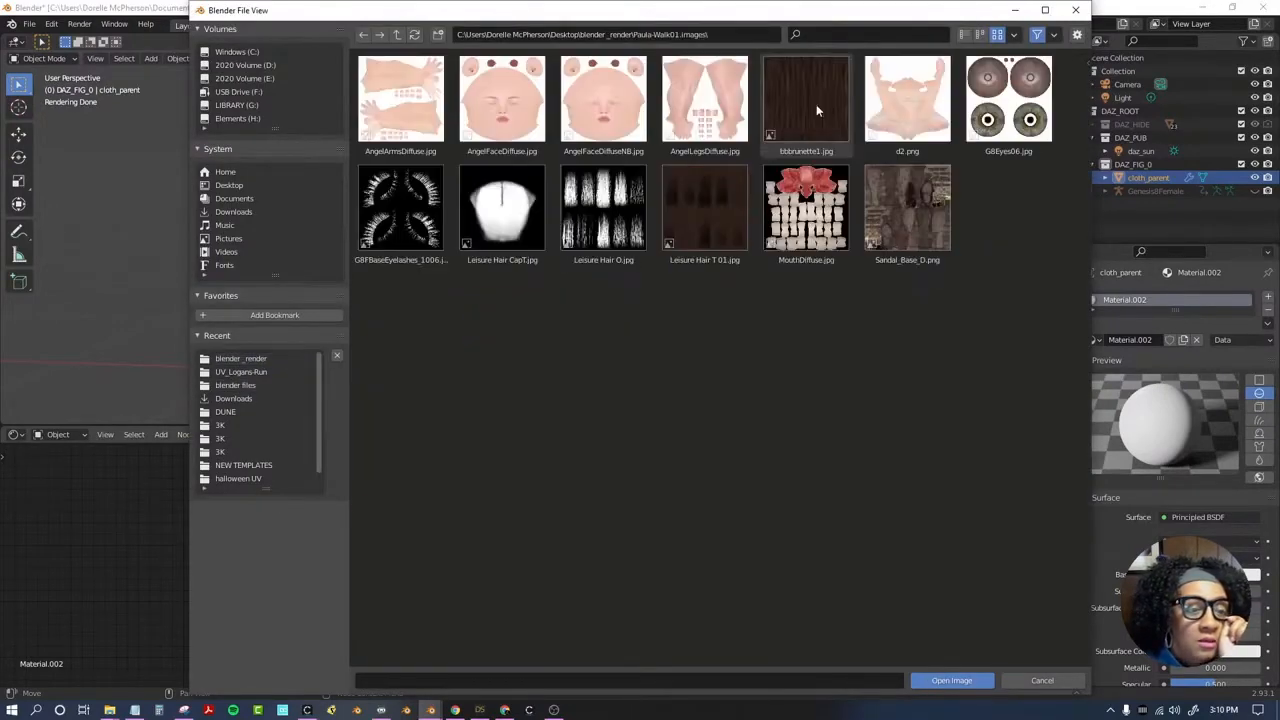
{"action": "left_click", "coordinate": [397, 34]}
{"action": "double_click", "coordinate": [414, 106]}
{"action": "left_click", "coordinate": [918, 105]}
{"action": "double_click", "coordinate": [918, 105]}
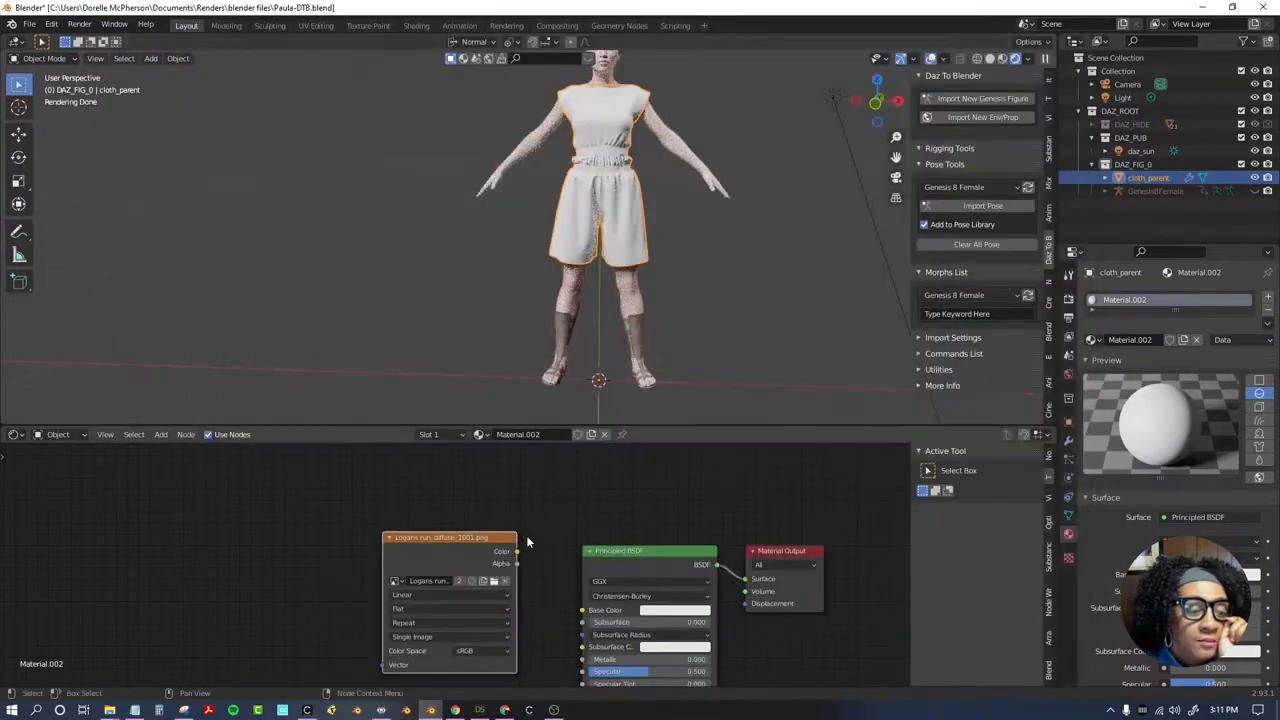
{"action": "left_click_drag", "start_coordinate": [588, 614], "coordinate": [583, 610]}
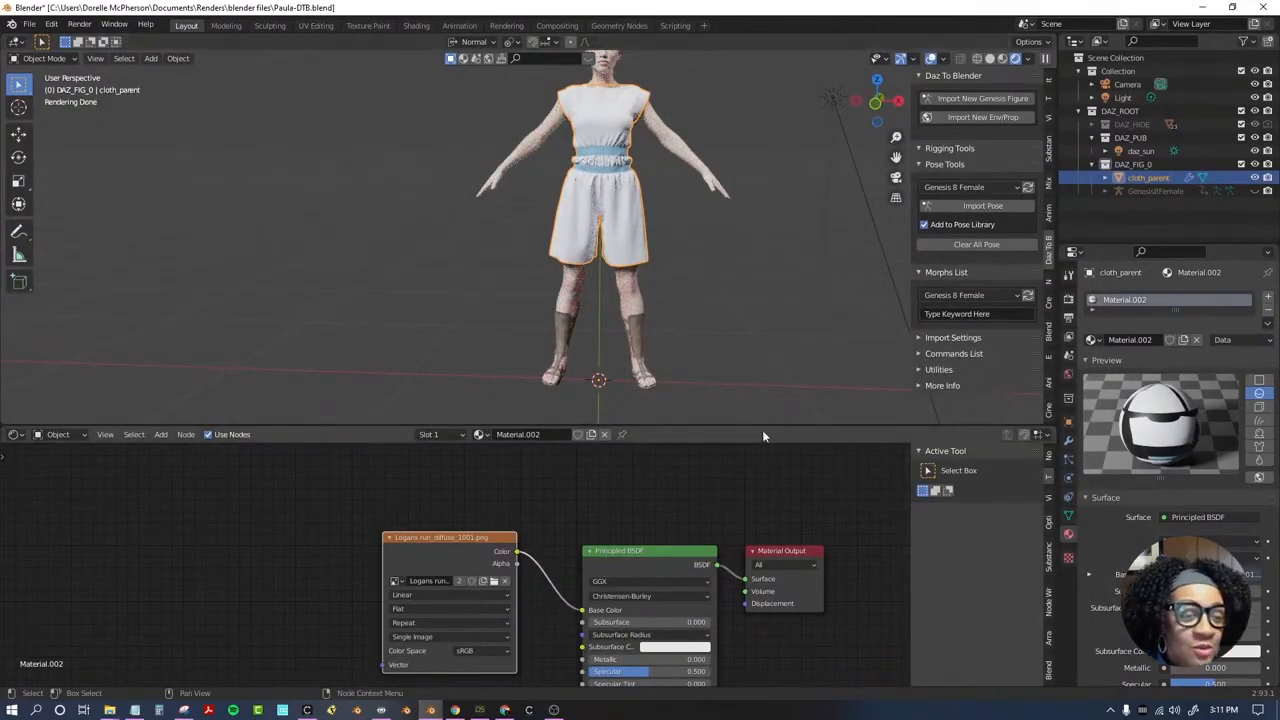
Enlarge the 3D viewport downward and change the Shader Editor area below it to the Timeline.
{"action": "left_click_drag", "start_coordinate": [762, 428], "coordinate": [760, 527]}
{"action": "left_click", "coordinate": [15, 532]}
{"action": "left_click", "coordinate": [200, 415]}
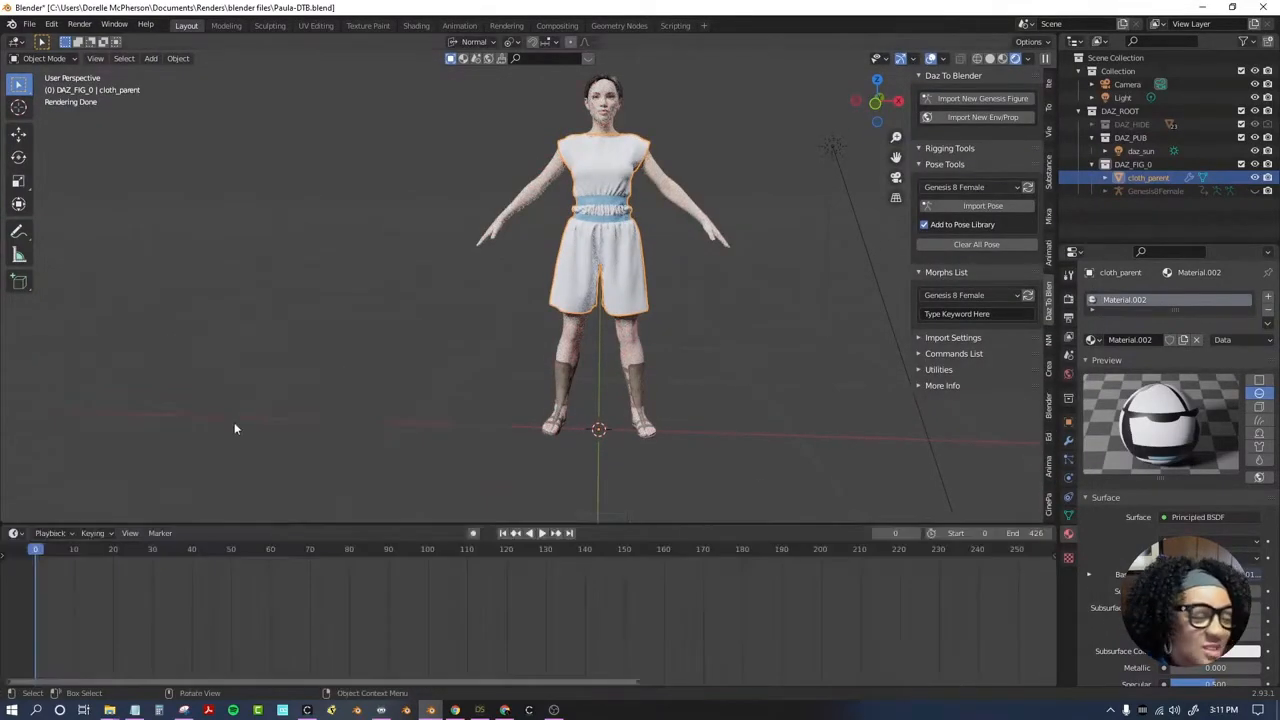
Play the walk animation with the outfit, using Solid viewport shading, and stop it near the start.
{"action": "scroll", "coordinate": [712, 435], "scroll_direction": "down", "scroll_amount": 5}
{"action": "left_click", "coordinate": [535, 532]}
{"action": "key", "text": "space"}
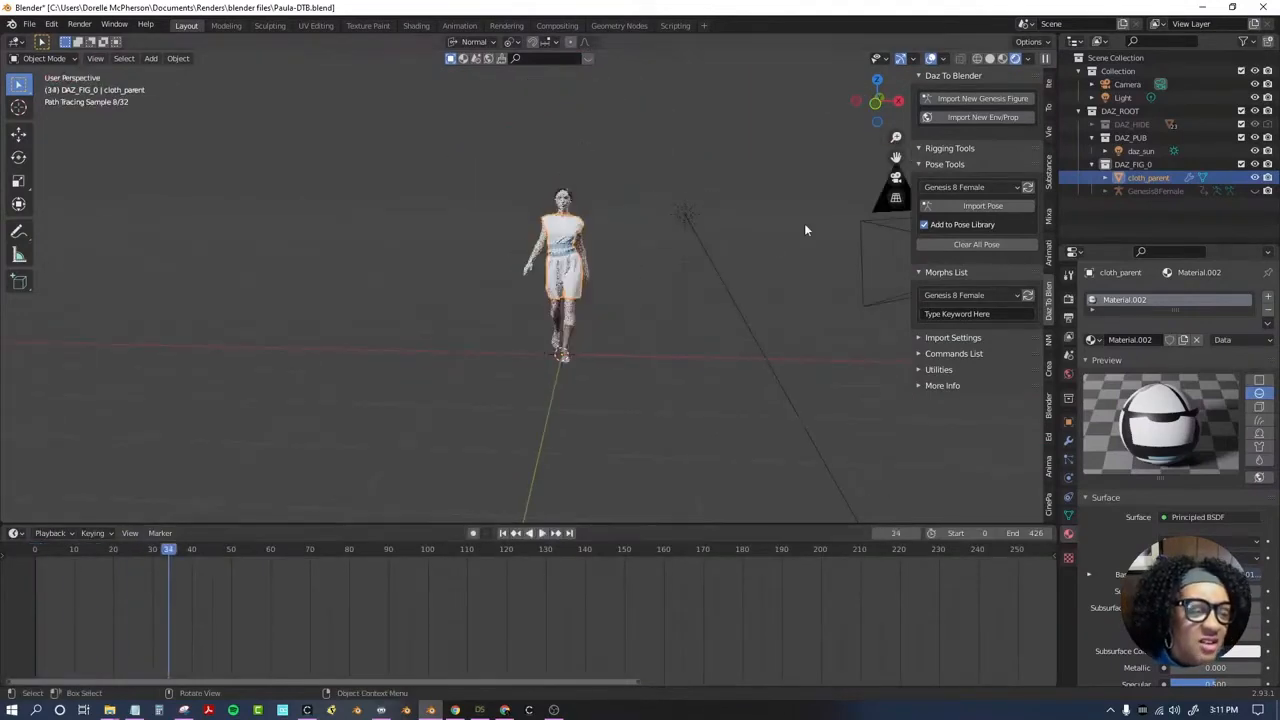
{"action": "left_click", "coordinate": [1003, 59]}
{"action": "key", "text": "space"}
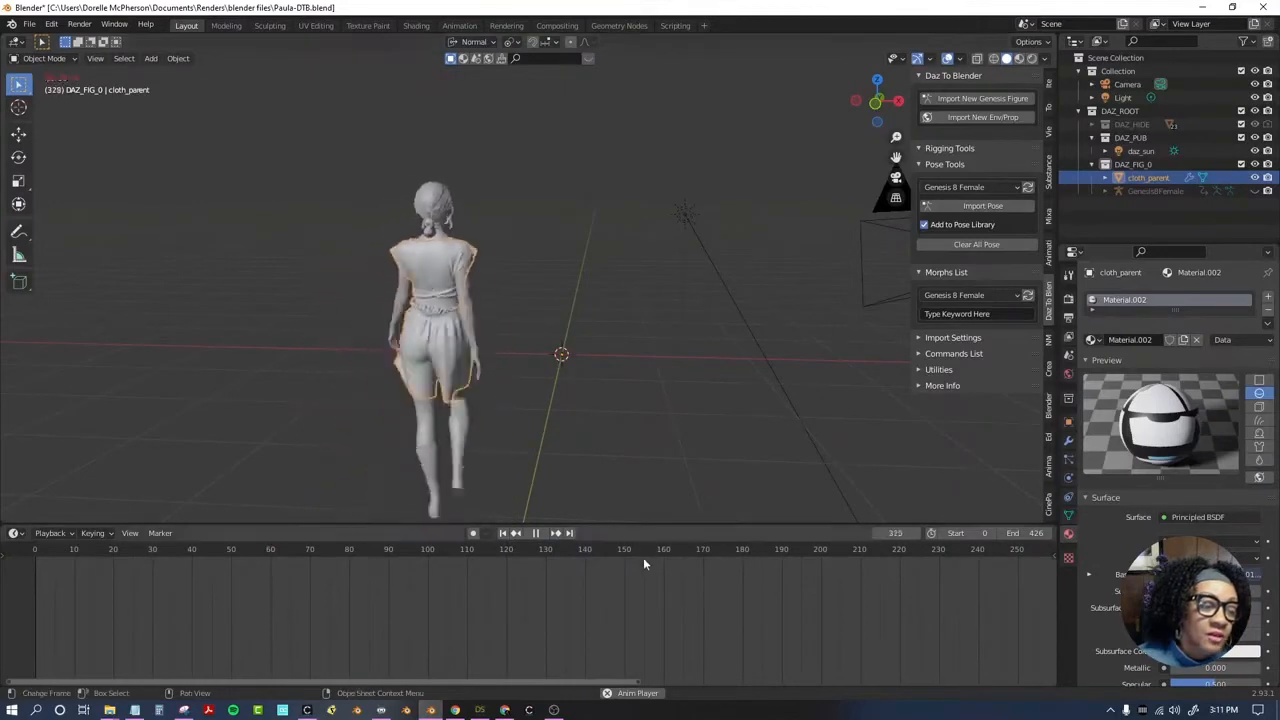
{"action": "left_click", "coordinate": [536, 533]}
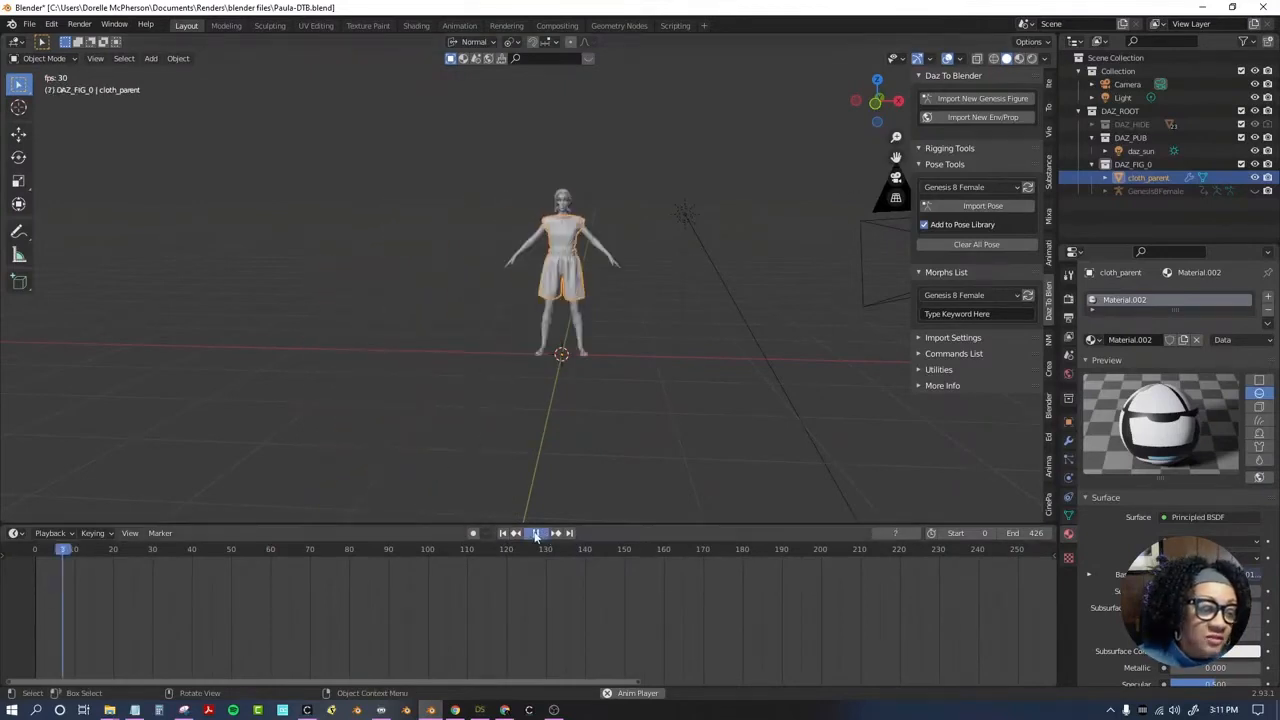
Start a new Blender file without saving the pending changes to Paula-DTB.blend and delete the default objects.
{"action": "left_click", "coordinate": [30, 24]}
{"action": "left_click", "coordinate": [43, 110]}
{"action": "left_click", "coordinate": [100, 152]}
{"action": "left_click", "coordinate": [30, 24]}
{"action": "mouse_move", "coordinate": [48, 39]}
{"action": "left_click", "coordinate": [176, 39]}
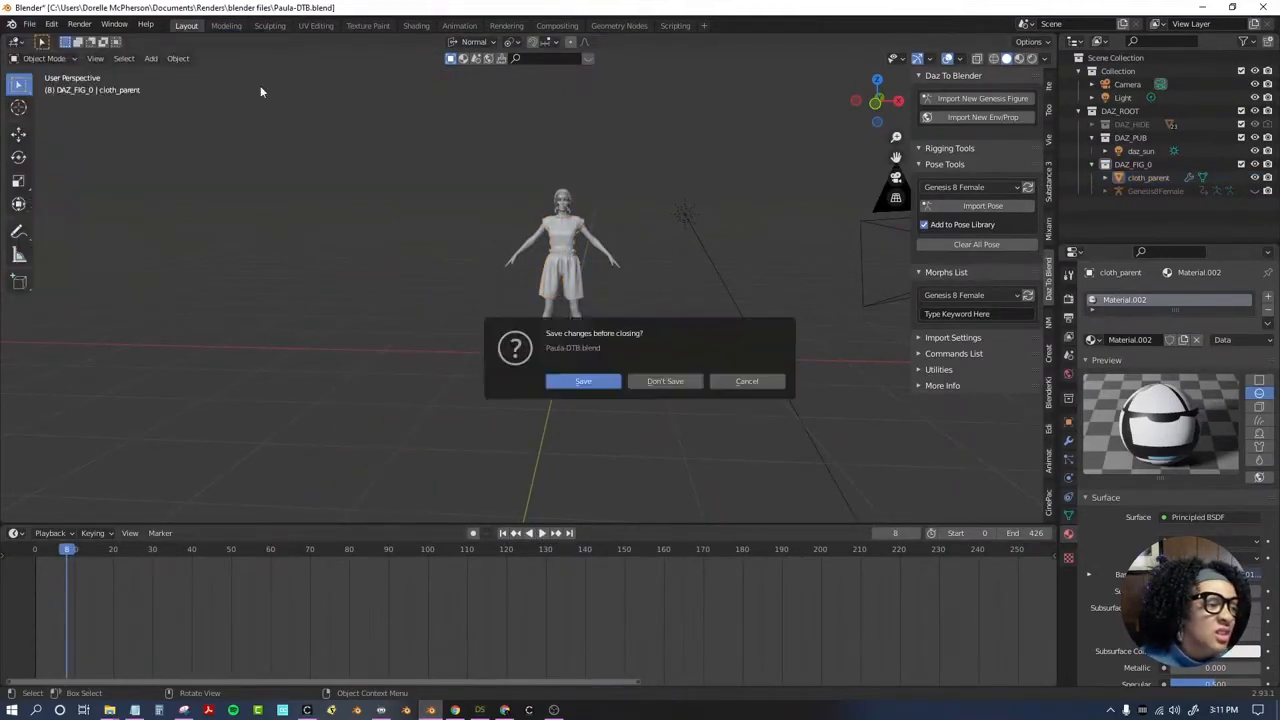
{"action": "left_click", "coordinate": [665, 381]}
{"action": "key", "text": "Delete"}
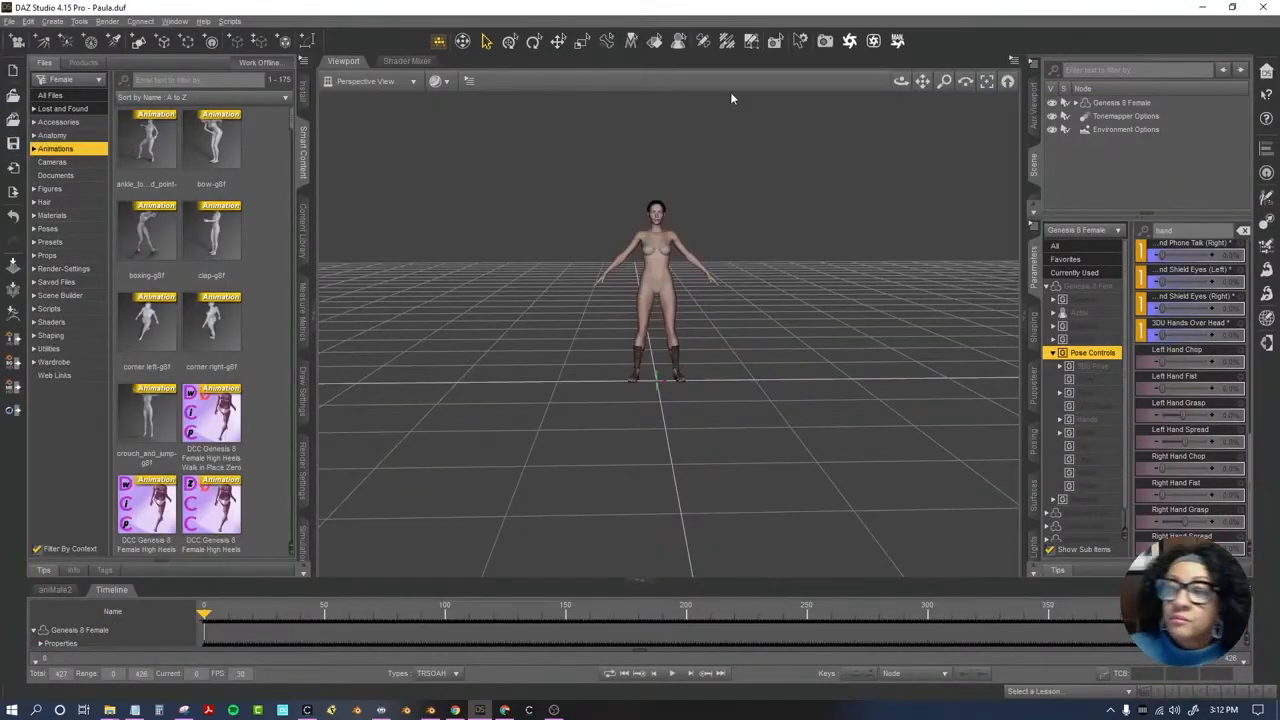
Switch to DAZ Studio, start a new scene, and load the Abstract Scene 07 environment.
{"action": "left_click", "coordinate": [9, 21]}
{"action": "mouse_move", "coordinate": [70, 117]}
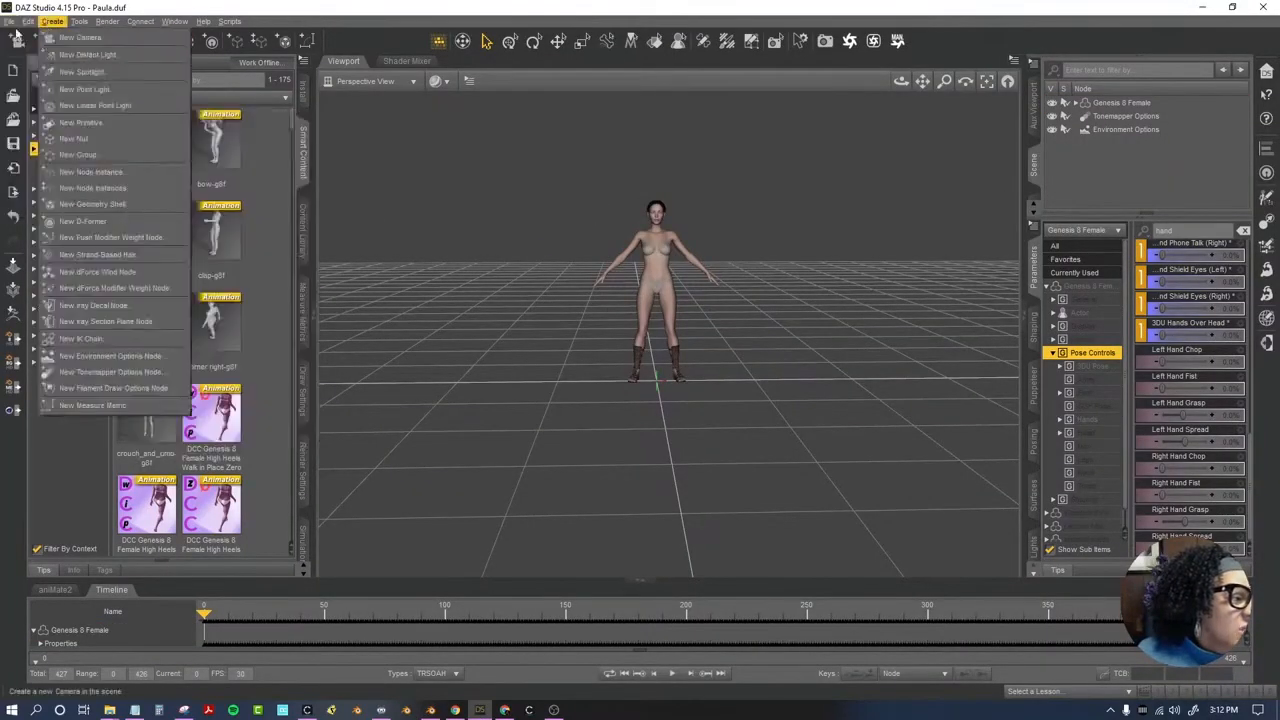
{"action": "left_click", "coordinate": [28, 37]}
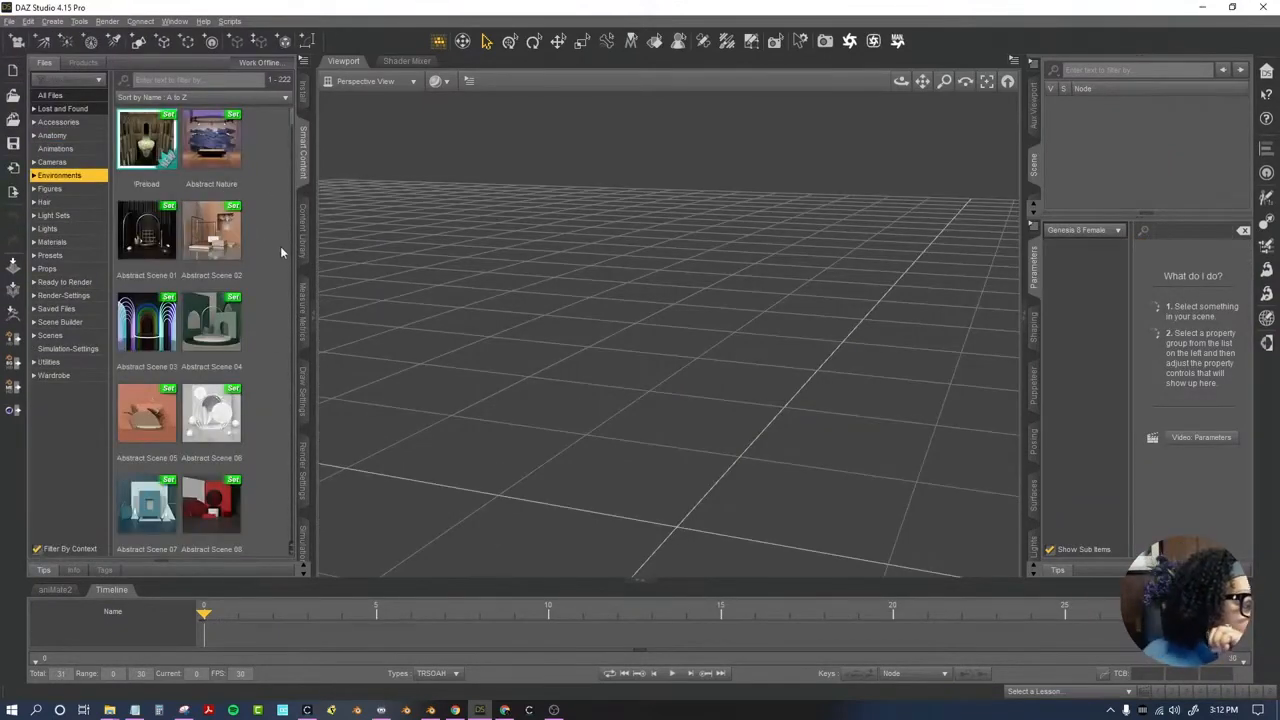
{"action": "double_click", "coordinate": [159, 528]}
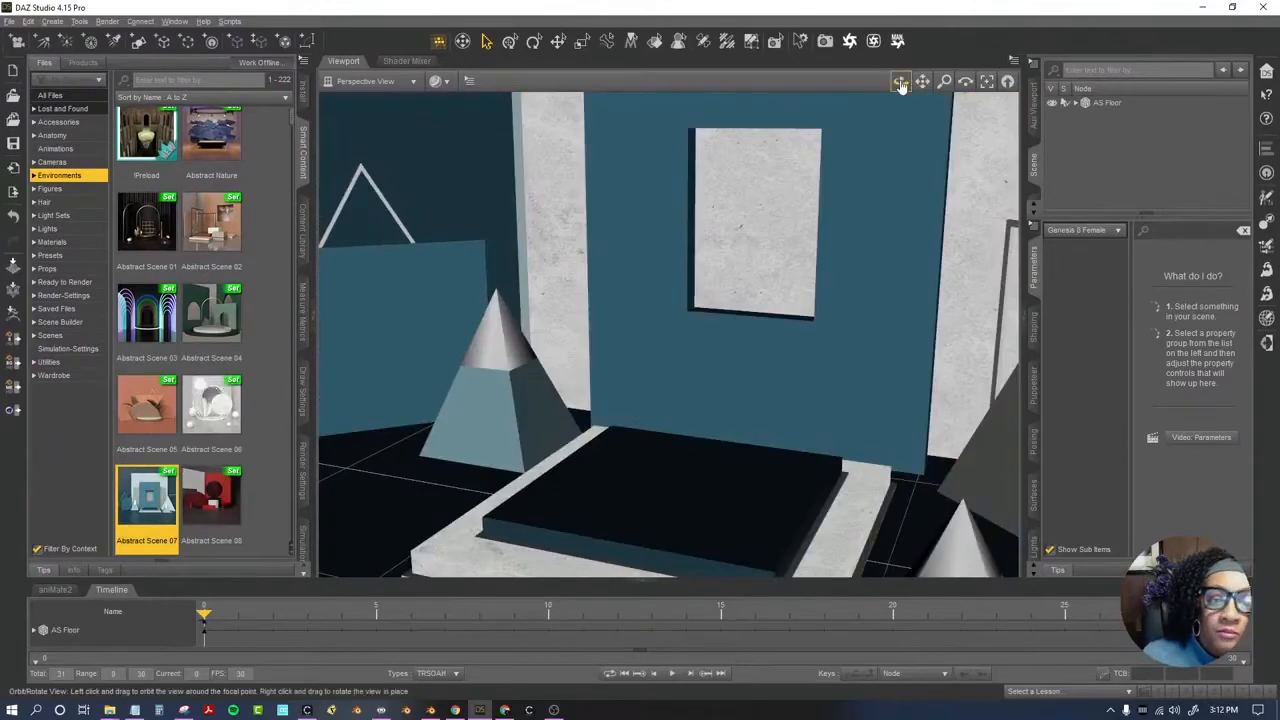
{"action": "left_click_drag", "start_coordinate": [901, 81], "coordinate": [941, 82]}
{"action": "scroll", "coordinate": [798, 315], "scroll_direction": "down", "scroll_amount": 10}
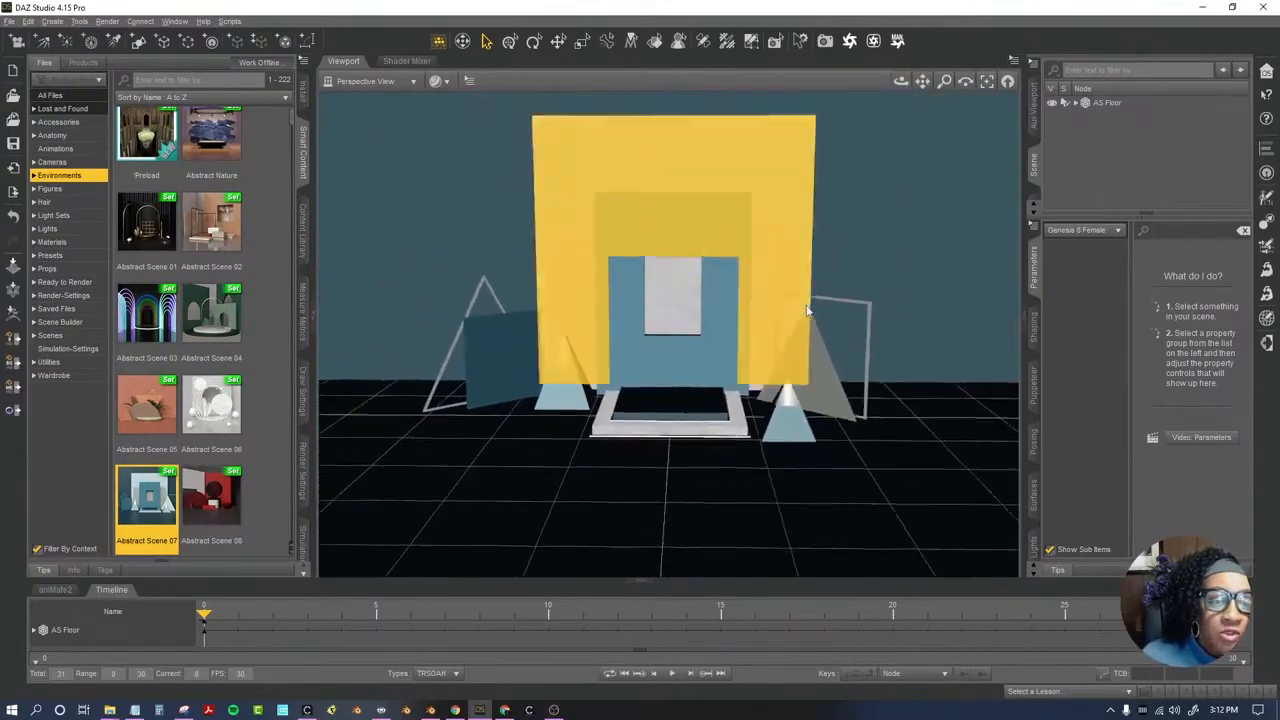
Expand and select the AS Floor node with all its children, and send the environment to Blender through the bridge.
{"action": "right_click", "coordinate": [1108, 103]}
{"action": "mouse_move", "coordinate": [1163, 117]}
{"action": "left_click", "coordinate": [1065, 197]}
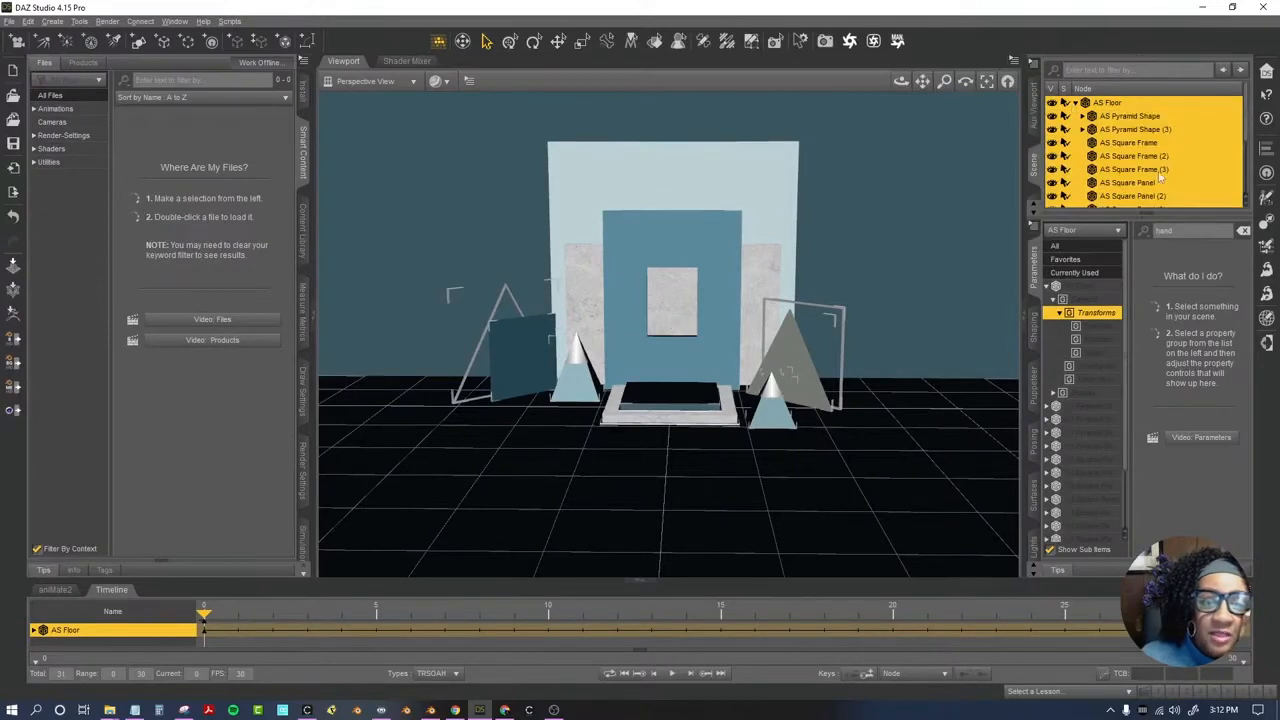
{"action": "scroll", "coordinate": [1165, 177], "scroll_direction": "down", "scroll_amount": 3}
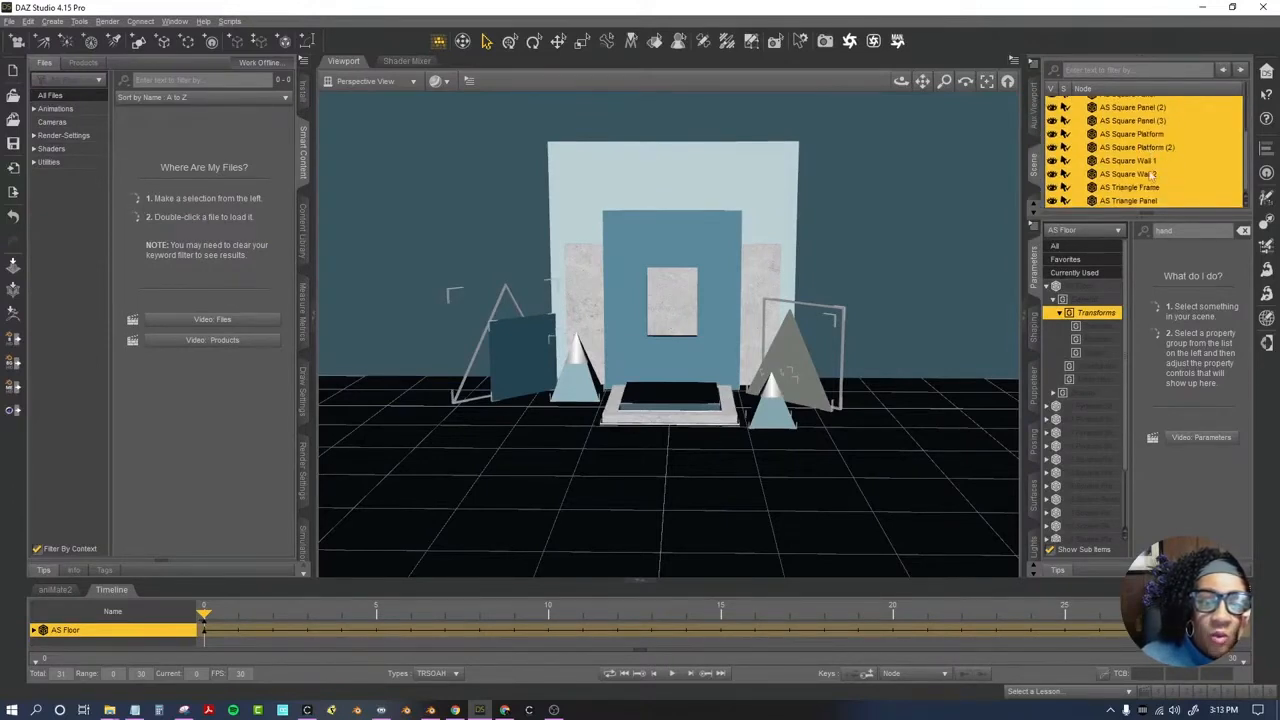
{"action": "scroll", "coordinate": [1152, 174], "scroll_direction": "up", "scroll_amount": 3}
{"action": "left_click", "coordinate": [13, 340]}
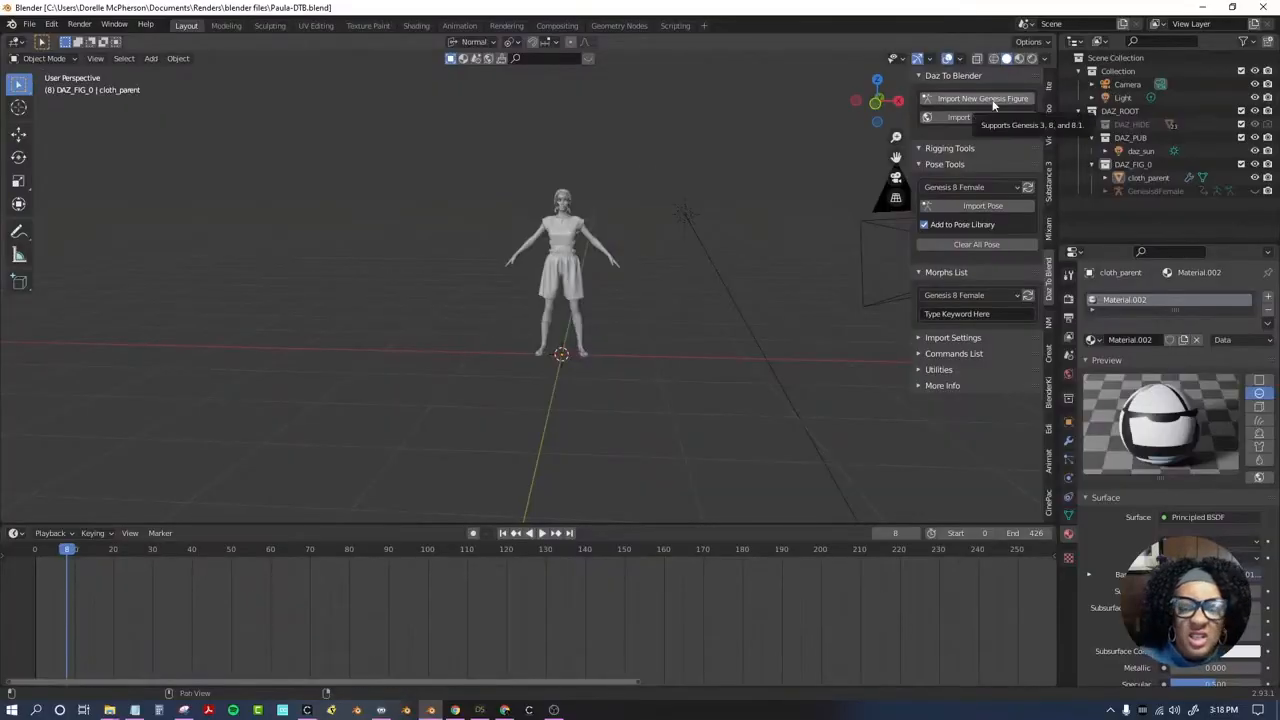
Switch to Blender and import the environment into Paula-DTB.blend as a new Env/Prop, viewing it from the front.
{"action": "left_click", "coordinate": [1034, 59]}
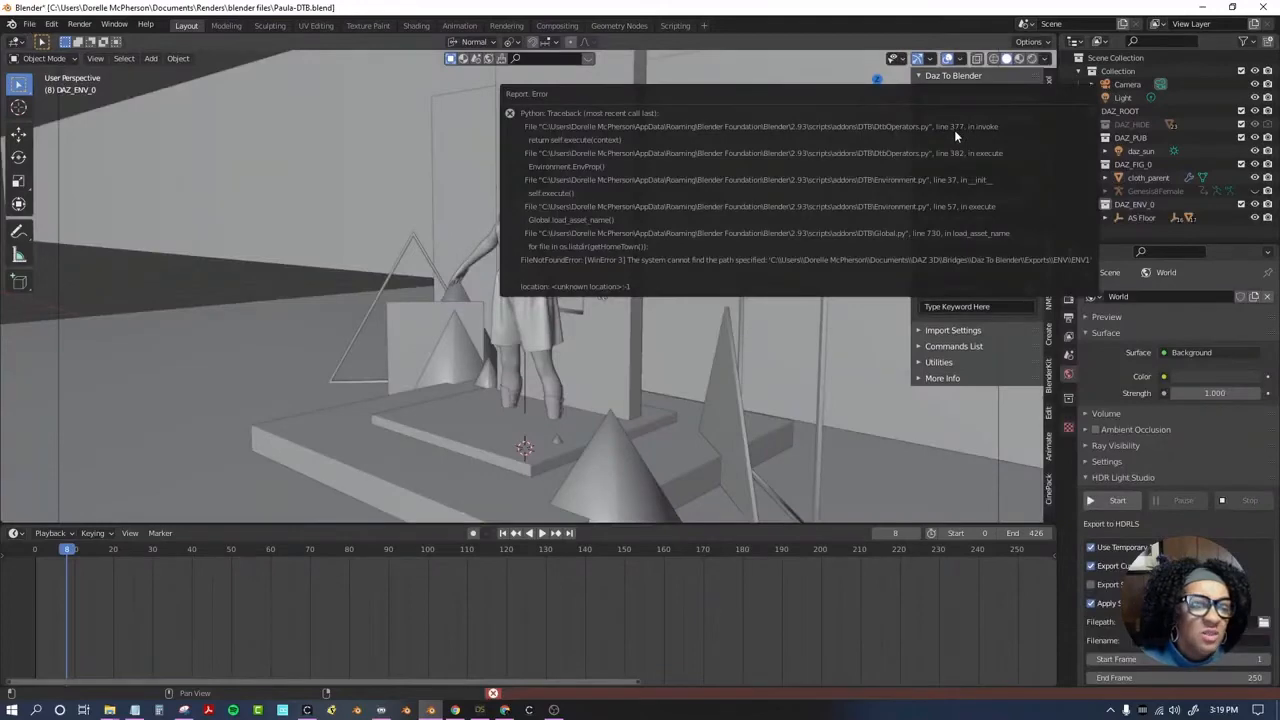
{"action": "left_click_drag", "start_coordinate": [877, 101], "coordinate": [985, 101]}
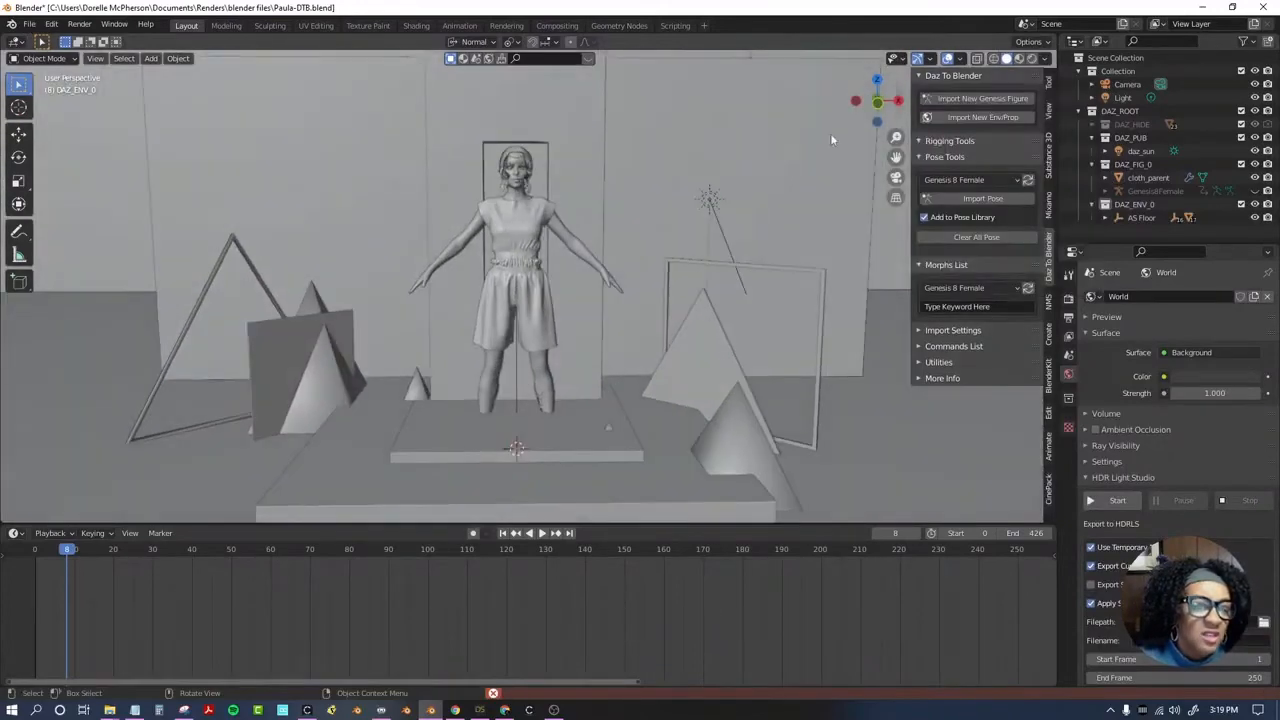
{"action": "scroll", "coordinate": [471, 392], "scroll_direction": "down", "scroll_amount": 3}
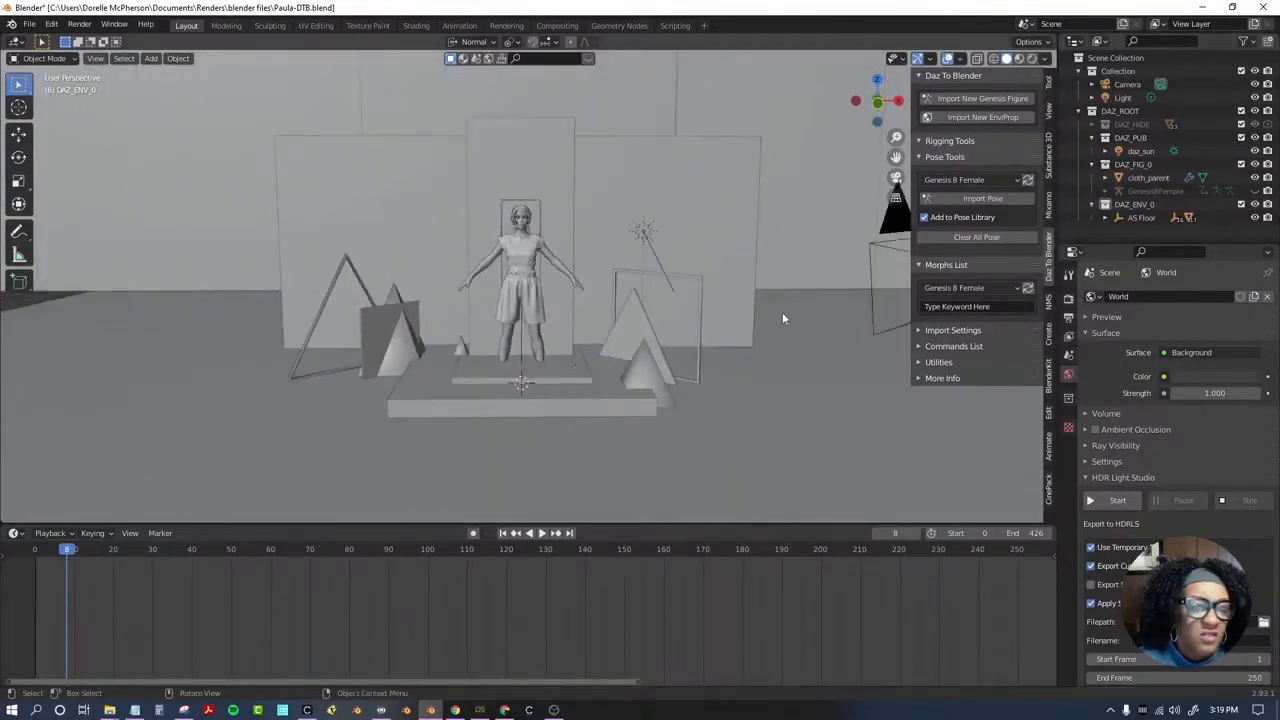
{"action": "scroll", "coordinate": [762, 310], "scroll_direction": "up", "scroll_amount": 2}
Scale the large AS Square Platform (2) into a long runway with X 0.680, Y 0.420 and Z 8.150.
{"action": "left_click", "coordinate": [598, 437]}
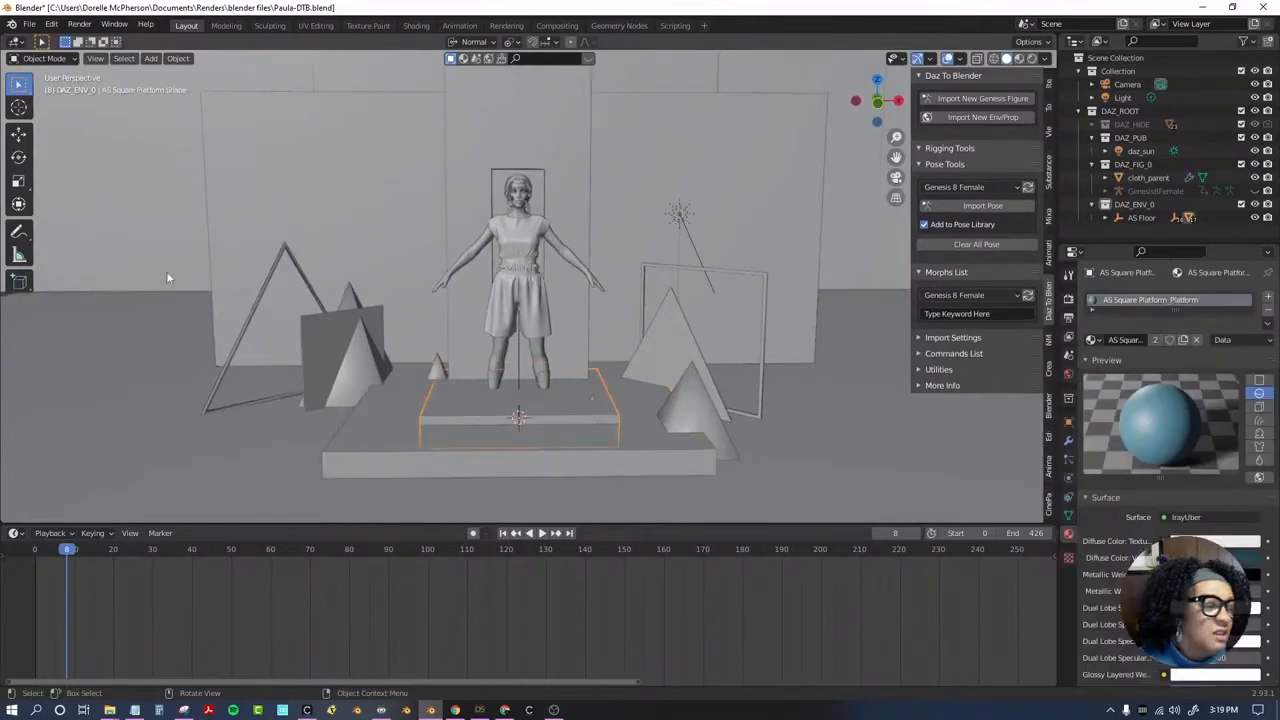
{"action": "scroll", "coordinate": [603, 453], "scroll_direction": "down", "scroll_amount": 2}
{"action": "left_click", "coordinate": [1068, 423]}
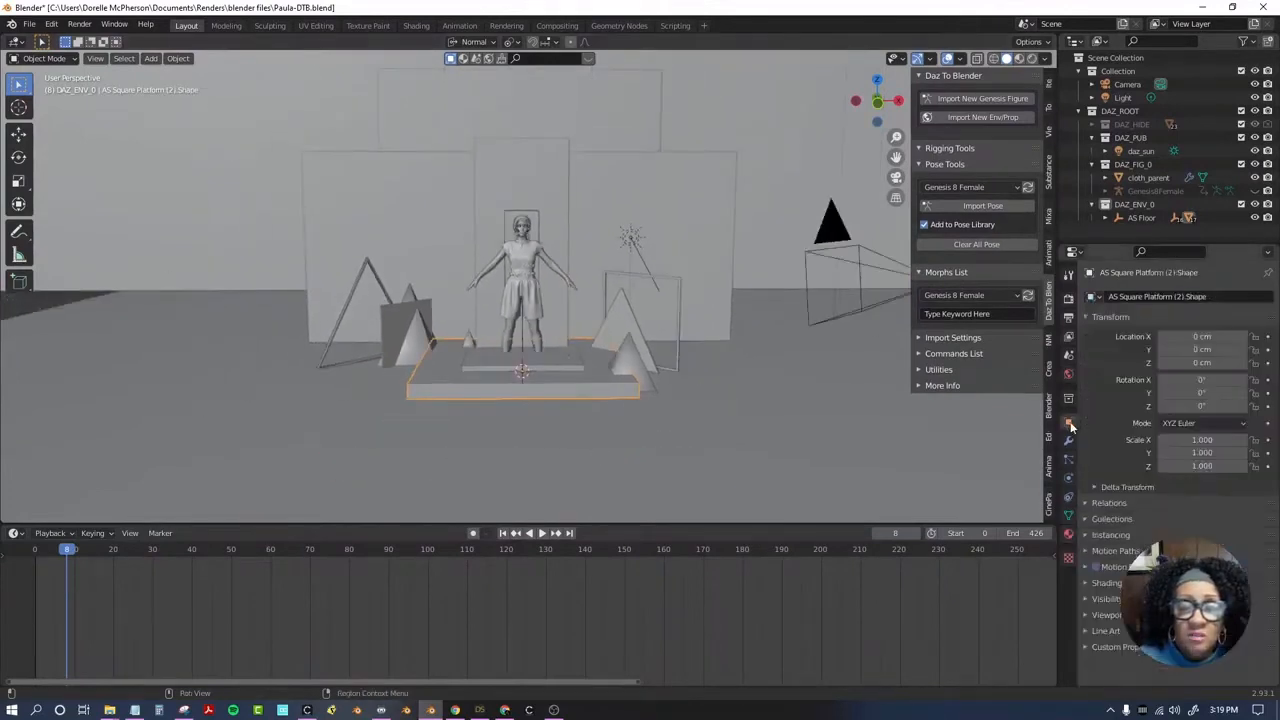
{"action": "left_click_drag", "start_coordinate": [1235, 453], "coordinate": [1165, 453]}
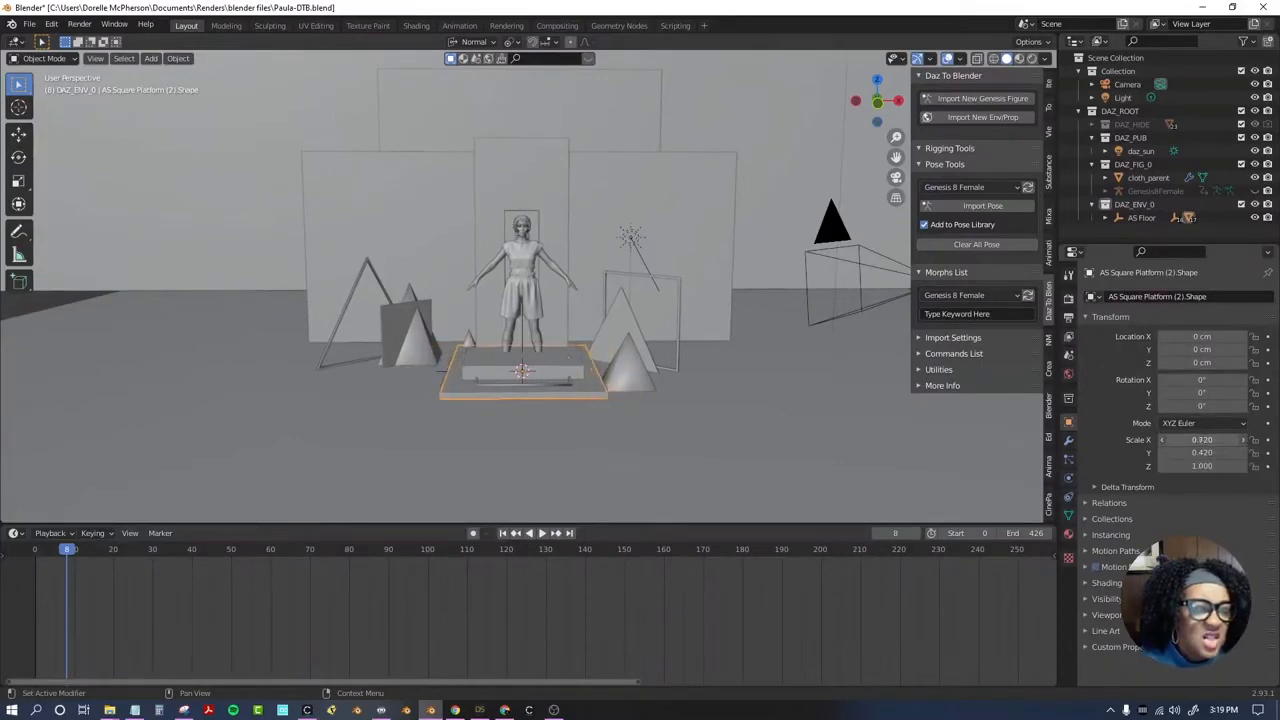
{"action": "left_click_drag", "start_coordinate": [1202, 466], "coordinate": [1240, 466]}
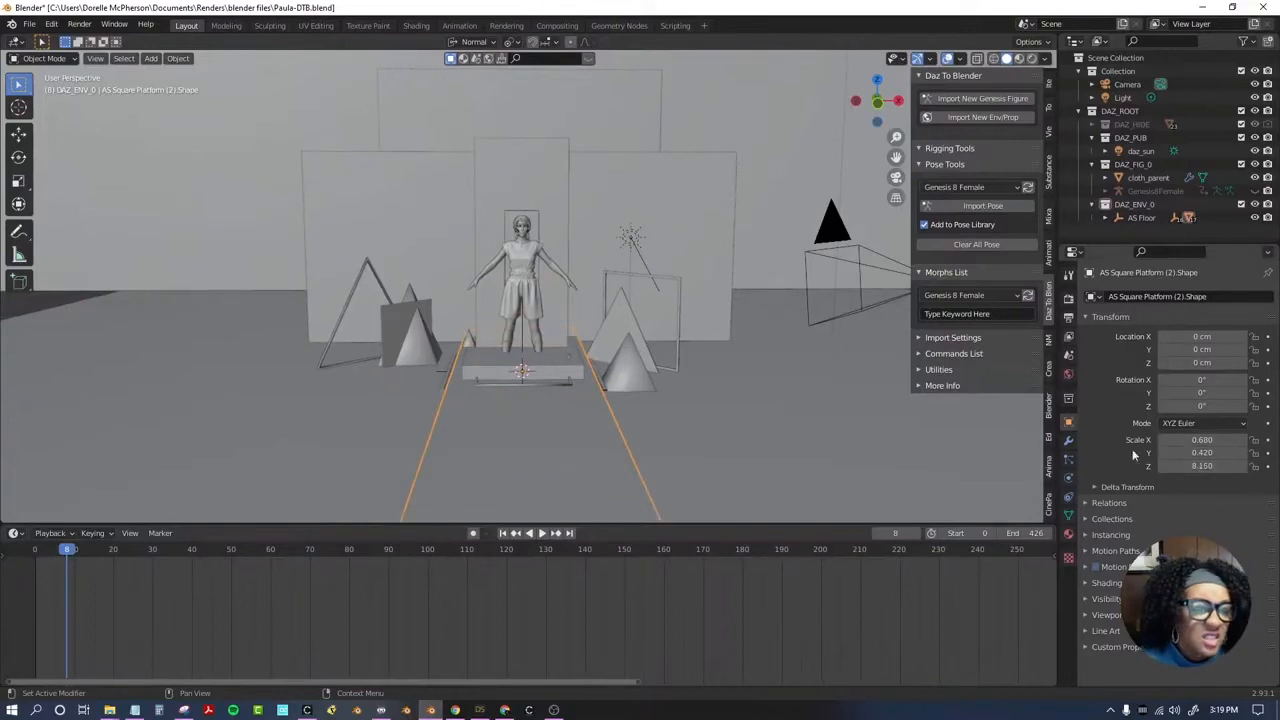
Go to frame 37 and move AS Square Panel (2) outward, away from the runway and clear of the large pyramid.
{"action": "left_click", "coordinate": [181, 548]}
{"action": "scroll", "coordinate": [616, 431], "scroll_direction": "up", "scroll_amount": 3}
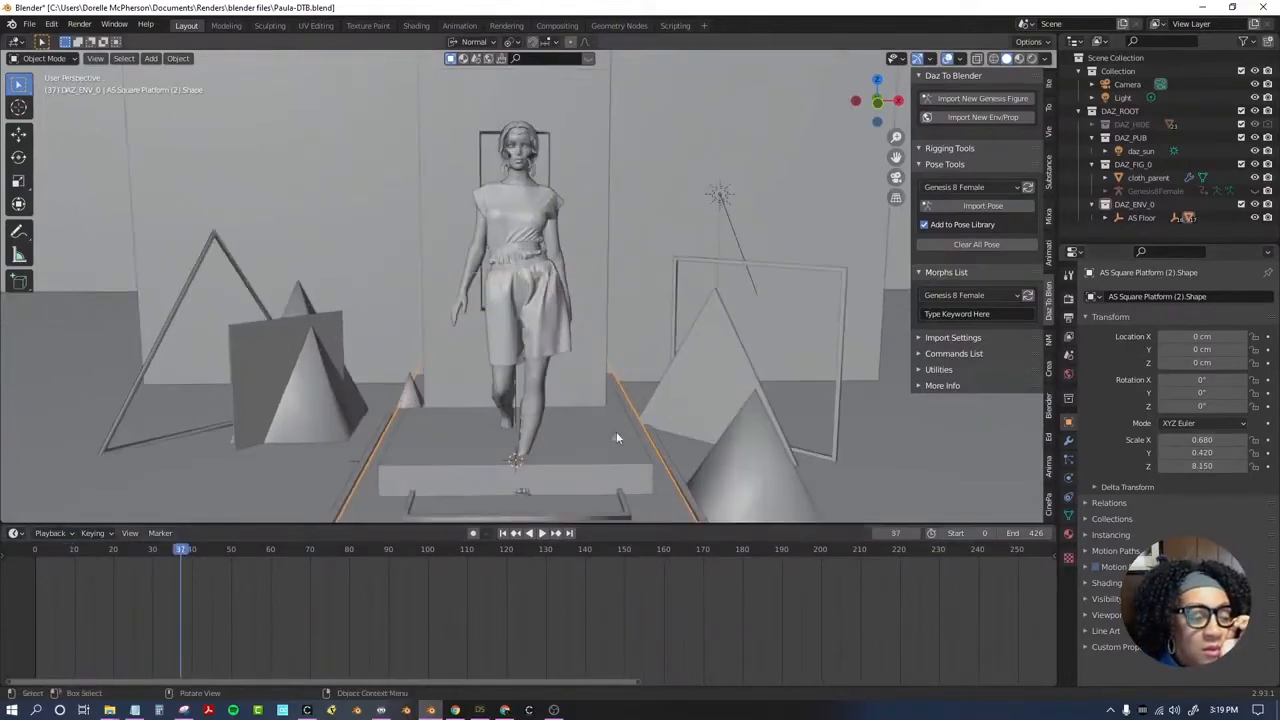
{"action": "left_click", "coordinate": [587, 481]}
{"action": "key", "text": "ctrl+z"}
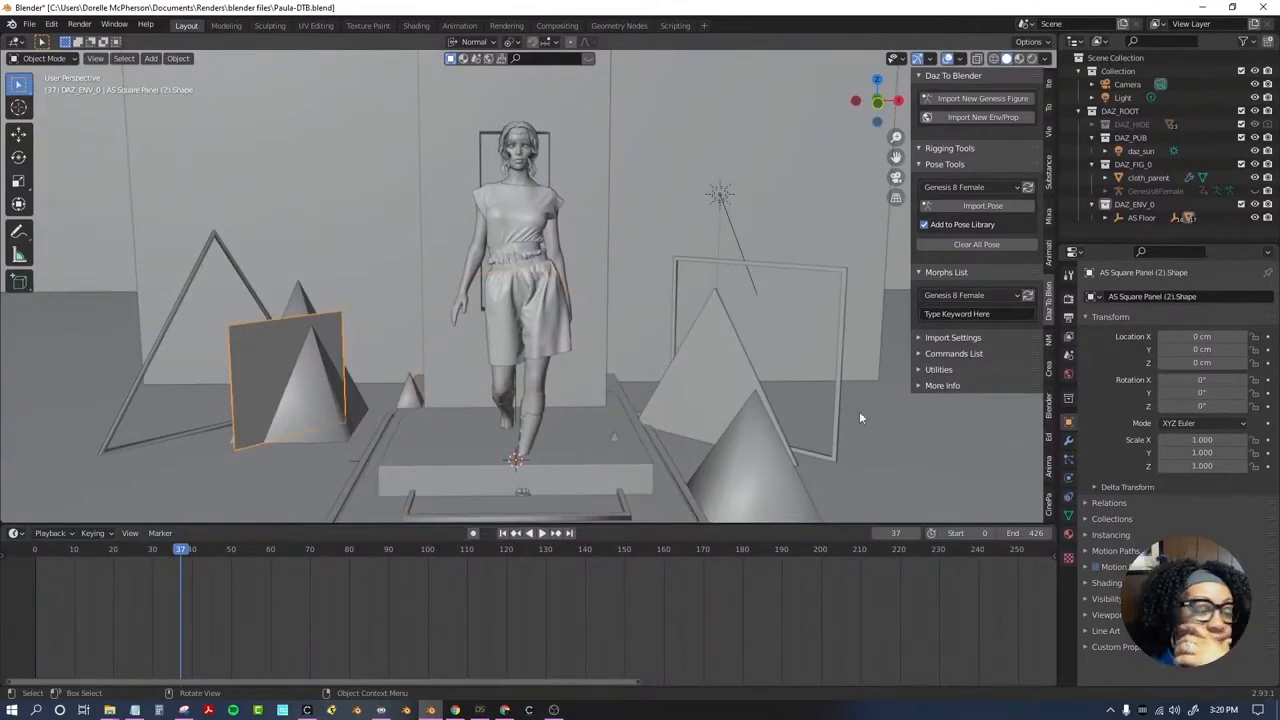
{"action": "key", "text": "shift+space"}
{"action": "key", "text": "t"}
{"action": "left_click", "coordinate": [21, 138]}
{"action": "left_click_drag", "start_coordinate": [567, 457], "coordinate": [483, 457]}
Duplicate the AS Triangle Panel and place the copy beside the original, farther from the runway.
{"action": "left_click", "coordinate": [692, 371]}
{"action": "key", "text": "shift+d"}
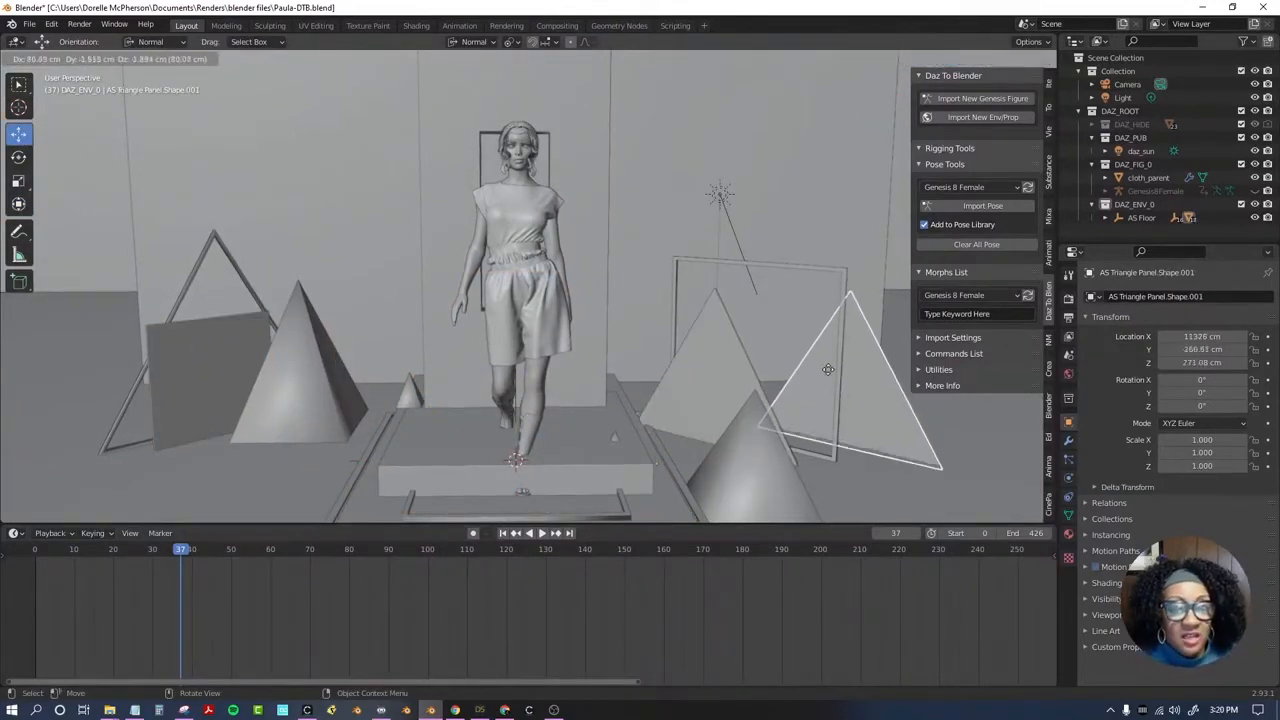
{"action": "left_click", "coordinate": [829, 369]}
Lower the small AS Square Platform beneath the model to a Y location of -1062.6 cm, checking it at frame 35.
{"action": "scroll", "coordinate": [627, 357], "scroll_direction": "down", "scroll_amount": 2}
{"action": "left_click", "coordinate": [592, 423]}
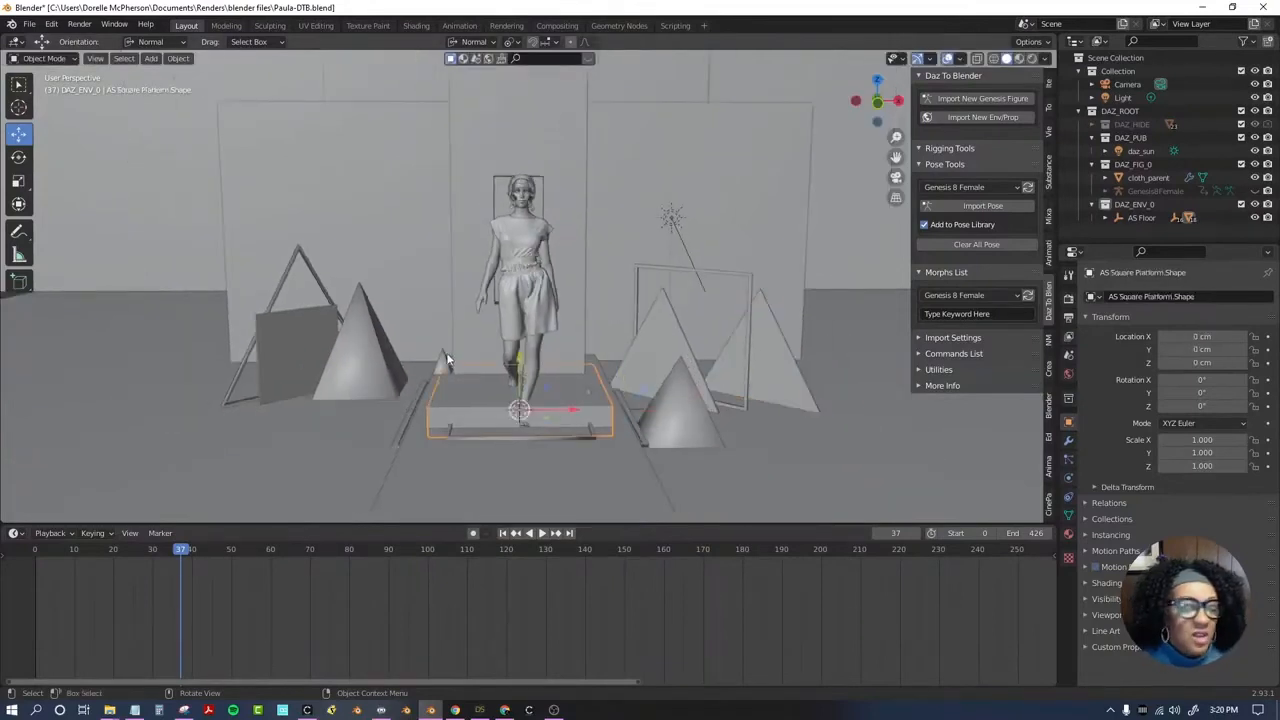
{"action": "left_click_drag", "start_coordinate": [518, 362], "coordinate": [517, 376]}
{"action": "left_click", "coordinate": [517, 378]}
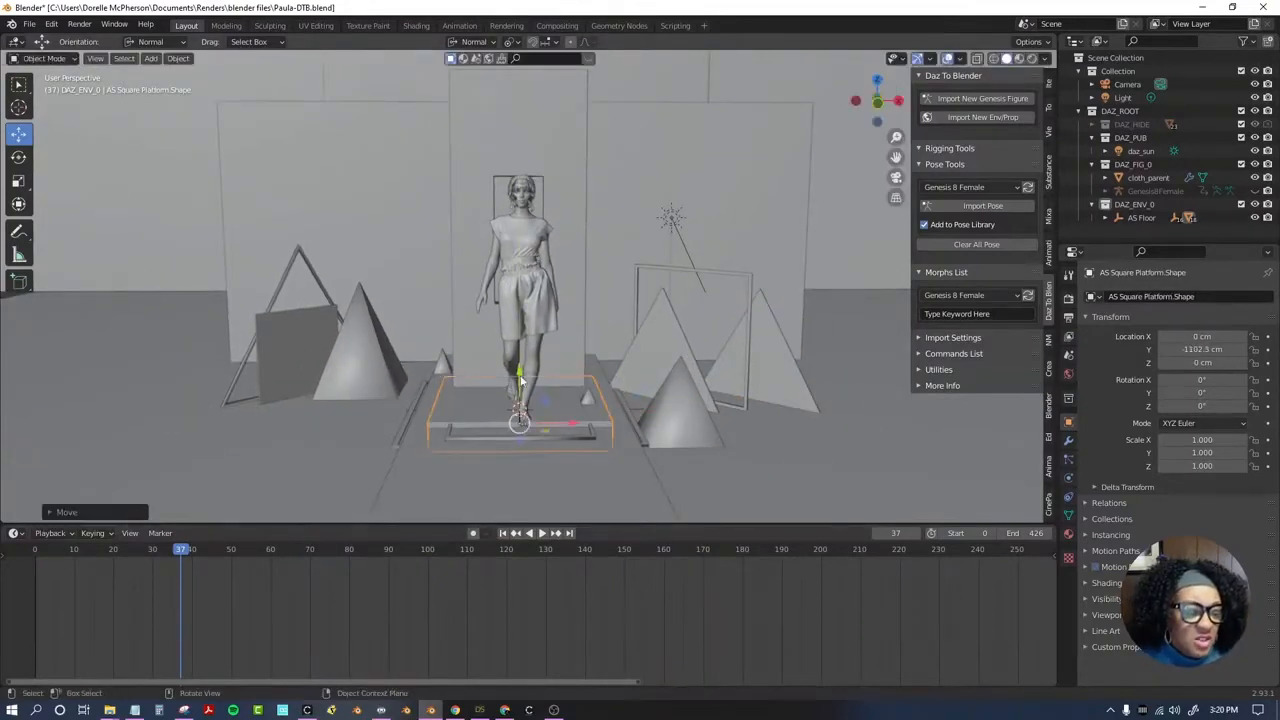
{"action": "mouse_move", "coordinate": [175, 550]}
{"action": "left_mouse_down"}
{"action": "mouse_move", "coordinate": [128, 551]}
{"action": "mouse_move", "coordinate": [172, 550]}
{"action": "left_mouse_up"}
{"action": "scroll", "coordinate": [426, 486], "scroll_direction": "up", "scroll_amount": 4}
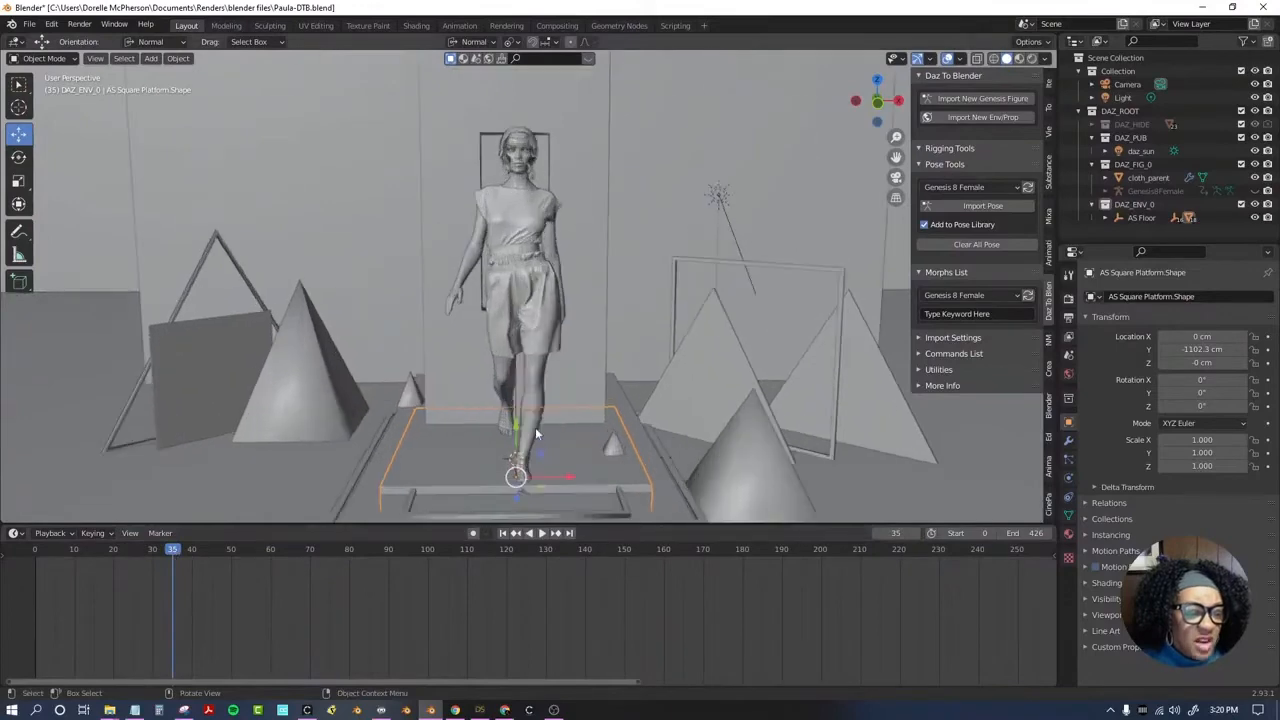
{"action": "left_click_drag", "start_coordinate": [490, 320], "coordinate": [497, 333]}
Shift the small platform along the runway to a Z location of -3388.7 cm and check the model's footing at frame 39.
{"action": "middle_click_drag", "start_coordinate": [543, 346], "coordinate": [440, 348]}
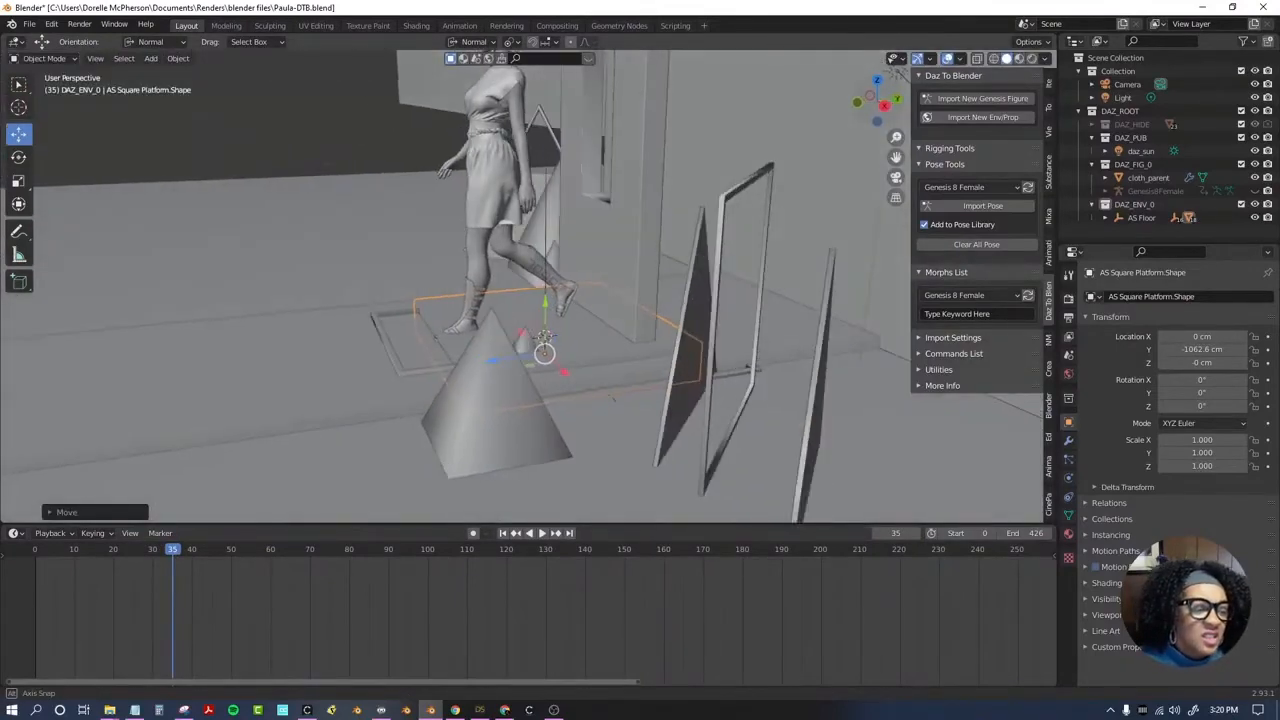
{"action": "left_click_drag", "start_coordinate": [490, 361], "coordinate": [544, 354]}
{"action": "left_click_drag", "start_coordinate": [878, 103], "coordinate": [1018, 112]}
{"action": "mouse_move", "coordinate": [172, 551]}
{"action": "left_mouse_down"}
{"action": "mouse_move", "coordinate": [236, 552]}
{"action": "mouse_move", "coordinate": [177, 555]}
{"action": "mouse_move", "coordinate": [188, 556]}
{"action": "left_mouse_up"}
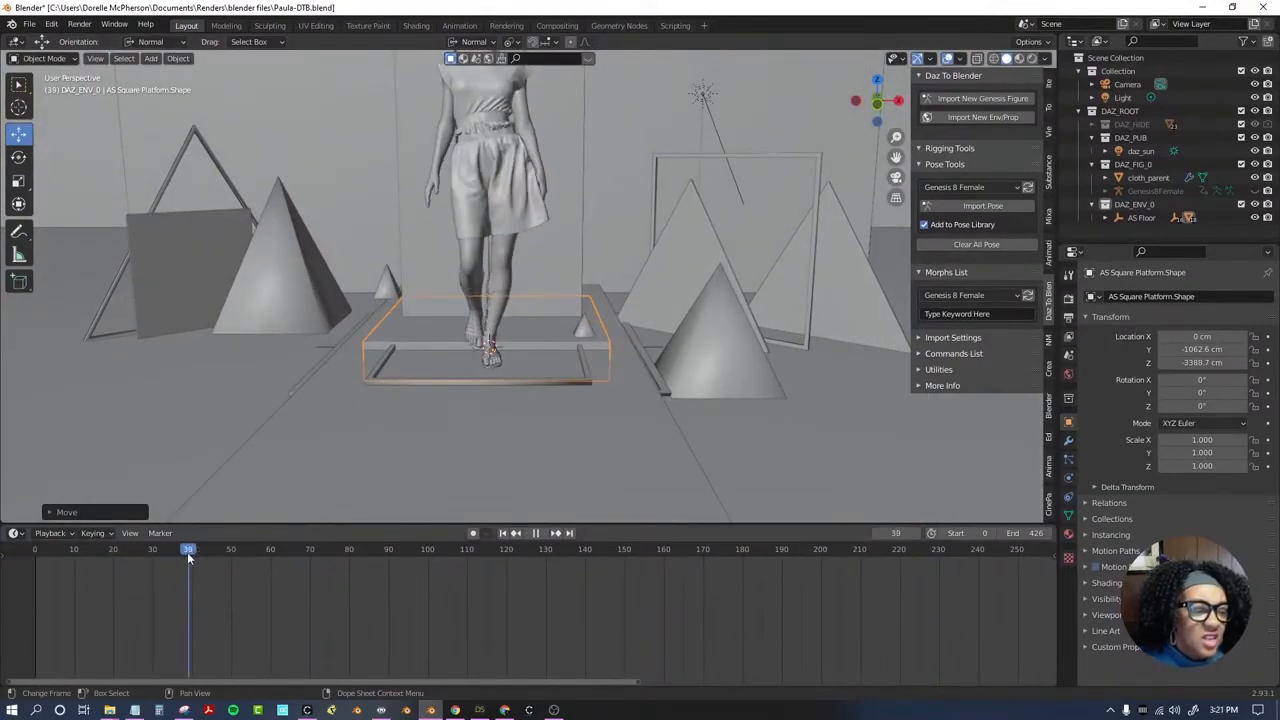
{"action": "scroll", "coordinate": [562, 340], "scroll_direction": "up", "scroll_amount": 4}
{"action": "scroll", "coordinate": [562, 340], "scroll_direction": "down", "scroll_amount": 6}
{"action": "left_click_drag", "start_coordinate": [895, 157], "coordinate": [890, 248]}
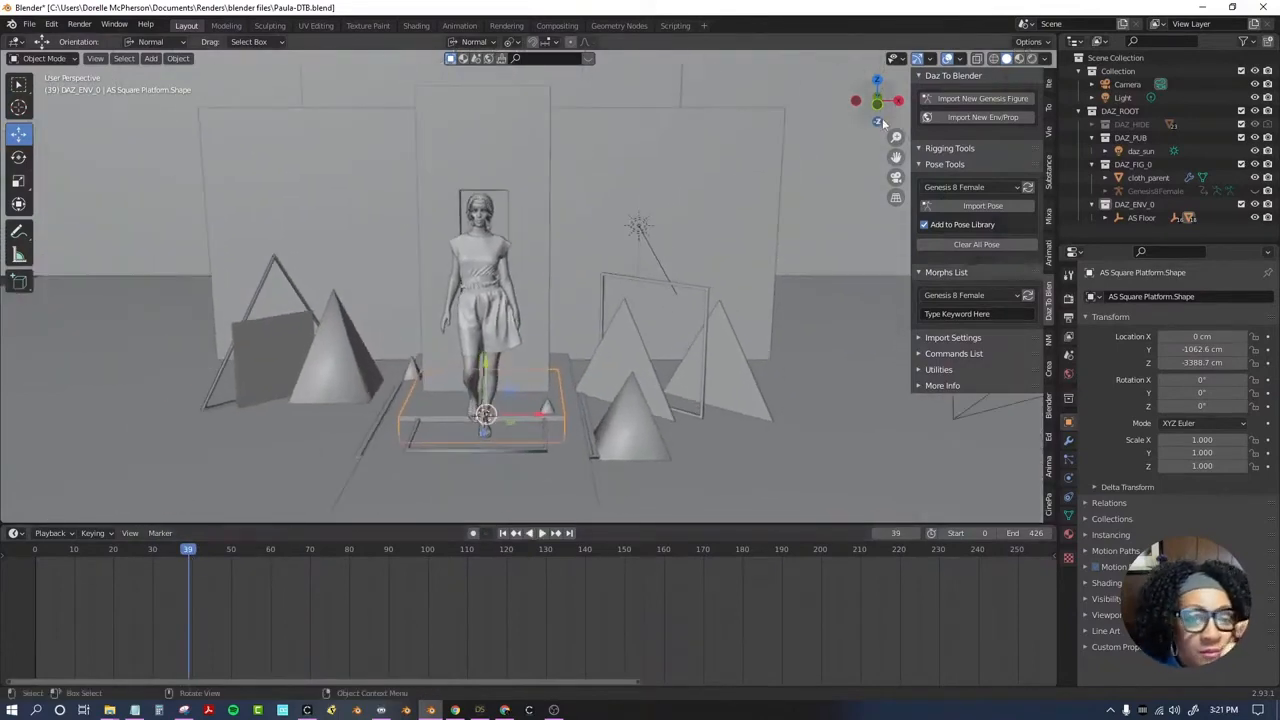
Show the viewport in rendered shading and widen AS Square Wall 2 to an X scale of 2.403.
{"action": "left_click_drag", "start_coordinate": [879, 112], "coordinate": [890, 104]}
{"action": "left_click", "coordinate": [1032, 58]}
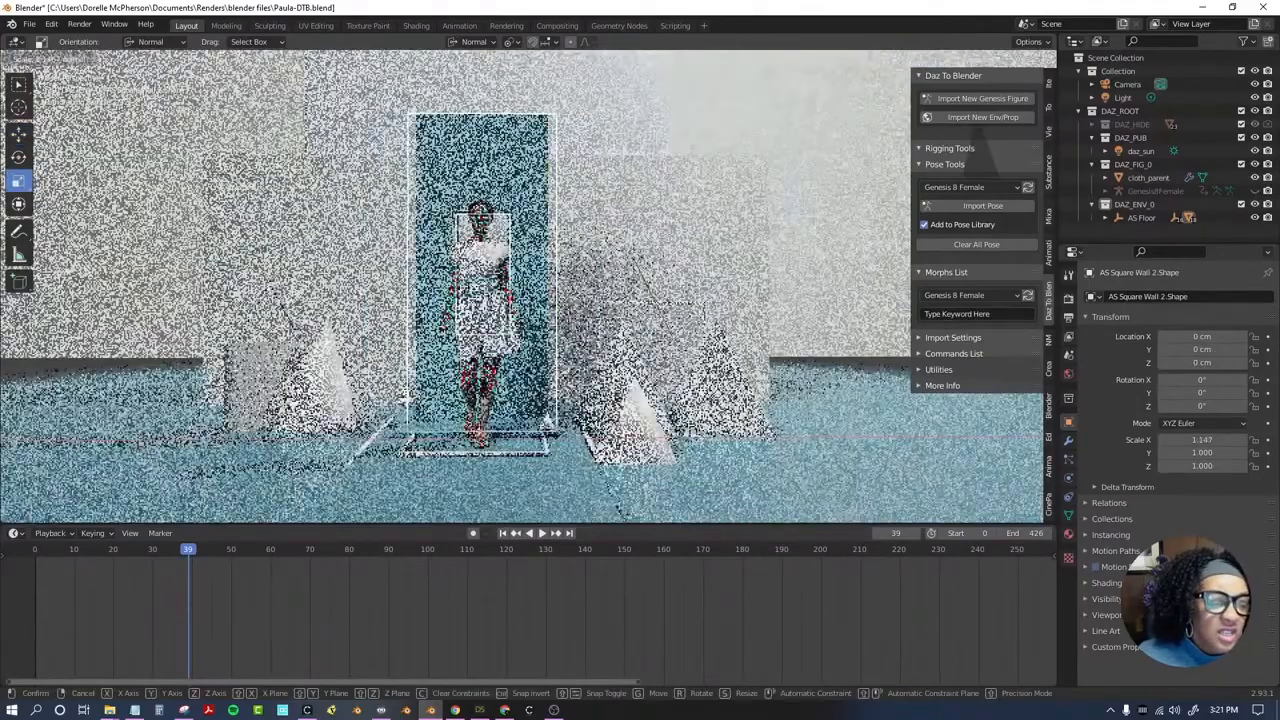
{"action": "left_click_drag", "start_coordinate": [537, 437], "coordinate": [610, 437]}
Shift AS Square Wall 2 back behind the model to a Z location of -22571 cm, checking it from the side and front.
{"action": "left_click", "coordinate": [19, 134]}
{"action": "middle_click_drag", "start_coordinate": [730, 425], "coordinate": [560, 435]}
{"action": "left_click_drag", "start_coordinate": [571, 443], "coordinate": [666, 430]}
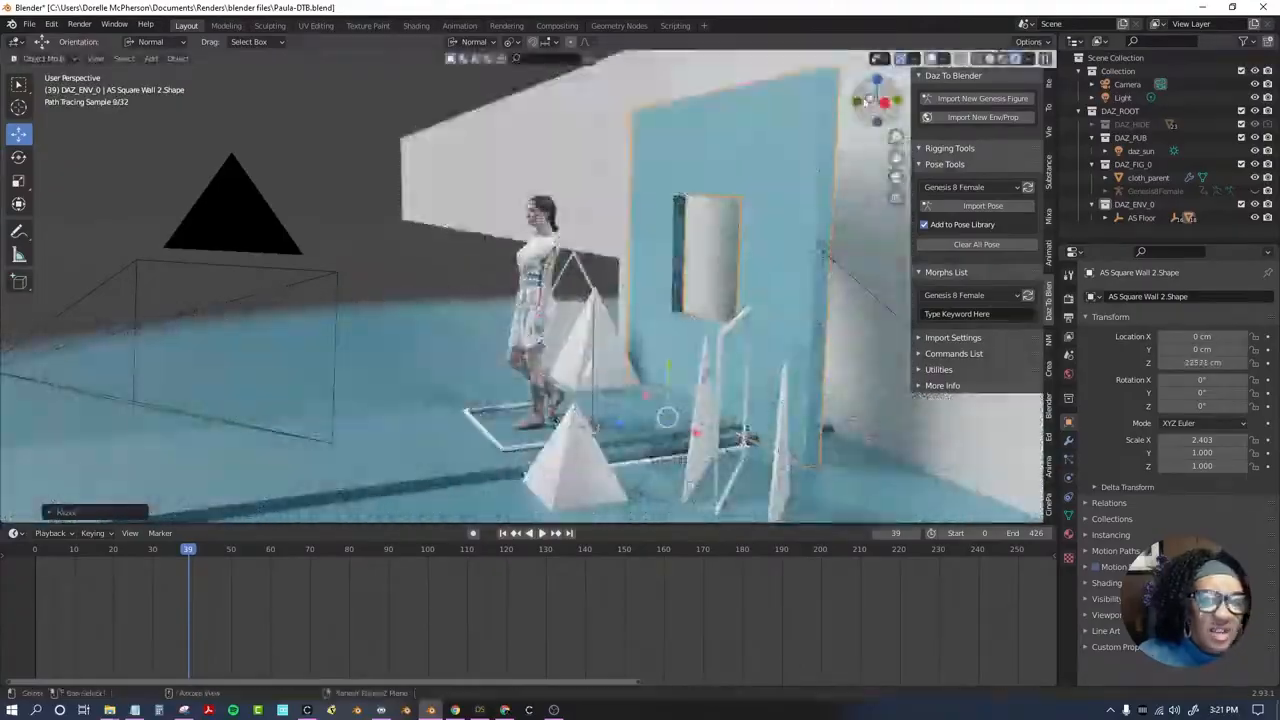
{"action": "key", "text": "ctrl+KP_3"}
{"action": "left_click_drag", "start_coordinate": [890, 116], "coordinate": [680, 128]}
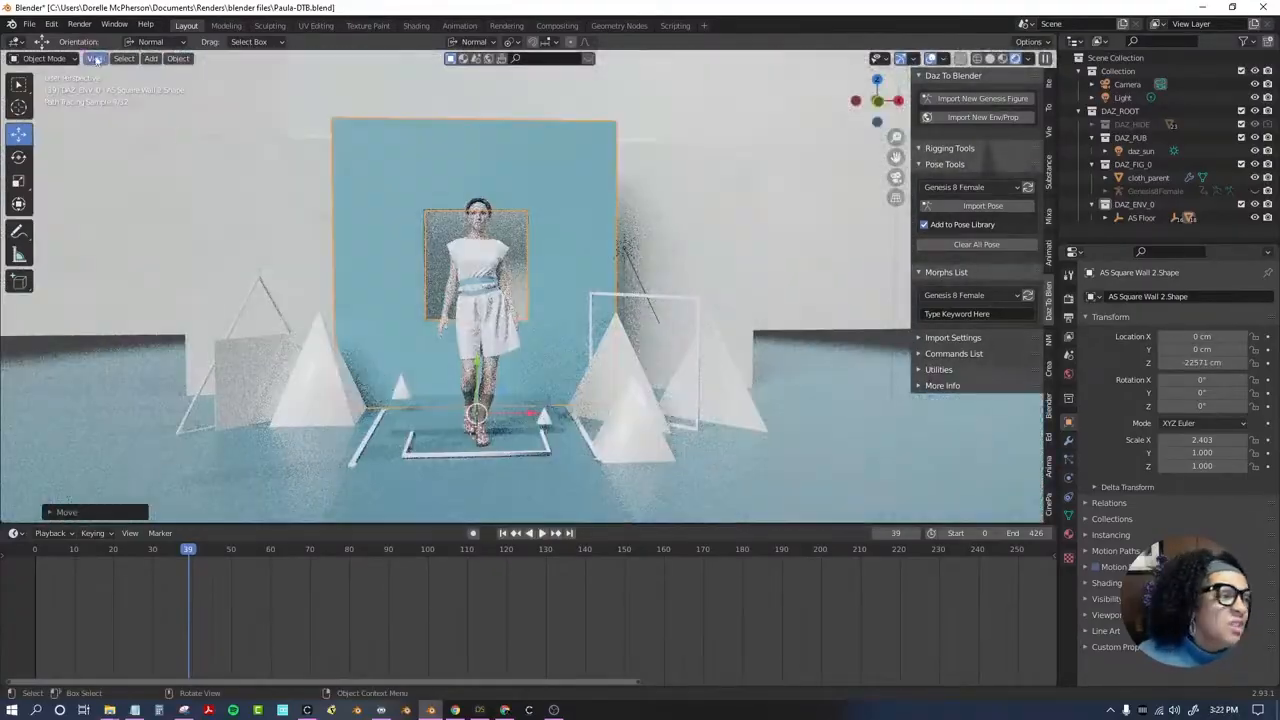
Add a point light and move it up and back behind the blue wall.
{"action": "left_click", "coordinate": [151, 58]}
{"action": "left_click", "coordinate": [274, 238]}
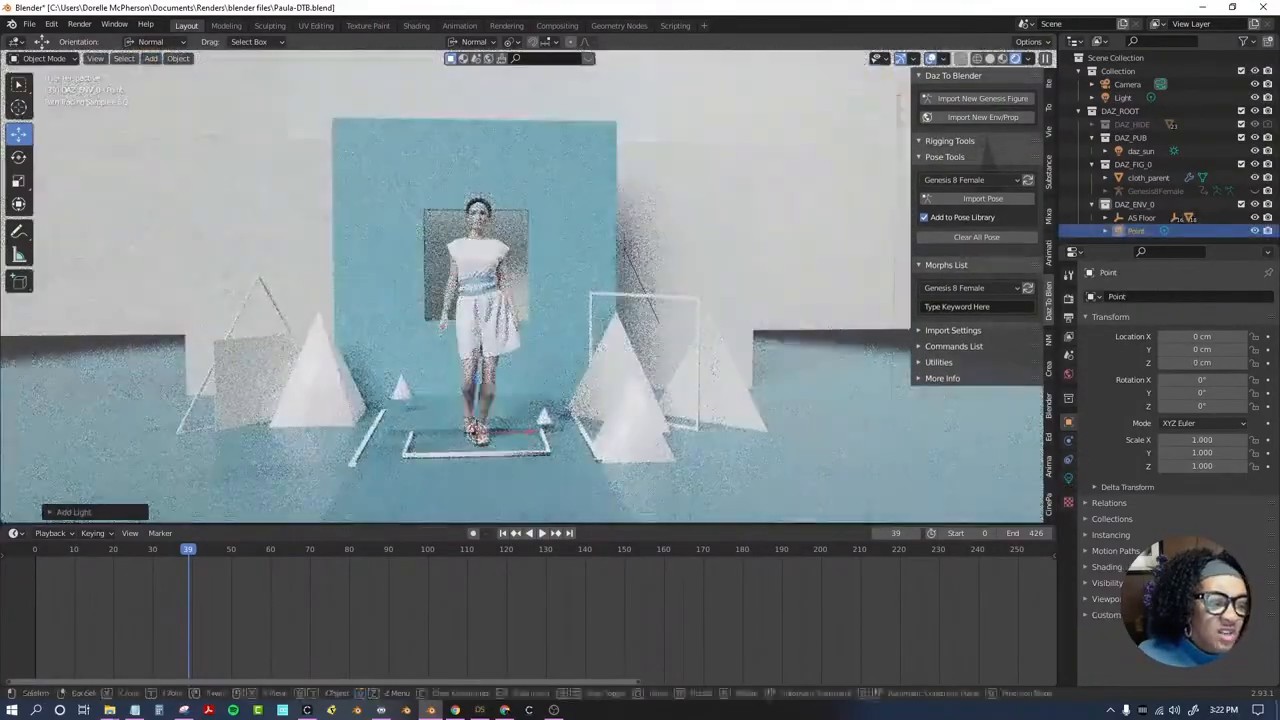
{"action": "key", "text": "KP_Decimal"}
{"action": "key", "text": "g"}
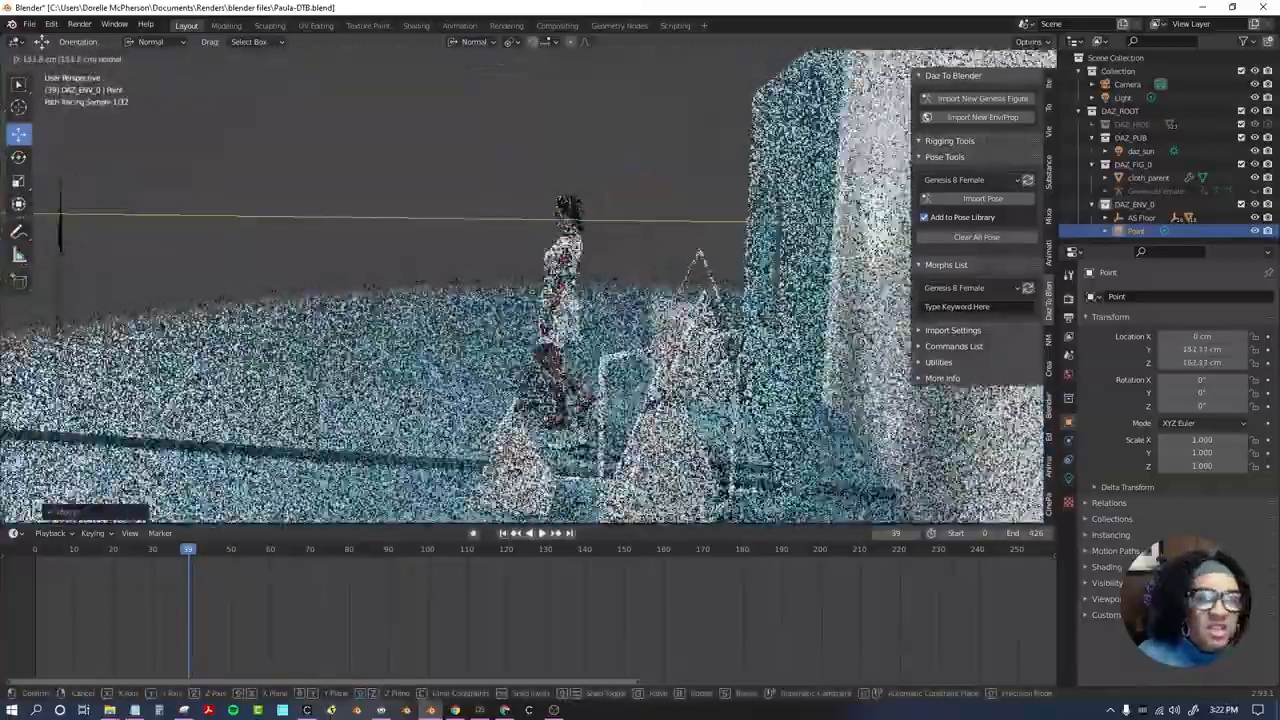
{"action": "left_click_drag", "start_coordinate": [880, 104], "coordinate": [923, 294]}
Give the point light an orange colour and set its power to about 283.7 W.
{"action": "left_click", "coordinate": [1067, 479]}
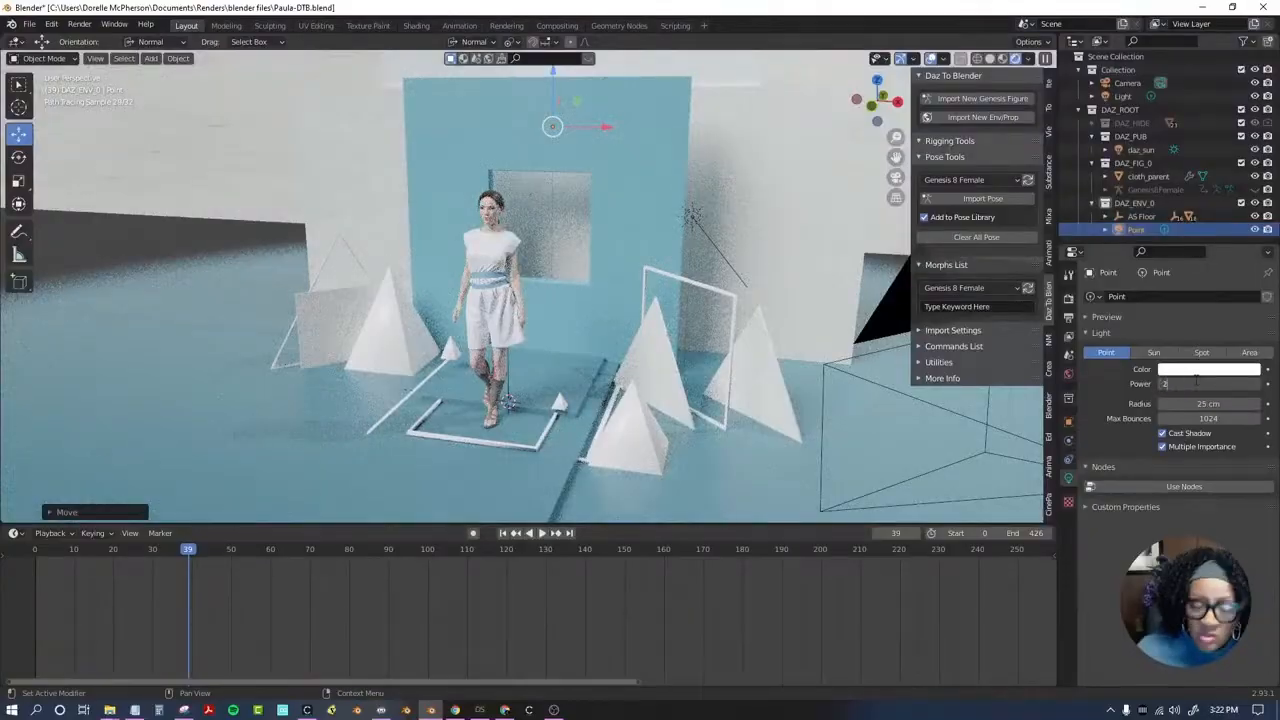
{"action": "key", "text": "Return"}
{"action": "left_click", "coordinate": [1220, 370]}
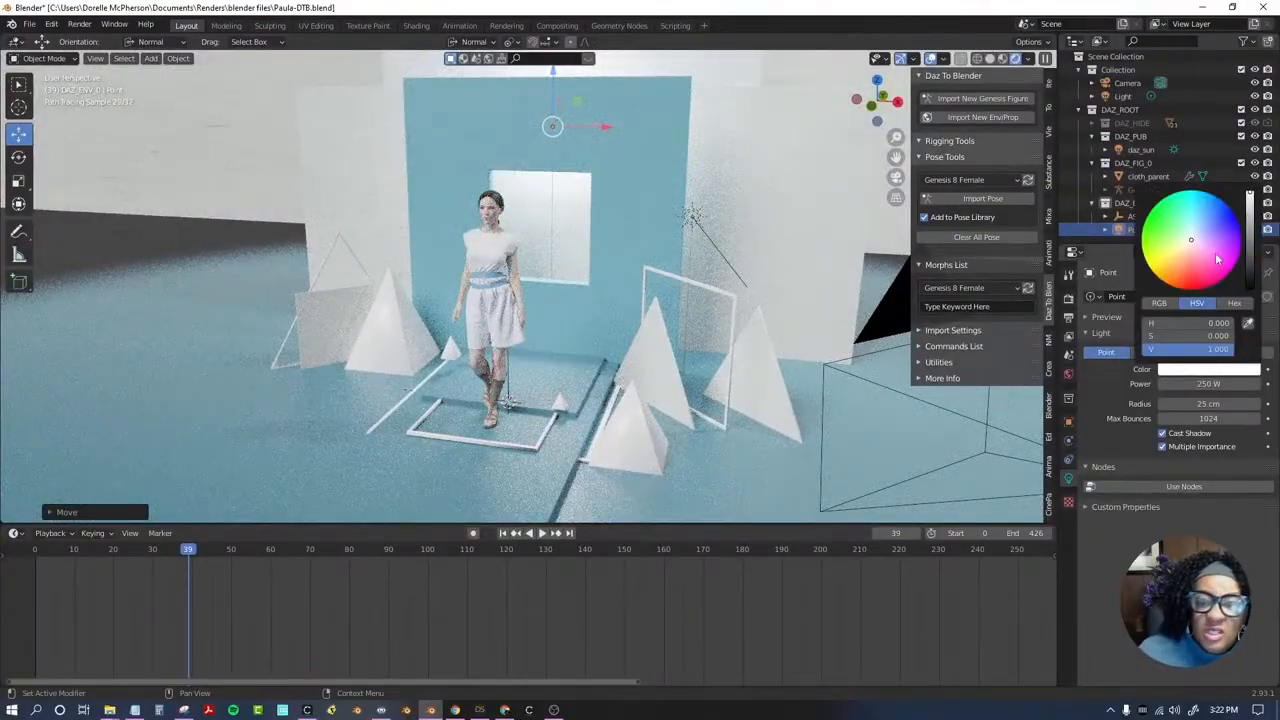
{"action": "left_click", "coordinate": [1217, 259]}
{"action": "left_click", "coordinate": [1187, 275]}
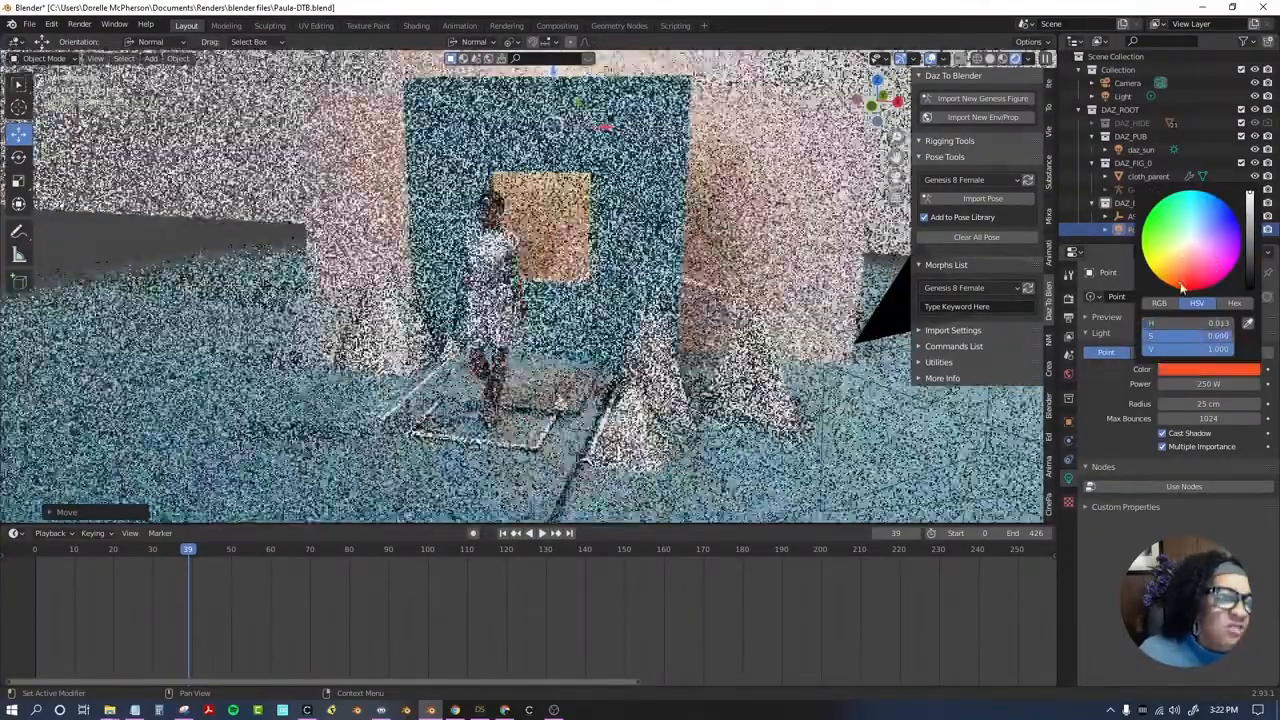
{"action": "left_click", "coordinate": [1180, 272]}
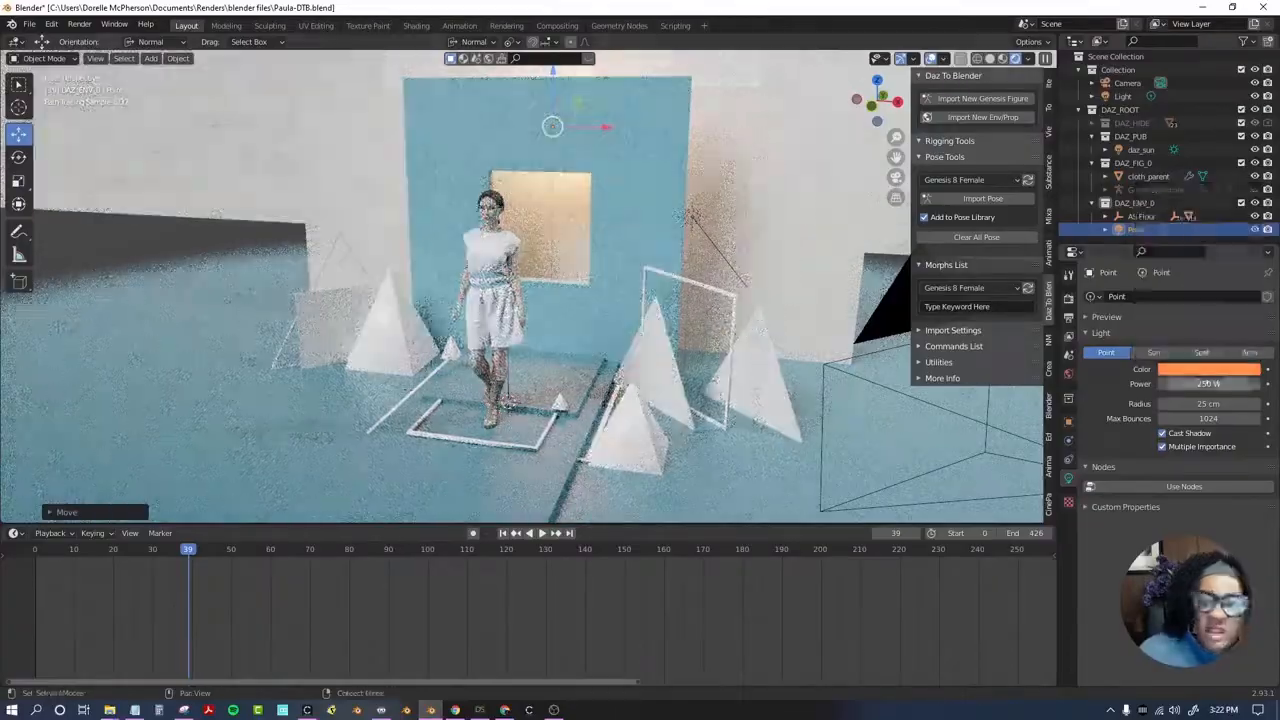
{"action": "left_click_drag", "start_coordinate": [1225, 384], "coordinate": [1250, 384]}
{"action": "left_click", "coordinate": [871, 105]}
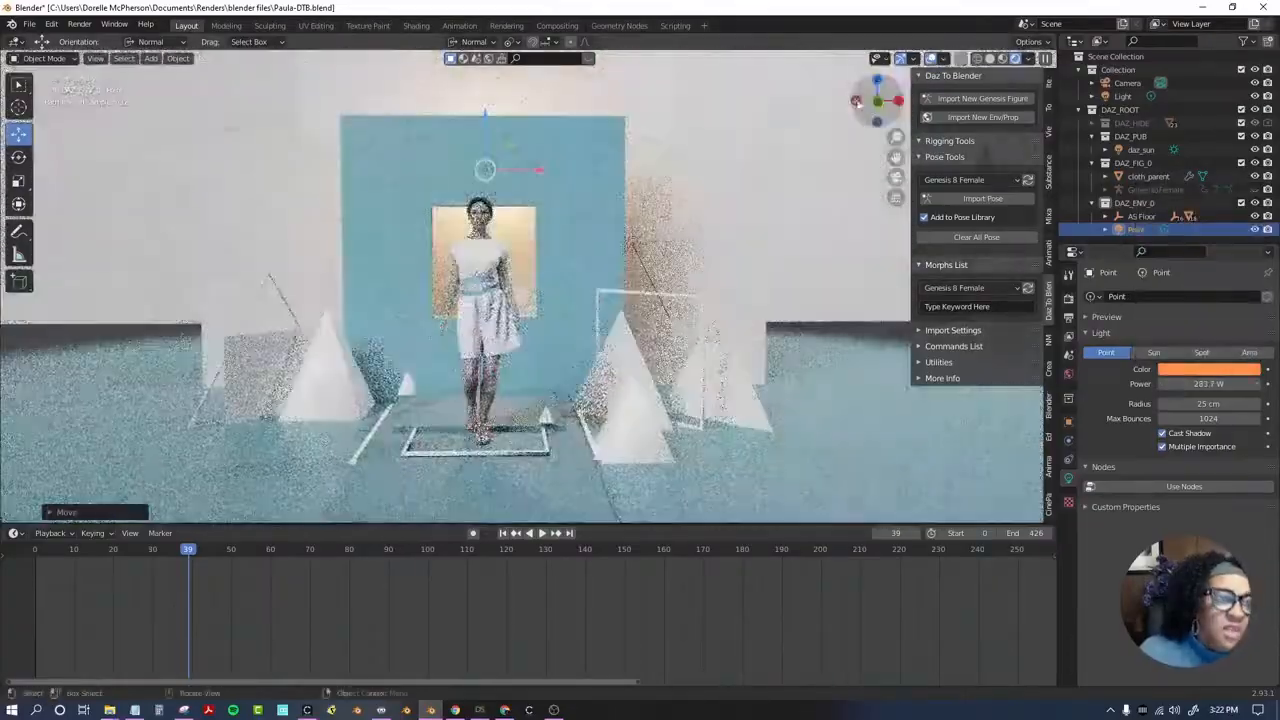
Examine the material settings of the small pyramid beside the runway and of the floor.
{"action": "left_click", "coordinate": [545, 416]}
{"action": "left_click", "coordinate": [1069, 537]}
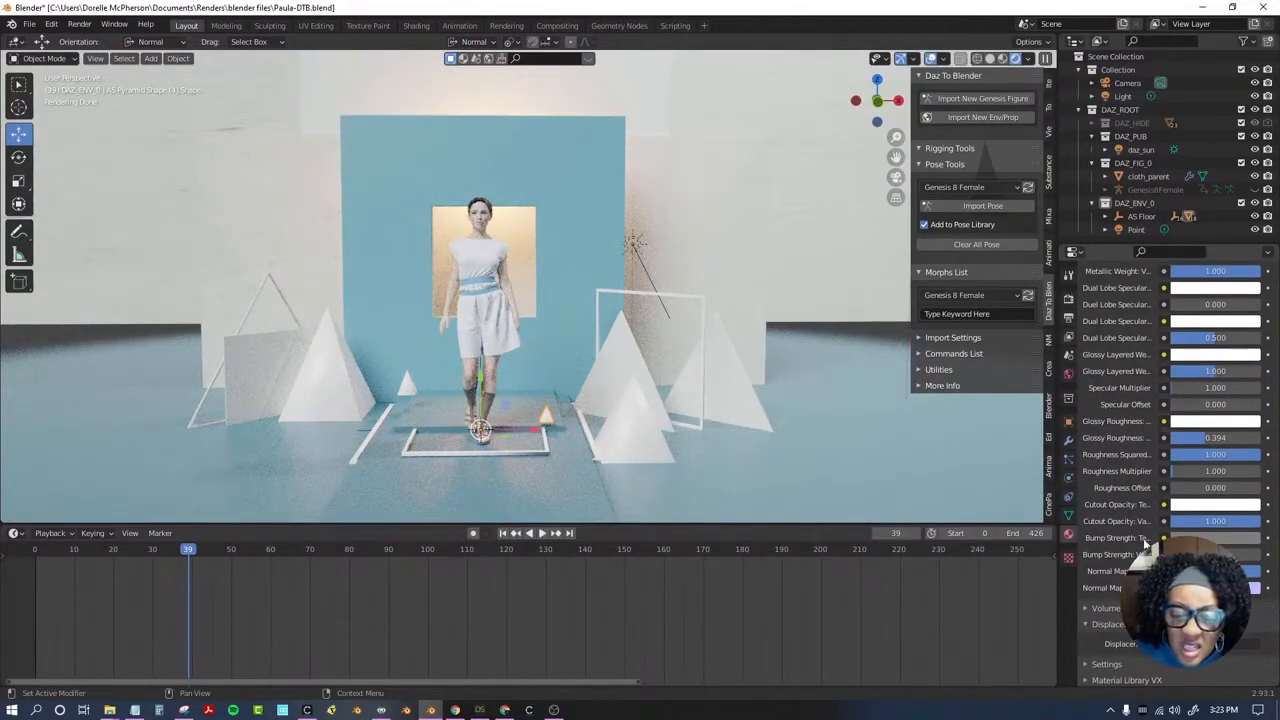
{"action": "scroll", "coordinate": [1147, 541], "scroll_direction": "down", "scroll_amount": 1}
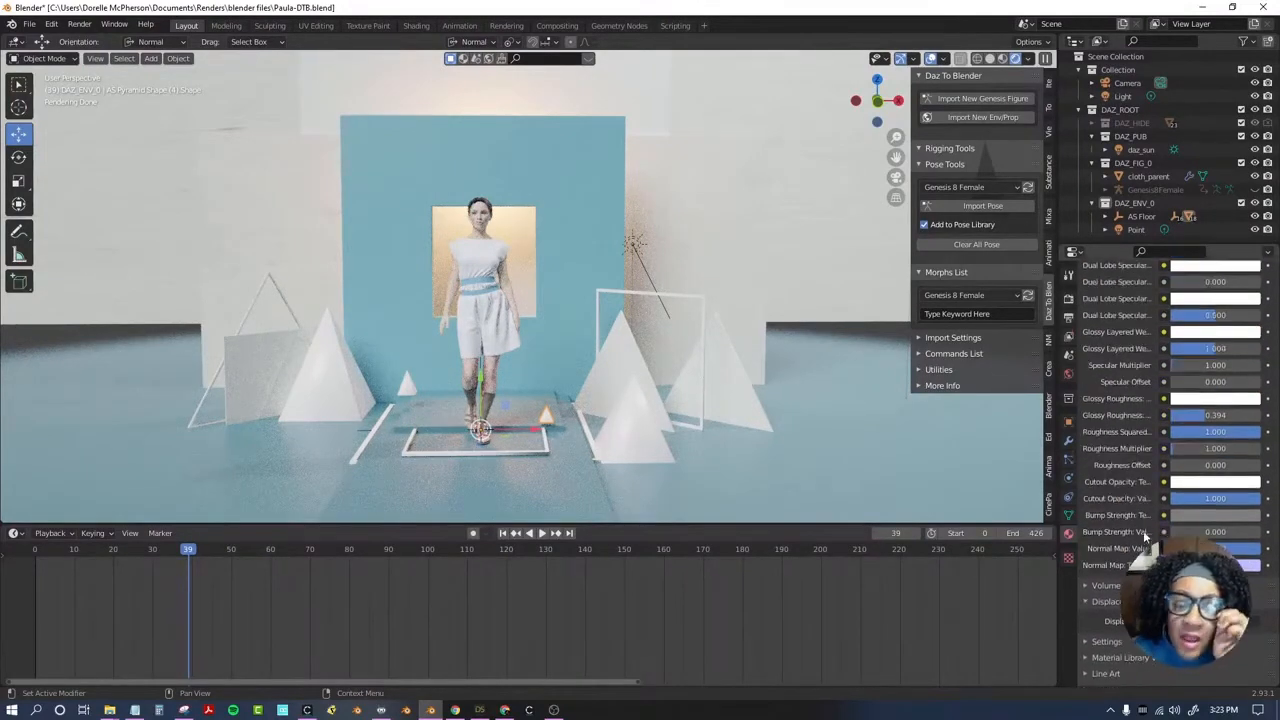
{"action": "scroll", "coordinate": [1153, 370], "scroll_direction": "up", "scroll_amount": 8}
{"action": "left_click", "coordinate": [833, 295]}
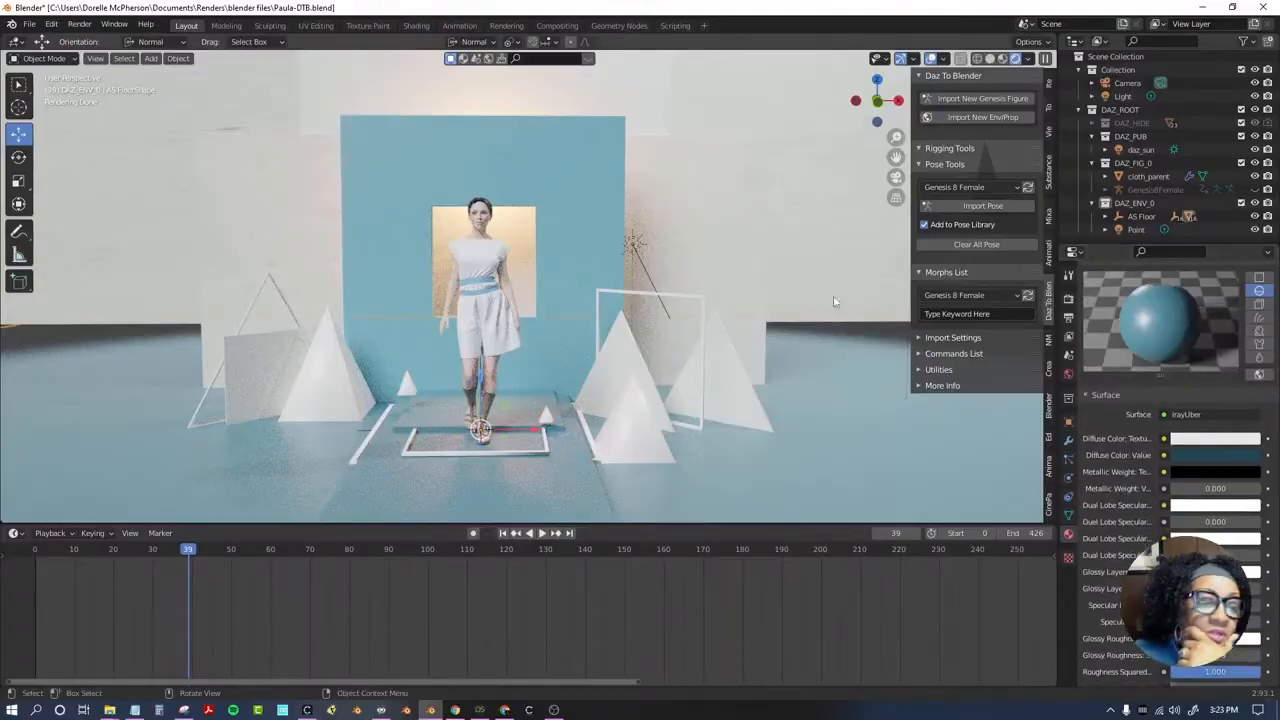
Widen AS Square Frame (2) to an X scale of 1.459 and stretch it along Z down the runway at frame 196.
{"action": "left_click", "coordinate": [513, 457]}
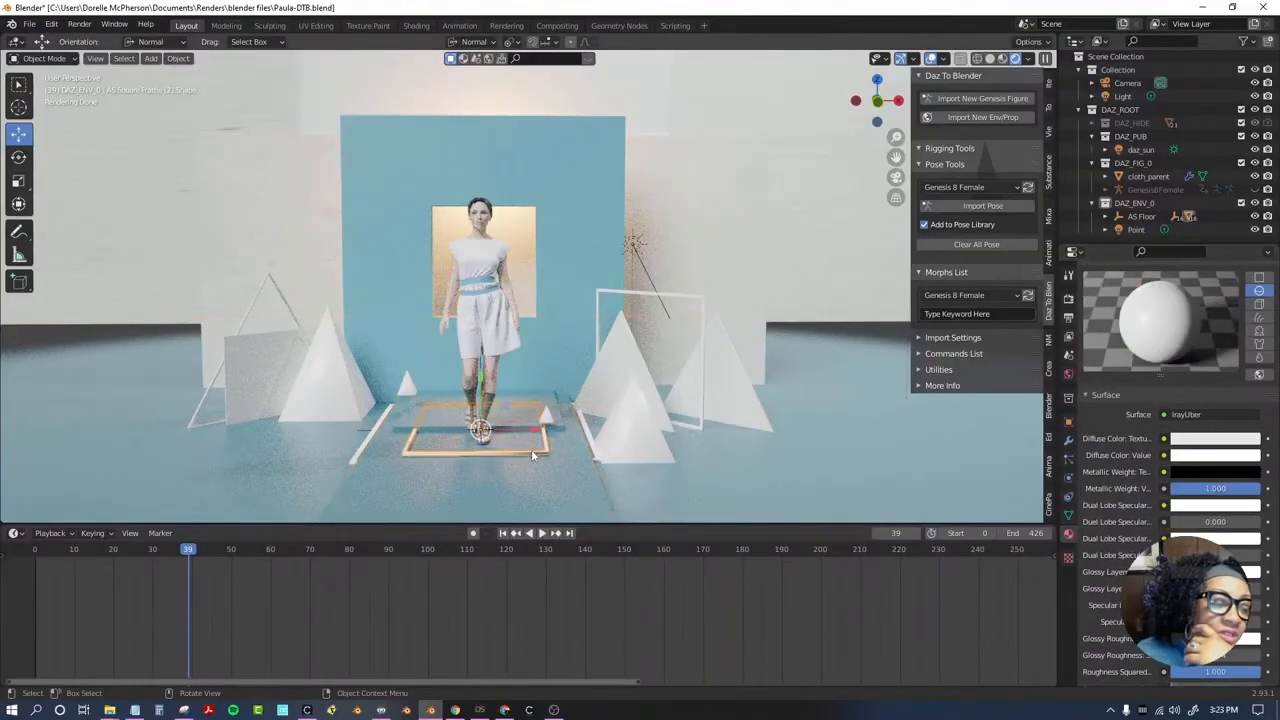
{"action": "mouse_move", "coordinate": [533, 434]}
{"action": "left_mouse_down"}
{"action": "mouse_move", "coordinate": [571, 434]}
{"action": "mouse_move", "coordinate": [549, 432]}
{"action": "left_mouse_up"}
{"action": "scroll", "coordinate": [537, 431], "scroll_direction": "down", "scroll_amount": 4}
{"action": "left_click", "coordinate": [806, 549]}
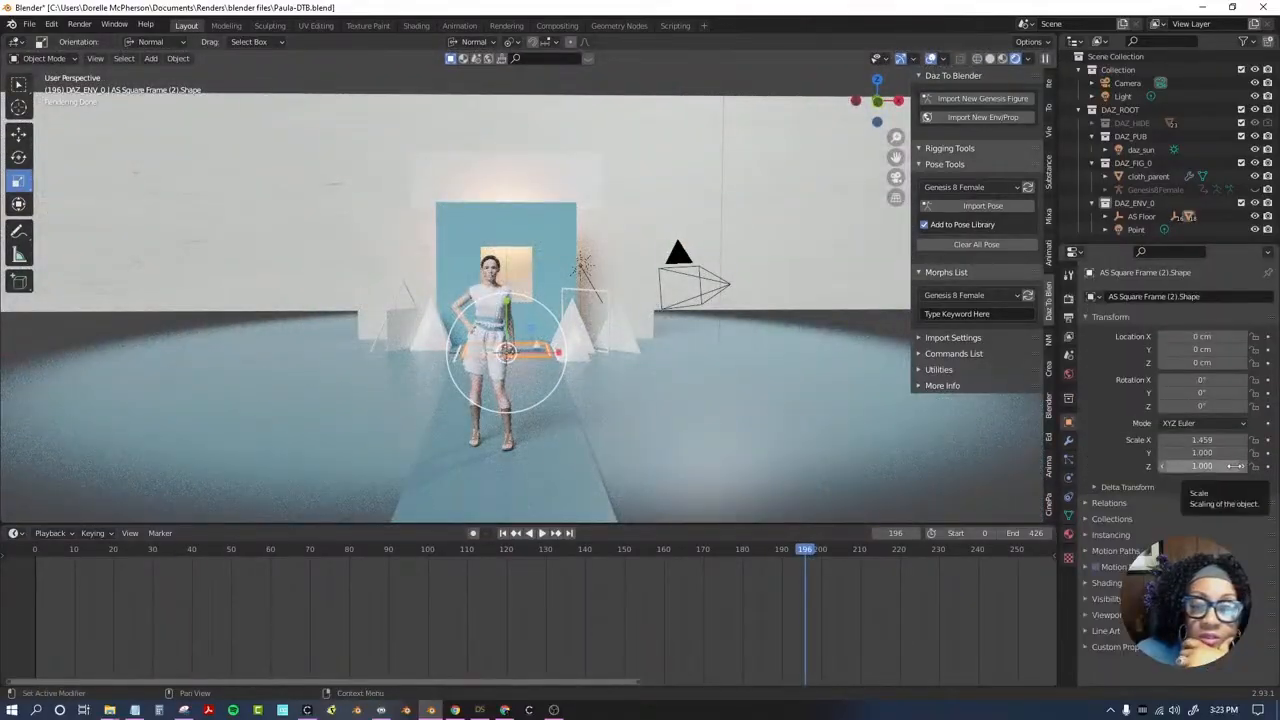
{"action": "left_click_drag", "start_coordinate": [1232, 466], "coordinate": [1279, 466]}
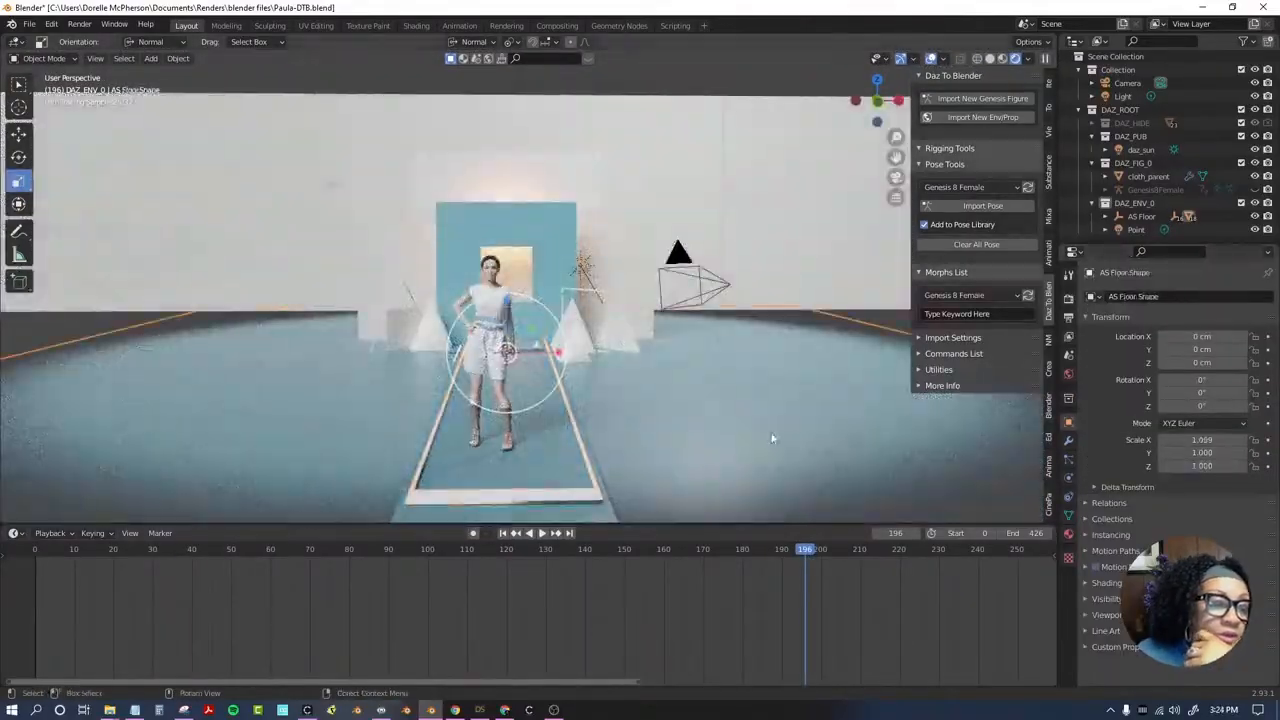
Show the square frame's material nodes in an enlarged Shader Editor in place of the timeline.
{"action": "left_click", "coordinate": [1068, 533]}
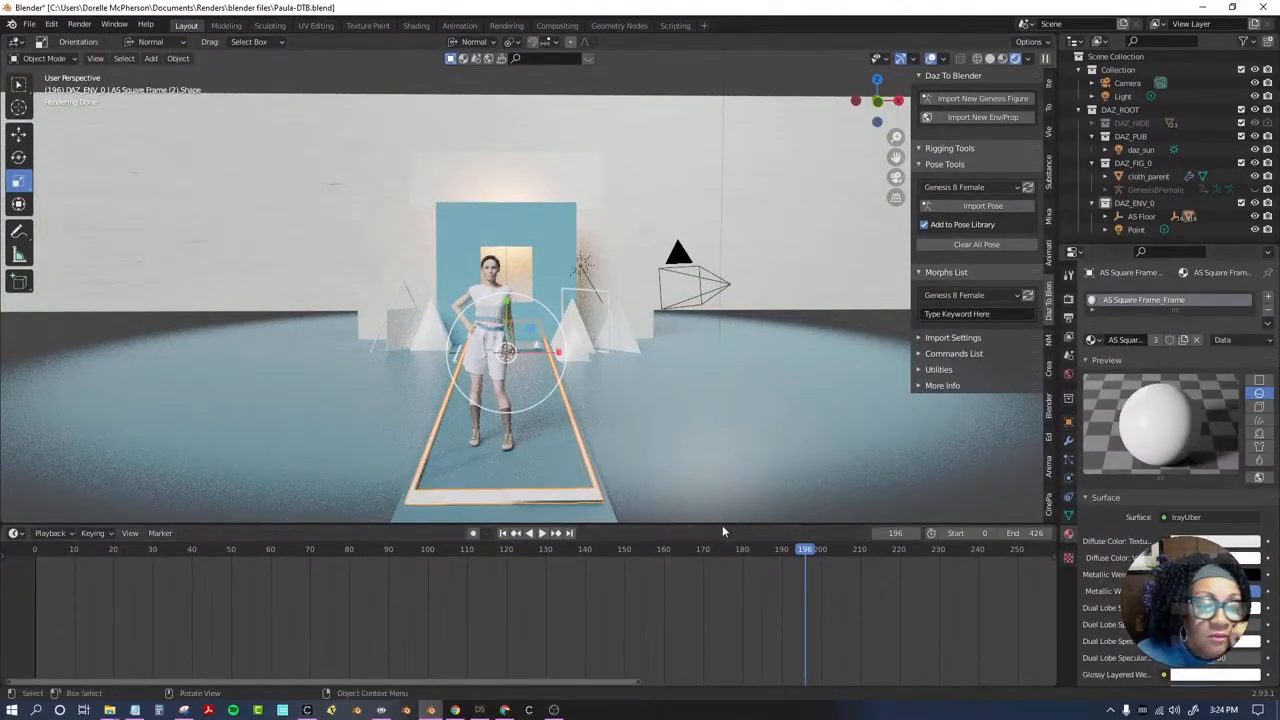
{"action": "left_click_drag", "start_coordinate": [722, 525], "coordinate": [36, 370]}
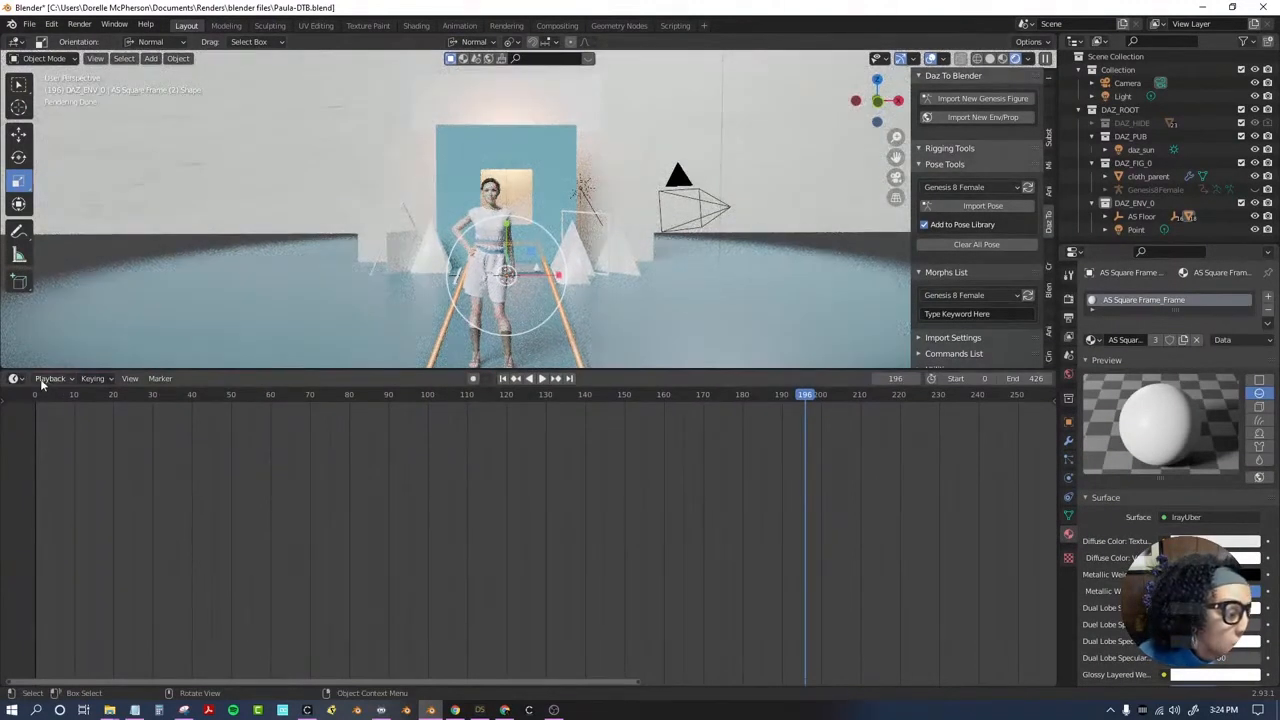
{"action": "left_click", "coordinate": [14, 378]}
{"action": "left_click", "coordinate": [55, 446]}
{"action": "key", "text": "Home"}
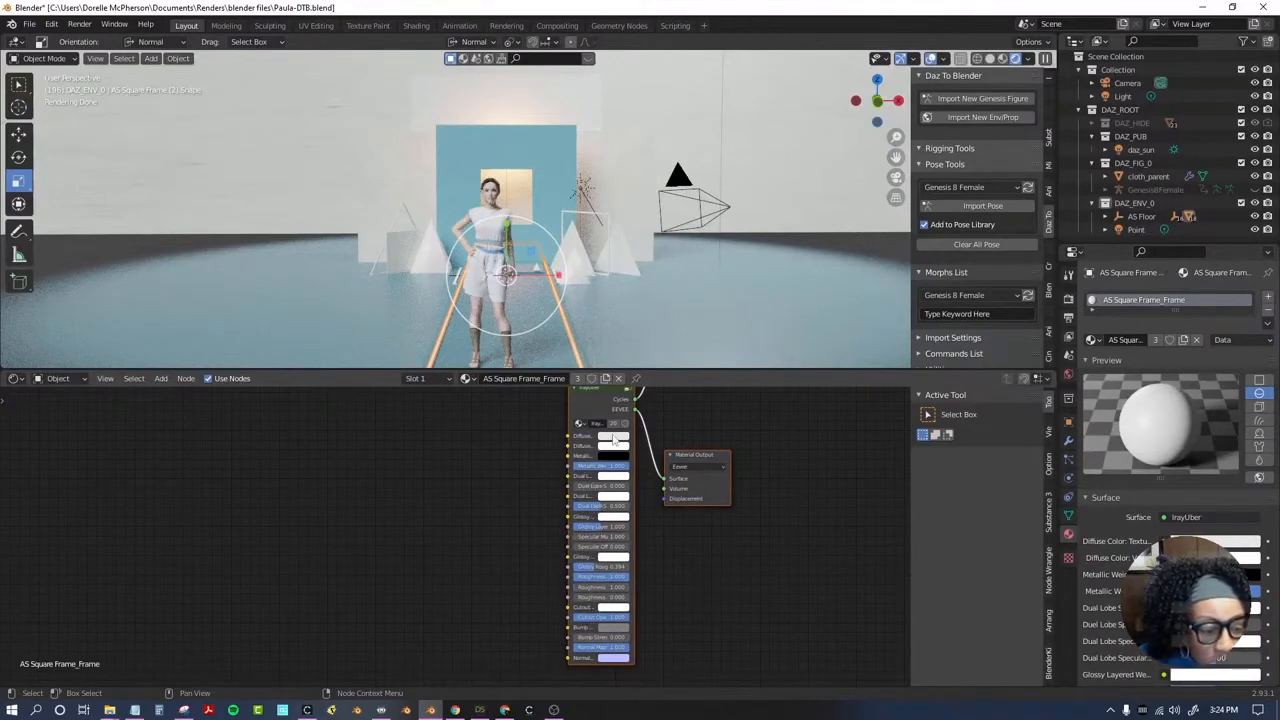
{"action": "left_click_drag", "start_coordinate": [632, 514], "coordinate": [695, 512]}
{"action": "left_click_drag", "start_coordinate": [628, 406], "coordinate": [536, 435]}
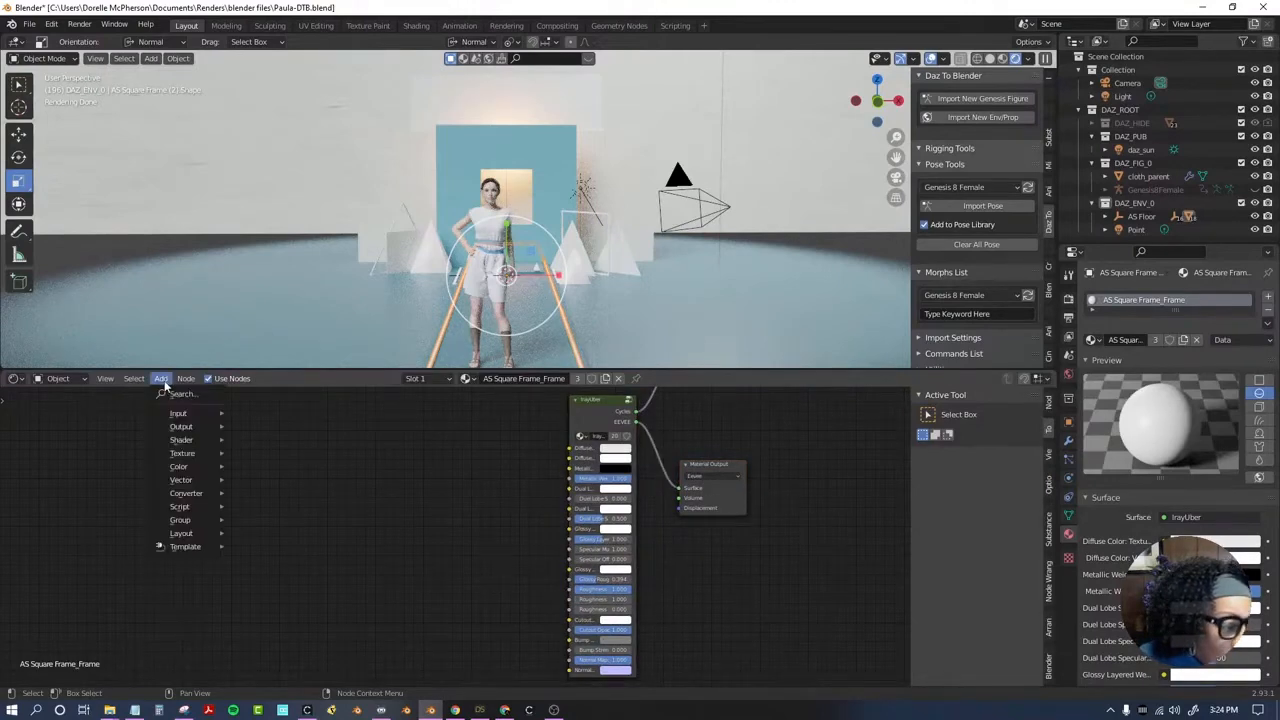
Add a Principled BSDF node to the frame material and delete the IrayUber group node.
{"action": "left_click", "coordinate": [211, 413]}
{"action": "type", "text": "prin"}
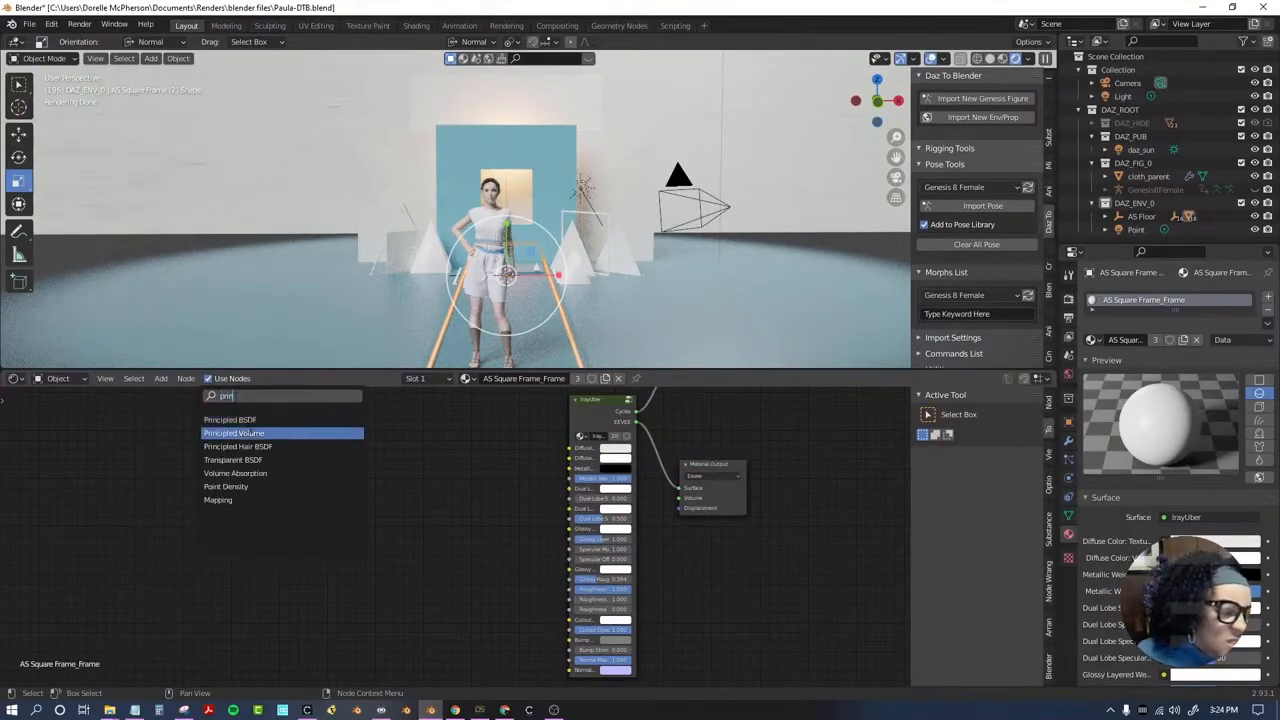
{"action": "left_click", "coordinate": [236, 420]}
{"action": "left_click", "coordinate": [553, 445]}
{"action": "key", "text": "x"}
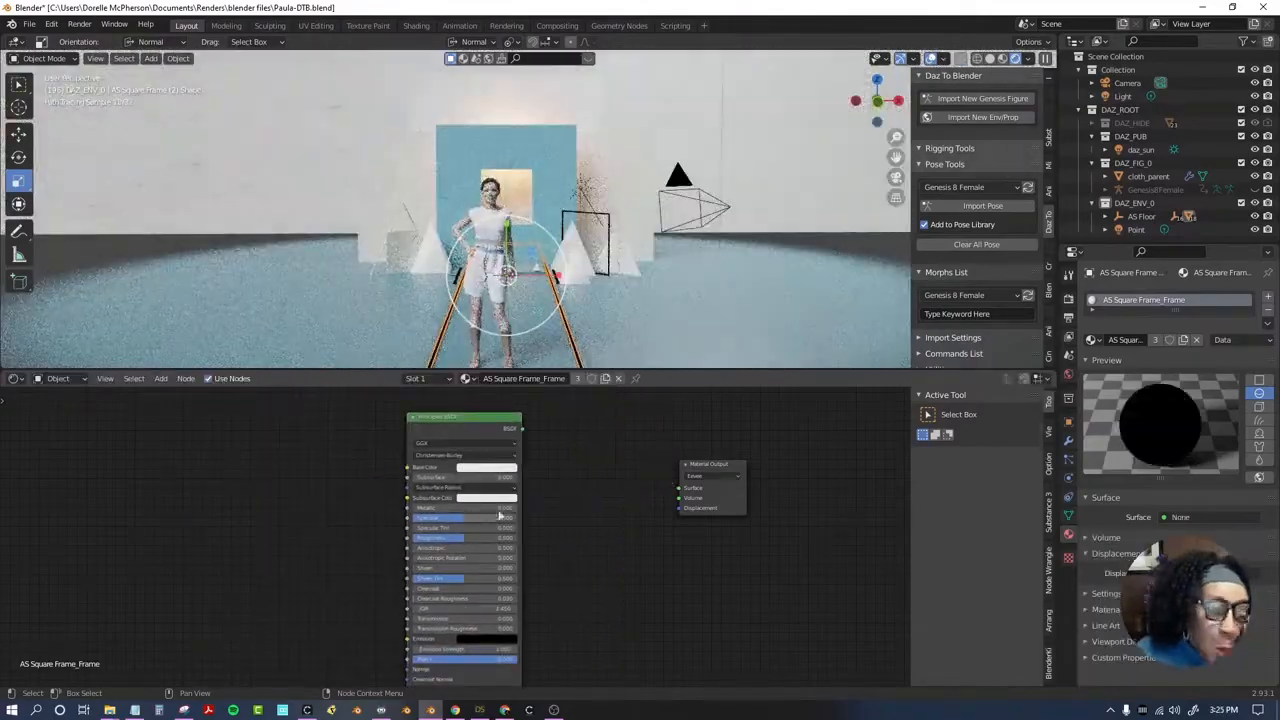
Make the Principled BSDF's emission colour white and connect its output to the Eevee and Cycles material outputs' Surface inputs.
{"action": "left_click", "coordinate": [487, 467]}
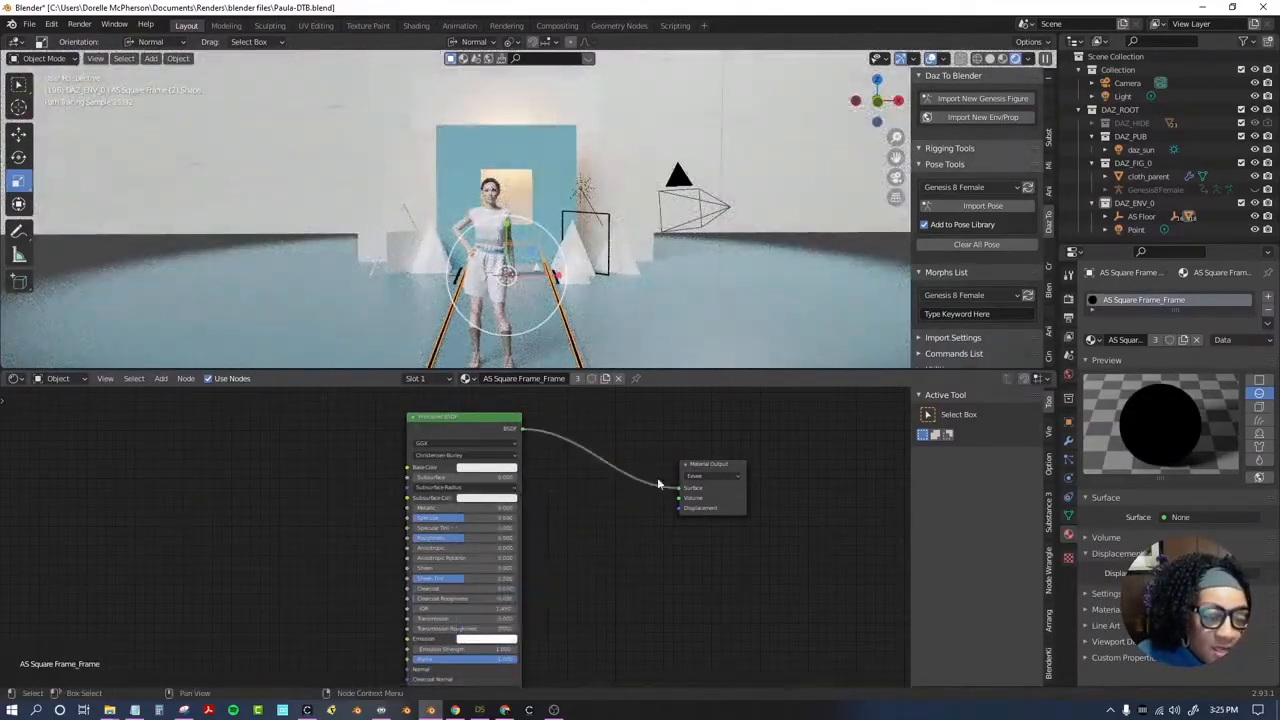
{"action": "middle_click_drag", "start_coordinate": [657, 479], "coordinate": [676, 557]}
{"action": "left_click_drag", "start_coordinate": [542, 507], "coordinate": [695, 431]}
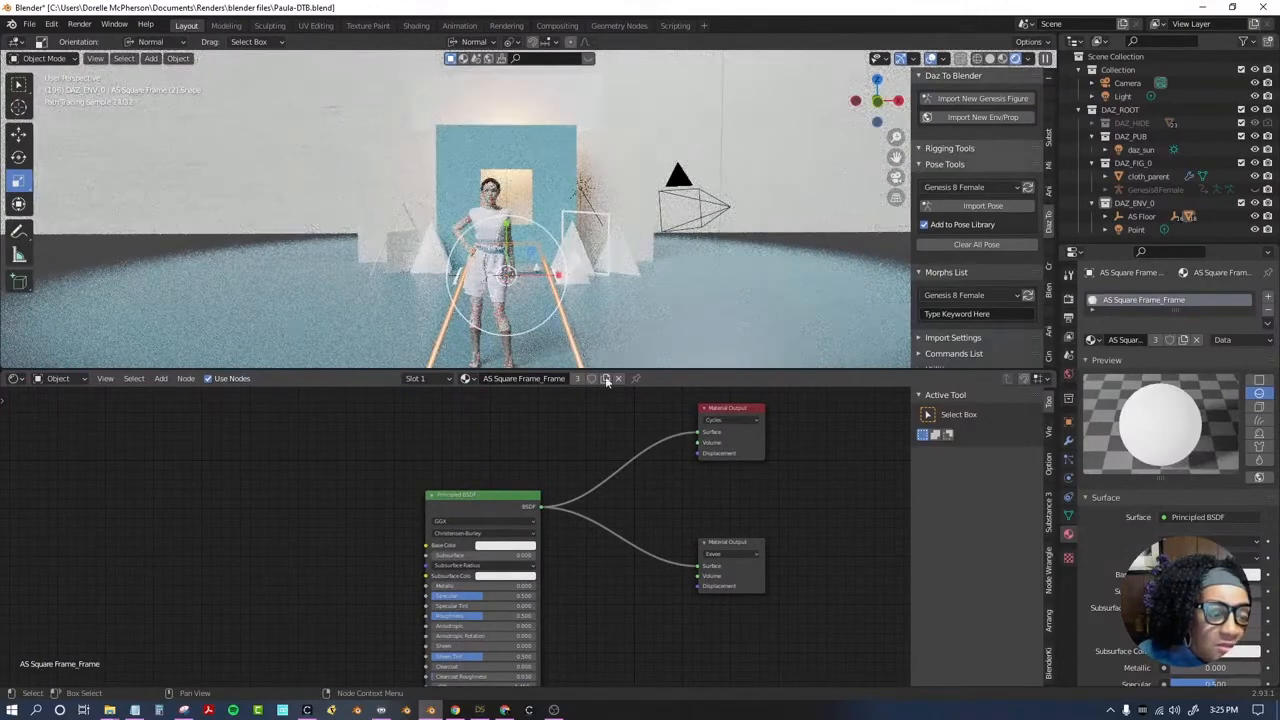
Select the floor, turn the node editor back into the Timeline and enlarge the 3D viewport above it.
{"action": "left_click", "coordinate": [680, 300]}
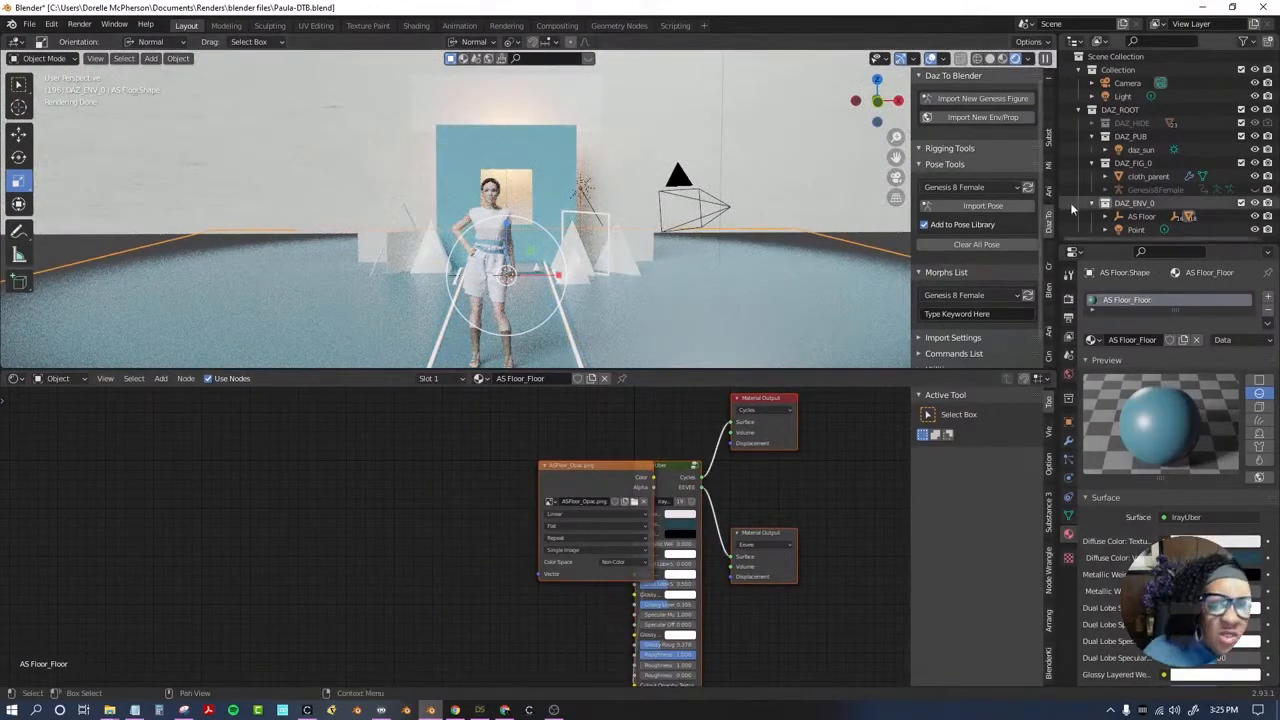
{"action": "left_click", "coordinate": [14, 378]}
{"action": "left_click", "coordinate": [200, 435]}
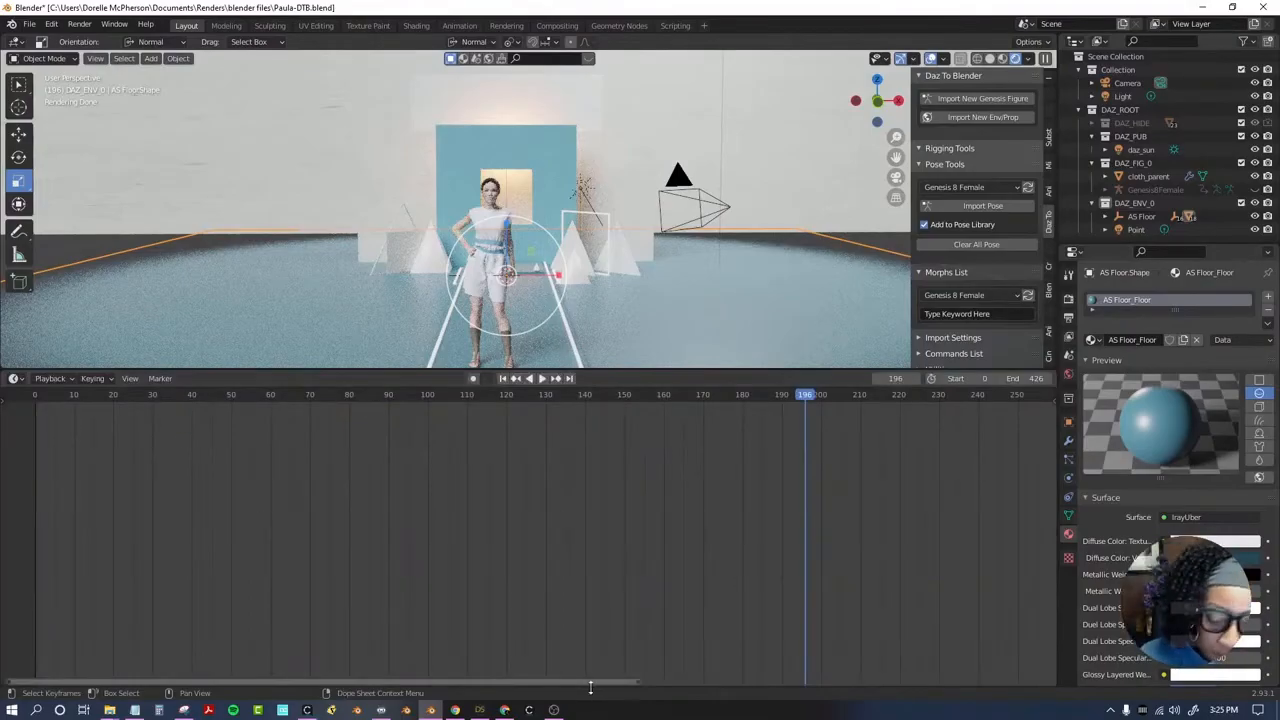
{"action": "left_click_drag", "start_coordinate": [835, 370], "coordinate": [835, 567]}
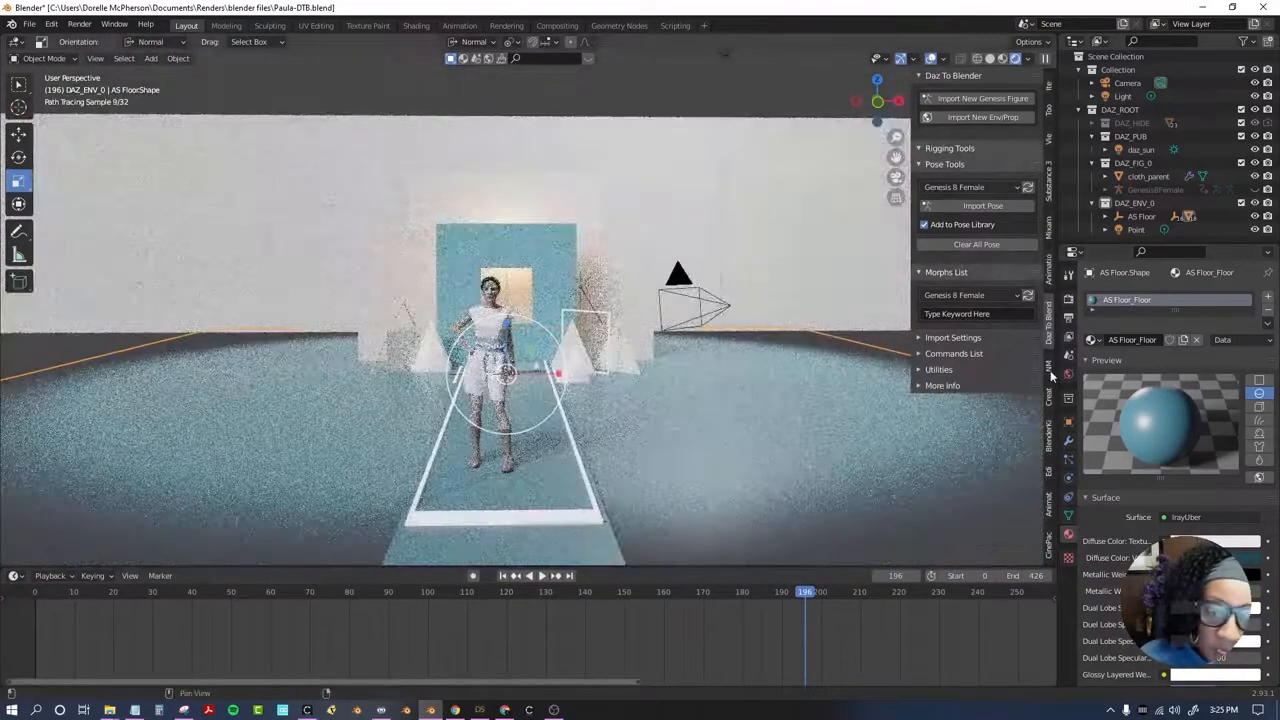
Add the dark-blue backdrop lighting preset with the pale green head to the scene and check the result through the camera.
{"action": "left_click", "coordinate": [988, 140]}
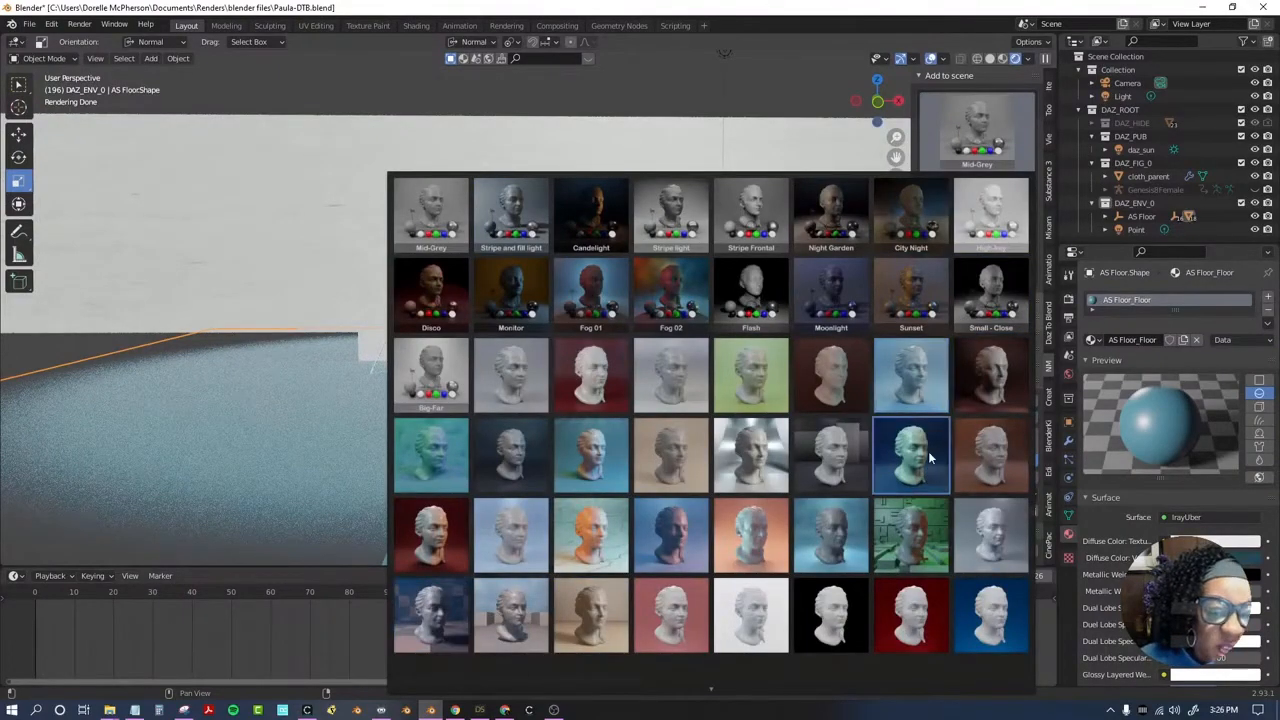
{"action": "left_click", "coordinate": [928, 451]}
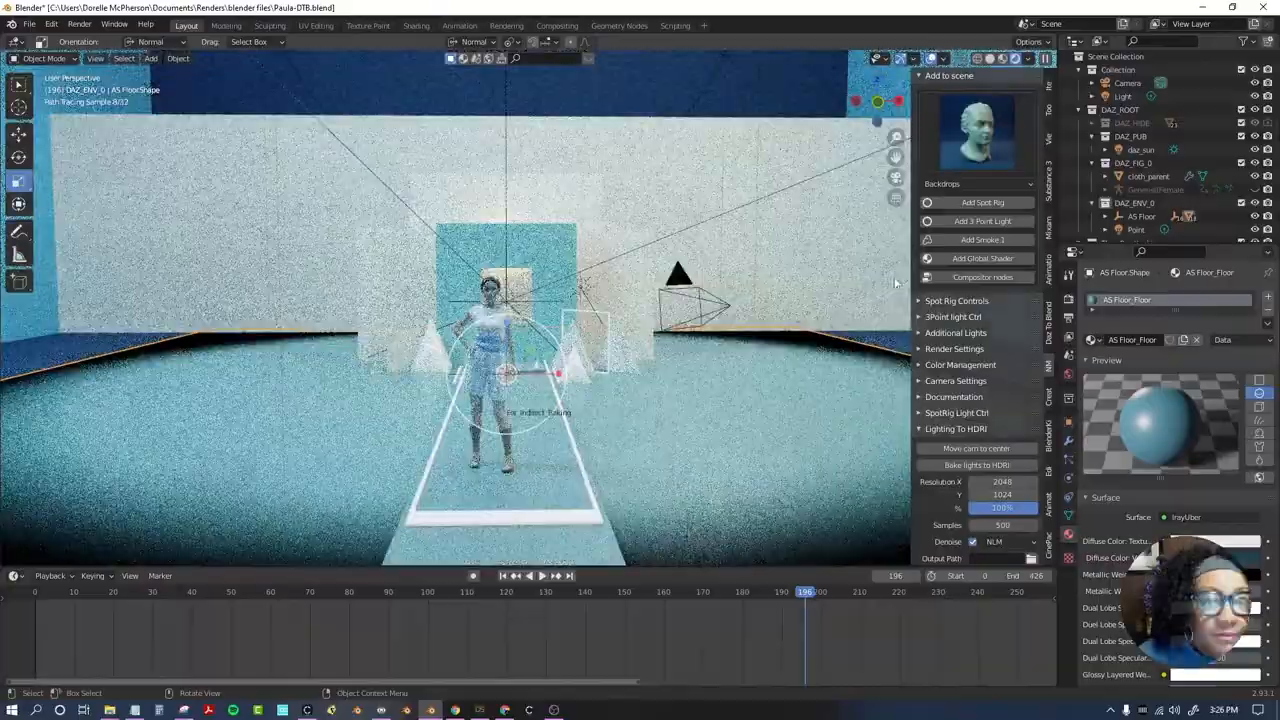
{"action": "scroll", "coordinate": [693, 314], "scroll_direction": "up", "scroll_amount": 6}
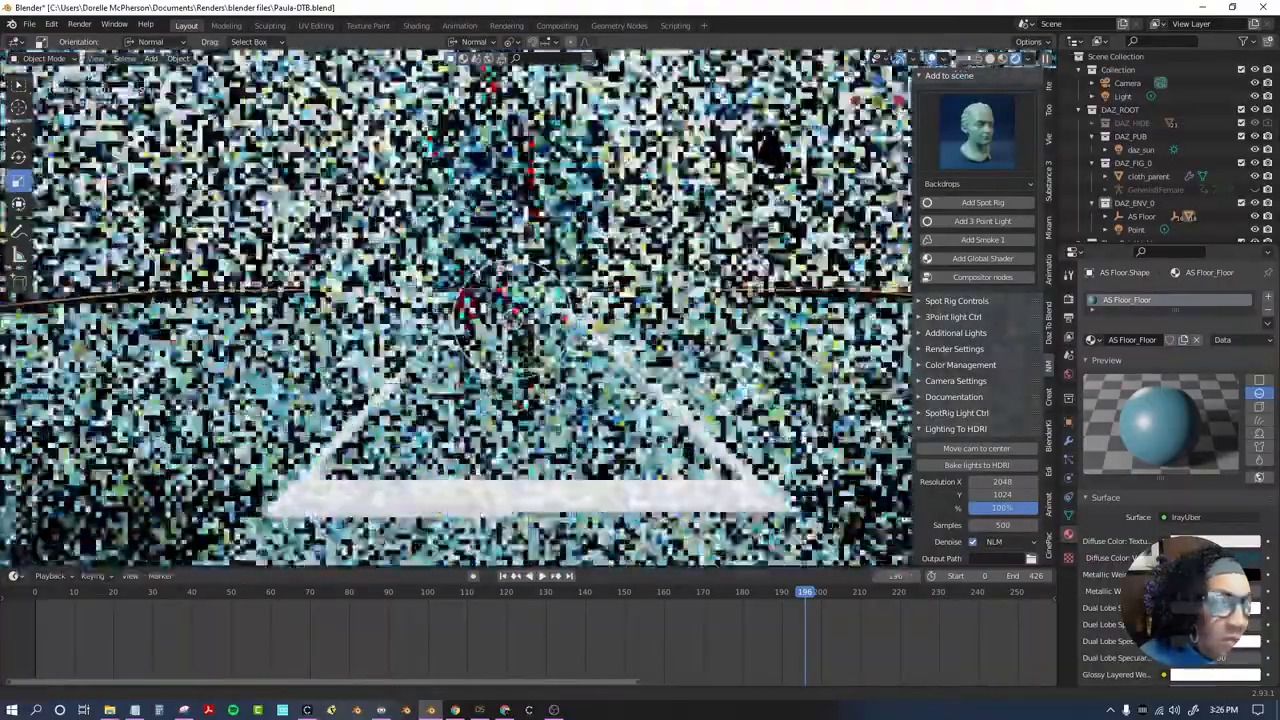
{"action": "scroll", "coordinate": [693, 314], "scroll_direction": "down", "scroll_amount": 3}
{"action": "scroll", "coordinate": [693, 314], "scroll_direction": "up", "scroll_amount": 3}
{"action": "scroll", "coordinate": [693, 314], "scroll_direction": "down", "scroll_amount": 4}
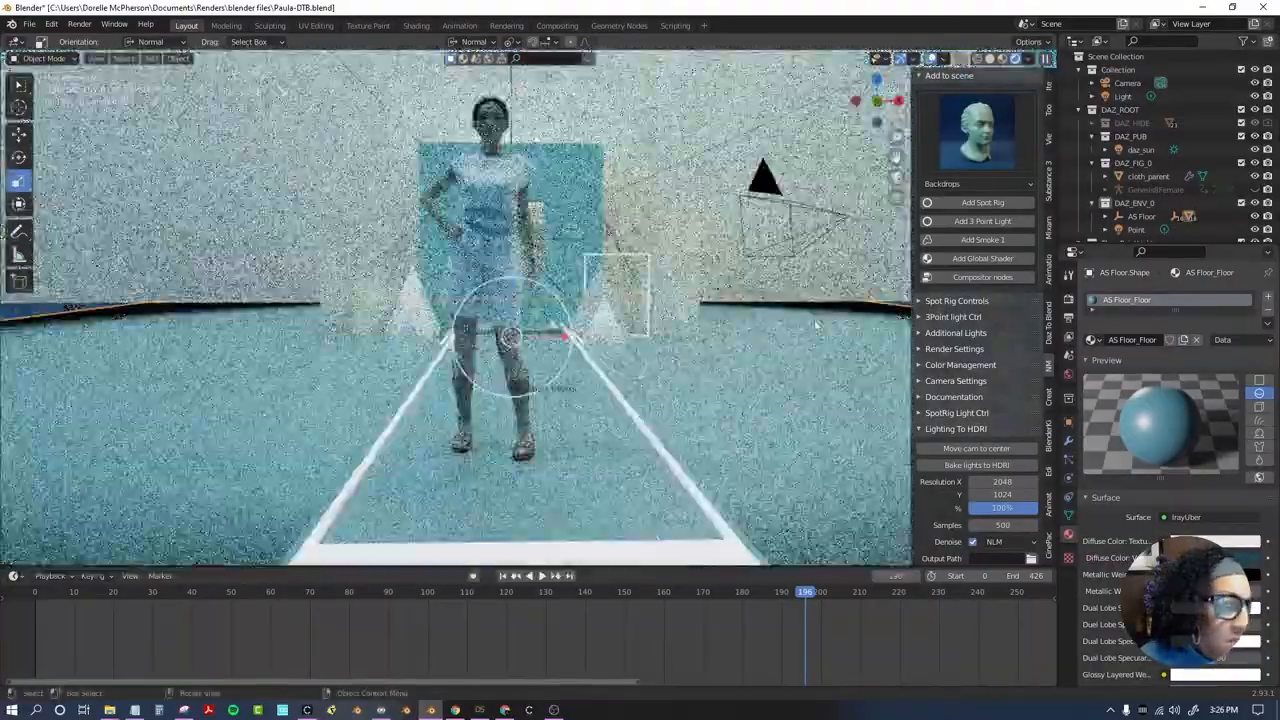
{"action": "scroll", "coordinate": [825, 325], "scroll_direction": "down", "scroll_amount": 3}
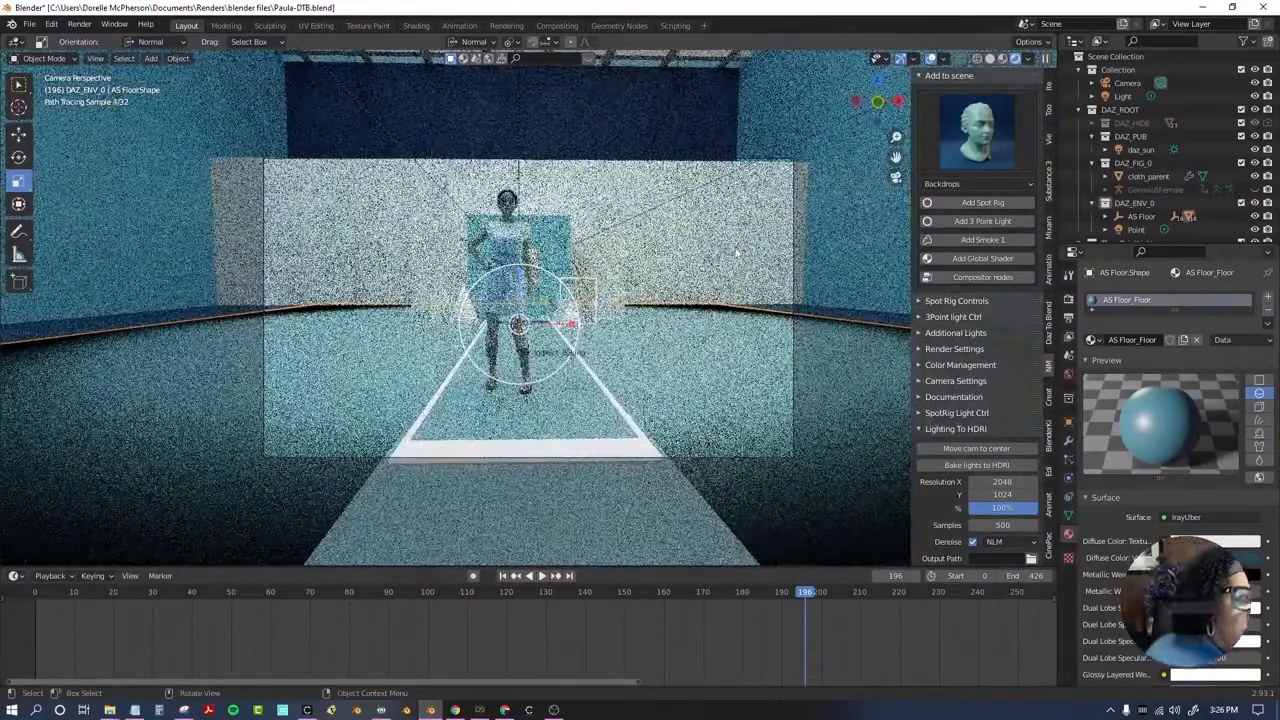
Render frame 196 from the camera as a still image.
{"action": "left_click", "coordinate": [79, 24]}
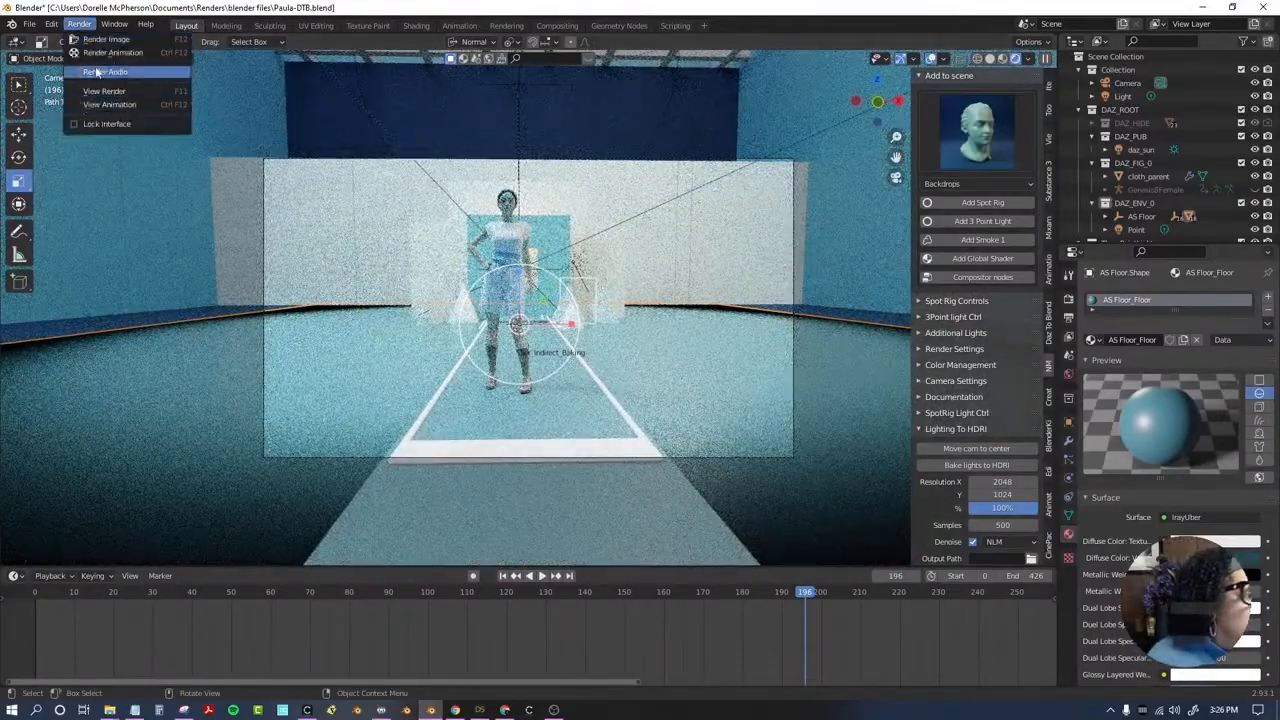
{"action": "left_click", "coordinate": [98, 91]}
{"action": "key", "text": "Escape"}
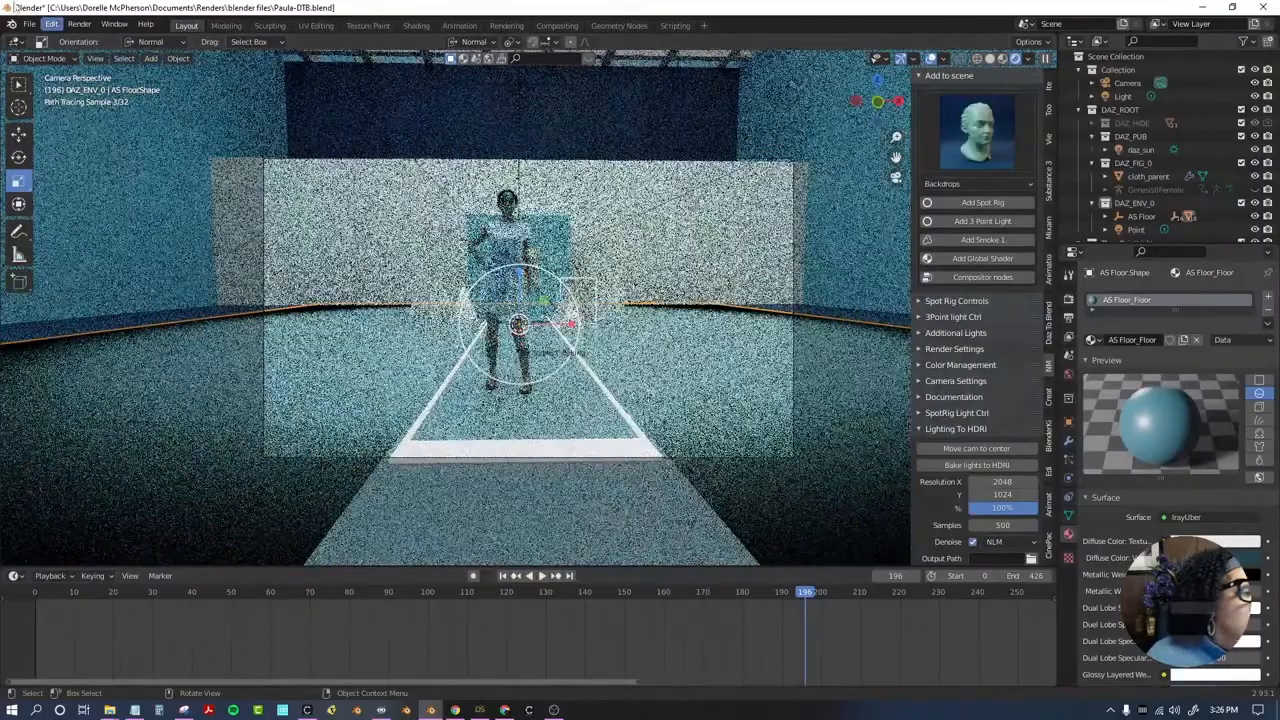
{"action": "left_click", "coordinate": [79, 24]}
{"action": "left_click", "coordinate": [98, 40]}
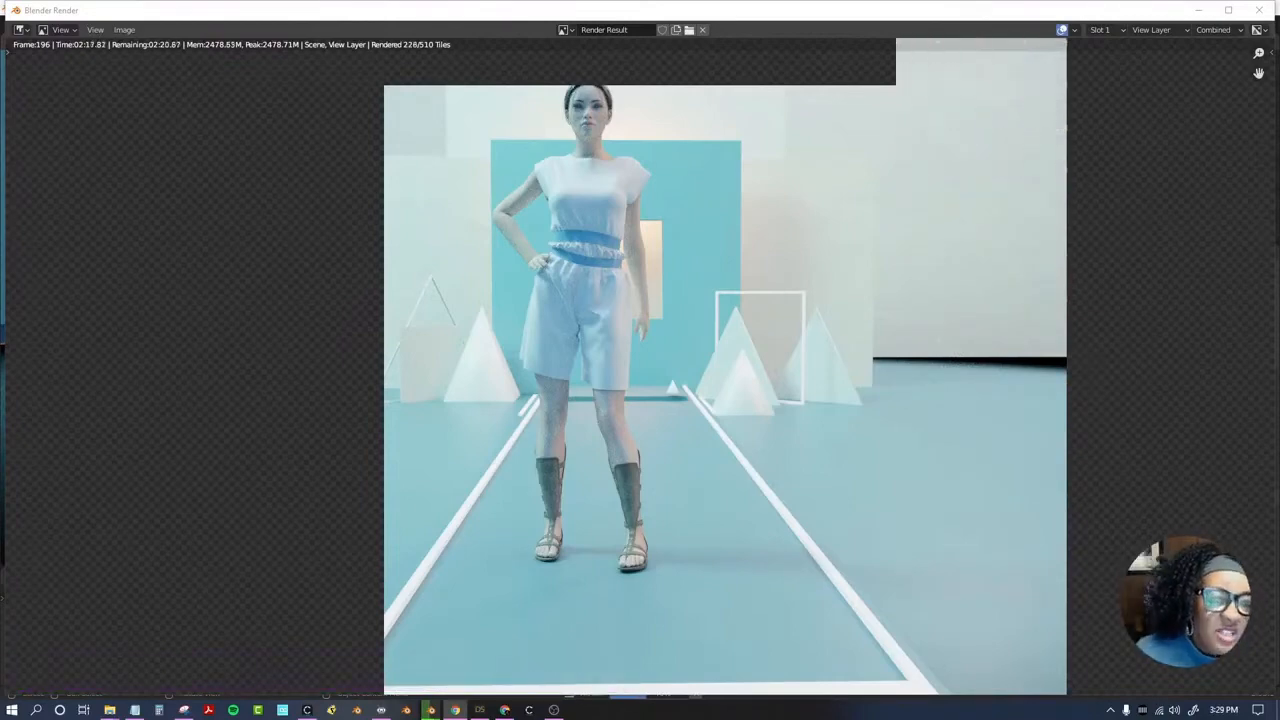
Close the finished render window and add a point light to the scene.
{"action": "scroll", "coordinate": [1050, 338], "scroll_direction": "down", "scroll_amount": 1}
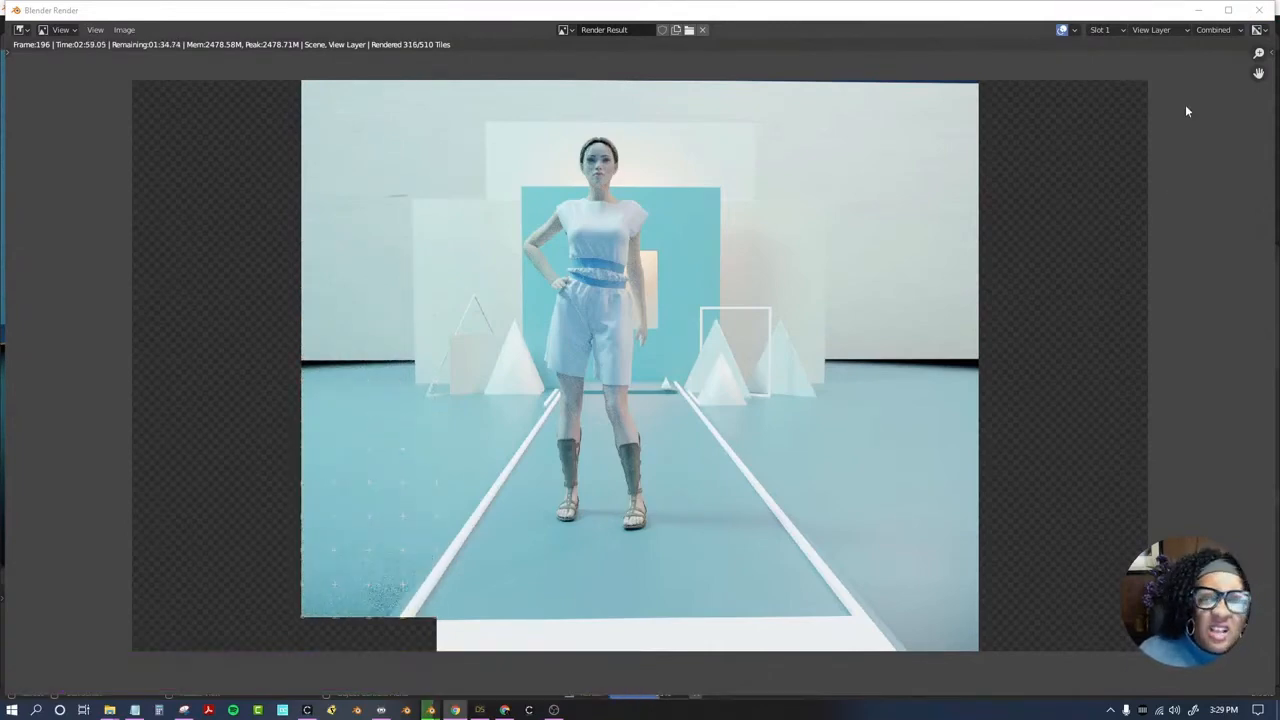
{"action": "left_click", "coordinate": [1256, 11]}
{"action": "left_click", "coordinate": [151, 58]}
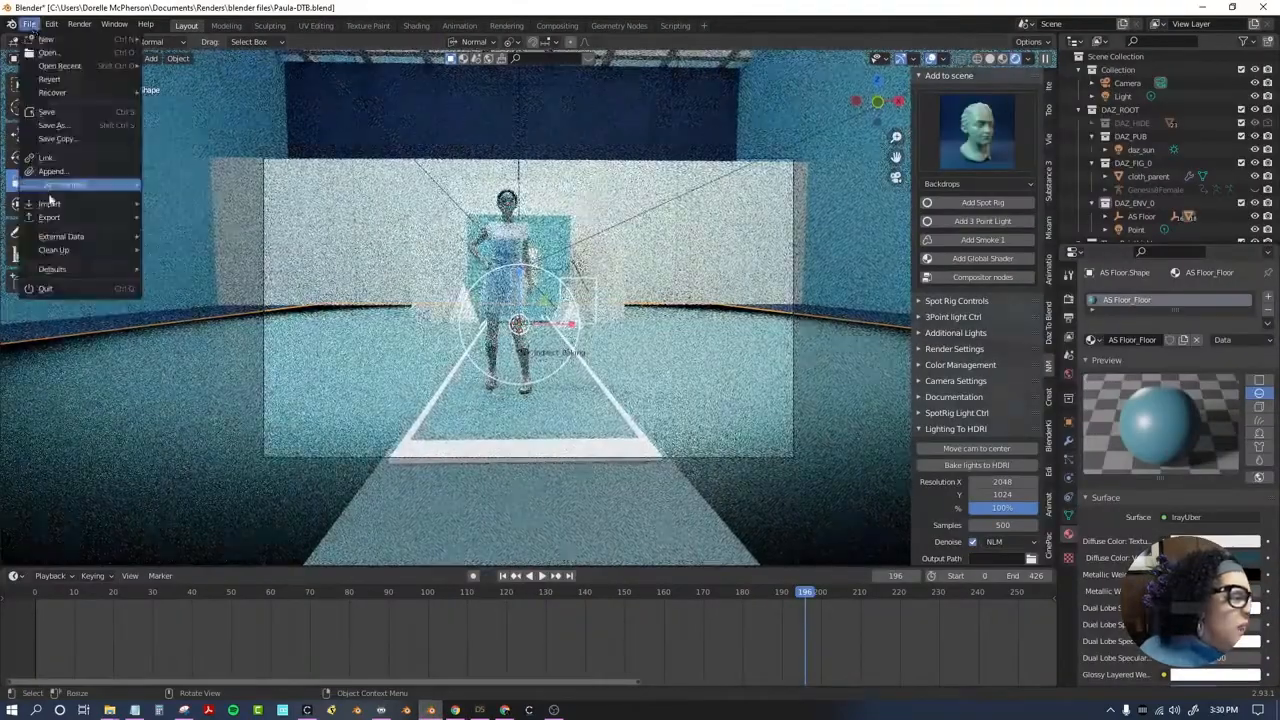
{"action": "mouse_move", "coordinate": [195, 238]}
{"action": "left_click", "coordinate": [270, 240]}
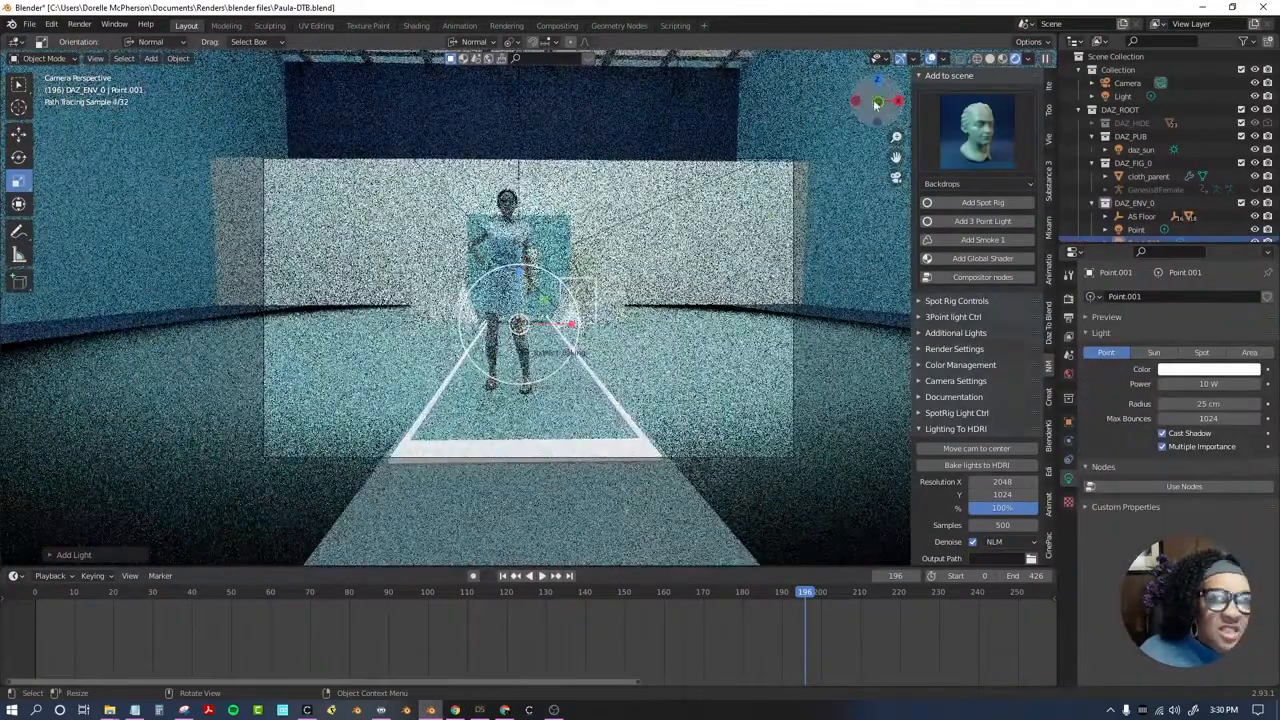
Raise the new point light to the model's head height and resize it.
{"action": "mouse_move", "coordinate": [873, 99]}
{"action": "left_mouse_down"}
{"action": "mouse_move", "coordinate": [858, 94]}
{"action": "mouse_move", "coordinate": [876, 100]}
{"action": "left_mouse_up"}
{"action": "left_click", "coordinate": [18, 134]}
{"action": "left_click_drag", "start_coordinate": [492, 378], "coordinate": [503, 56]}
{"action": "scroll", "coordinate": [549, 245], "scroll_direction": "down", "scroll_amount": 6}
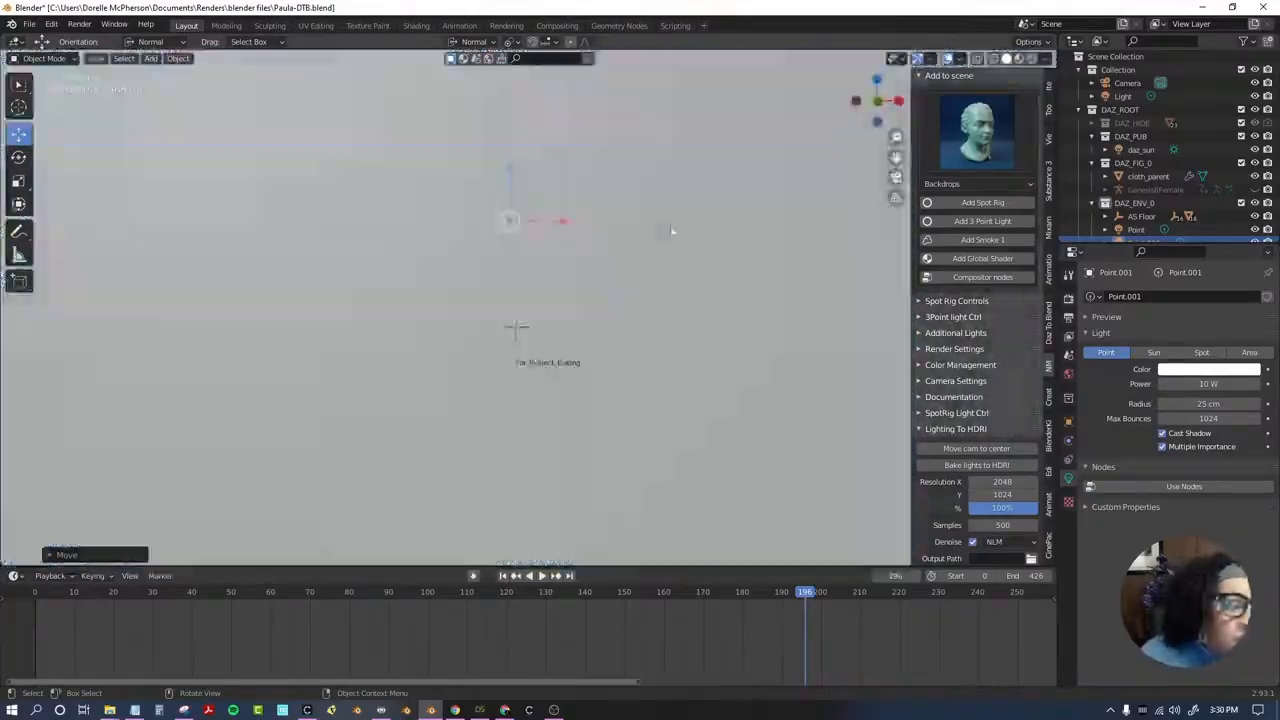
{"action": "scroll", "coordinate": [568, 135], "scroll_direction": "up", "scroll_amount": 6}
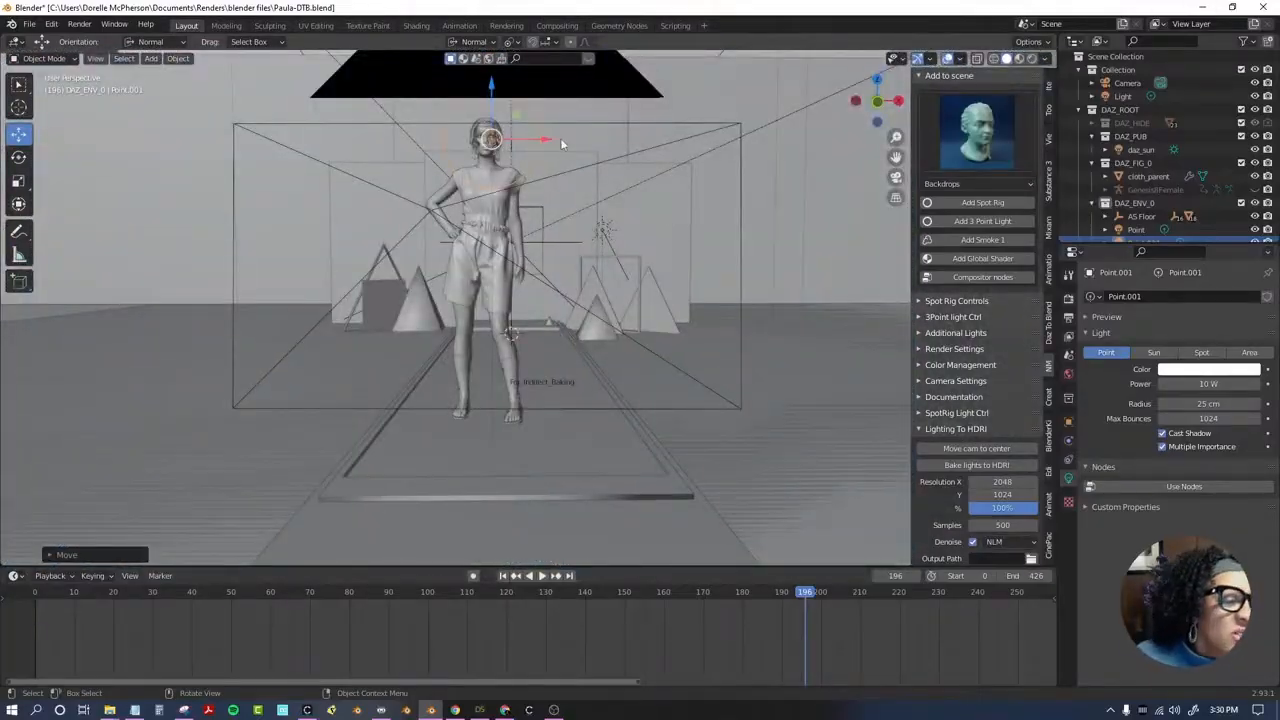
{"action": "left_click_drag", "start_coordinate": [543, 140], "coordinate": [522, 634]}
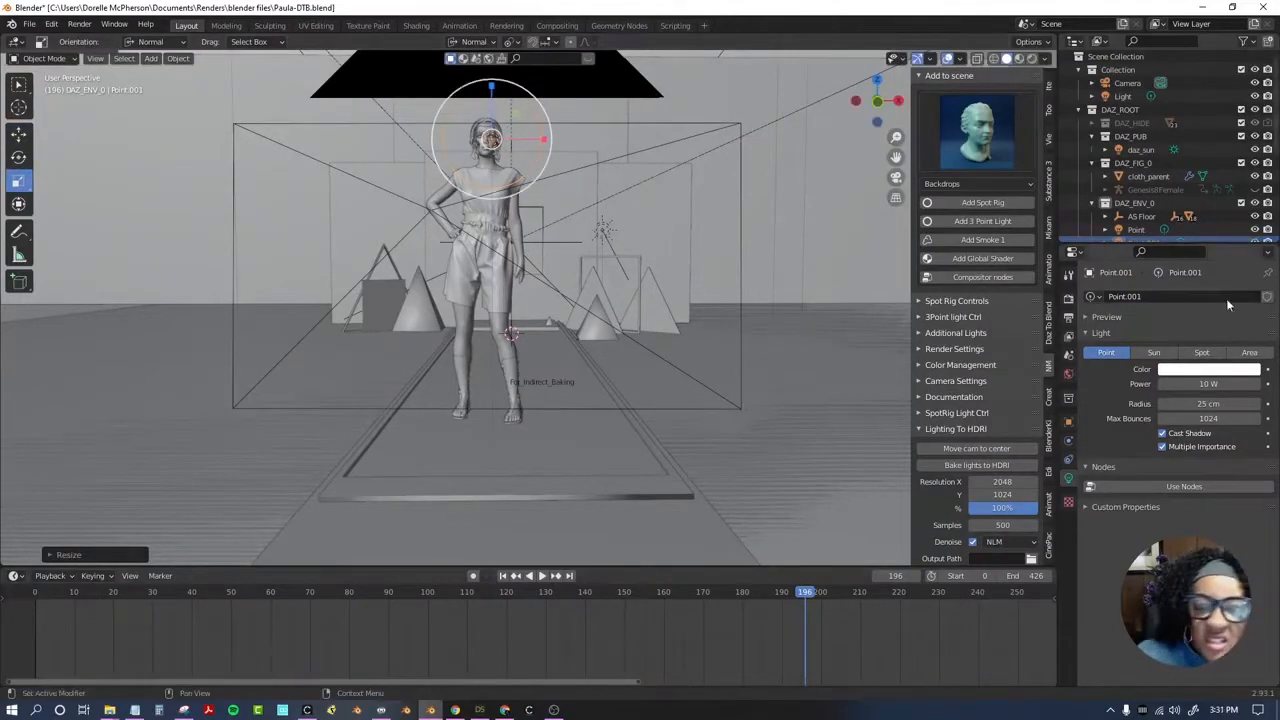
Adjust the point light's placement around the model from a different viewing angle.
{"action": "left_click_drag", "start_coordinate": [894, 104], "coordinate": [1015, 192]}
{"action": "left_click_drag", "start_coordinate": [151, 330], "coordinate": [146, 227]}
{"action": "left_click_drag", "start_coordinate": [348, 257], "coordinate": [40, 267]}
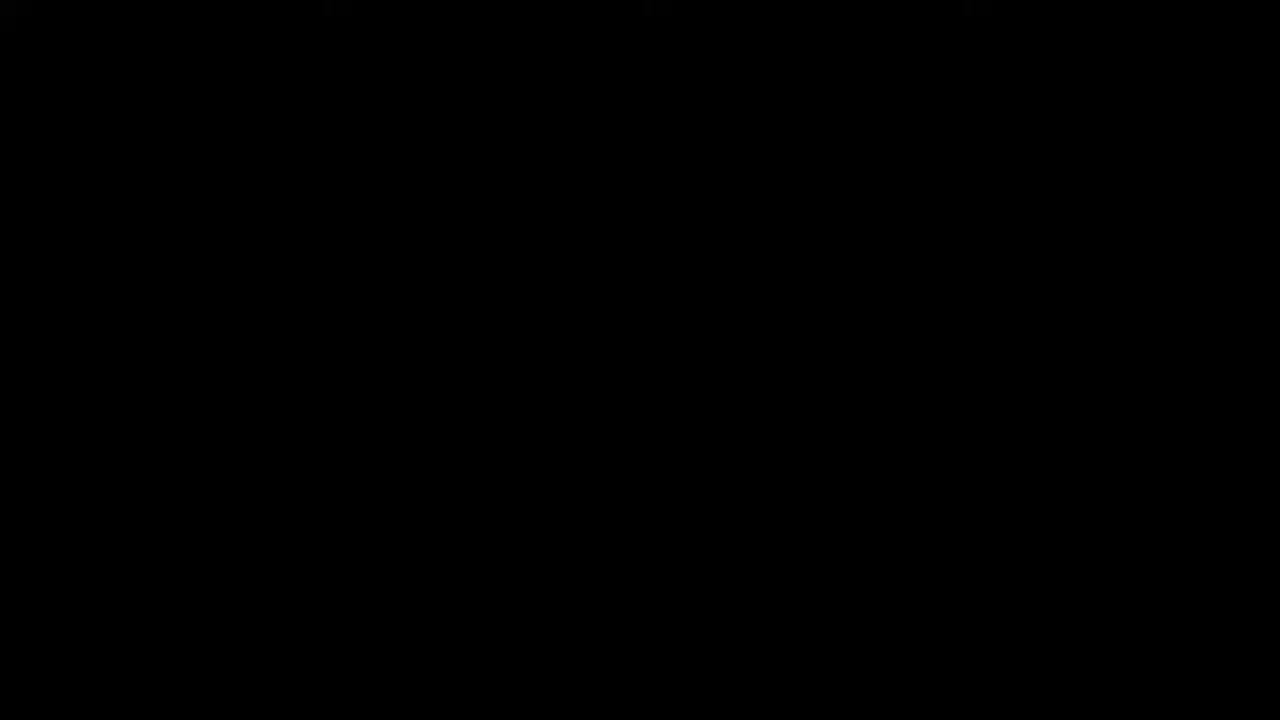